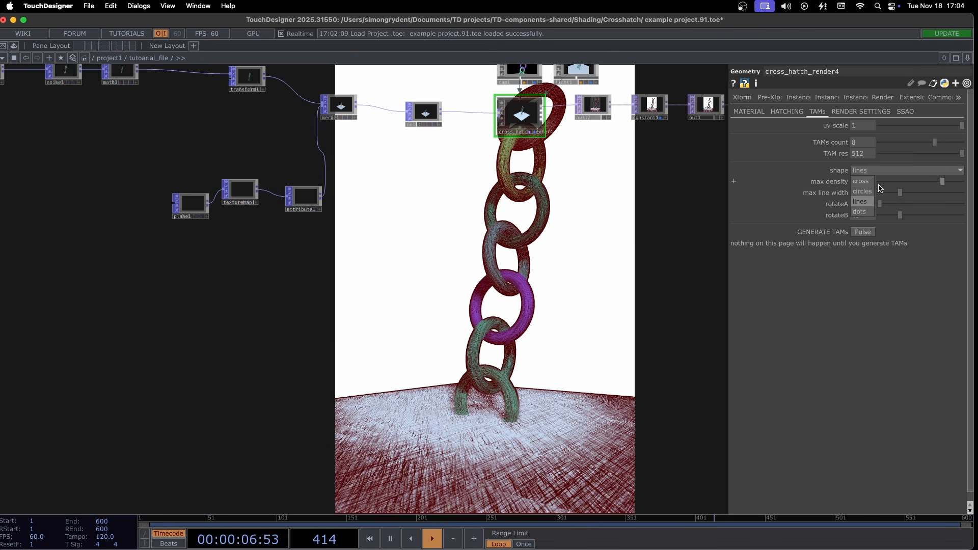
- Set the TAM shape to circles with a TAM resolution of 257 and generate the TAMs
left_click(869, 192)
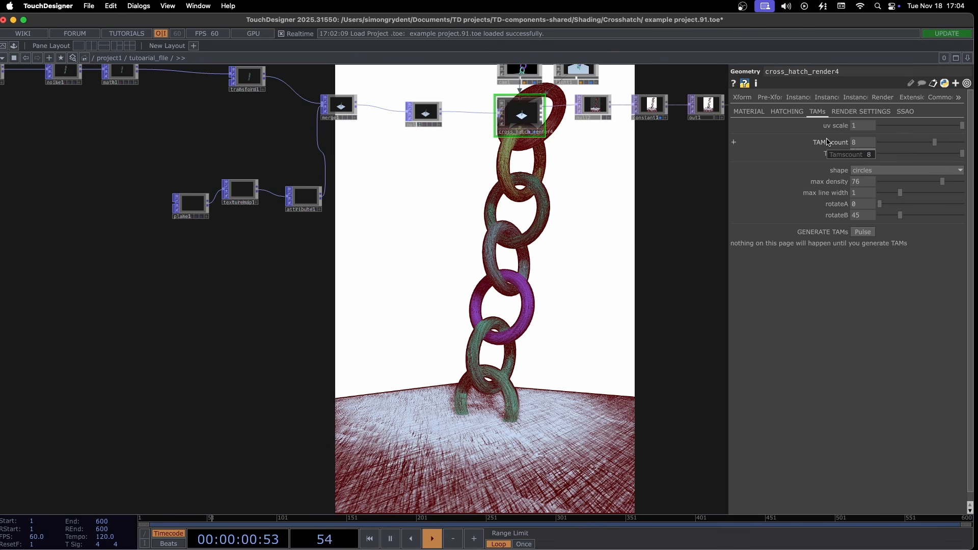
left_click(862, 232)
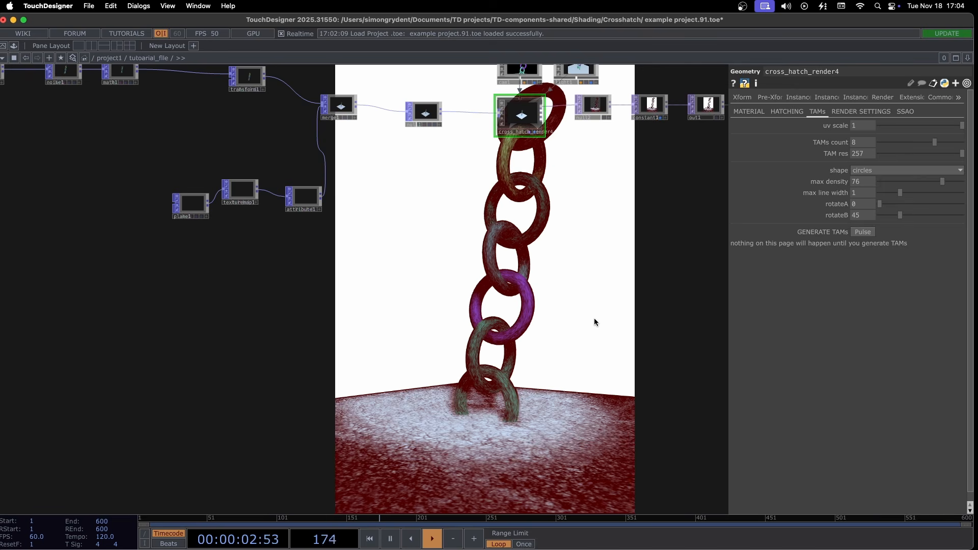
scroll(636, 316, "down", 3)
scroll(636, 315, "right", 3)
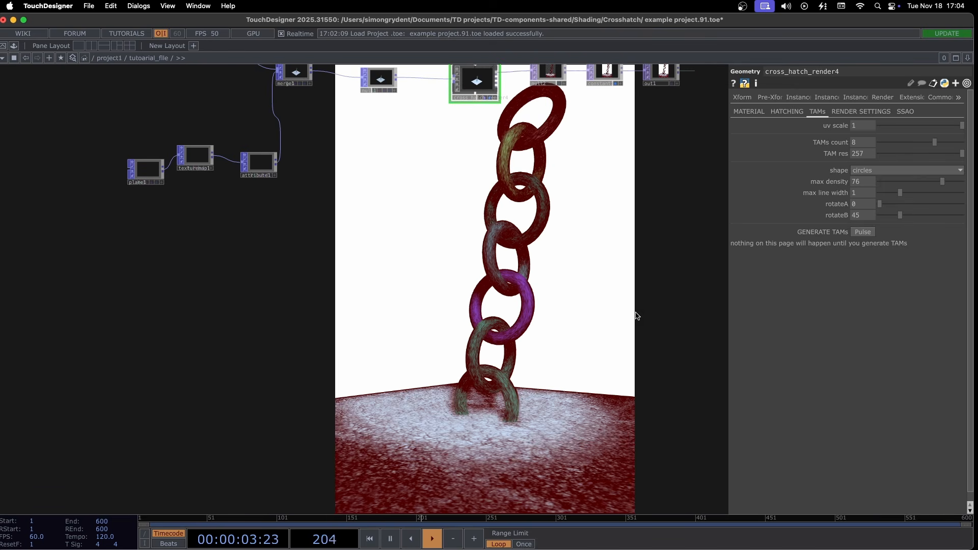
- Change the TAM shape to cross and regenerate the TAMs
left_click(891, 170)
left_click(865, 182)
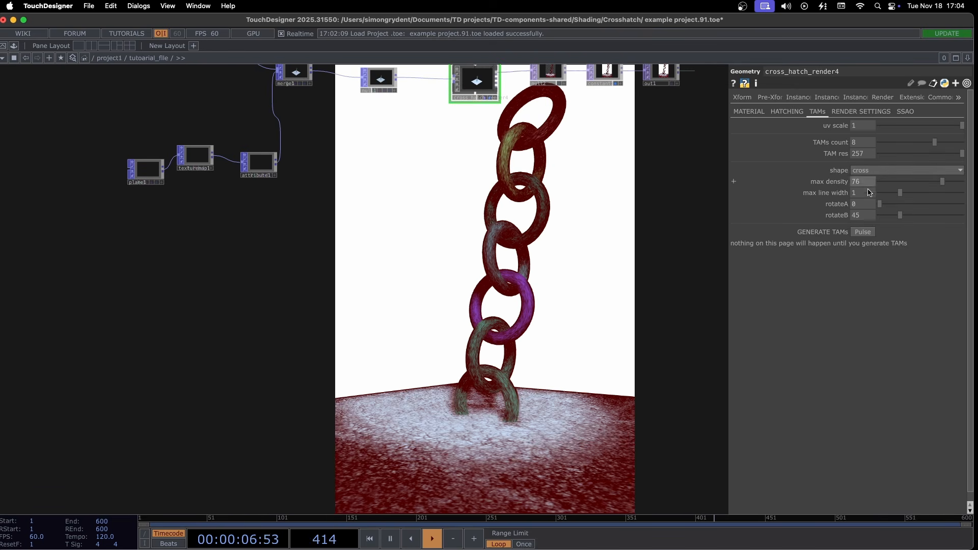
left_click(870, 231)
left_click_drag(502, 236, 470, 202)
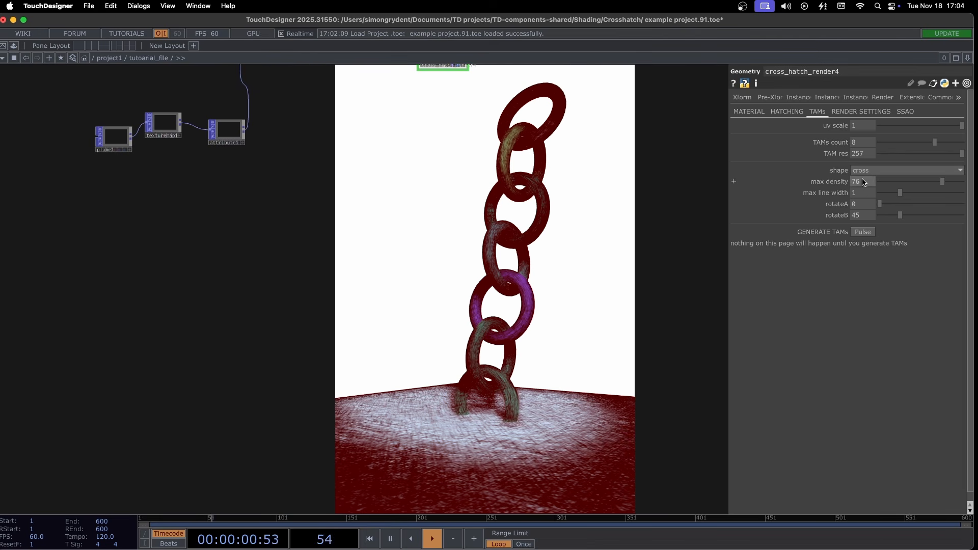
- Set the Constant material value of cross_hatch_render4 to 0.2
left_click_drag(456, 79, 441, 415)
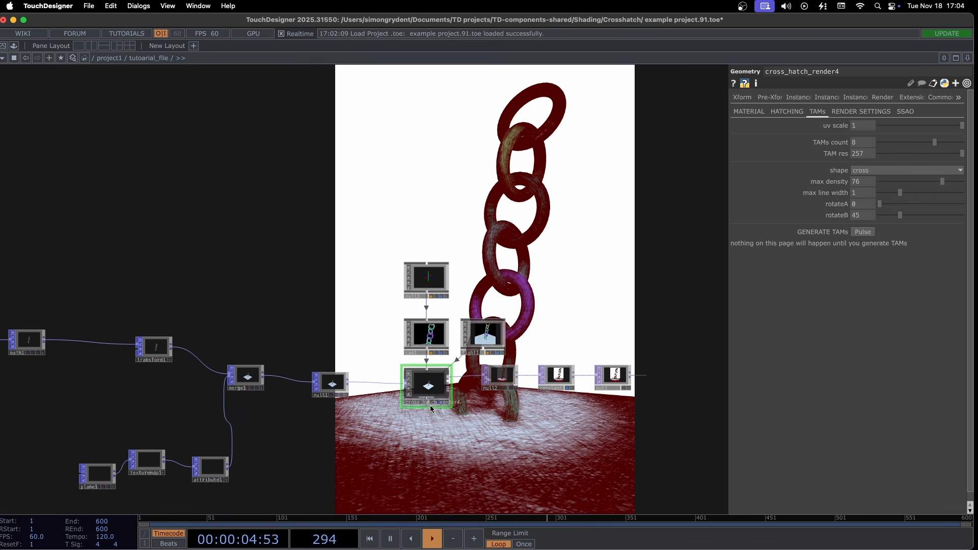
left_click(764, 111)
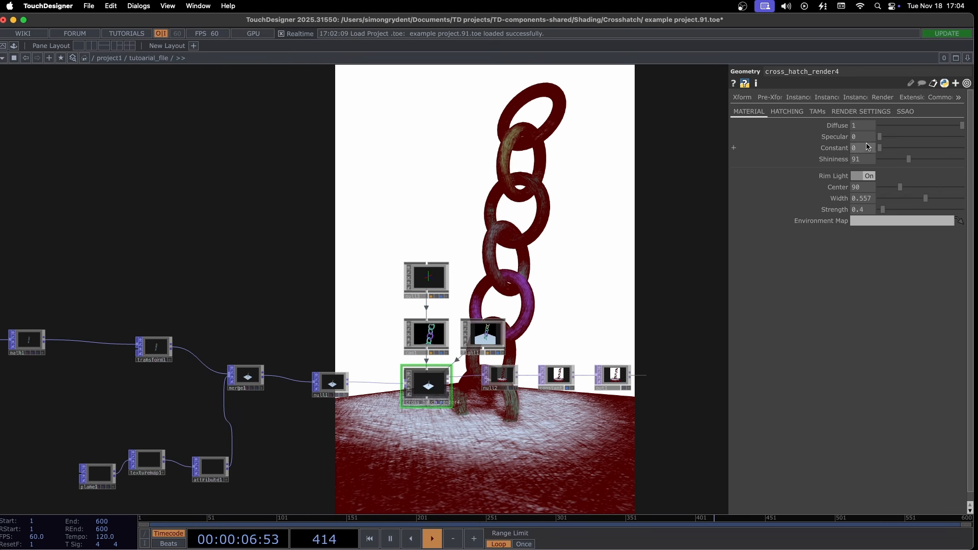
mouse_move(870, 148)
middle_mouse_down()
mouse_move(868, 138)
mouse_move(893, 137)
mouse_move(867, 129)
middle_mouse_up()
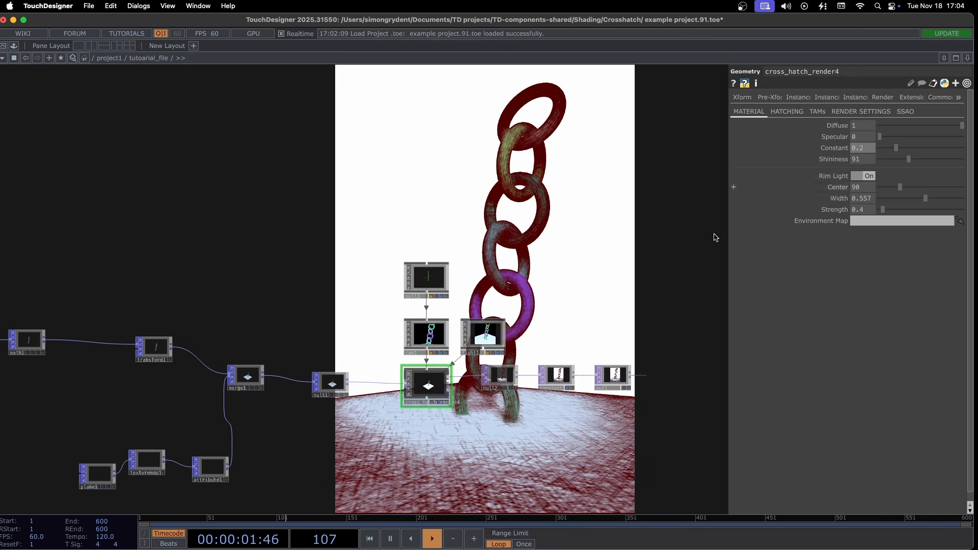
- Select light1 and inspect its transform parameters
left_click(484, 347)
middle_click_drag(950, 133, 900, 129)
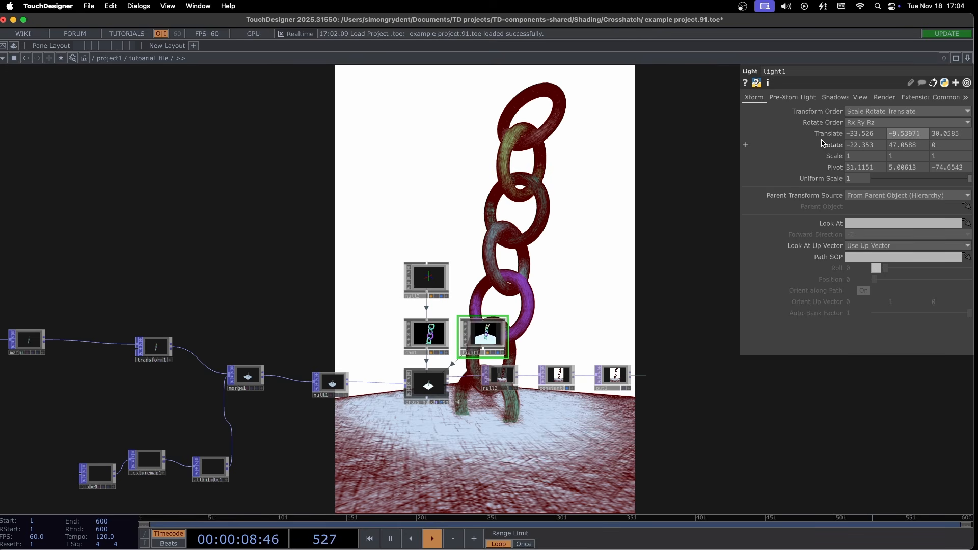
scroll(584, 256, "down", 2)
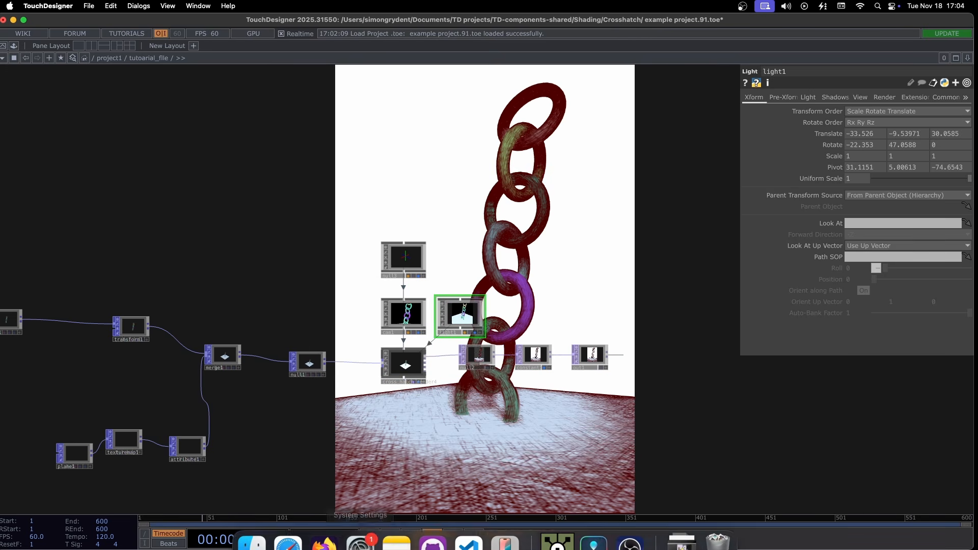
- Switch to Finder, look at the example project and cross_hatch_render.tox in the Crosshatch folder, and return to the network
left_click(241, 541)
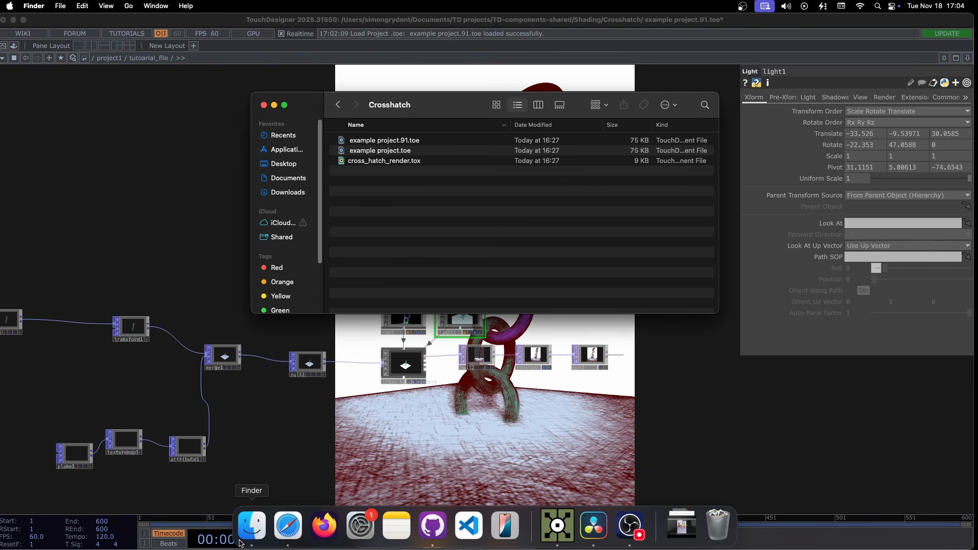
left_click(393, 141)
left_click(406, 162)
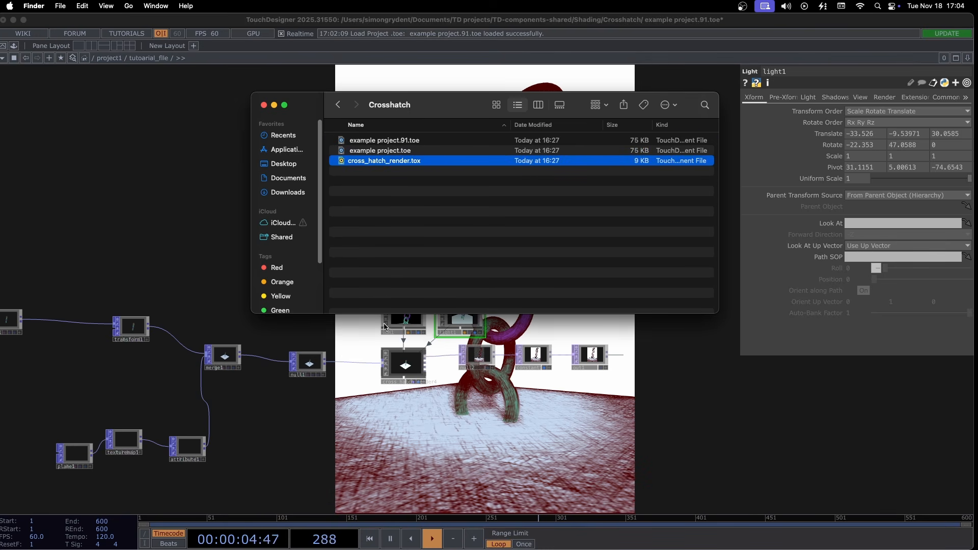
left_click(189, 175)
- Examine the tutorial file's node network, from the torus and plane chains to the crosshatch render and its output
left_click_drag(436, 362, 564, 296)
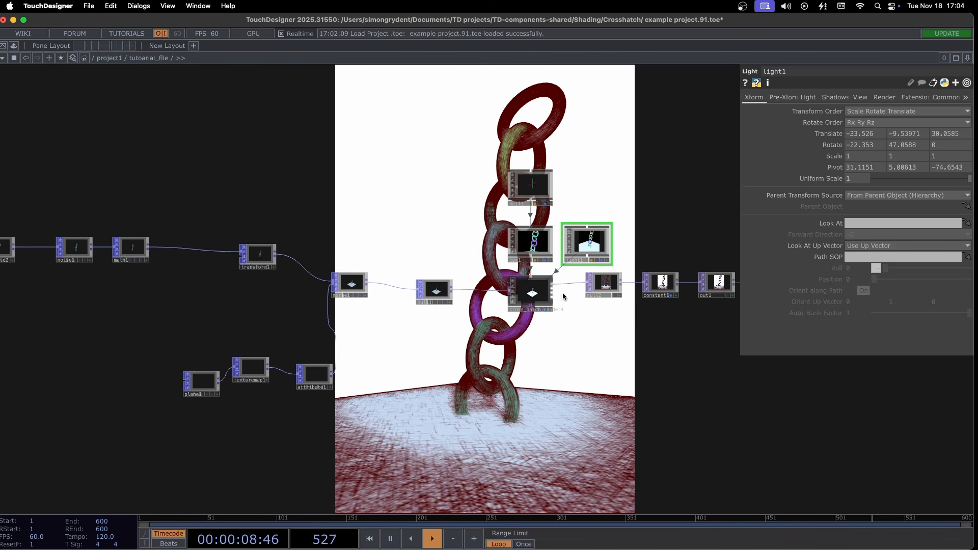
scroll(562, 295, "down", 3)
left_click_drag(631, 416, 680, 351)
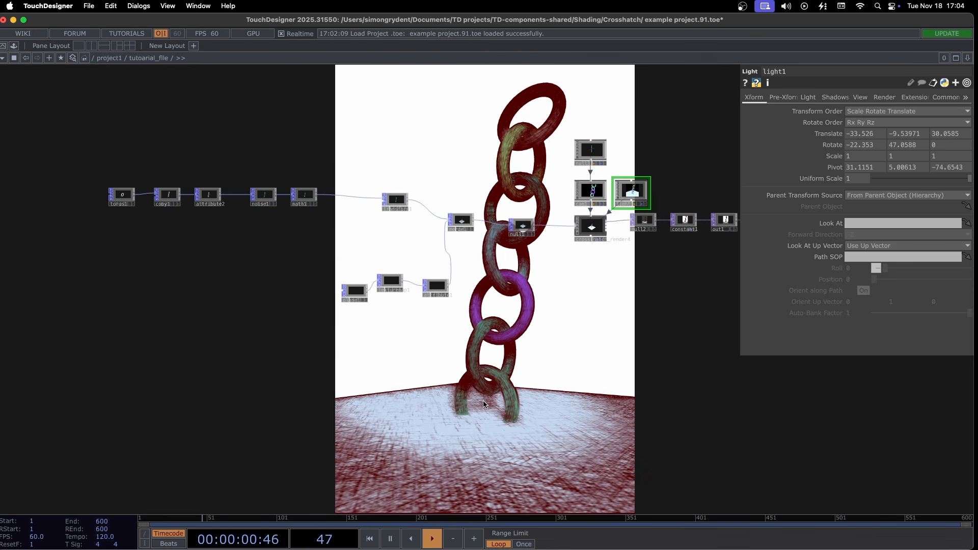
left_click_drag(429, 369, 306, 341)
scroll(306, 341, "down", 1)
left_click_drag(330, 389, 371, 395)
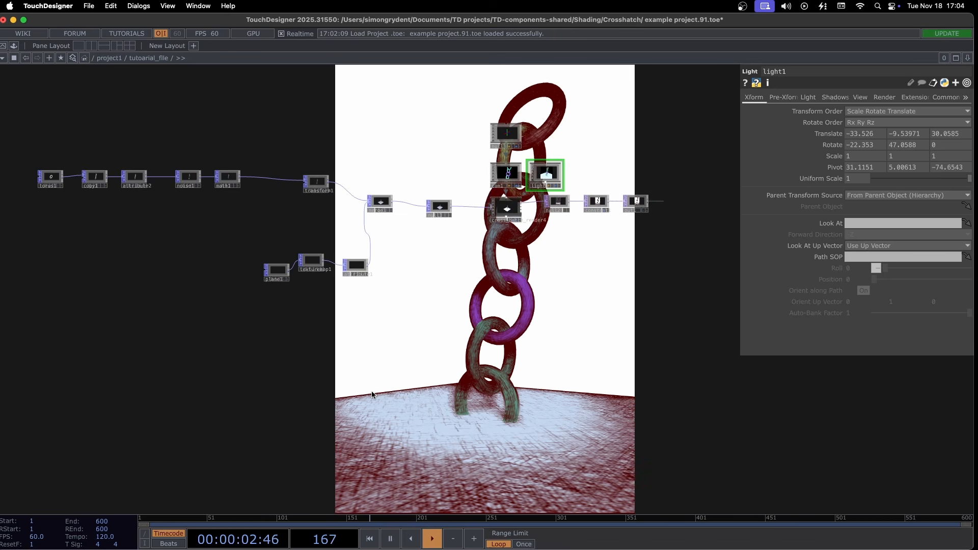
scroll(318, 193, "down", 4)
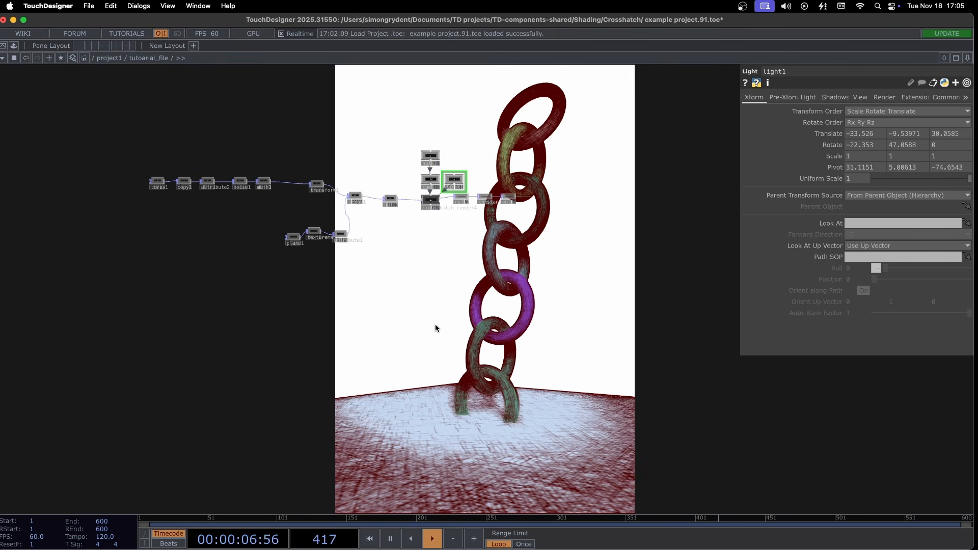
left_click_drag(436, 328, 405, 332)
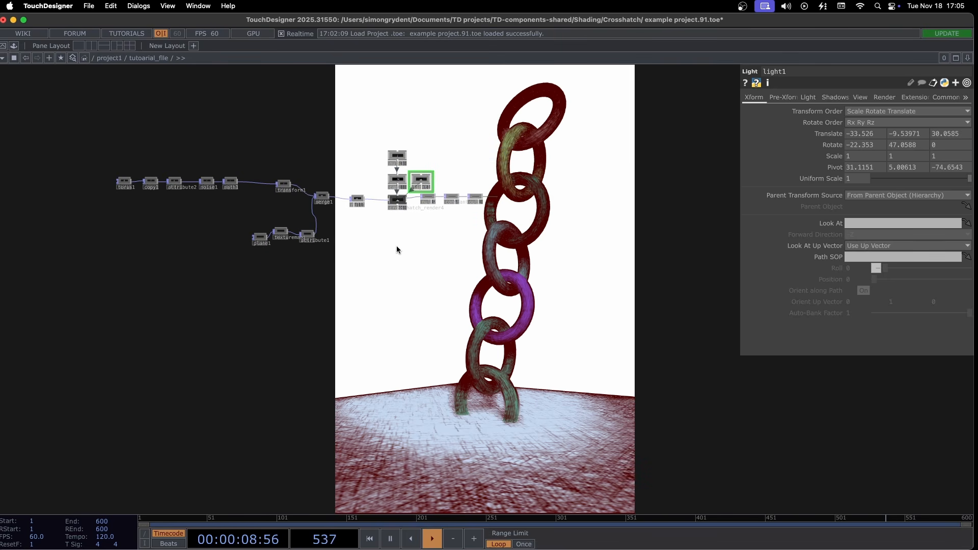
scroll(352, 191, "up", 5)
left_click_drag(380, 172, 362, 129)
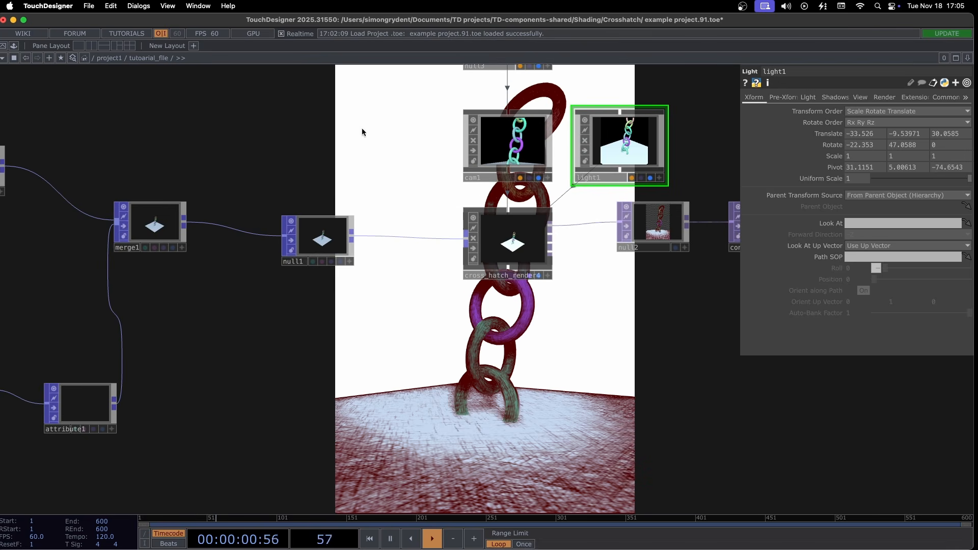
scroll(654, 220, "up", 10)
scroll(631, 222, "down", 15)
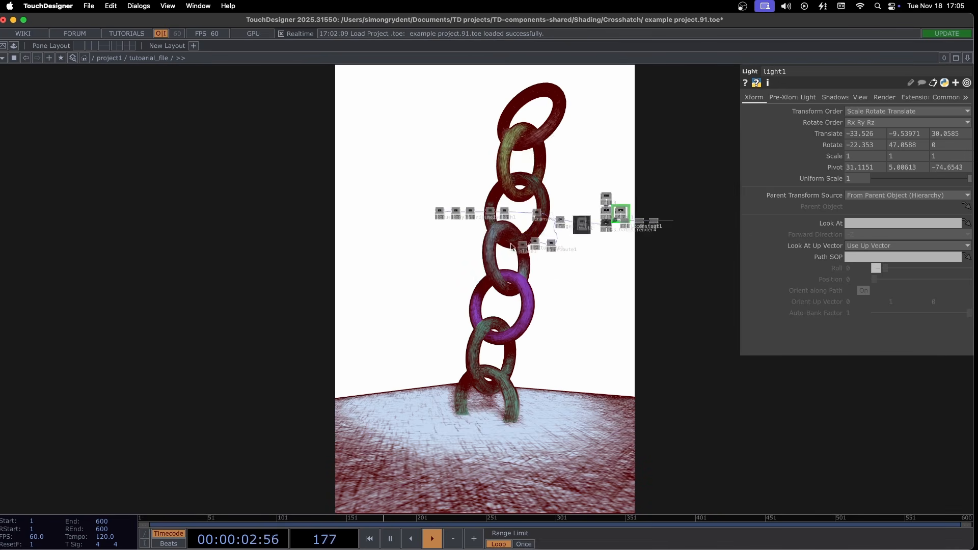
scroll(601, 212, "up", 2)
scroll(534, 239, "up", 3)
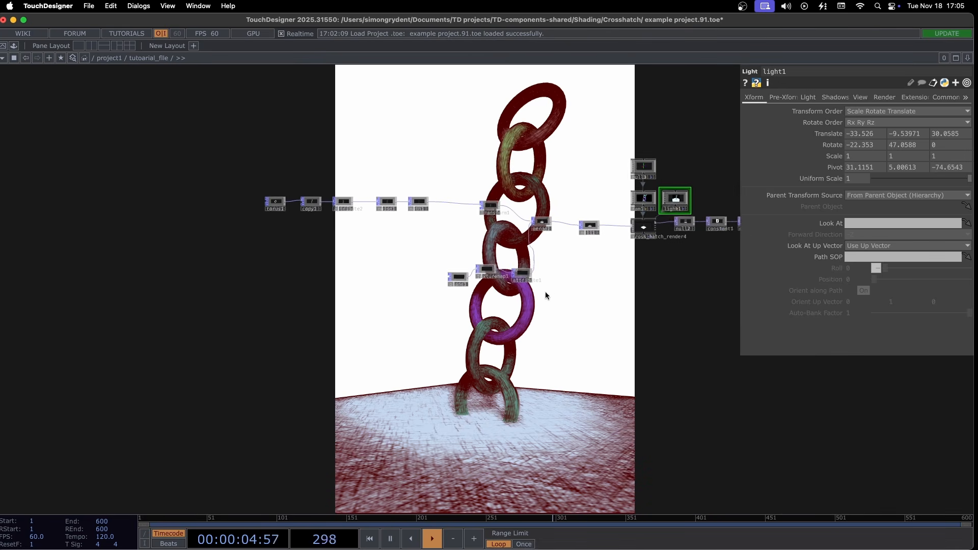
- Move the plane, texture map and attribute nodes together slightly closer to the torus chain
left_click(482, 267)
left_click_drag(525, 274, 518, 265)
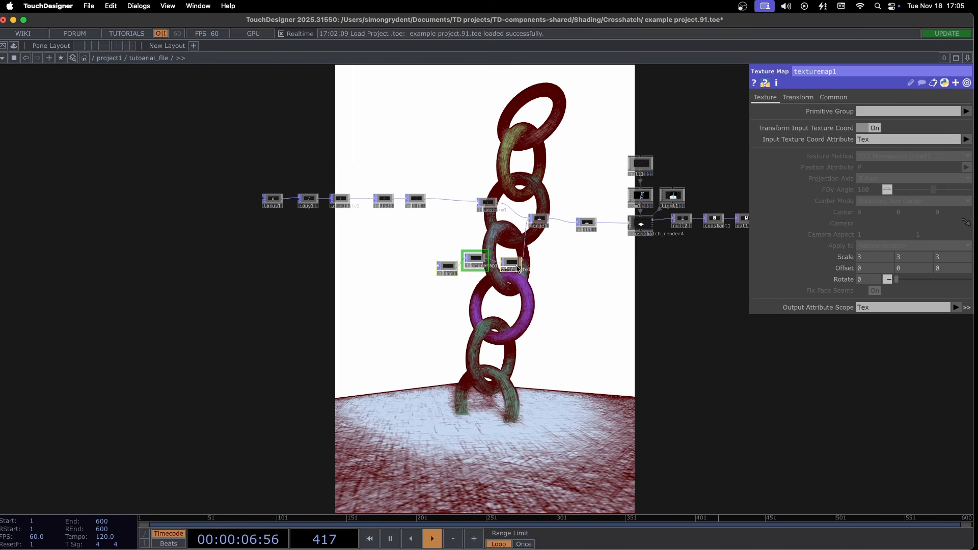
left_click_drag(441, 214, 408, 203)
scroll(408, 206, "down", 6)
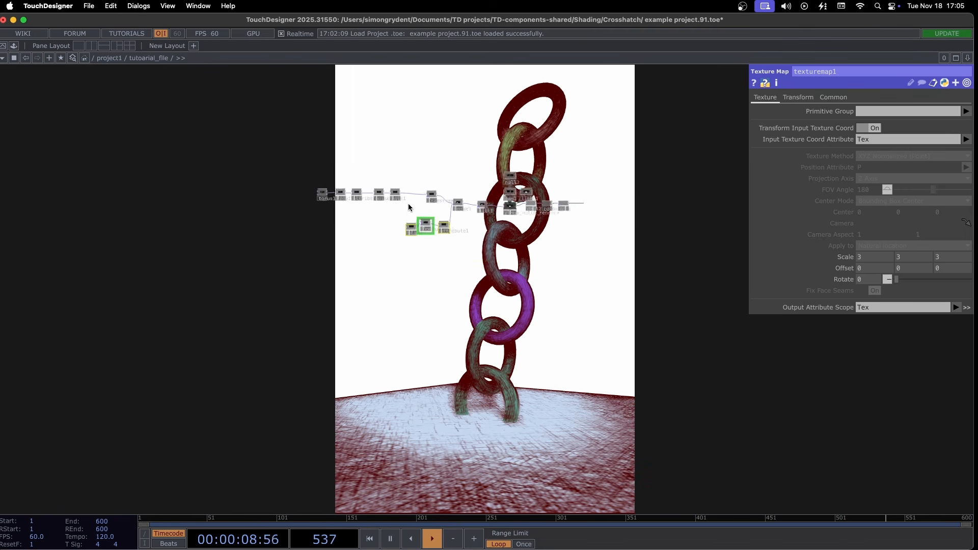
- Go up to the project1 level and delete the tutoarial_file component
scroll(410, 208, "up", 2)
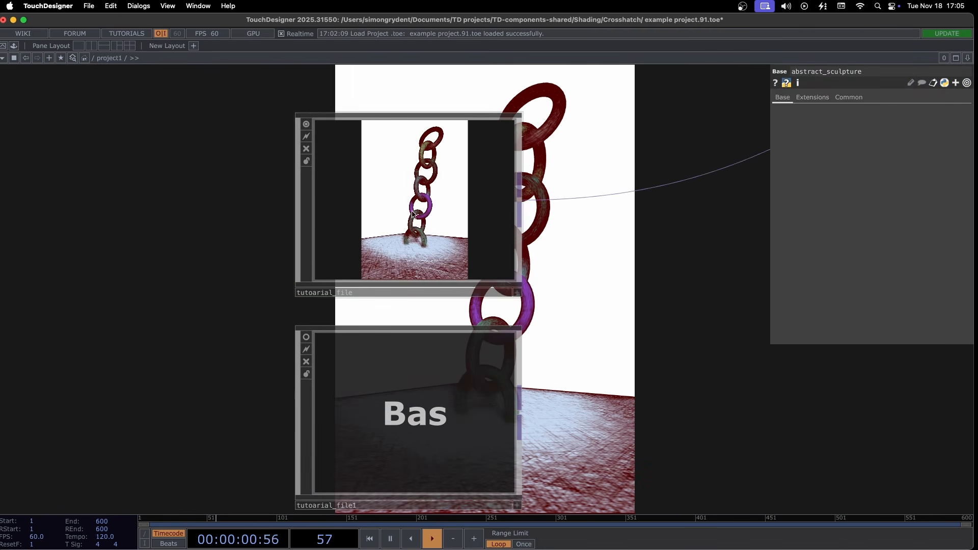
left_click(419, 224)
key("Delete")
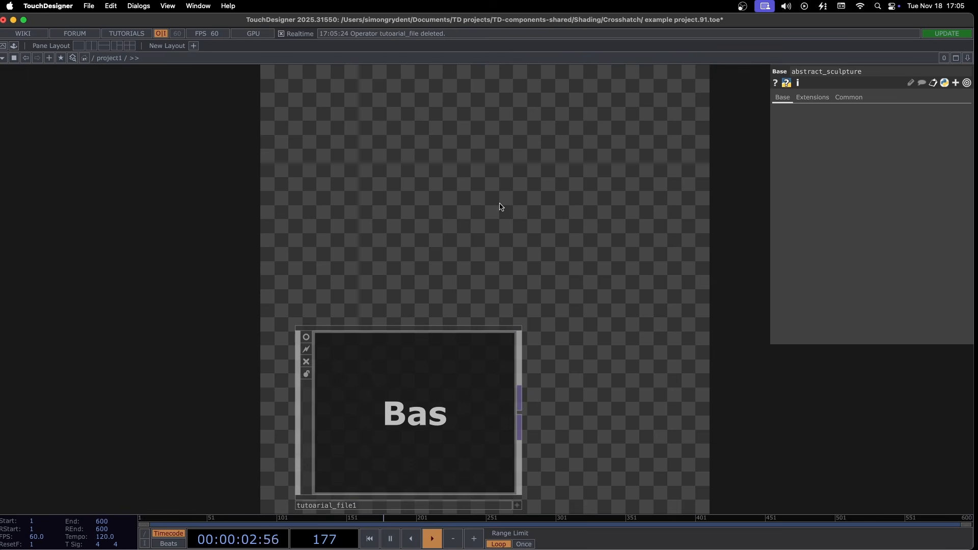
scroll(255, 231, "down", 5)
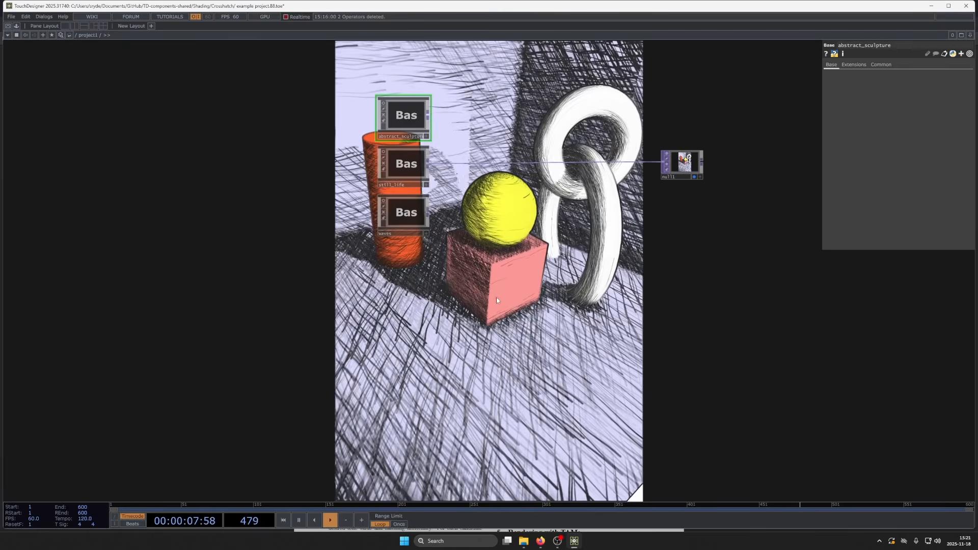
- Add a Base component below the waves component and enter its empty network
left_click_drag(498, 300, 487, 360)
left_click_drag(523, 330, 523, 286)
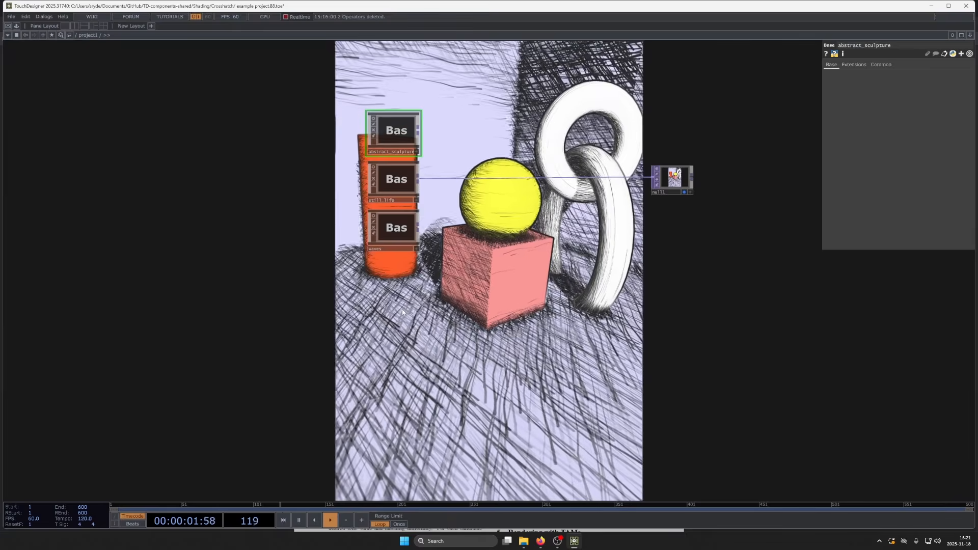
key("Tab")
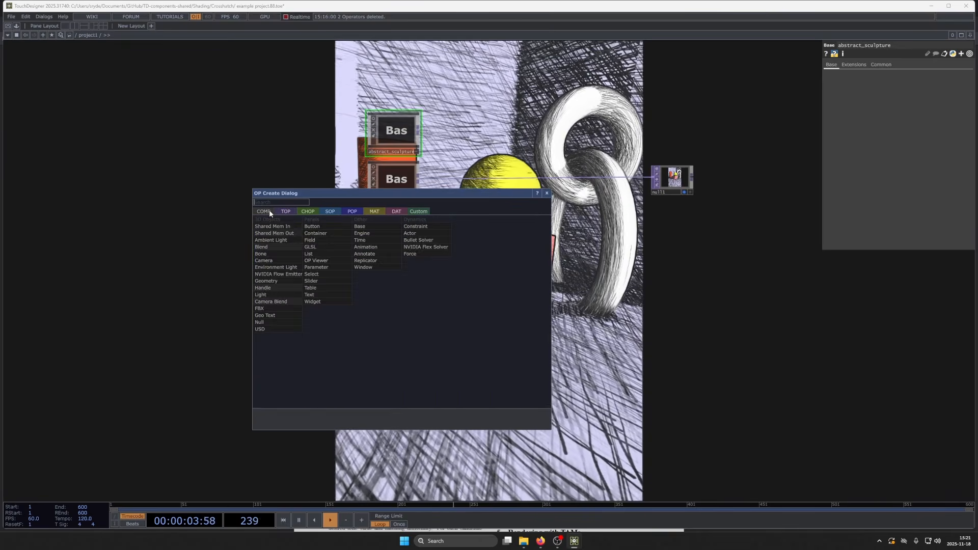
left_click(367, 226)
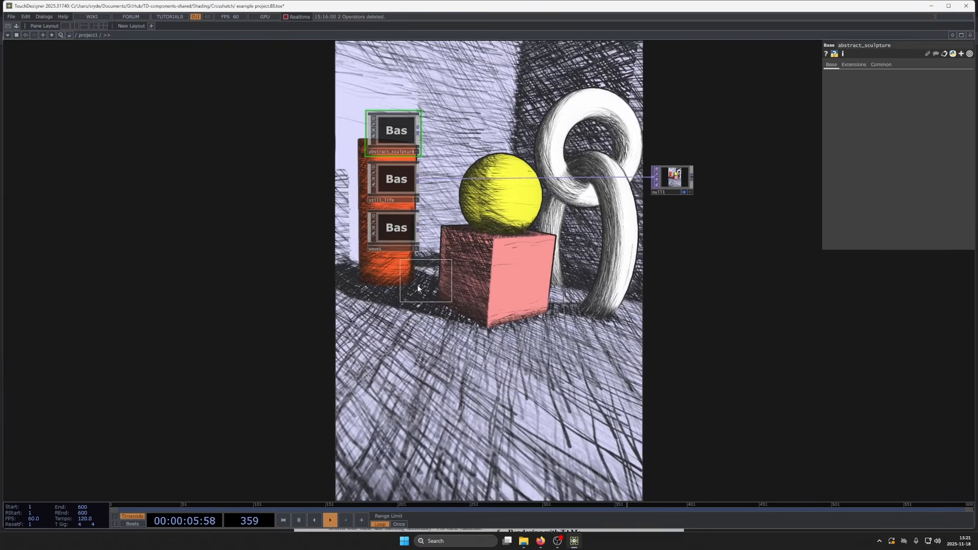
left_click(403, 291)
scroll(399, 270, "up", 5)
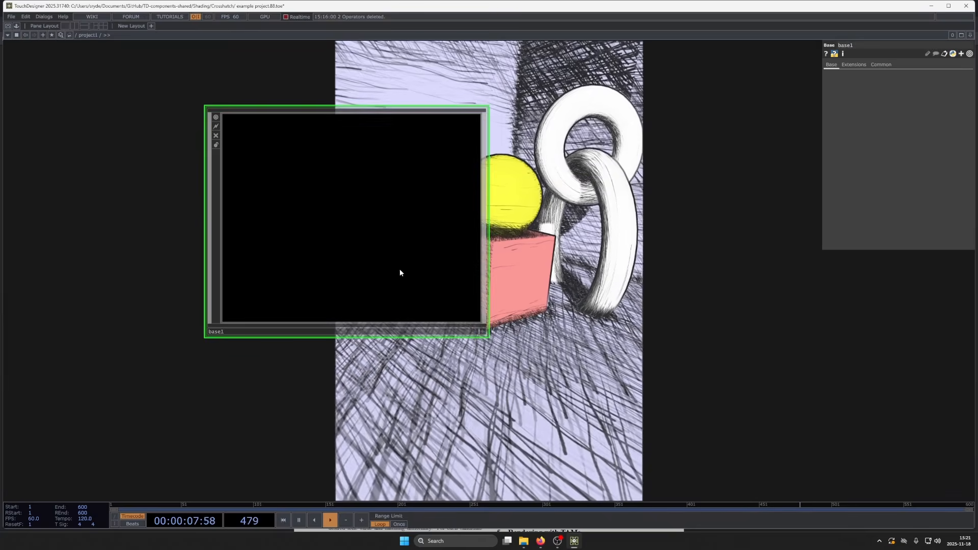
scroll(400, 273, "up", 3)
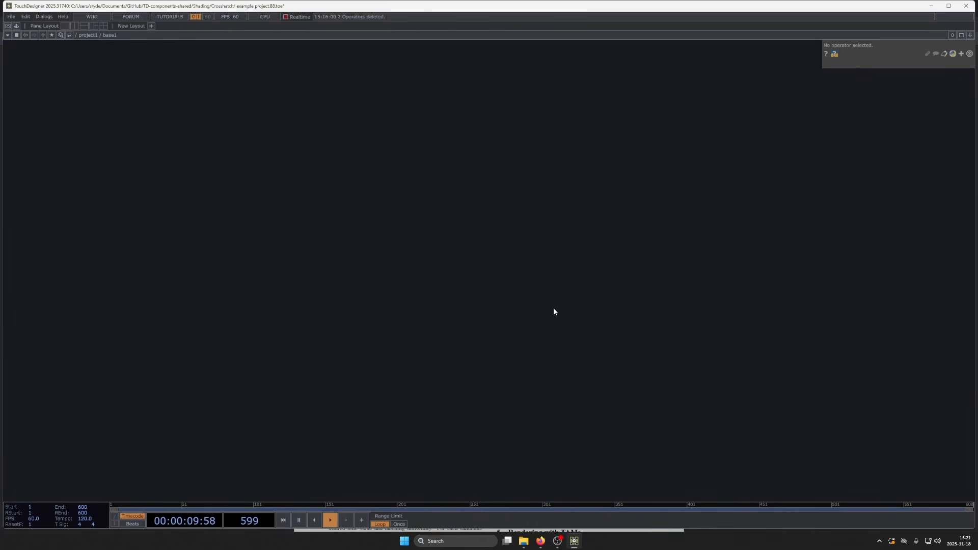
- Maximize the window and place a Torus POP in the empty Base network
double_click(498, 8)
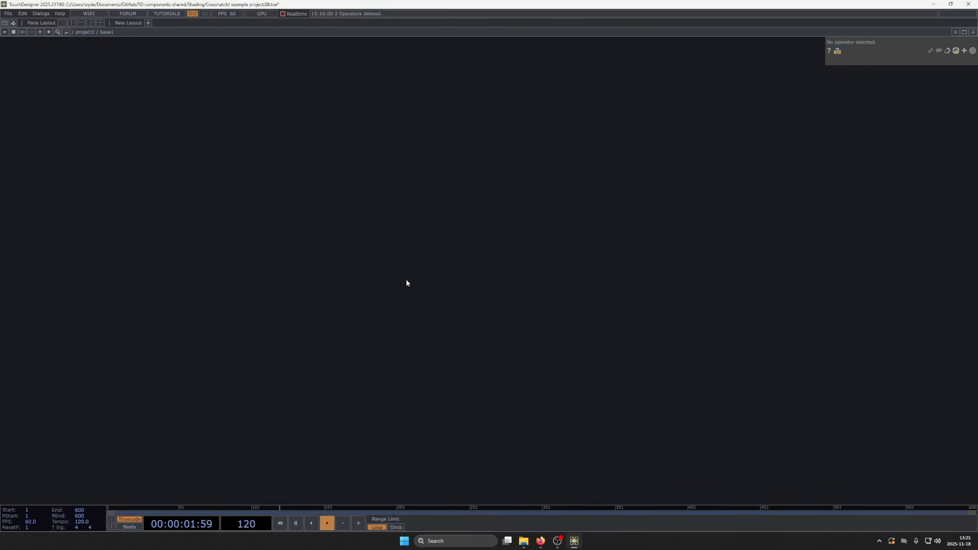
key("Tab")
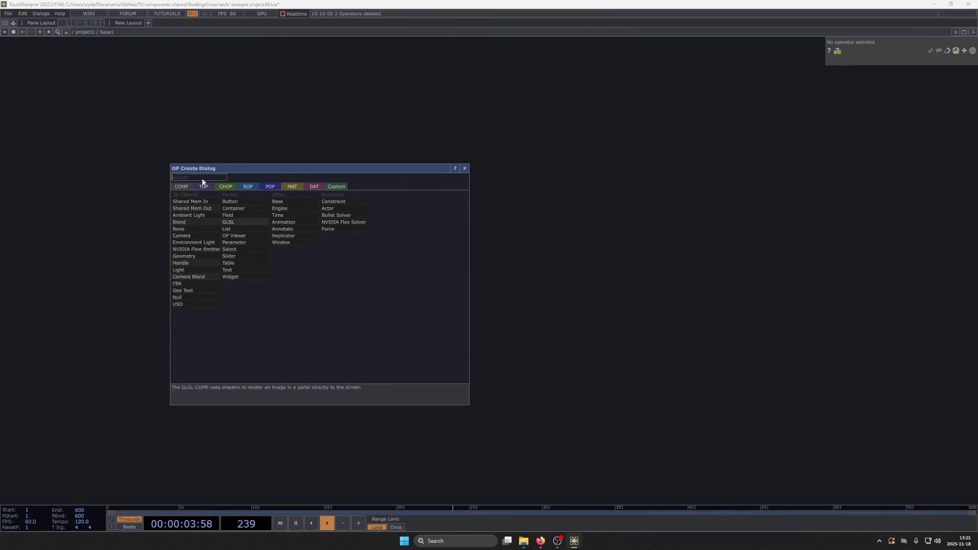
left_click(275, 188)
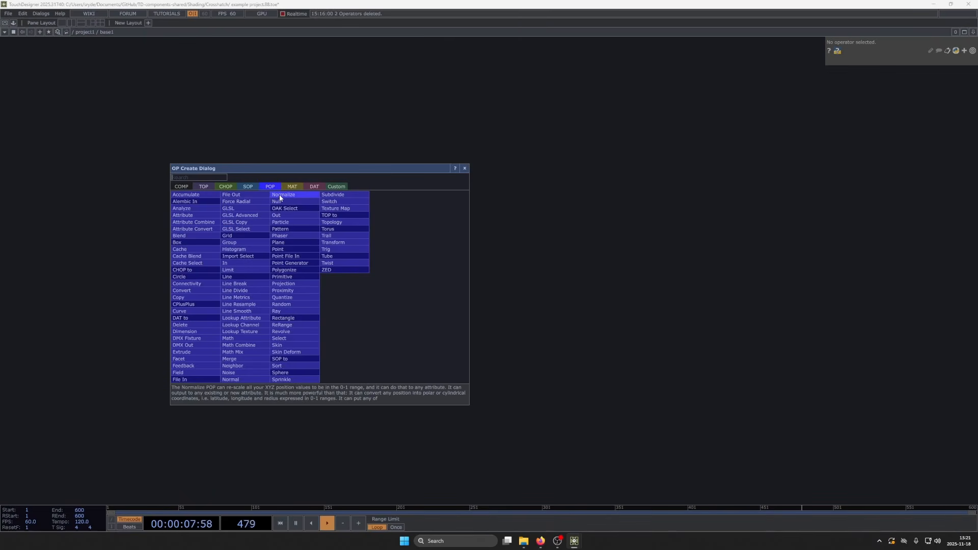
left_click(343, 229)
left_click(305, 242)
scroll(319, 207, "up", 5)
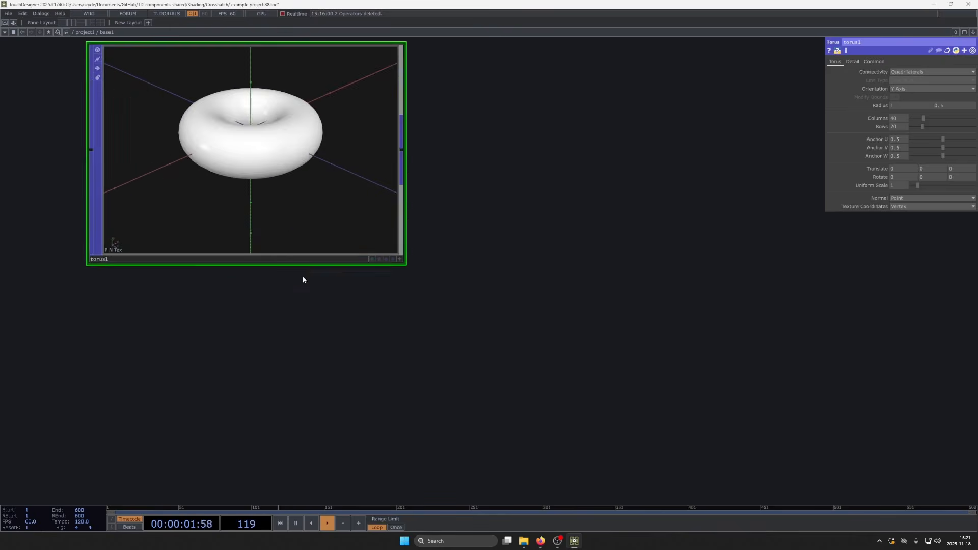
scroll(303, 280, "down", 3)
scroll(301, 243, "up", 4)
scroll(264, 235, "down", 3)
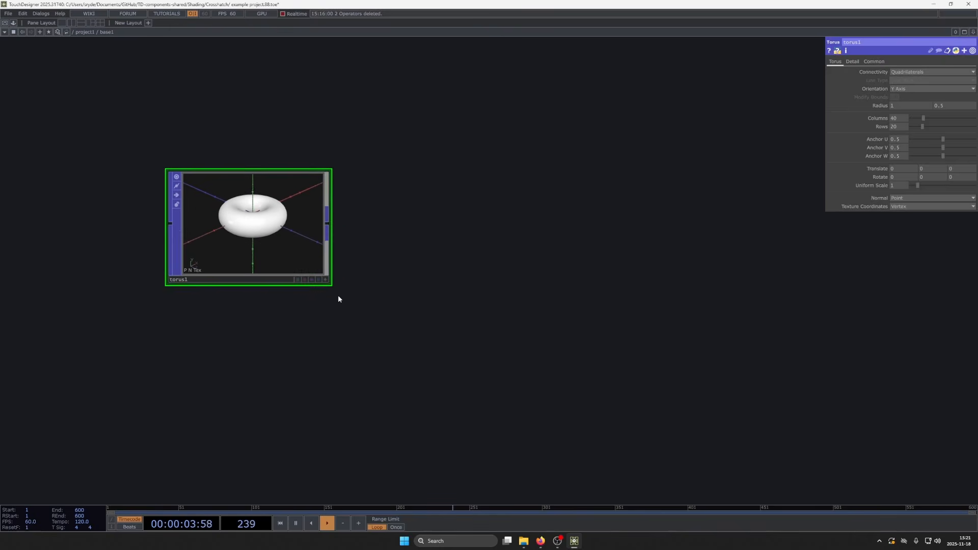
- Set the torus's second radius to 0.2 and its orientation to Z Axis
mouse_move(946, 105)
middle_mouse_down()
mouse_move(931, 98)
mouse_move(958, 98)
mouse_move(950, 98)
middle_mouse_up()
scroll(262, 217, "up", 3)
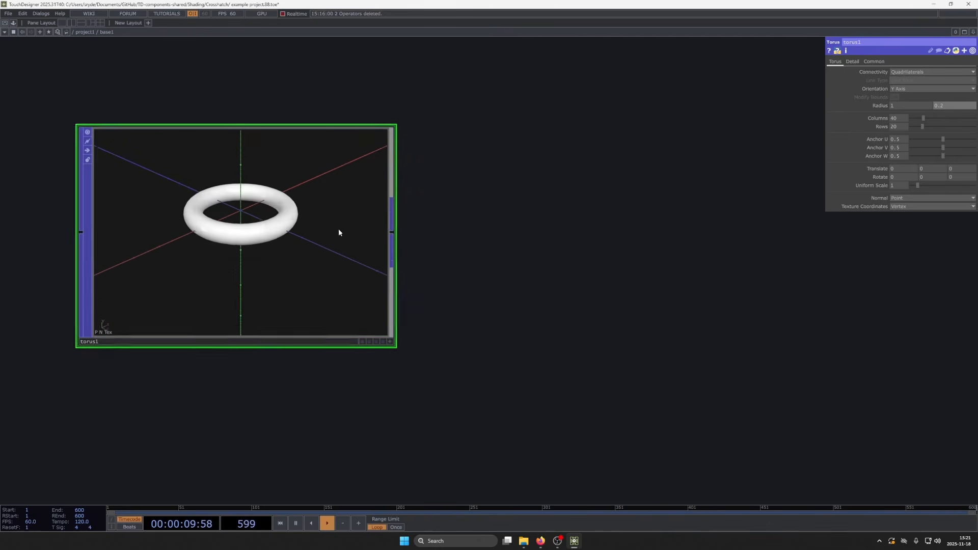
left_click(898, 112)
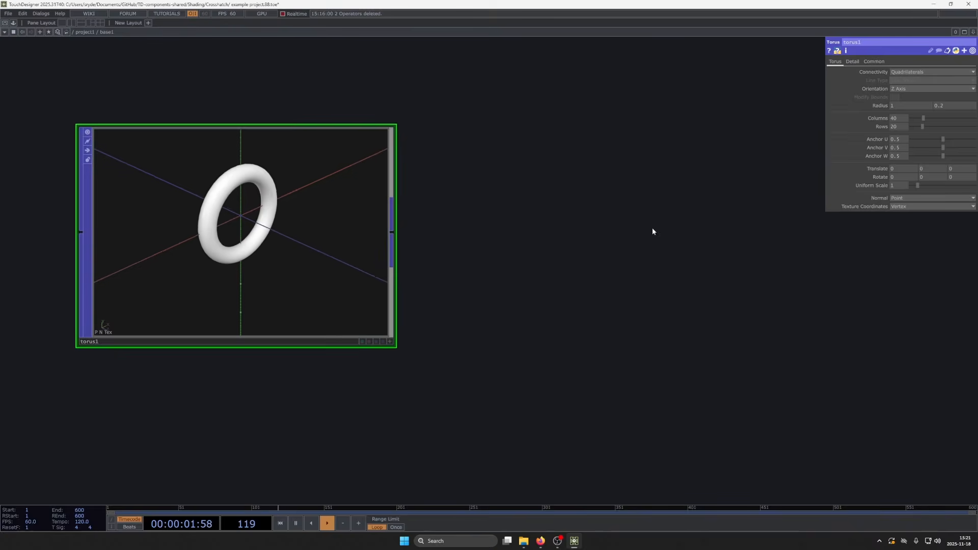
scroll(225, 224, "up", 1)
scroll(229, 227, "down", 1)
scroll(229, 227, "down", 3)
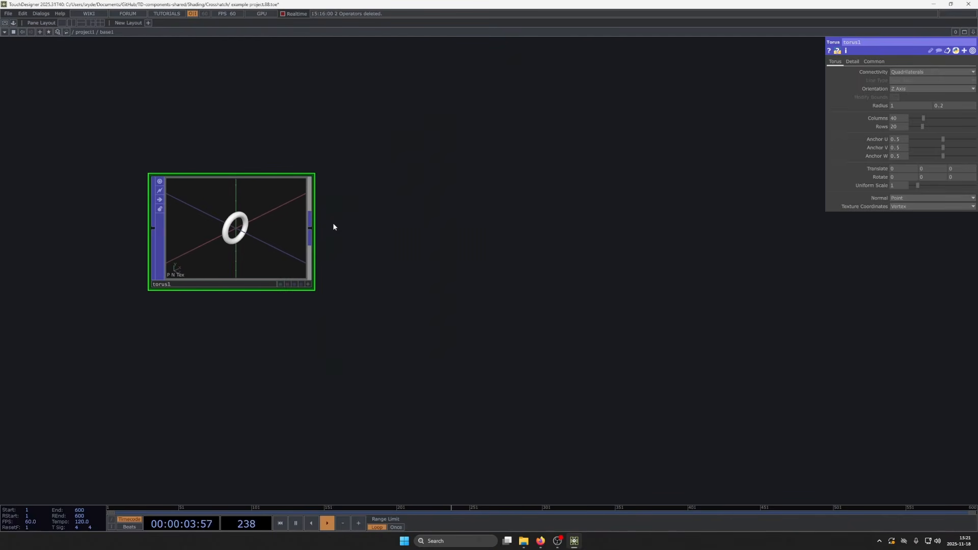
- Connect a Copy POP to the torus output and set its Y translate to 1.1
left_click_drag(312, 228, 473, 234)
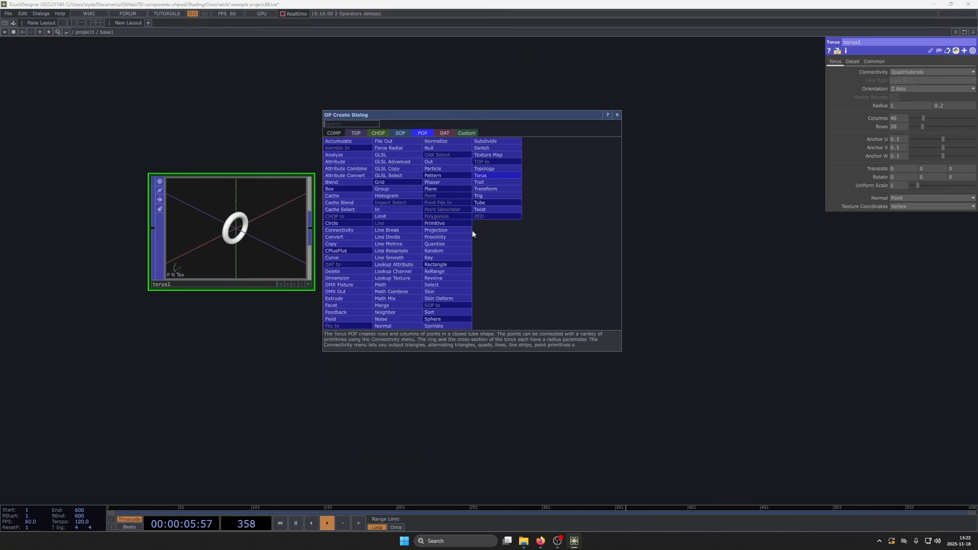
left_click(342, 245)
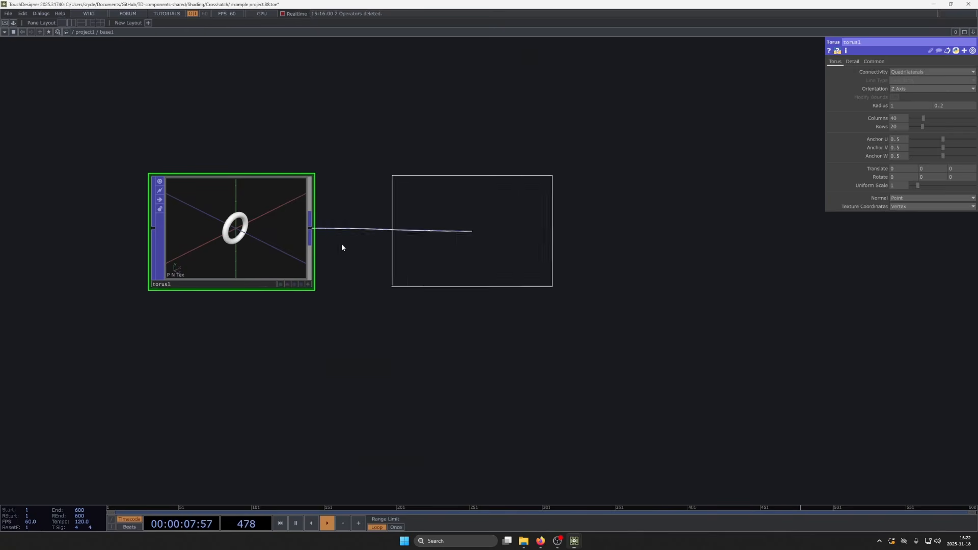
left_click(341, 244)
scroll(476, 270, "up", 3)
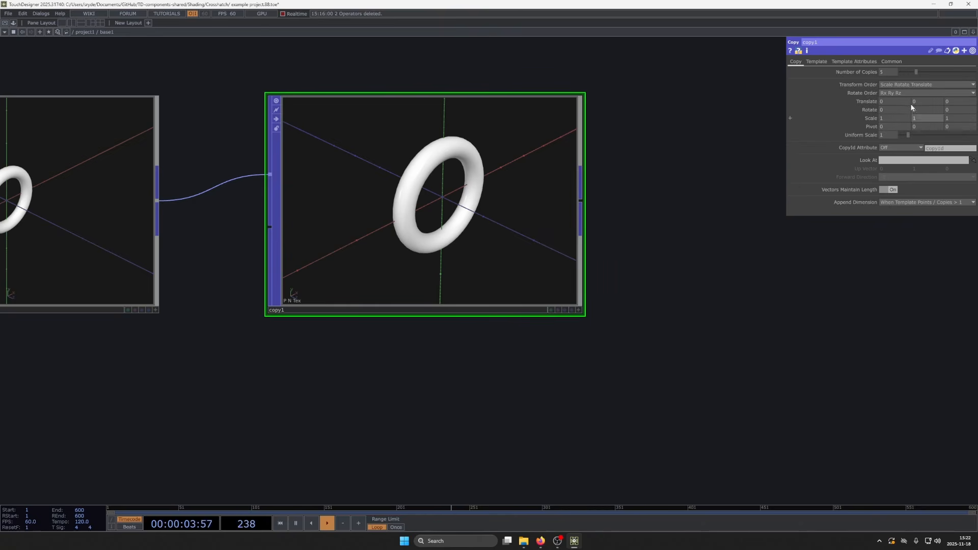
left_click_drag(920, 101, 943, 91)
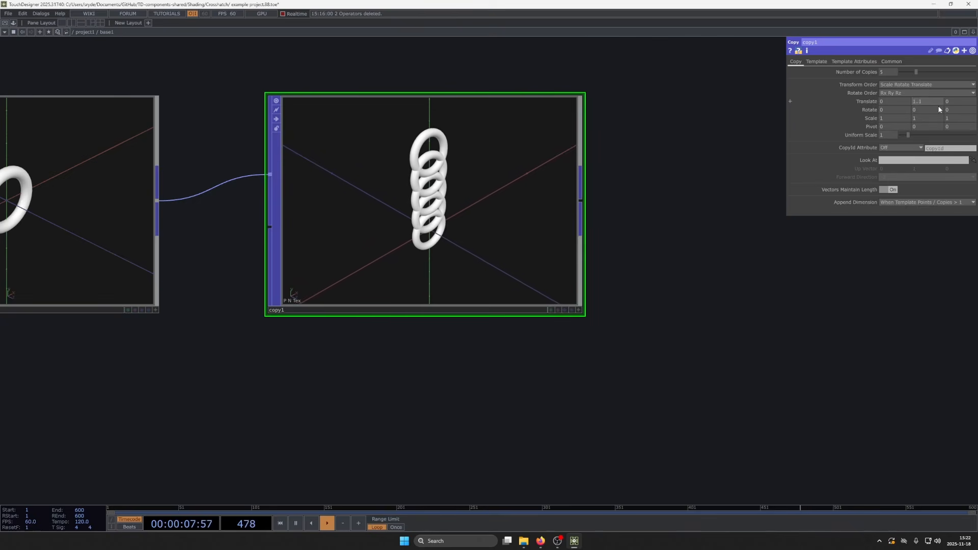
scroll(626, 164, "down", 3)
- Reference the torus's first radius parameter in the Copy POP's Y translate
left_click(214, 192)
left_click_drag(600, 338, 554, 360)
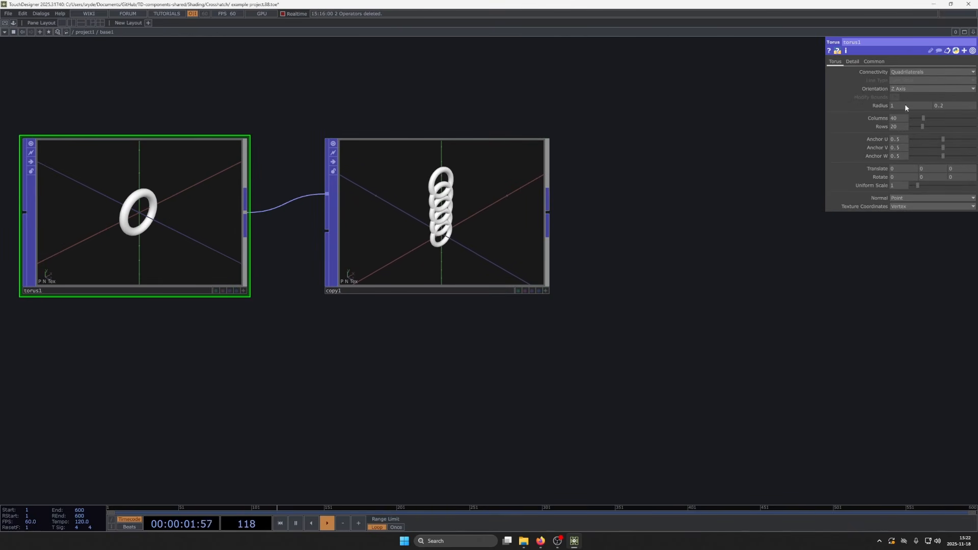
left_click(879, 105)
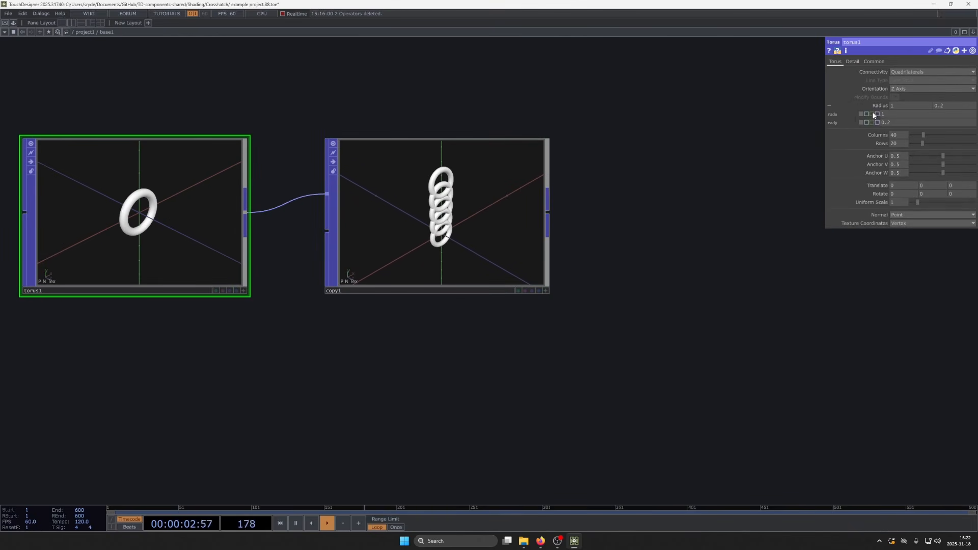
left_click(461, 199)
left_click_drag(927, 102, 925, 98)
scroll(437, 236, "up", 6)
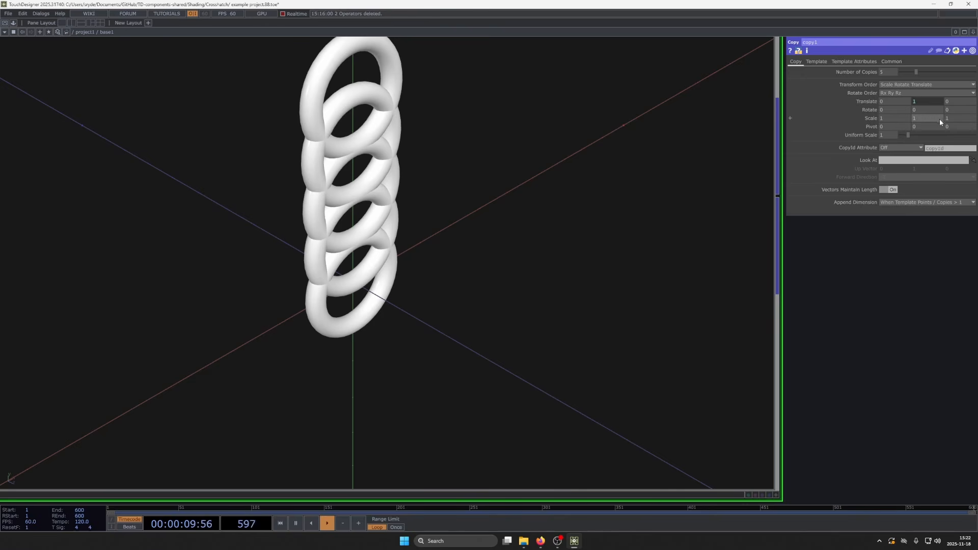
left_click_drag(927, 102, 928, 103)
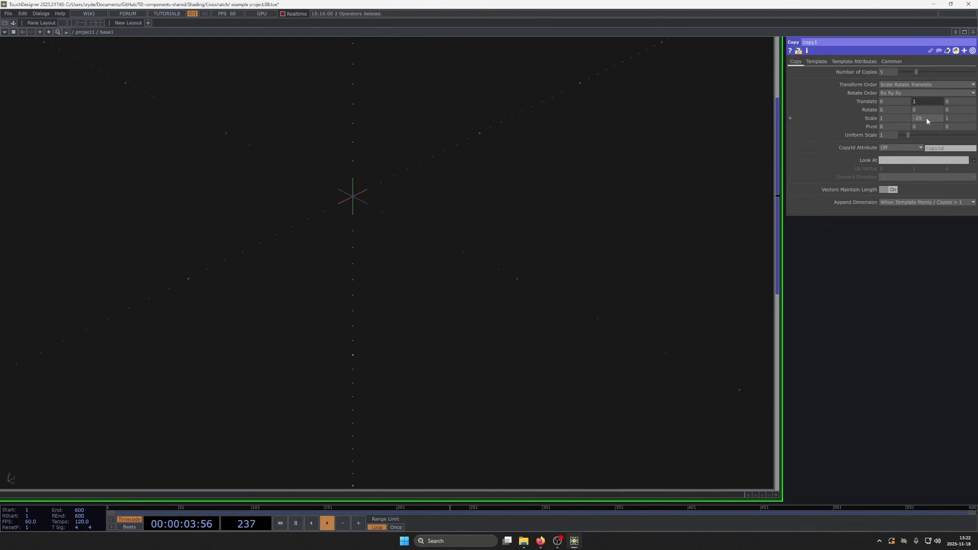
key("ctrl+z")
scroll(726, 251, "down", 6)
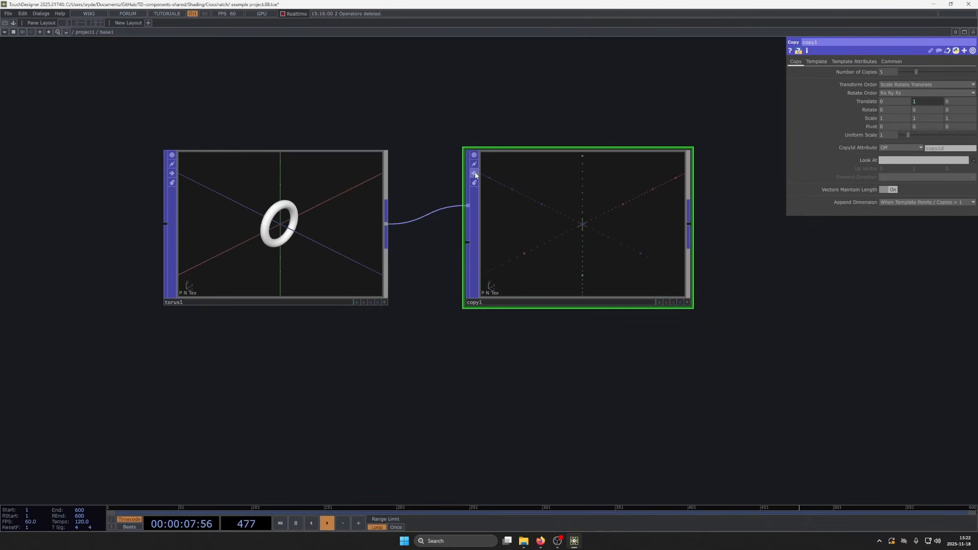
left_click(475, 176)
left_click(475, 176)
scroll(600, 241, "up", 7)
scroll(538, 195, "down", 6)
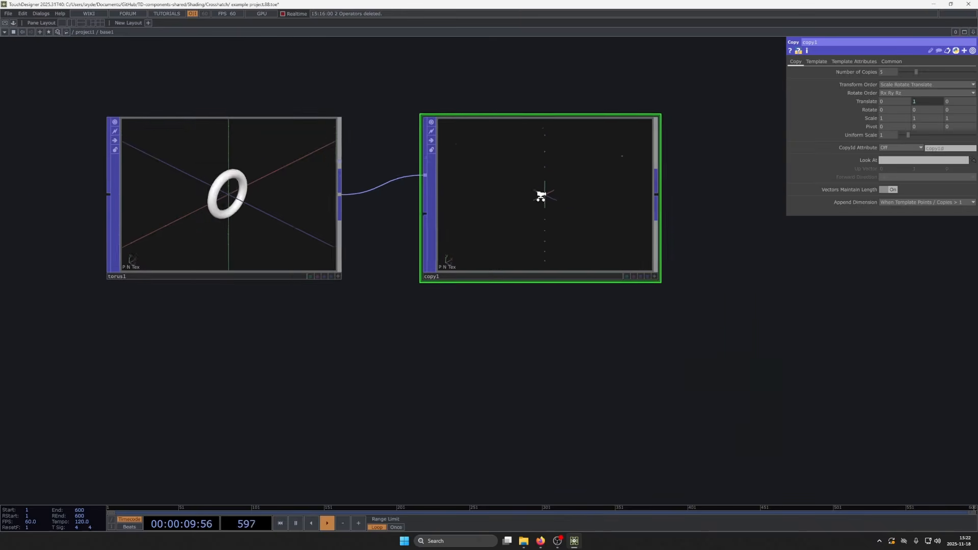
scroll(539, 196, "down", 5)
left_click_drag(578, 193, 656, 198)
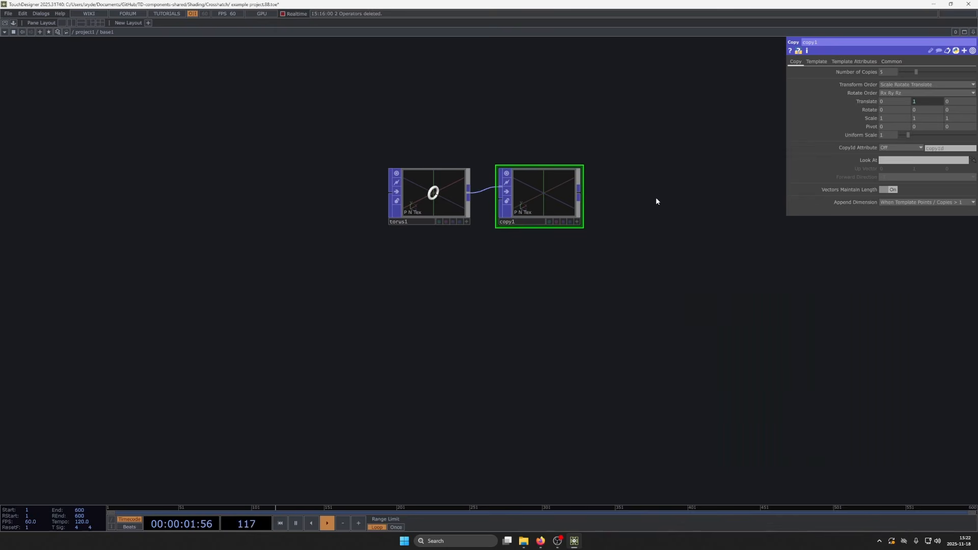
scroll(539, 198, "up", 8)
scroll(478, 232, "down", 7)
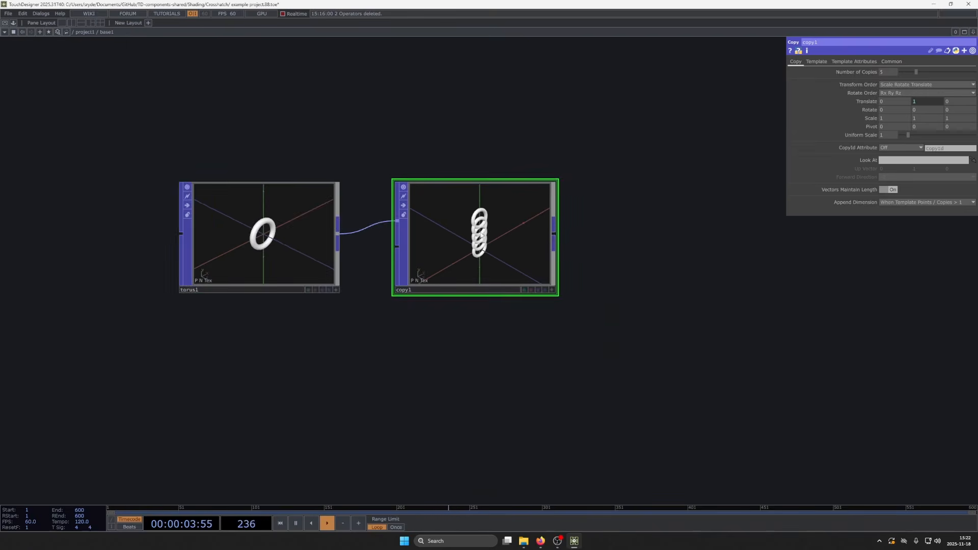
- Set the Copy POP's Y rotation to 90 and check how the rings interlock
scroll(480, 232, "up", 3)
middle_click_drag(924, 101, 924, 97)
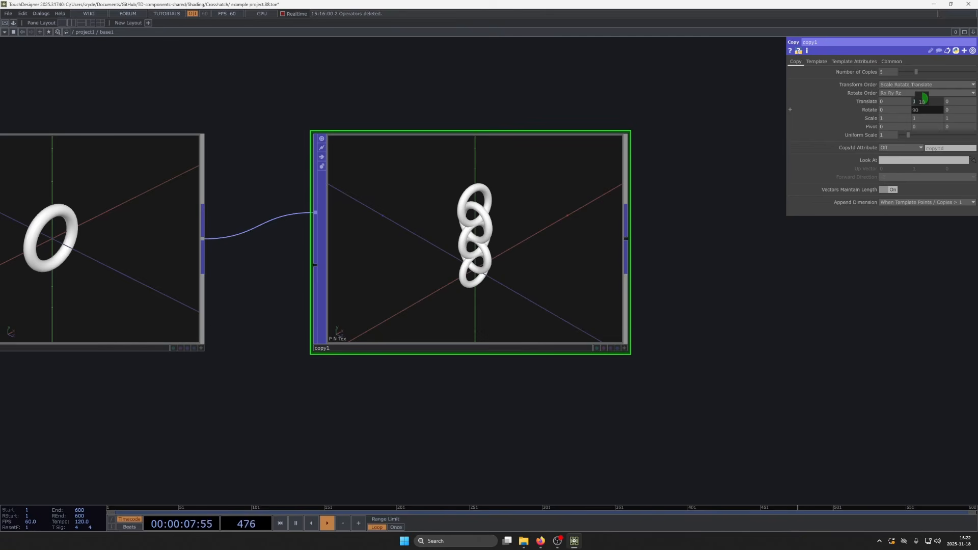
scroll(475, 230, "up", 12)
scroll(391, 201, "down", 10)
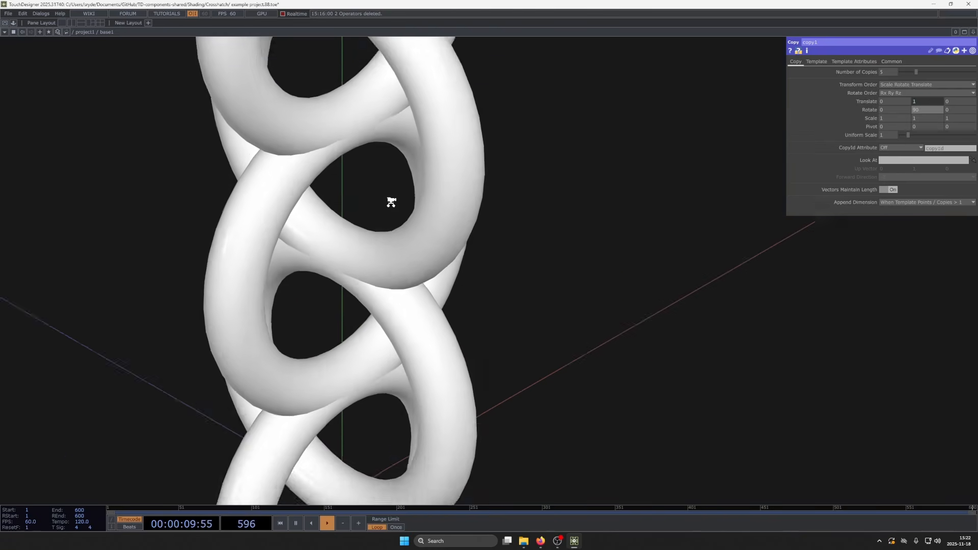
- Multiply the torus radius expression in the Copy POP's Y translate by 1.2
left_click(931, 102)
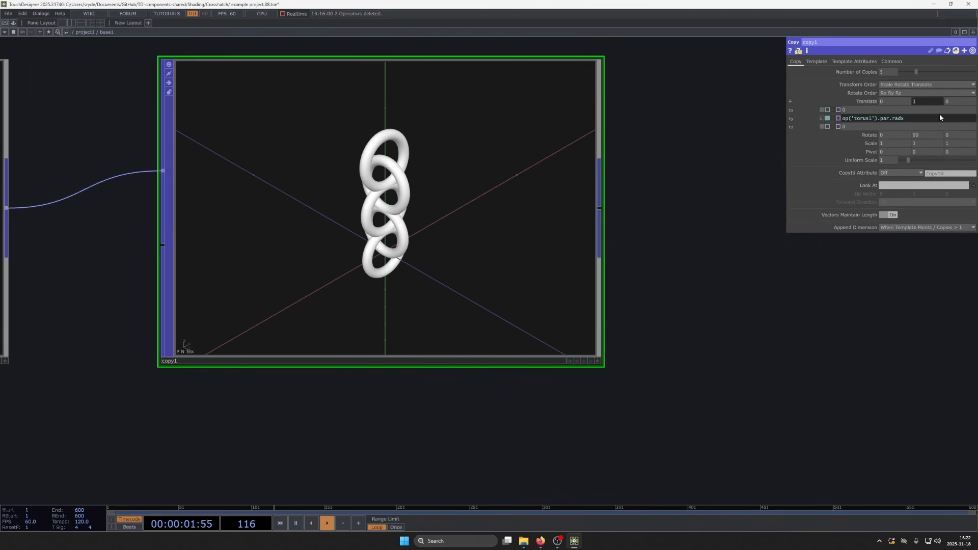
type("* 1.2")
key("Return")
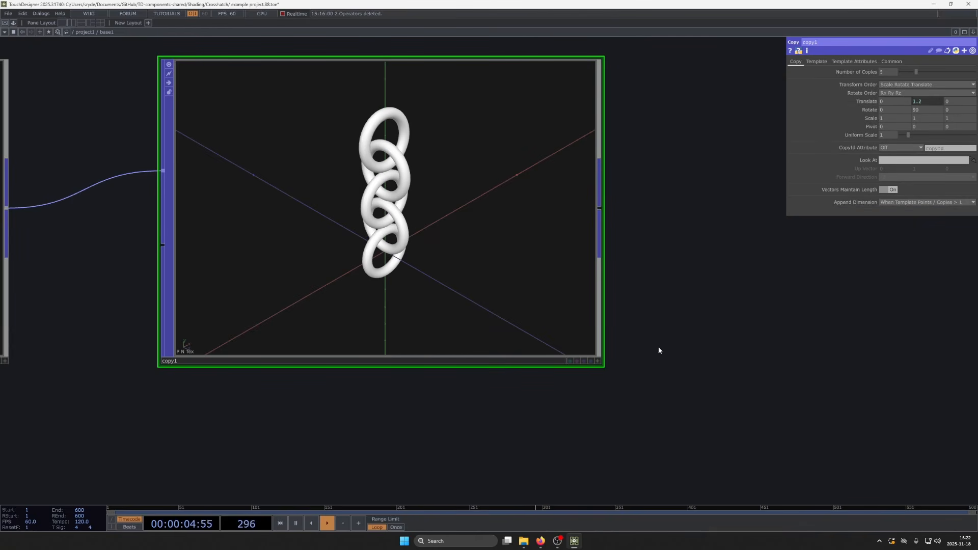
- Set the multiplier in the Y translate expression to 1.5 and inspect the spacing of the chain links
left_click(930, 102)
type("5")
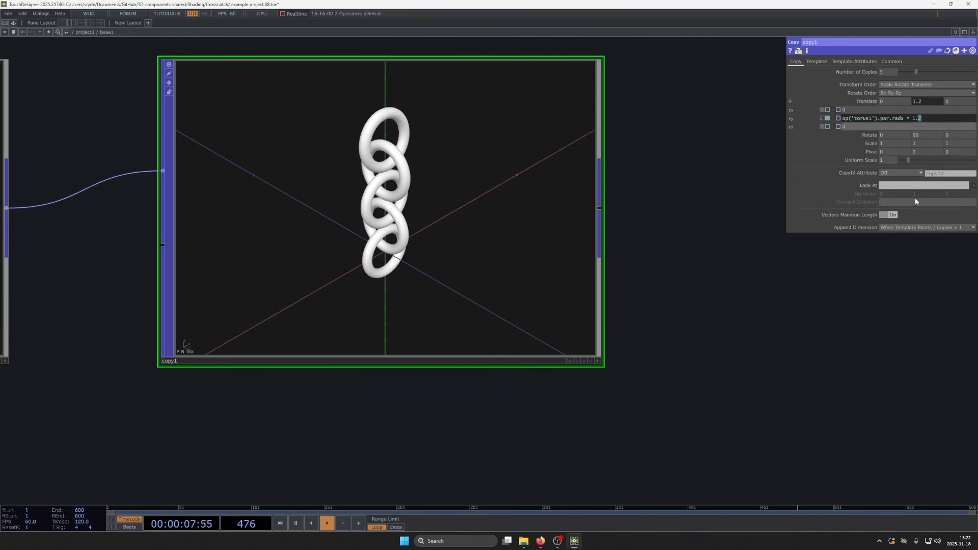
key("Return")
scroll(356, 167, "up", 5)
scroll(399, 148, "down", 5)
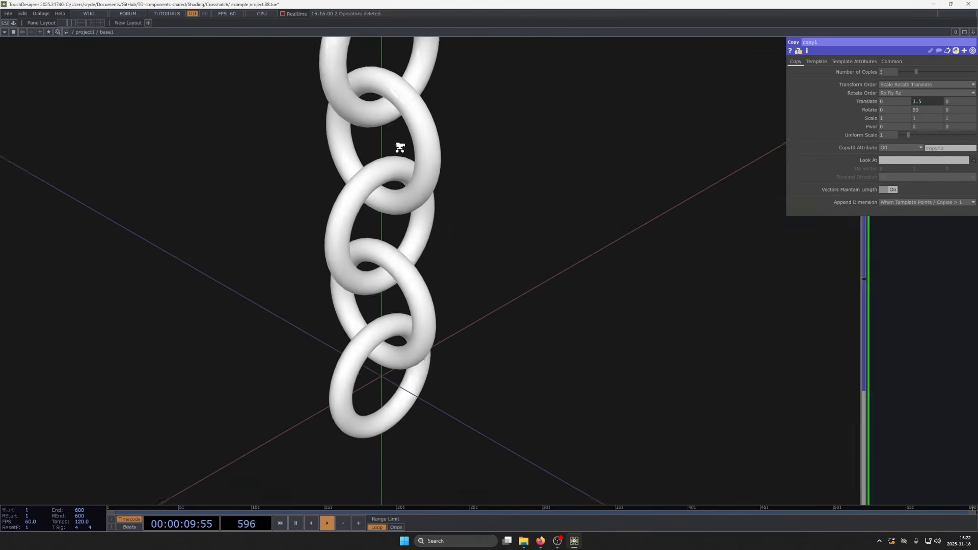
scroll(356, 159, "up", 3)
scroll(420, 147, "down", 5)
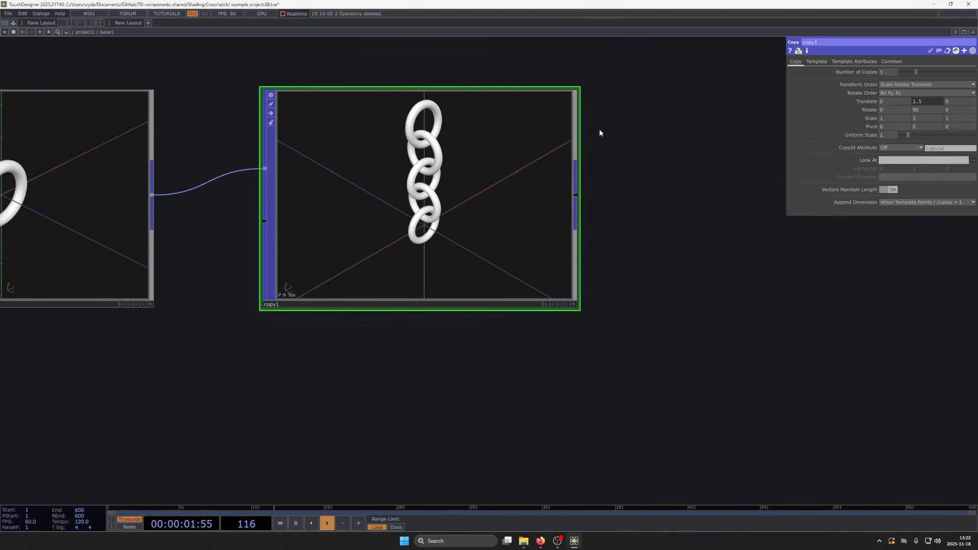
- Set the Copy POP's number of copies to 7 and inspect the longer chain
middle_click_drag(888, 73, 898, 72)
scroll(405, 212, "up", 3)
scroll(441, 194, "up", 5)
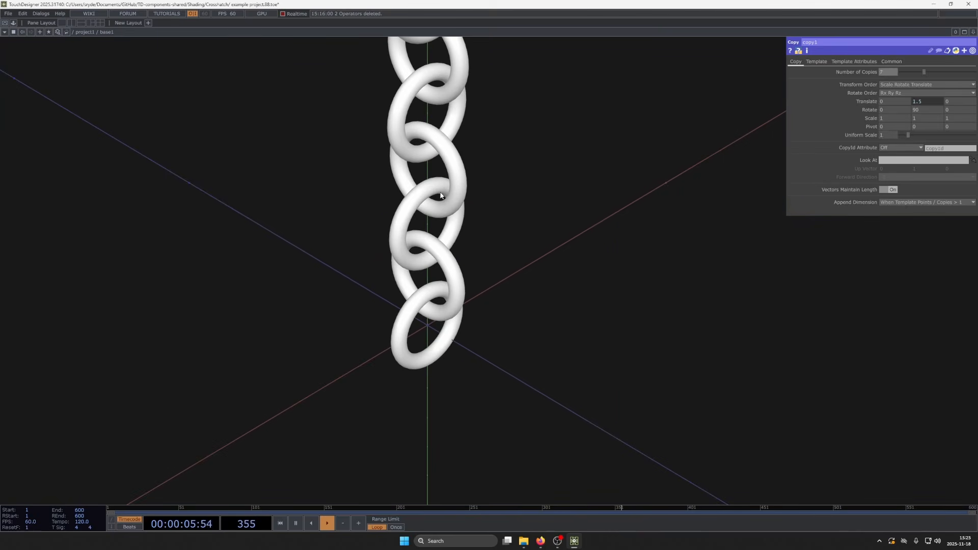
scroll(441, 194, "down", 6)
scroll(429, 227, "up", 6)
scroll(428, 228, "down", 7)
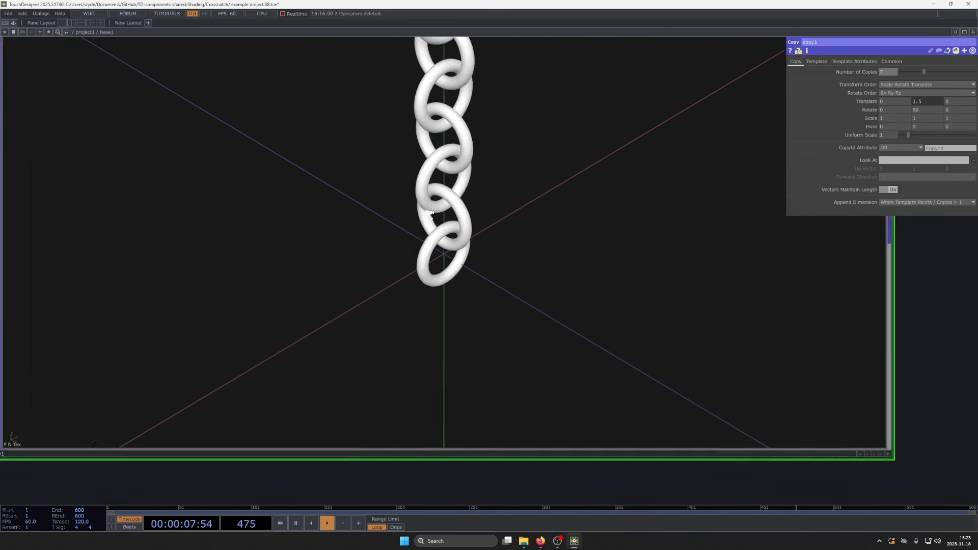
scroll(457, 198, "up", 4)
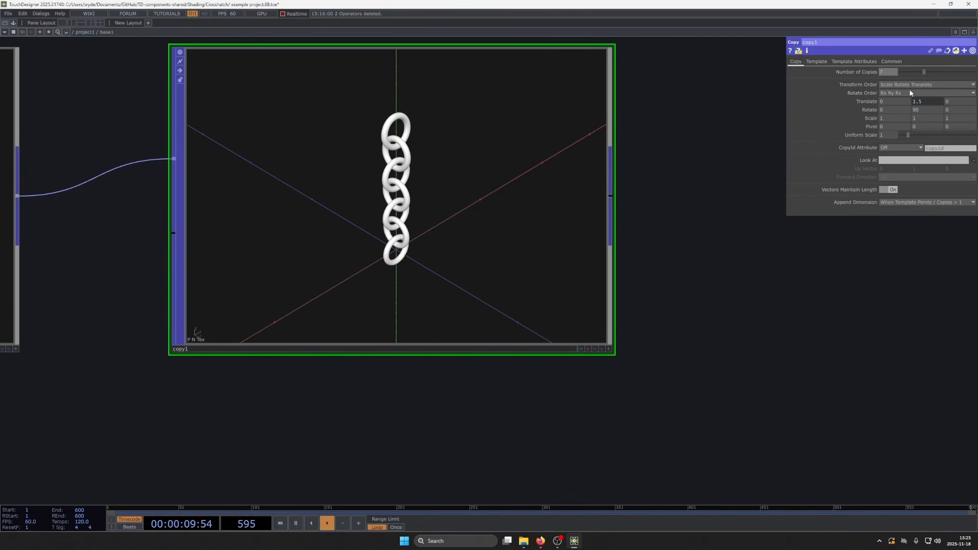
- Bend the chain with a slight positive X translate, an X rotation of 2 and a Z rotation of -2
middle_click_drag(887, 104, 948, 101)
scroll(514, 185, "up", 6)
scroll(407, 204, "down", 7)
scroll(349, 174, "up", 6)
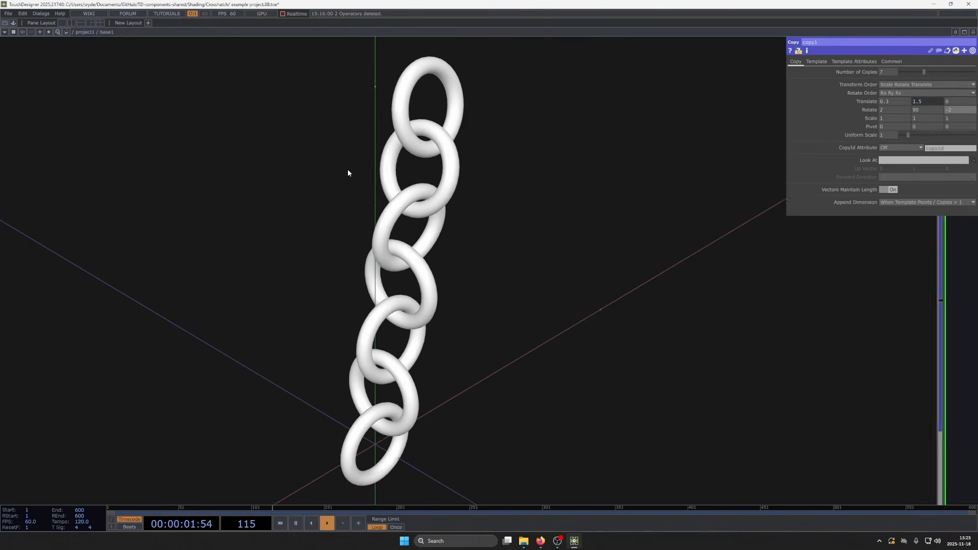
scroll(349, 169, "down", 6)
scroll(357, 171, "up", 3)
scroll(365, 173, "down", 5)
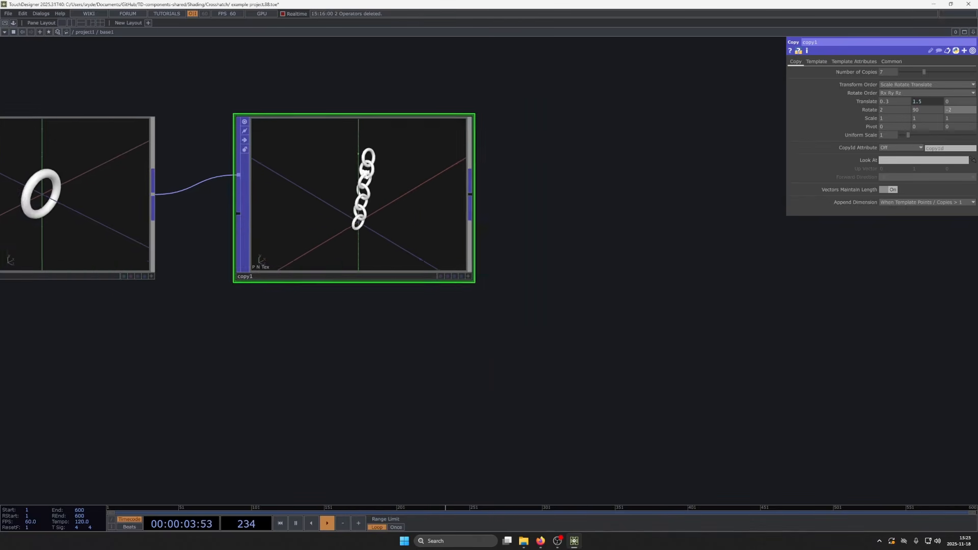
- Connect a Null POP to the Copy output, leaving wide space between the two nodes
left_click_drag(392, 219, 611, 220)
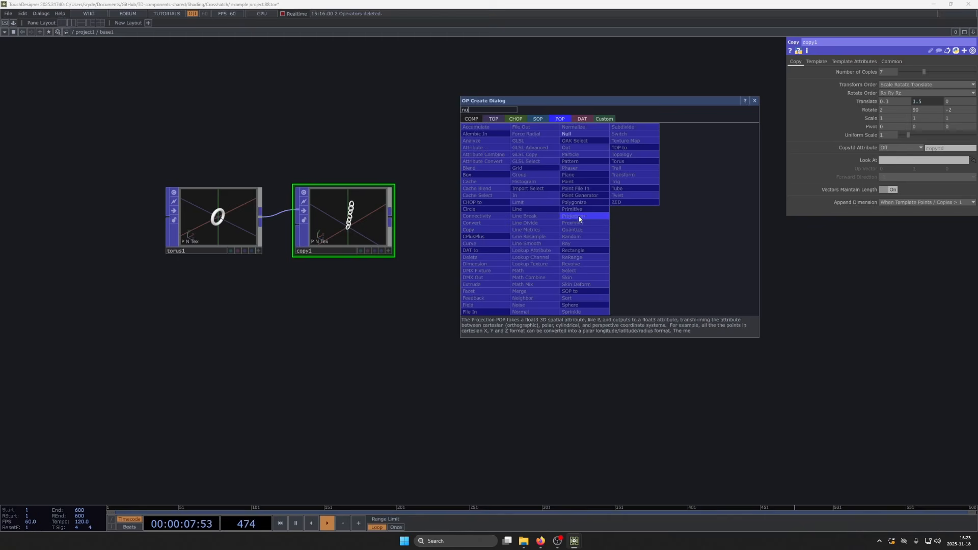
left_click(570, 134)
left_click(680, 206)
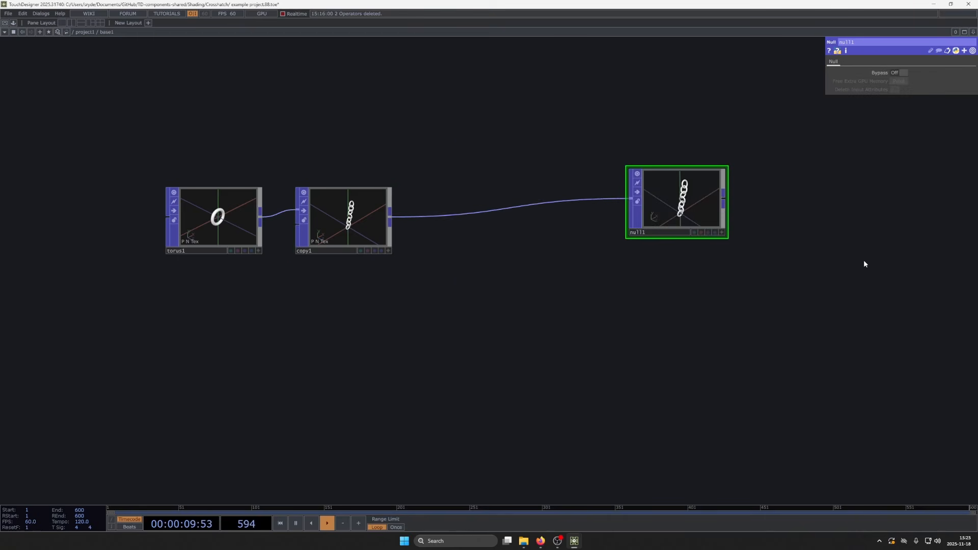
scroll(686, 242, "up", 5)
scroll(626, 263, "up", 2)
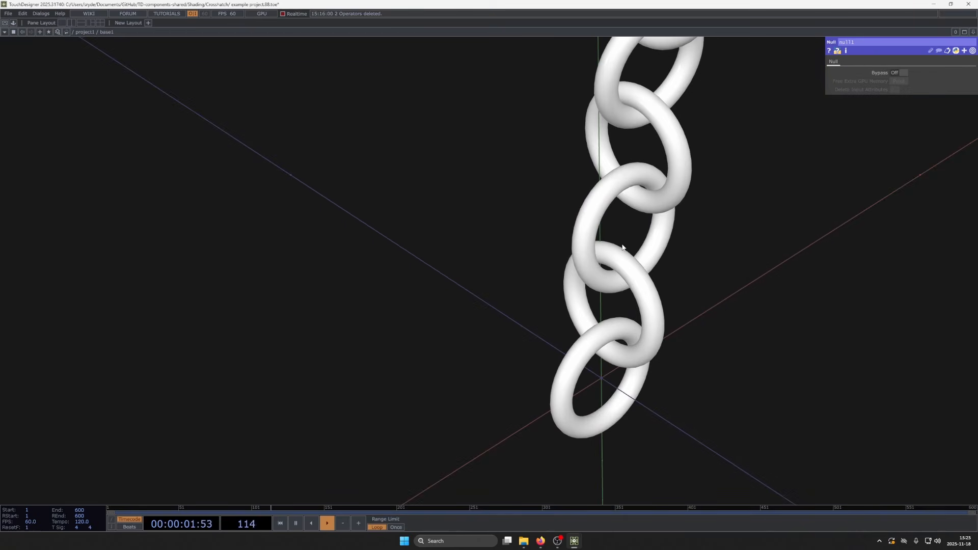
scroll(542, 277, "down", 8)
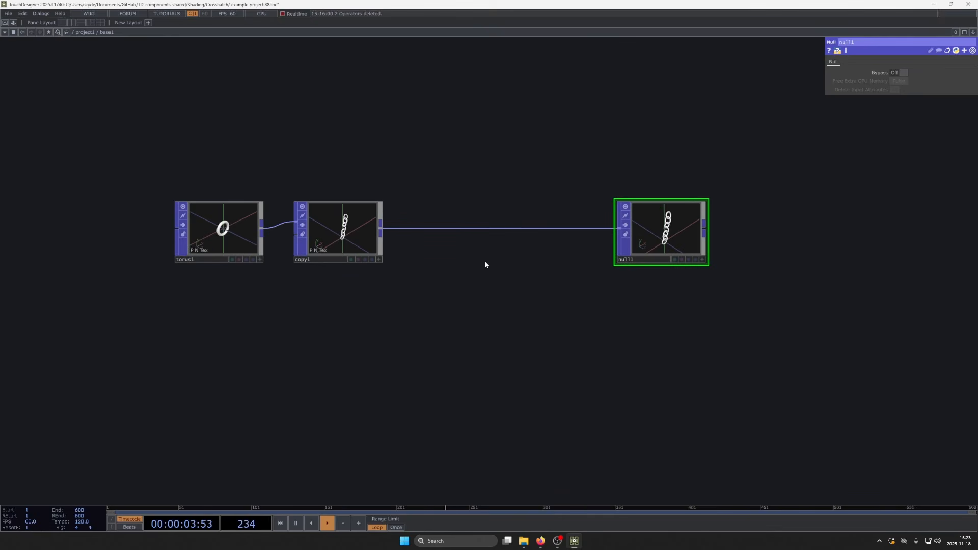
- Add a Plane POP below the Copy node and set its orientation to ZX plane
left_click_drag(424, 281, 427, 228)
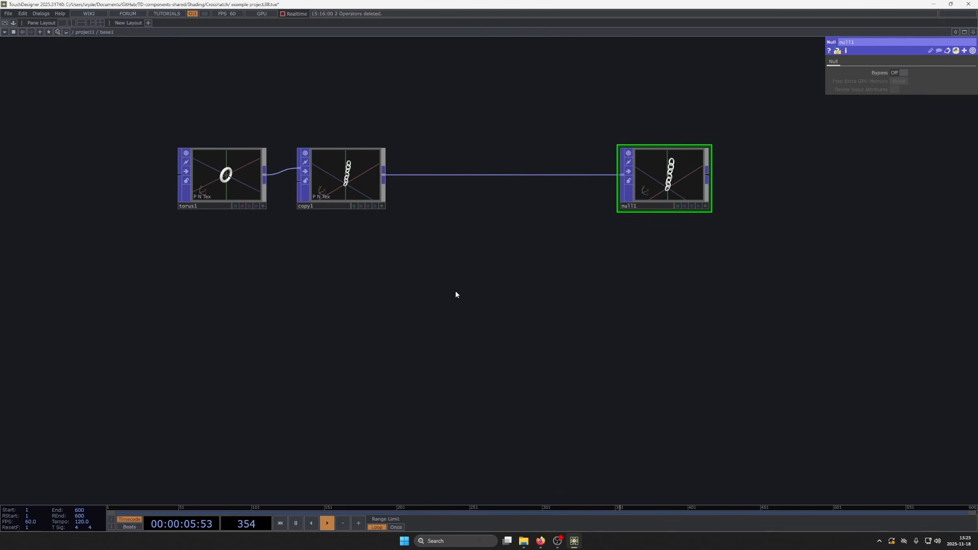
scroll(397, 283, "up", 2)
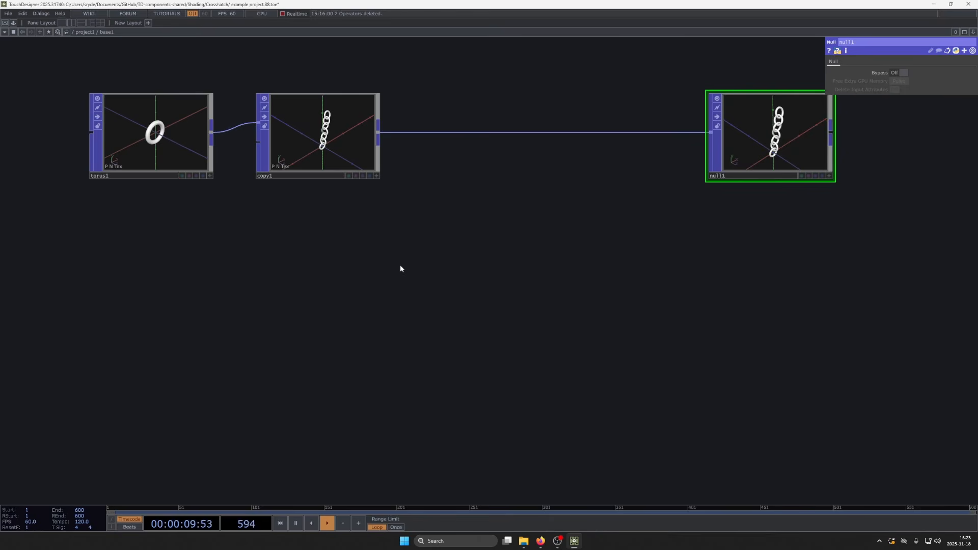
key("Tab")
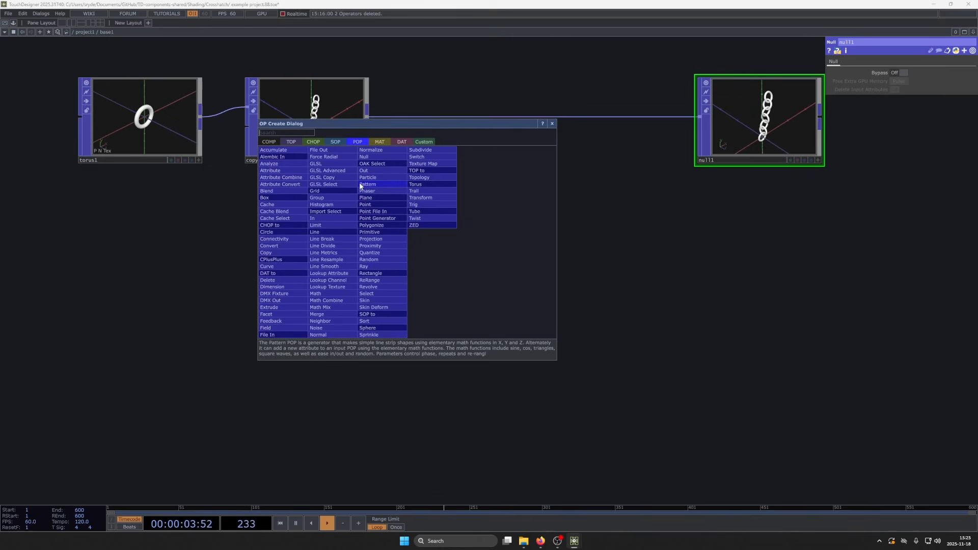
type("plan")
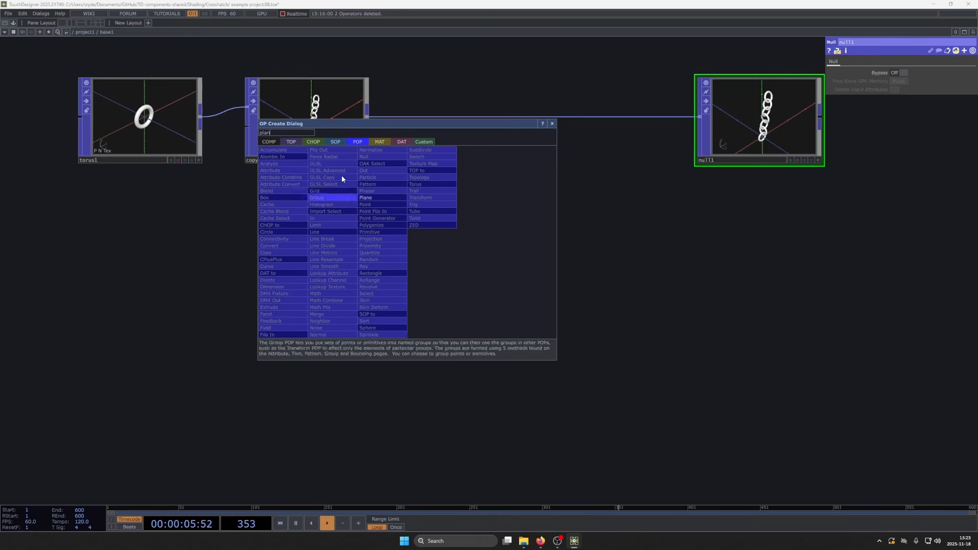
left_click(372, 198)
left_click(354, 243)
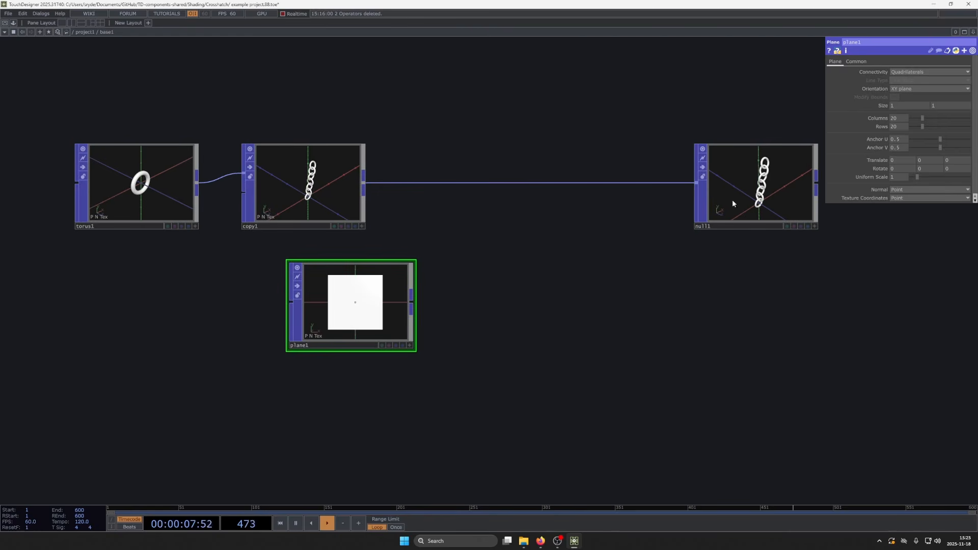
left_click(920, 90)
left_click(906, 112)
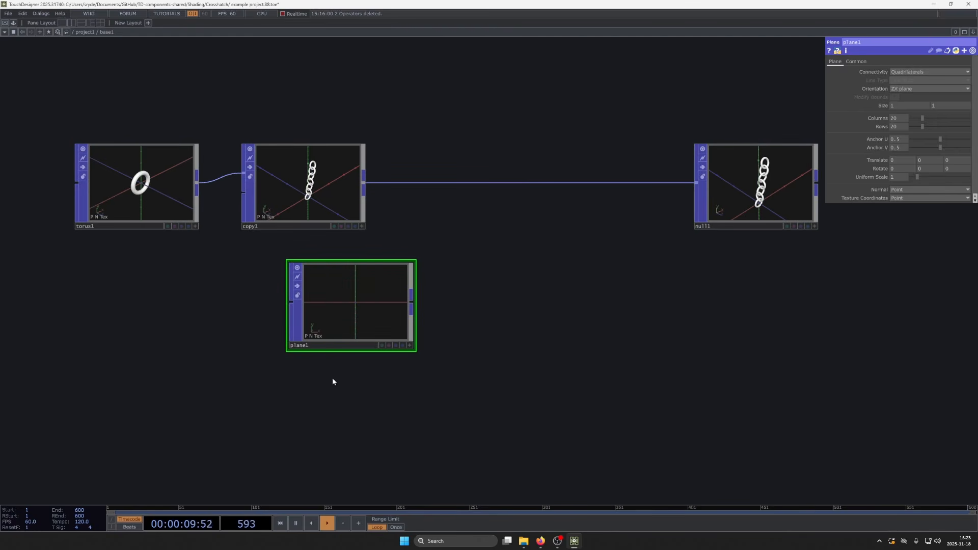
- Insert a Merge POP between the Copy and Null nodes and connect the plane as its second input
right_click(528, 179)
key("Escape")
right_click(525, 183)
left_click(543, 174)
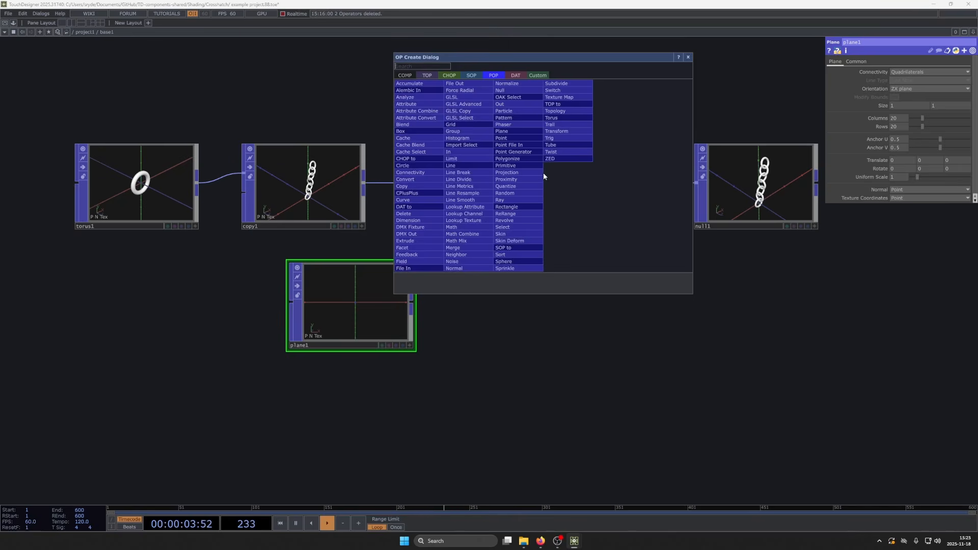
type("merg")
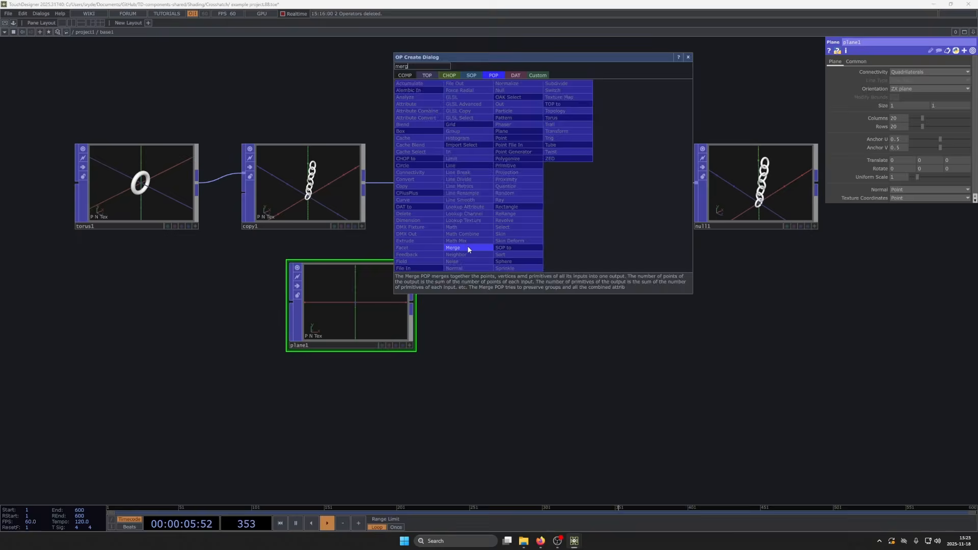
left_click(466, 247)
left_click_drag(411, 301, 482, 189)
- Enlarge the plane under the chain to a size of 15 by 15
left_click_drag(554, 334, 471, 361)
scroll(499, 306, "up", 5)
left_click_drag(524, 256, 385, 291)
scroll(386, 292, "down", 4)
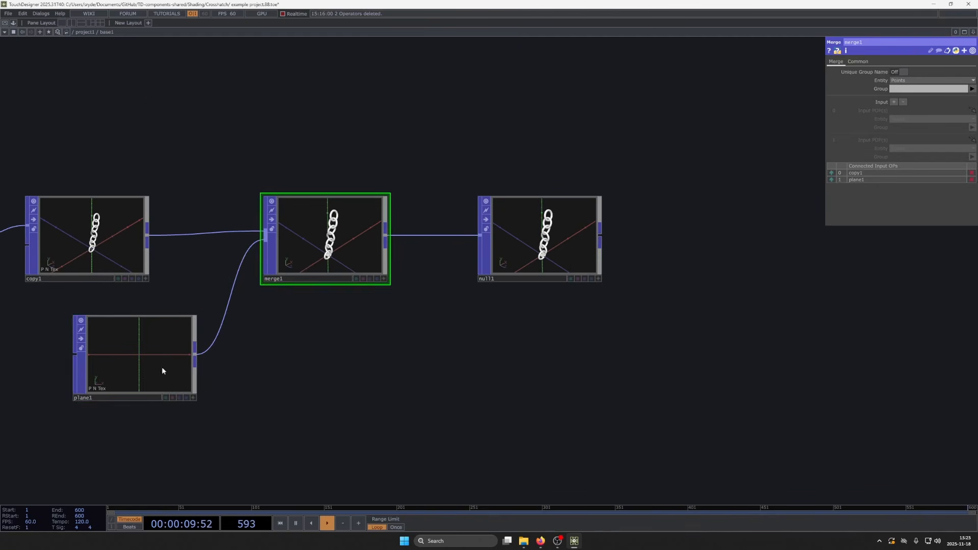
left_click(161, 366)
scroll(560, 234, "up", 5)
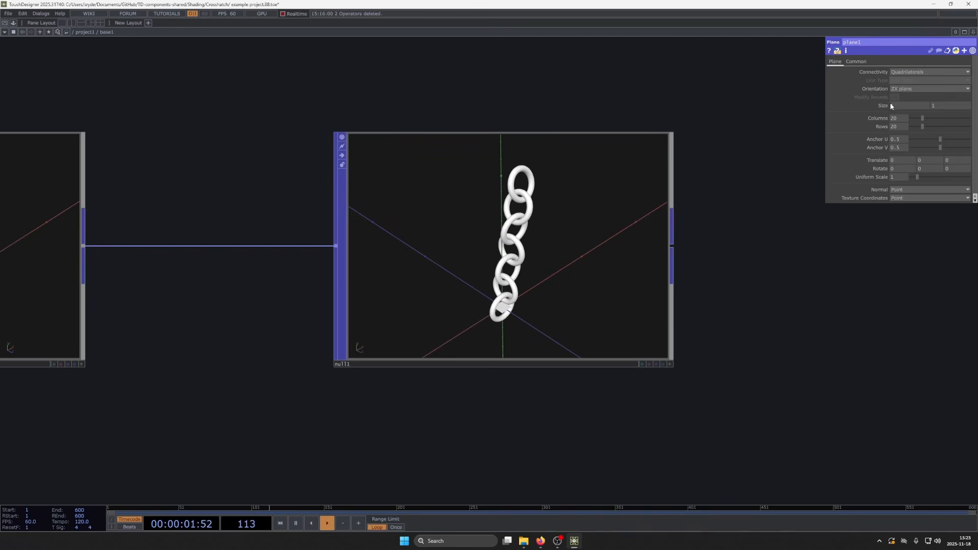
left_click_drag(890, 104, 926, 104)
scroll(520, 277, "up", 4)
scroll(501, 263, "down", 4)
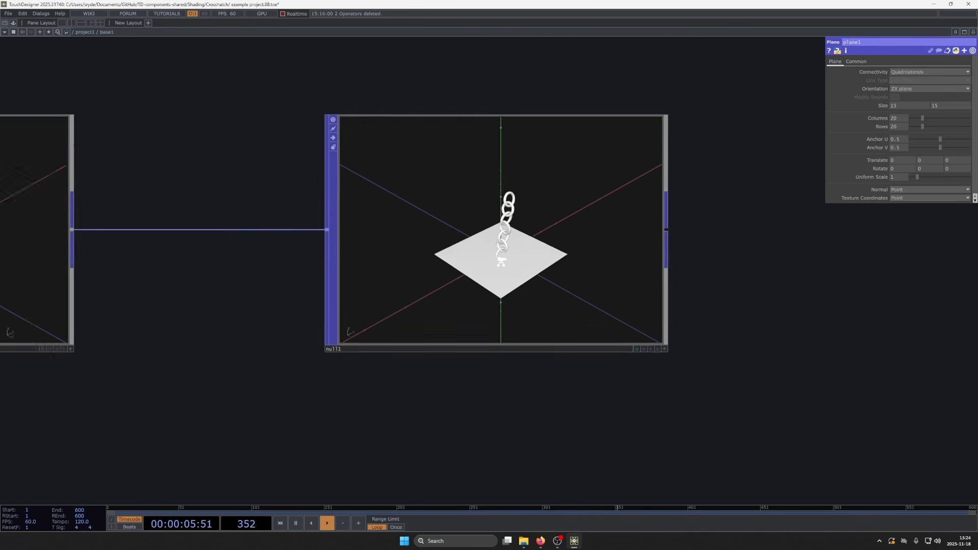
- Move the Merge and Null nodes together farther from the Copy node, leaving room for another operator
scroll(501, 263, "down", 4)
left_click_drag(407, 366, 763, 304)
scroll(538, 279, "down", 2)
left_click_drag(603, 281, 560, 300)
right_click_drag(505, 105, 722, 279)
left_click_drag(497, 244, 613, 243)
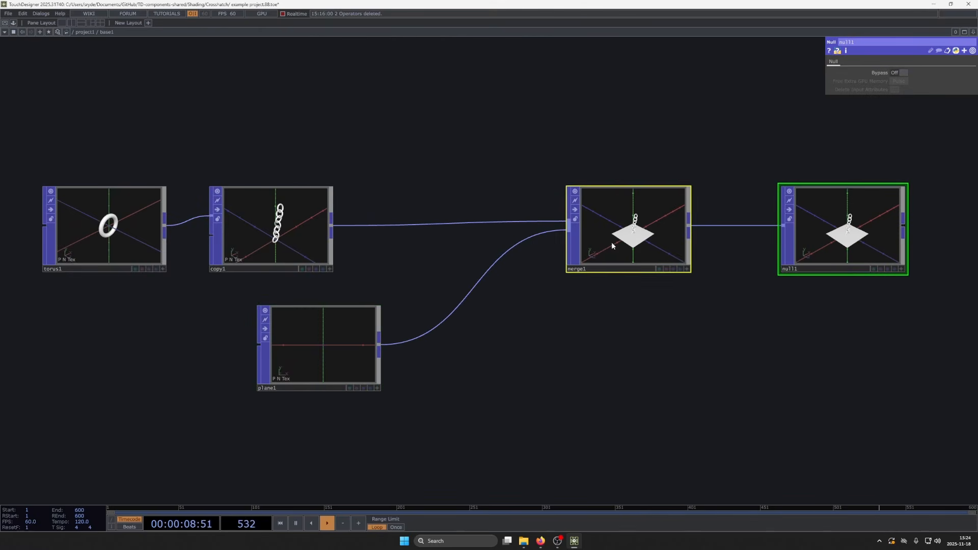
- Insert a Transform POP on the connection between the Copy and Merge nodes
right_click(421, 228)
left_click(435, 217)
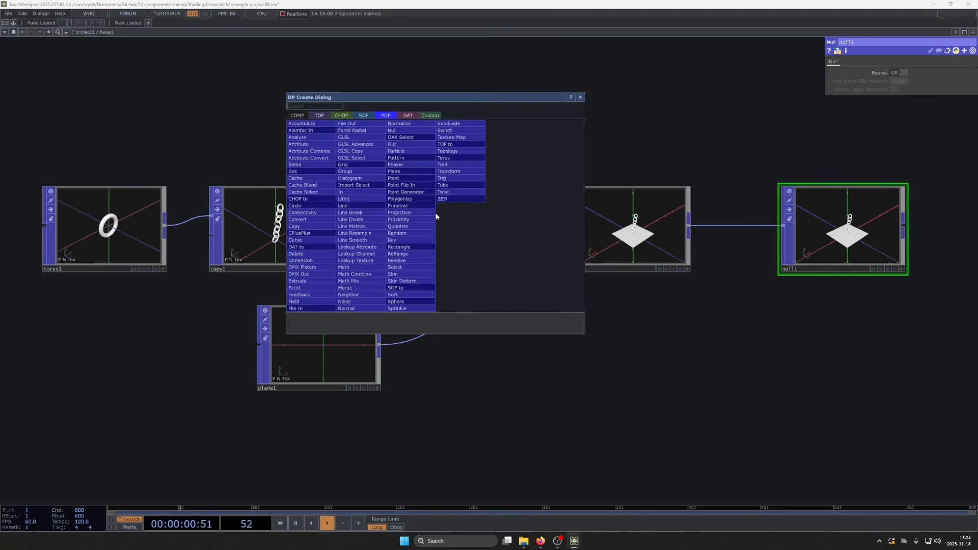
left_click(468, 170)
left_click(432, 240)
- Raise the chain relative to the plane by setting the Transform POP's Y translate to 0.4
left_click_drag(777, 336, 662, 349)
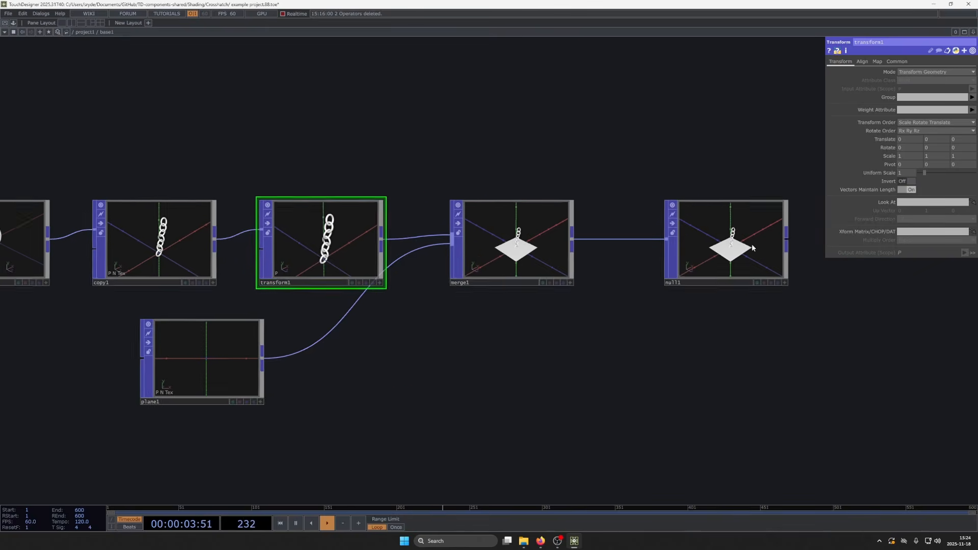
scroll(764, 240, "up", 5)
middle_click_drag(939, 139, 922, 128)
scroll(691, 233, "up", 10)
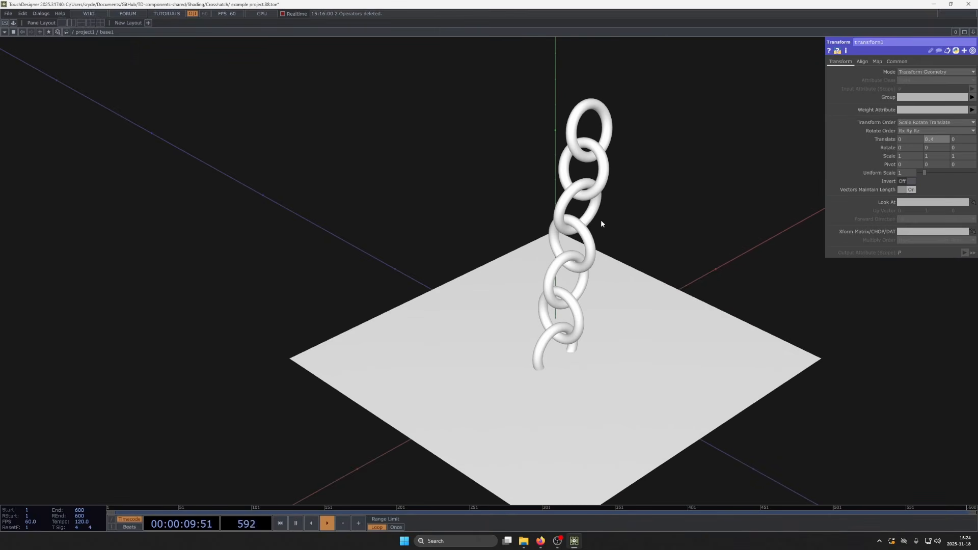
scroll(546, 243, "down", 10)
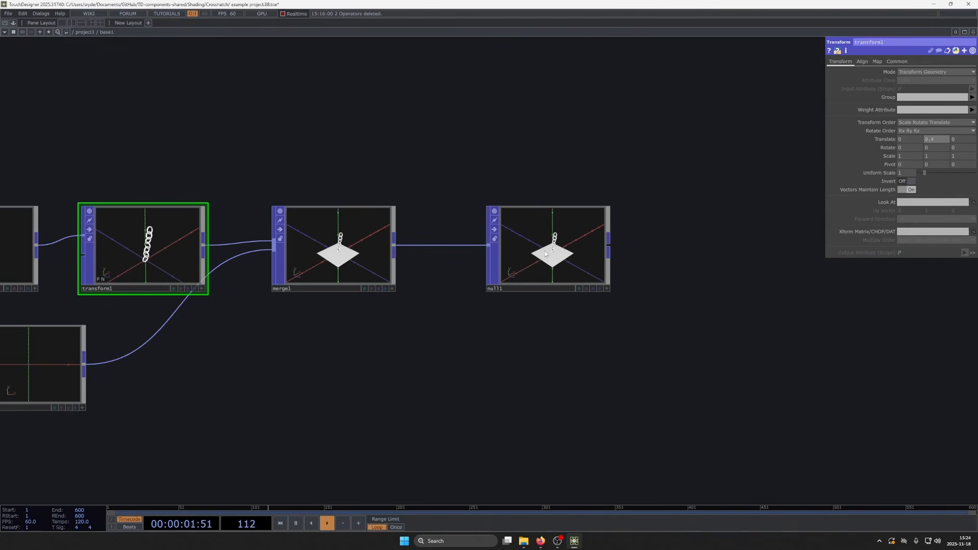
scroll(395, 399, "down", 8)
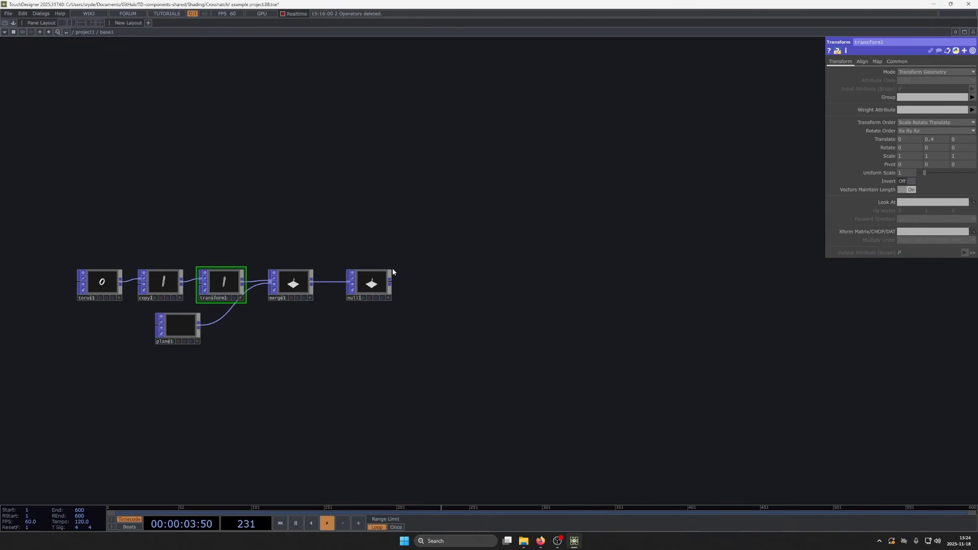
left_click(391, 279)
left_click(580, 268)
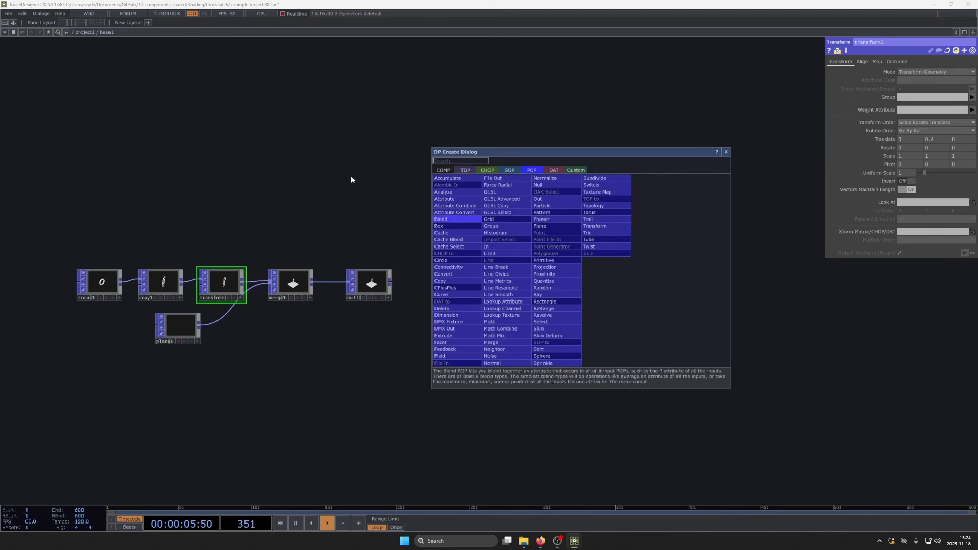
left_click(444, 170)
type("geo")
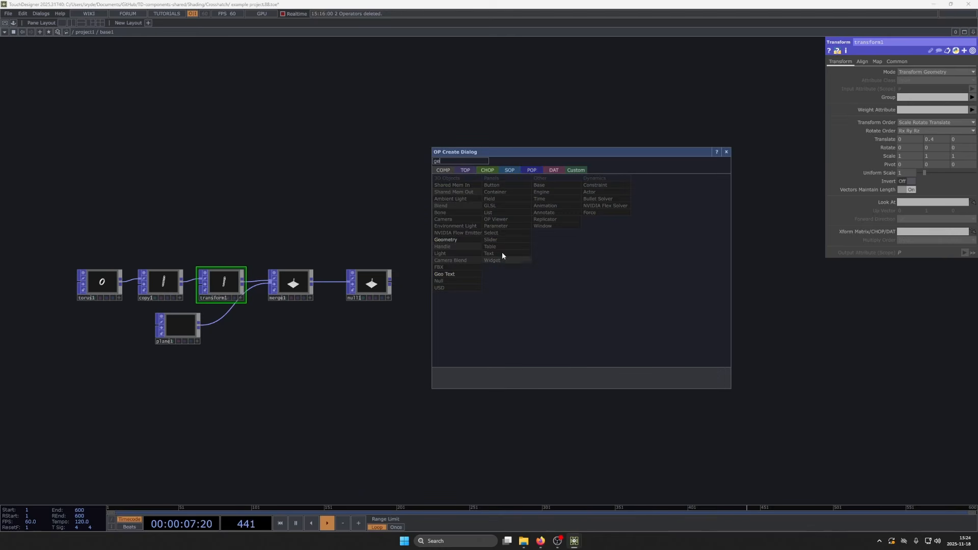
left_click(463, 240)
left_click(517, 286)
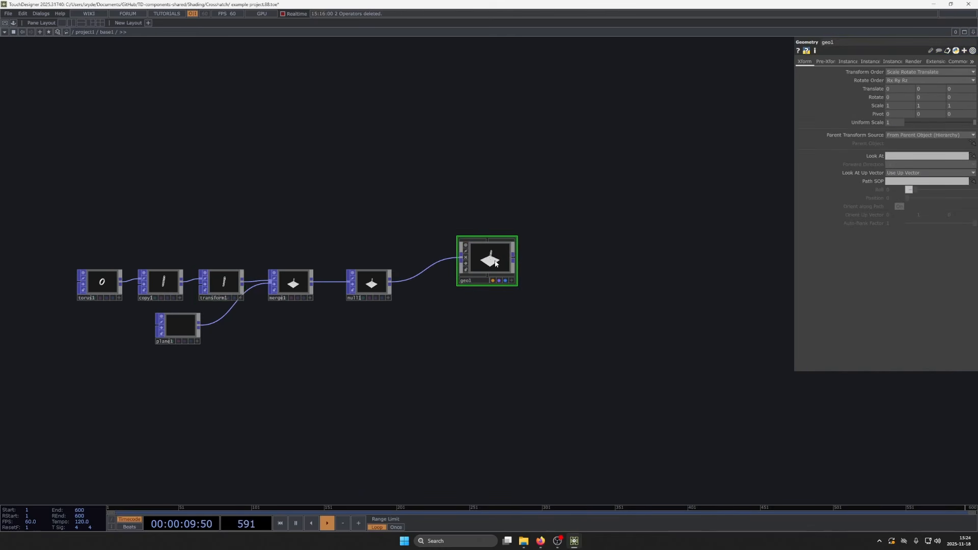
key("Delete")
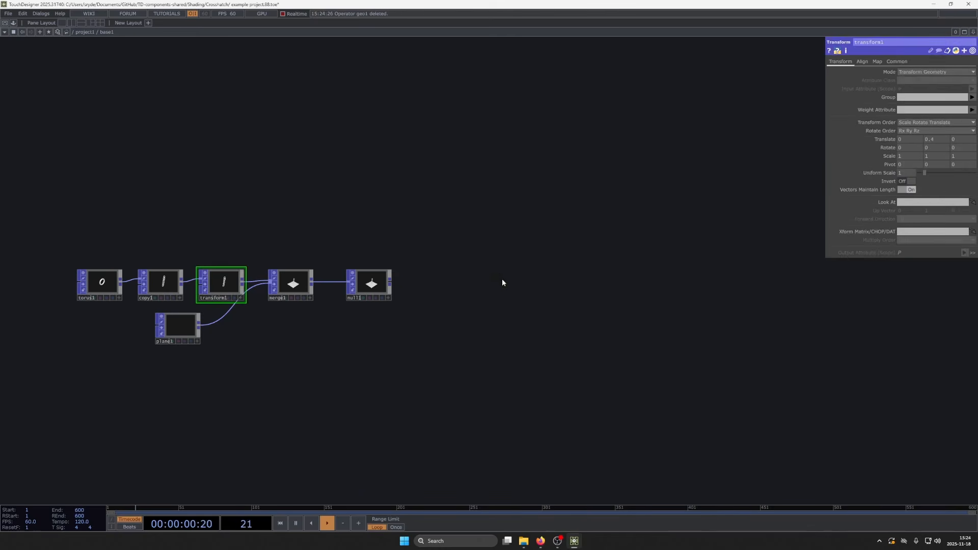
- Bring cross_hatch_render.tox from the Crosshatch folder in File Explorer into the network, connected to the Null POP's output
left_click(524, 540)
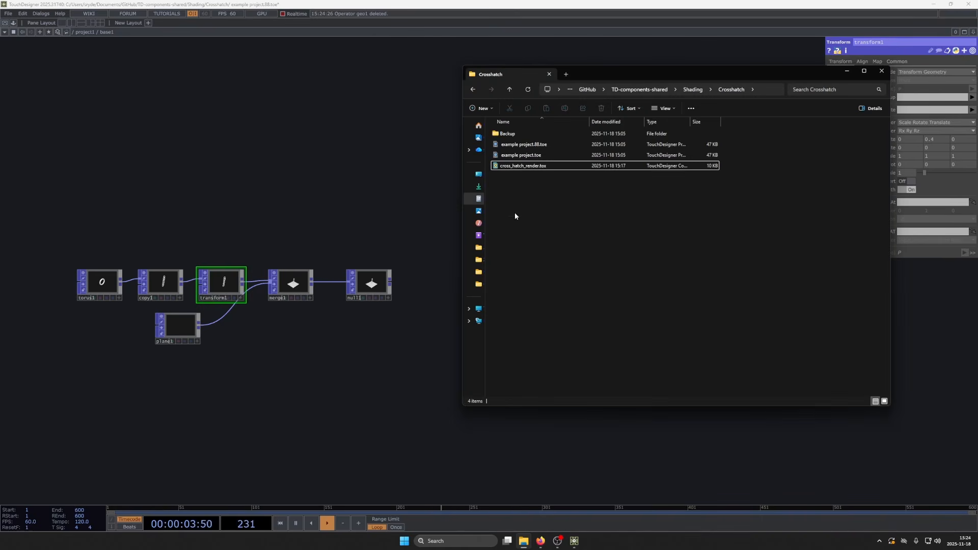
left_click_drag(515, 165, 396, 282)
left_click(411, 355)
scroll(378, 285, "up", 3)
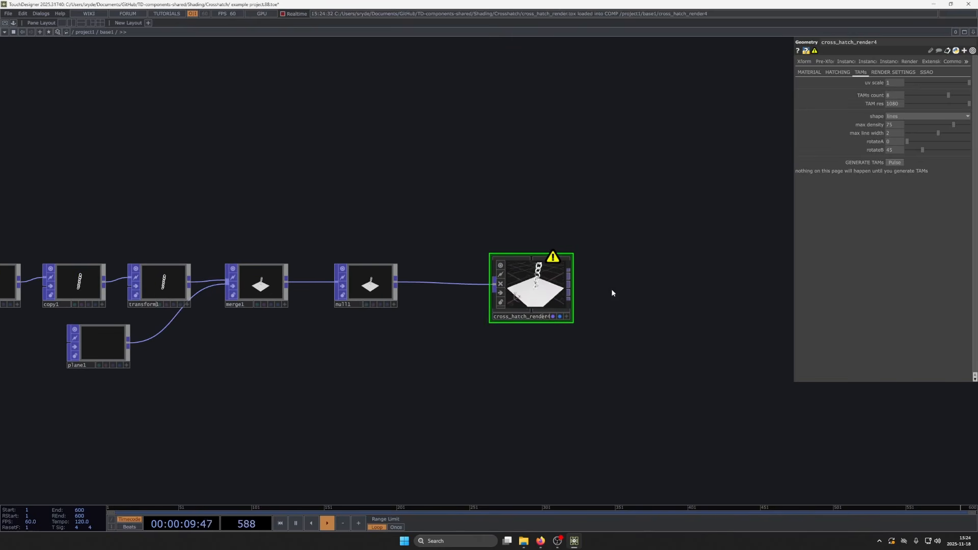
- Show the crosshatch component's render settings and add a Light COMP above the component
left_click(838, 72)
left_click(893, 72)
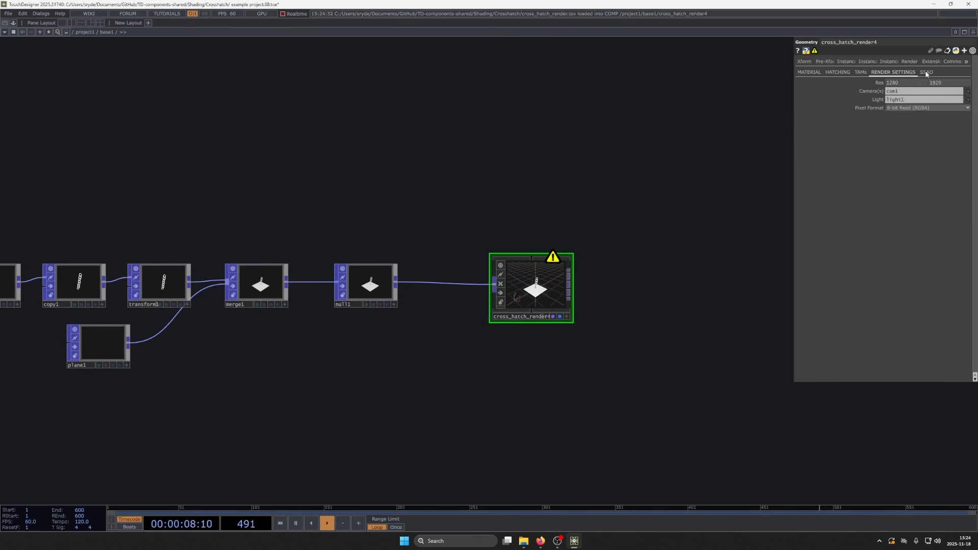
scroll(535, 301, "up", 3)
middle_click(585, 215)
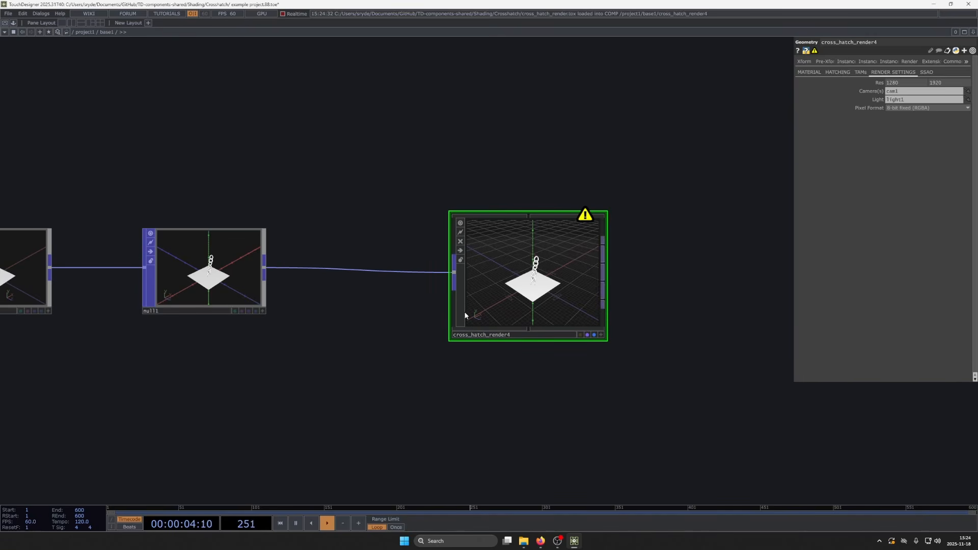
scroll(463, 310, "down", 5)
key("Tab")
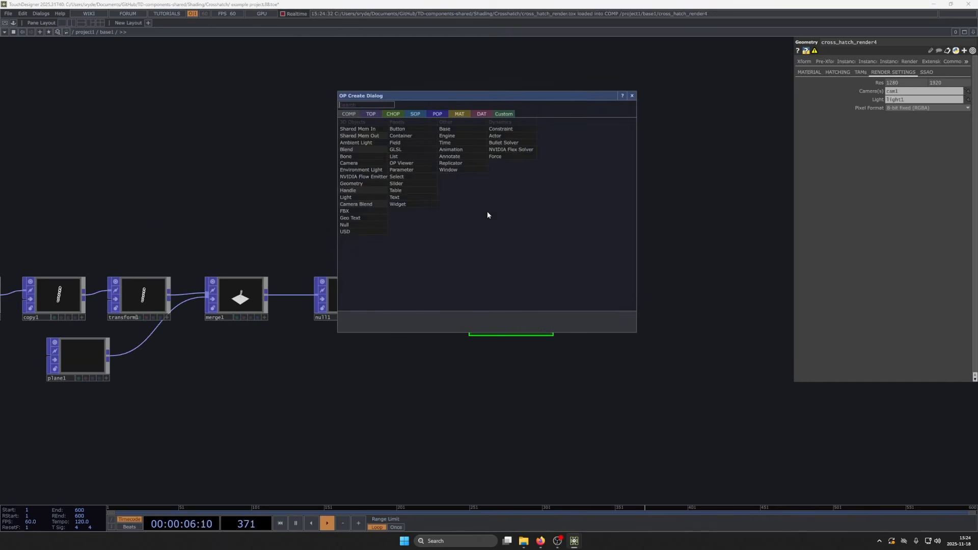
left_click(357, 196)
left_click(607, 220)
- Add a Camera COMP above the crosshatch component and check the component's camera and light references
key("Tab")
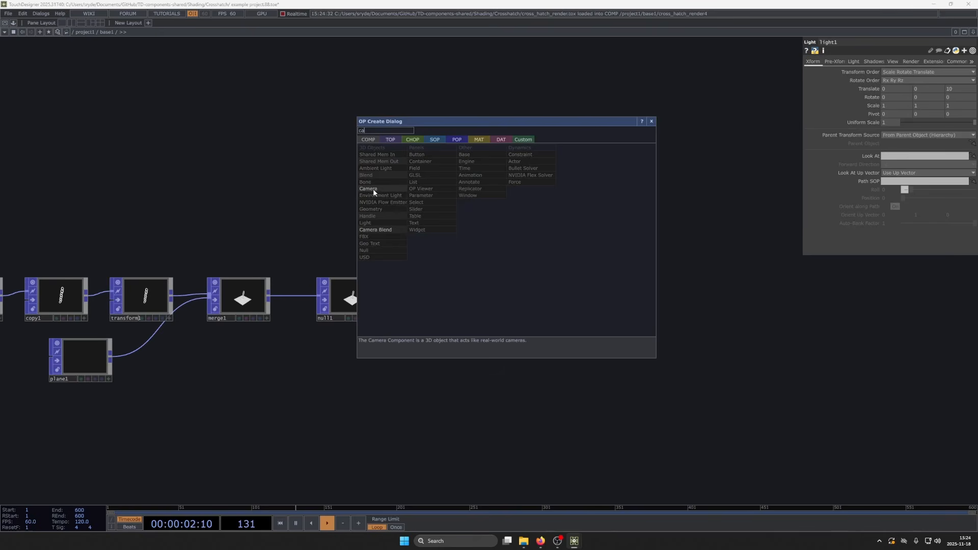
left_click(373, 189)
left_click(514, 220)
left_click(519, 303)
scroll(602, 356, "up", 6)
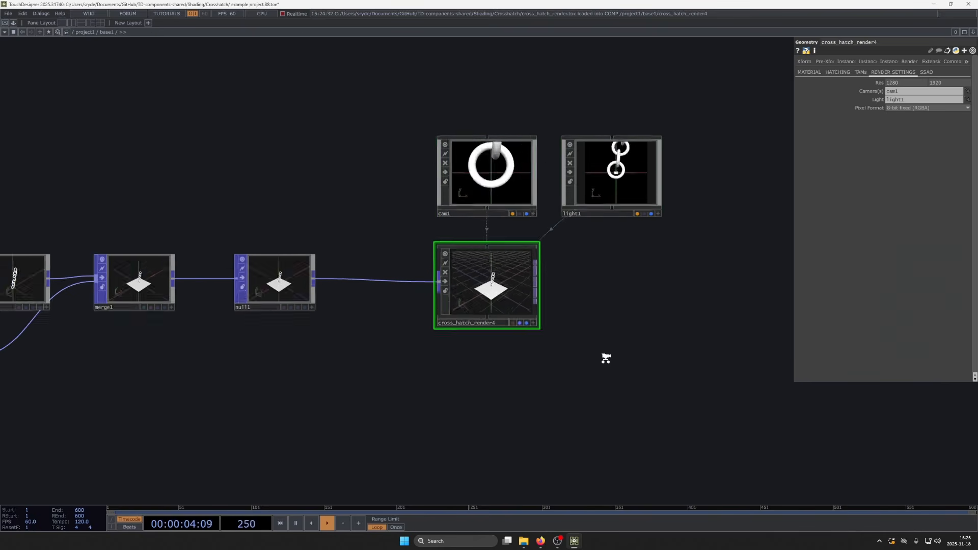
scroll(563, 326, "down", 3)
left_click_drag(774, 160, 894, 101)
left_click_drag(828, 138, 921, 93)
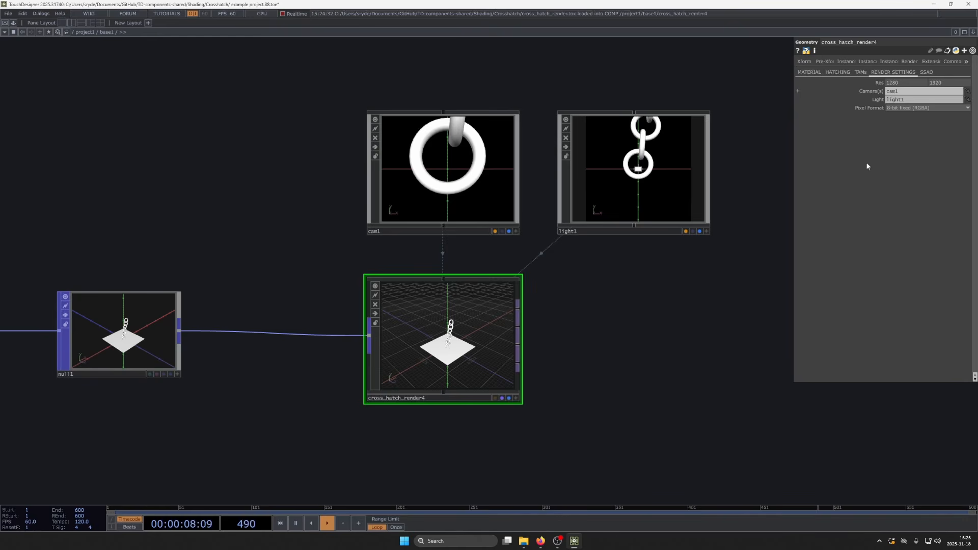
- Connect a Null TOP to the crosshatch component's first output
left_click_drag(653, 327, 588, 294)
left_click(452, 275)
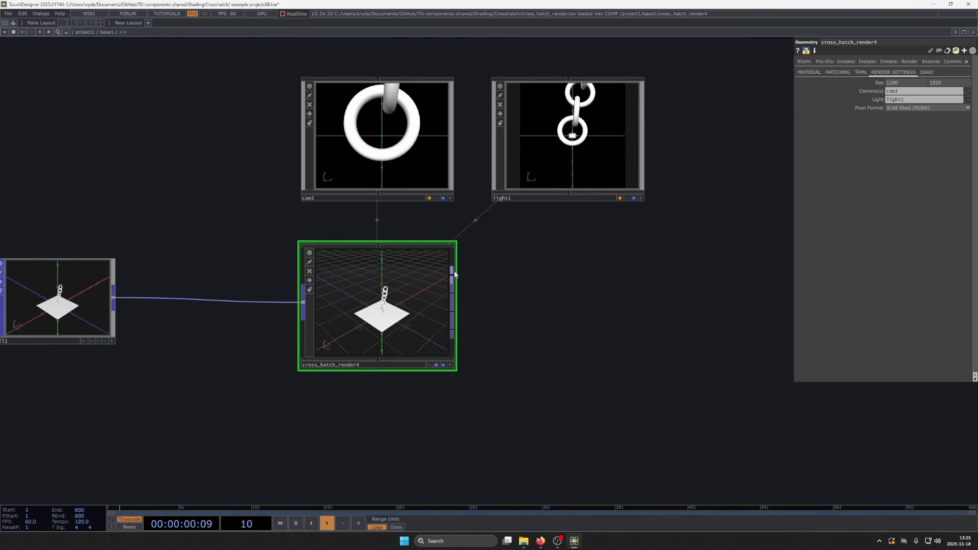
left_click(635, 274)
type("null")
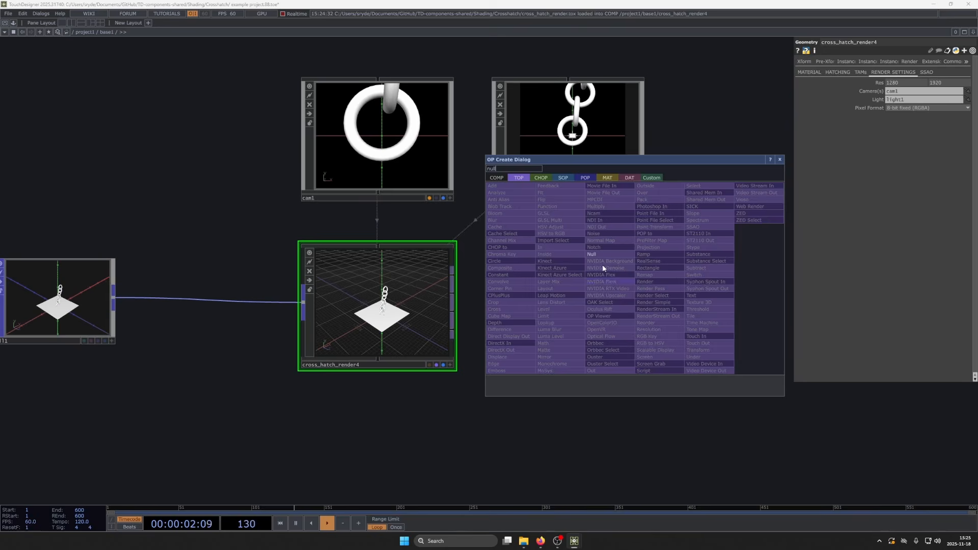
left_click(604, 253)
left_click(638, 285)
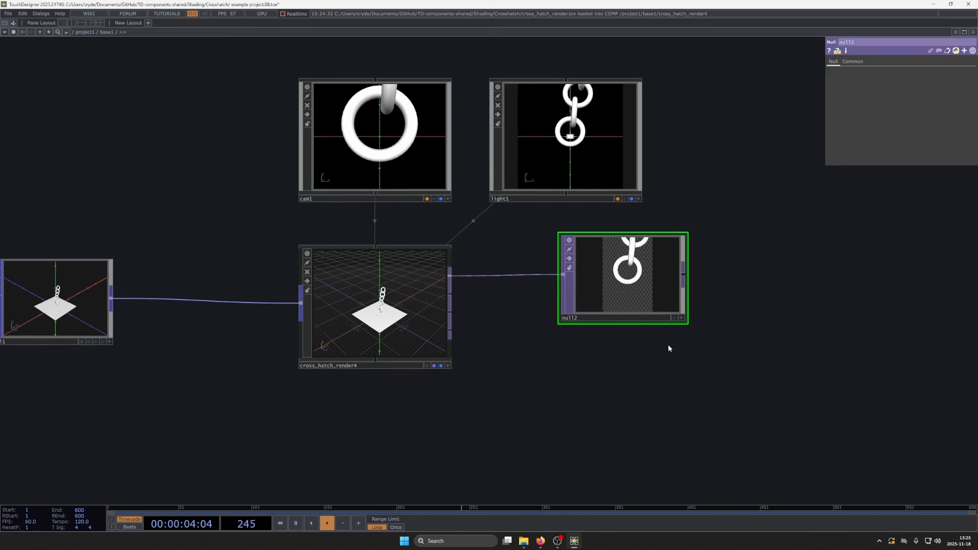
- Connect a Constant TOP to the output of the Null TOP that follows the crosshatch component
left_click(685, 275)
left_click(838, 271)
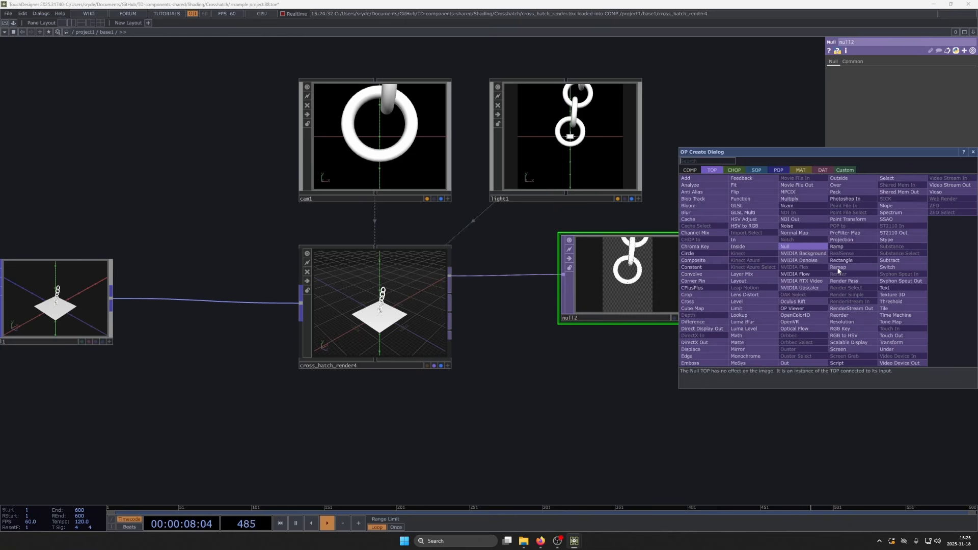
type("re")
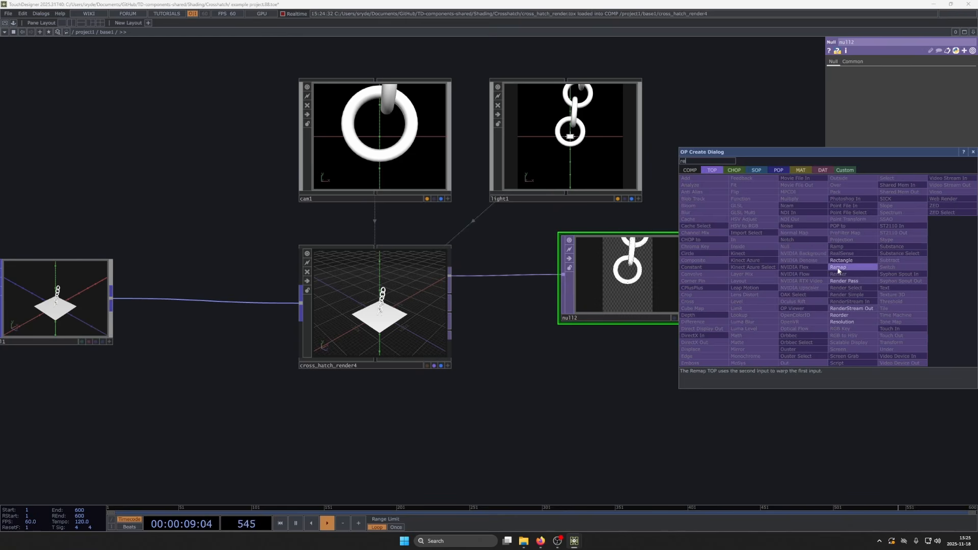
left_click(857, 317)
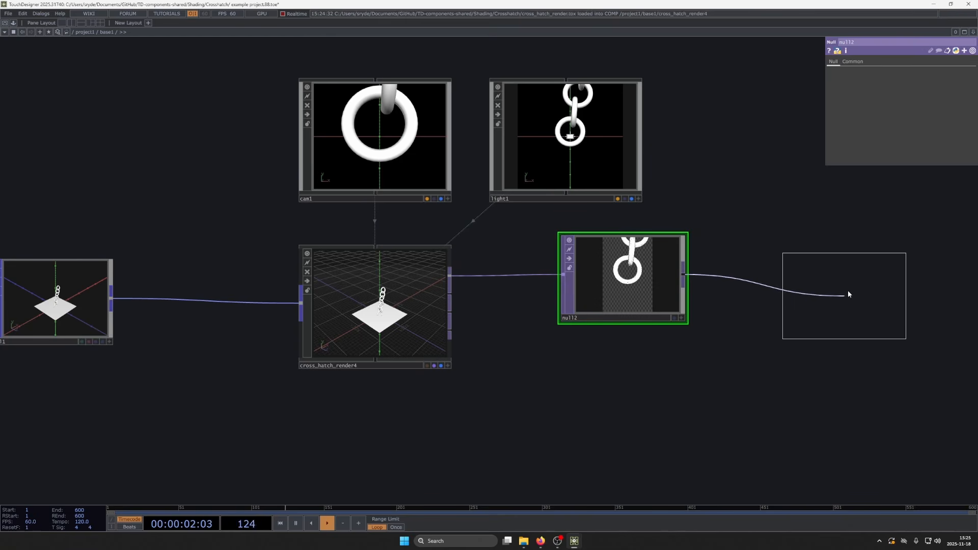
key("Tab")
type("con")
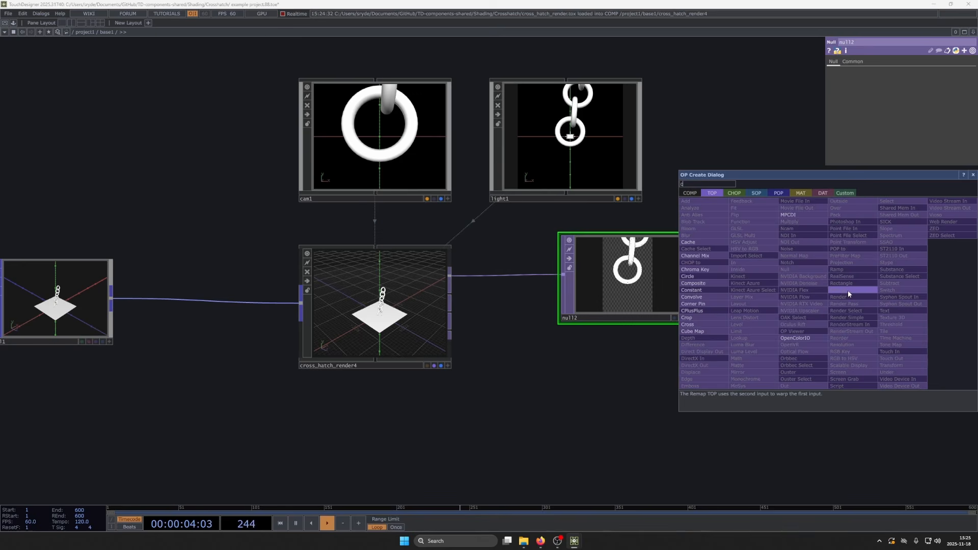
left_click(709, 288)
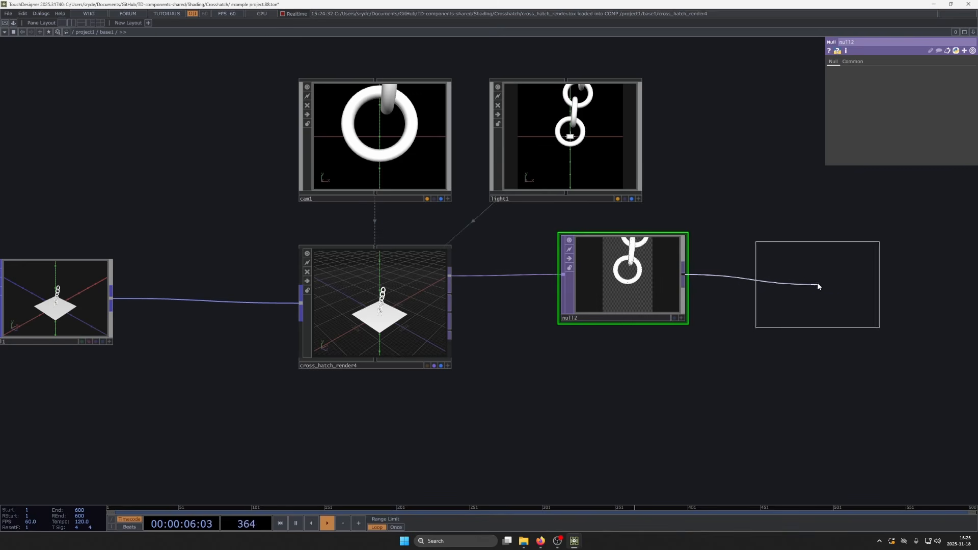
left_click(814, 284)
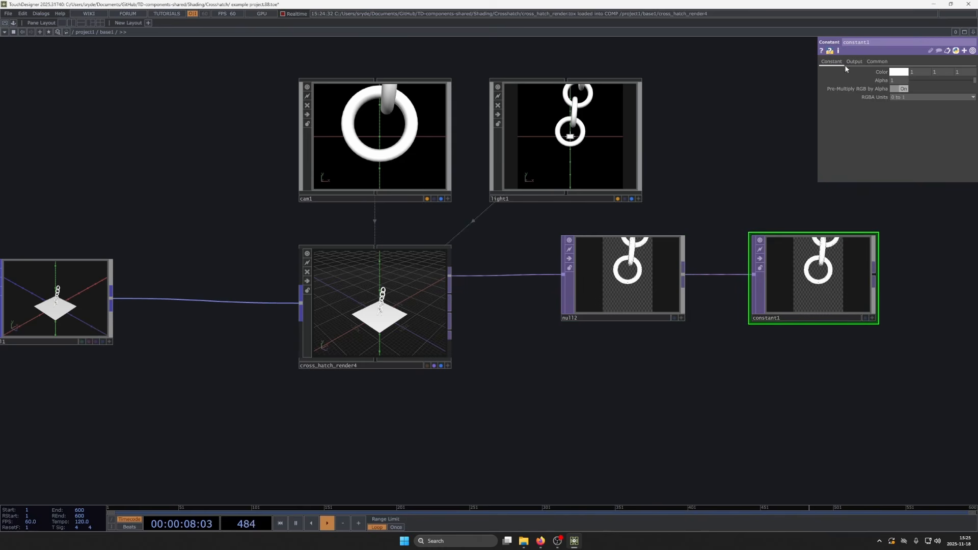
- Set the Constant TOP's compositing operation to Under and display its output as the network background
left_click(854, 62)
left_click(899, 80)
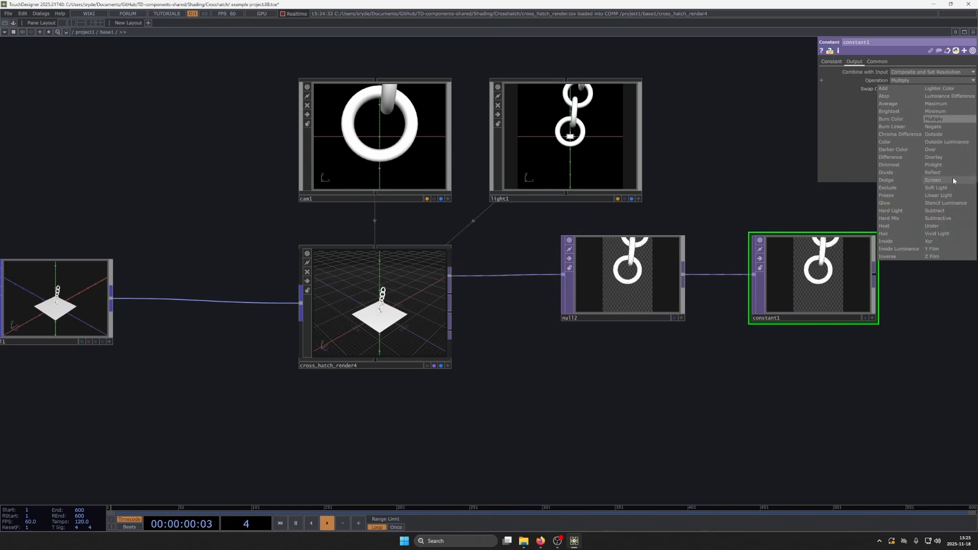
left_click(953, 226)
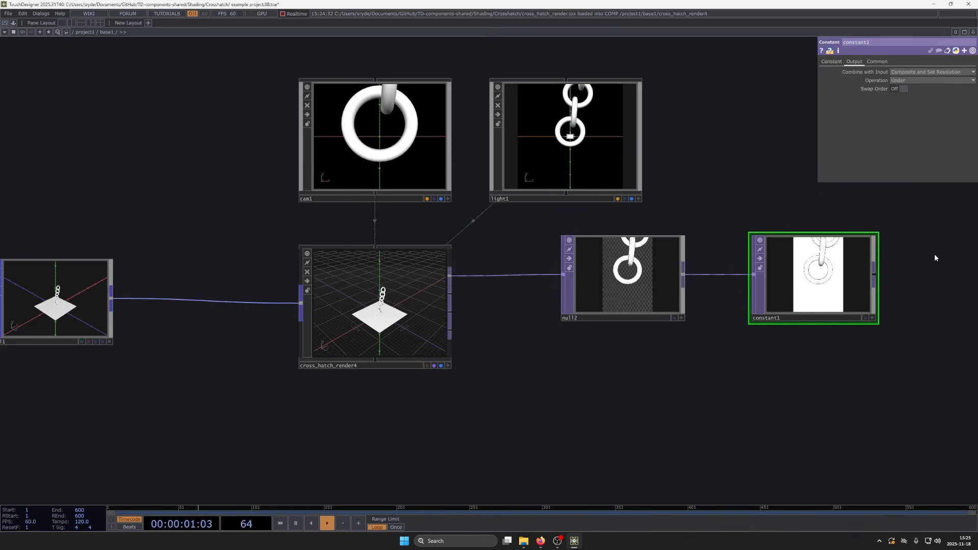
left_click(865, 317)
- Reframe the chain by setting the Camera COMP's Y translation to 3 and Z translation to 8.3
scroll(433, 193, "down", 5)
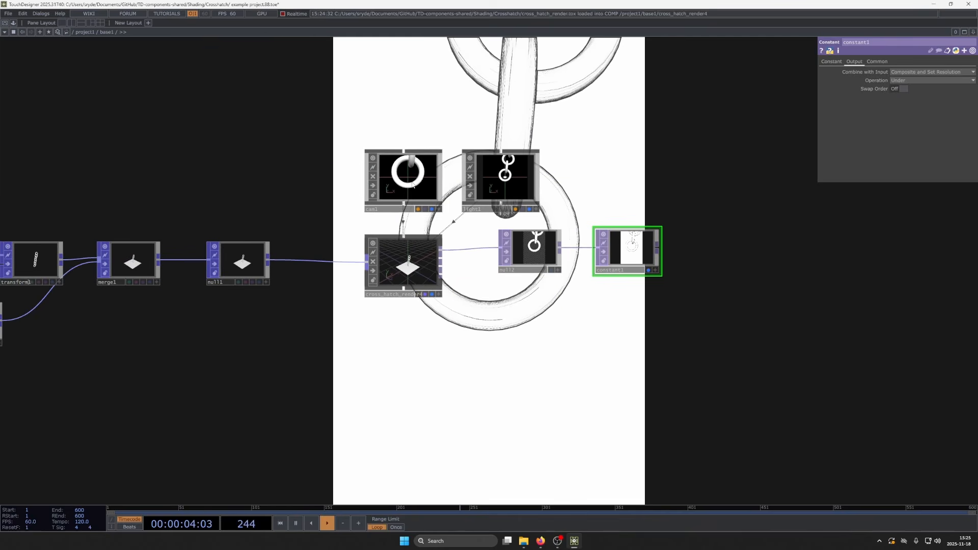
left_click(414, 186)
left_click_drag(949, 90, 952, 75)
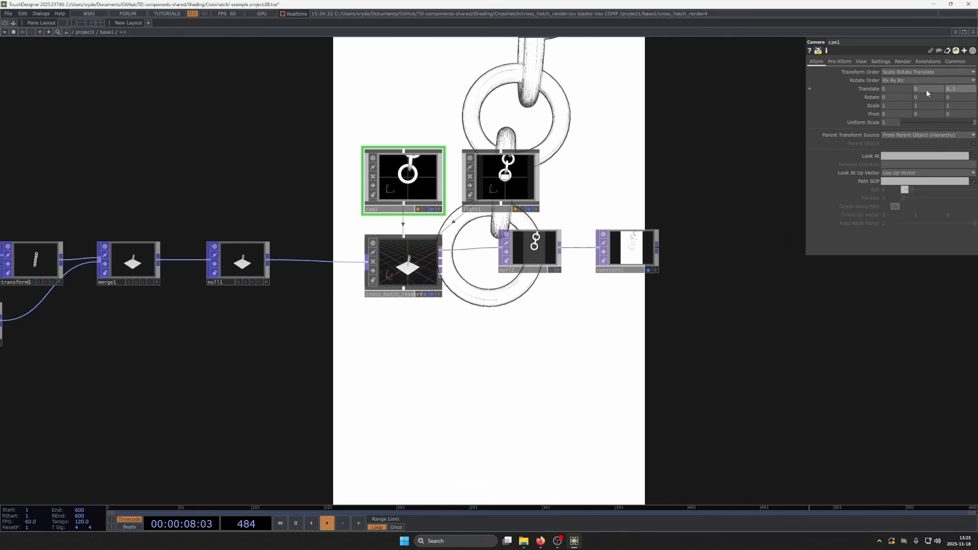
middle_click_drag(925, 81, 928, 74)
- Move the Plane POP down and compare the attribute information of the Plane and Torus POPs
scroll(637, 226, "down", 6)
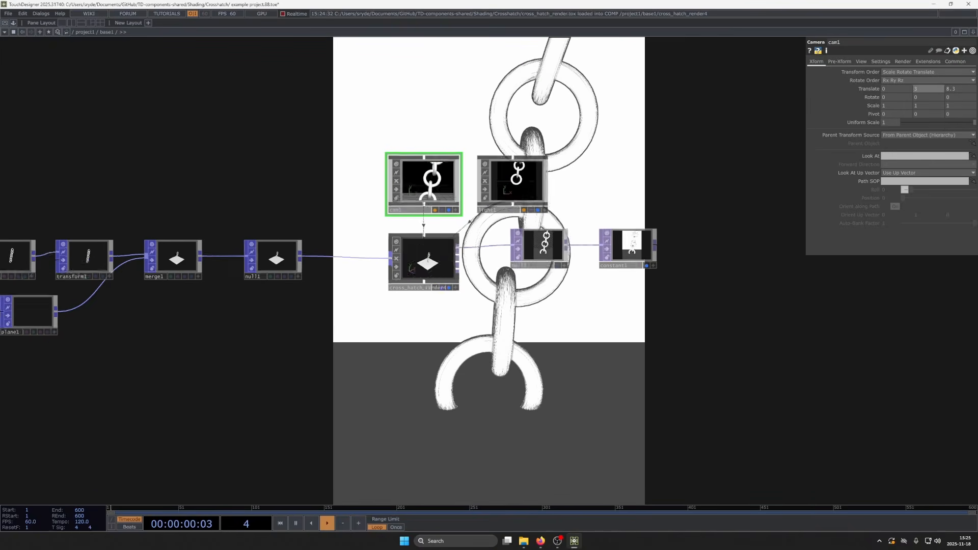
scroll(573, 237, "up", 4)
left_click_drag(505, 305, 621, 298)
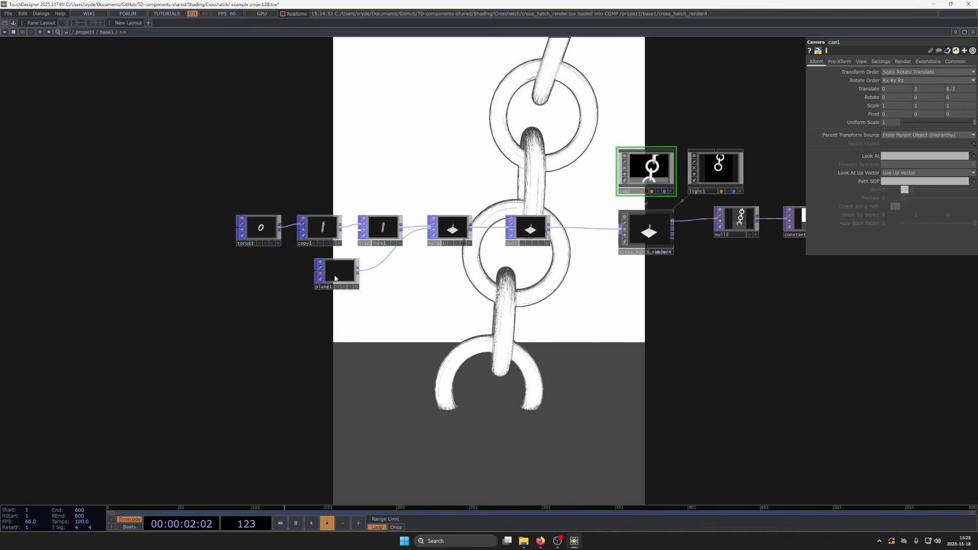
left_click_drag(337, 278, 344, 321)
left_click(357, 322)
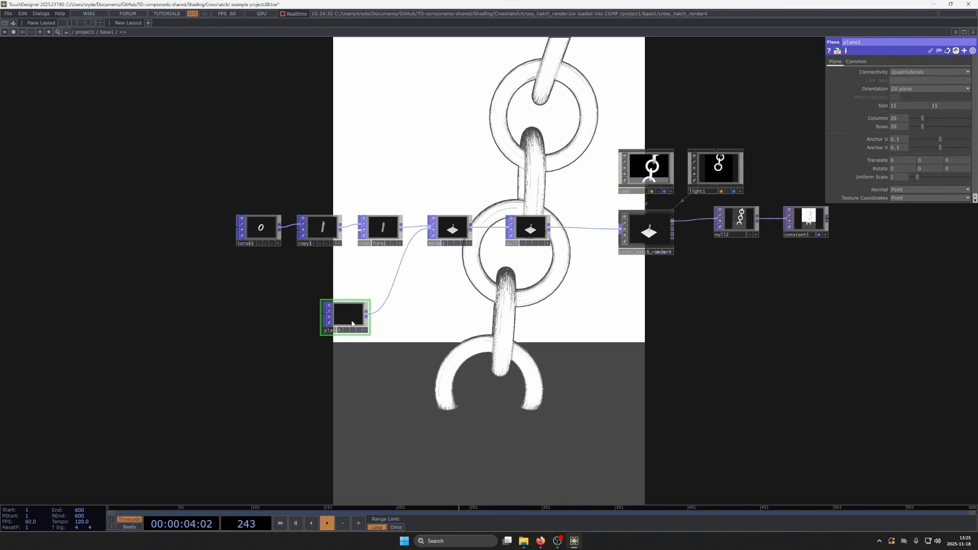
middle_click(358, 323)
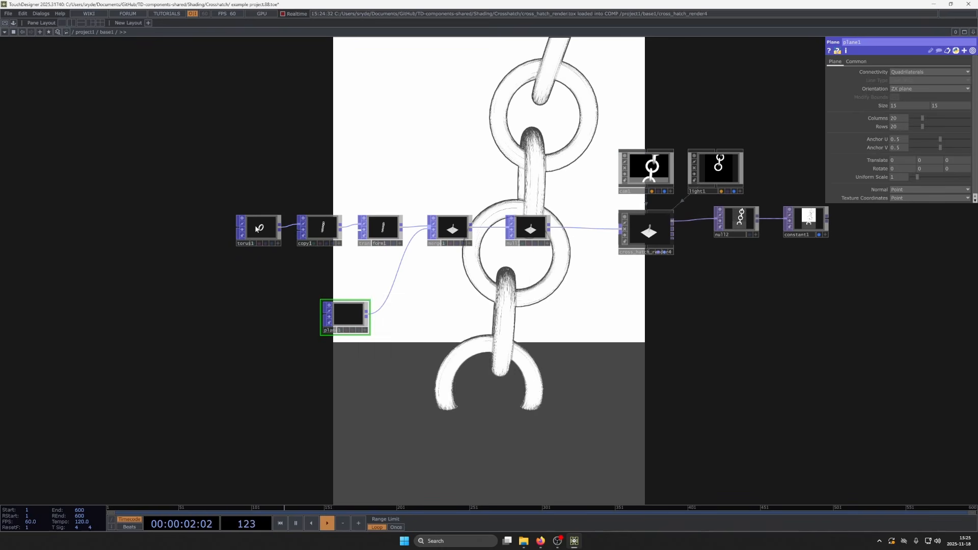
middle_click(275, 241)
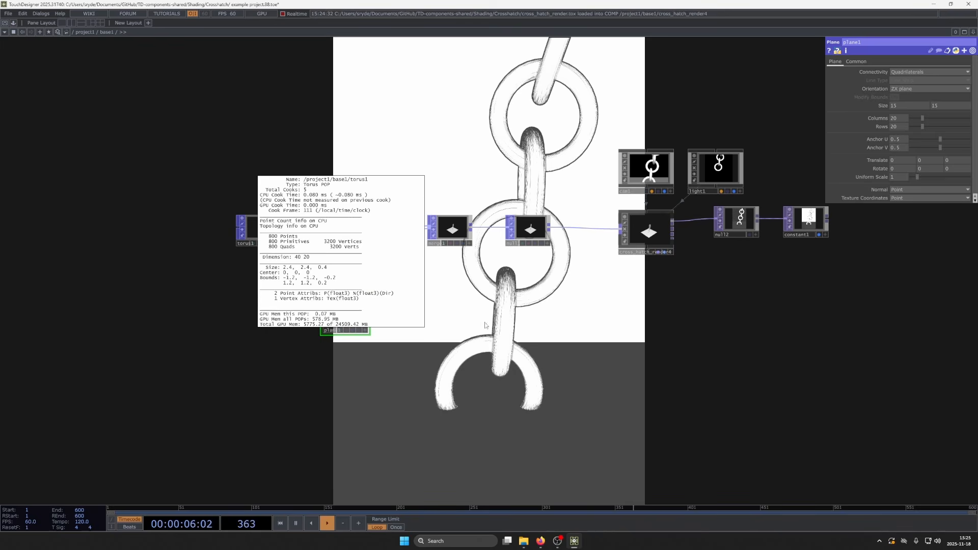
- Space out the network by moving the Plane POP lower and the torus, copy and transform nodes higher
left_click_drag(220, 168, 487, 419)
left_click_drag(449, 238, 423, 228)
left_click(455, 324)
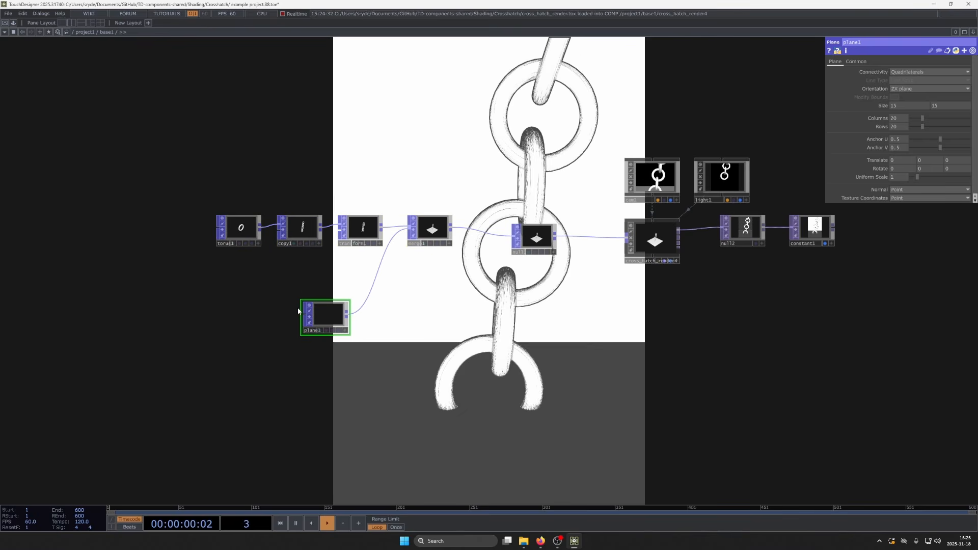
scroll(312, 323, "up", 3)
left_click_drag(323, 326, 298, 365)
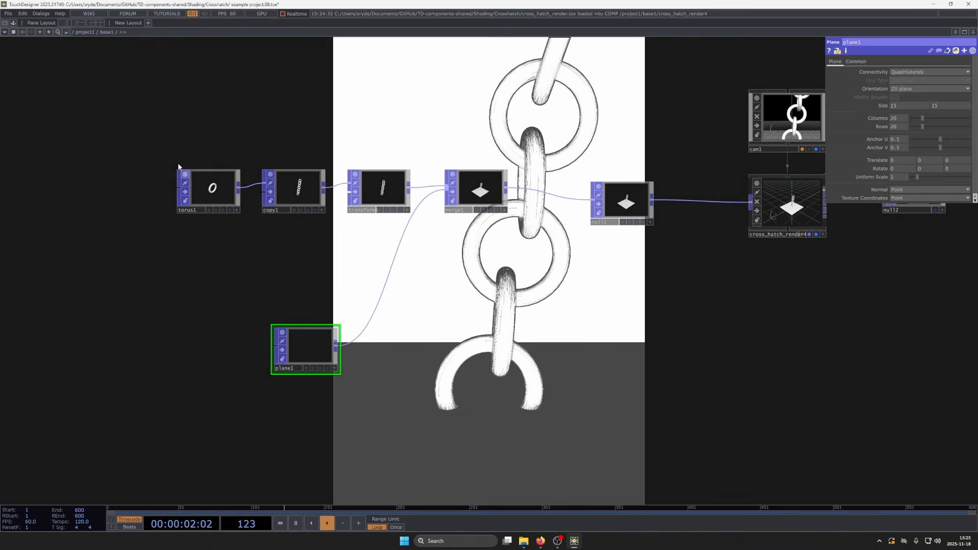
left_click_drag(153, 116, 357, 246)
left_click_drag(389, 178, 377, 166)
left_click_drag(407, 277, 410, 270)
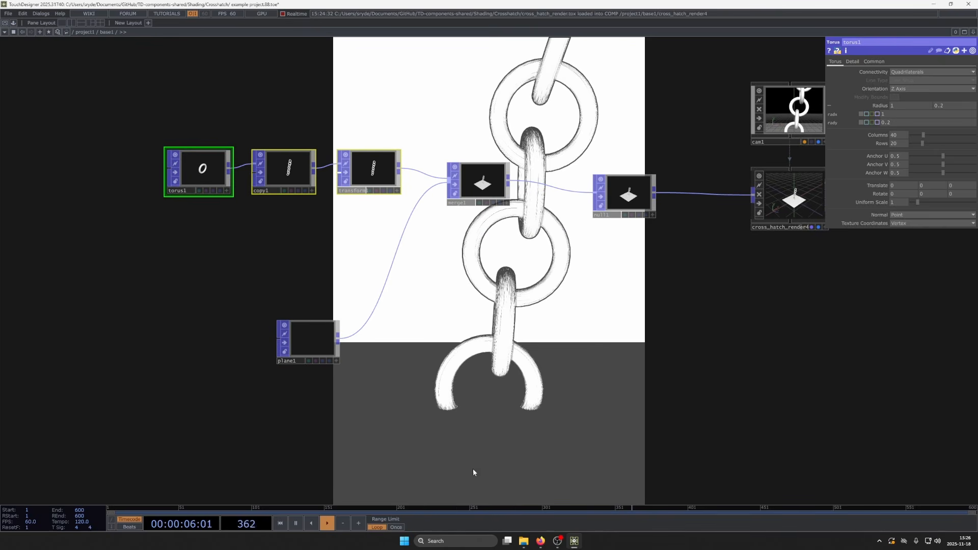
left_click_drag(437, 460, 444, 454)
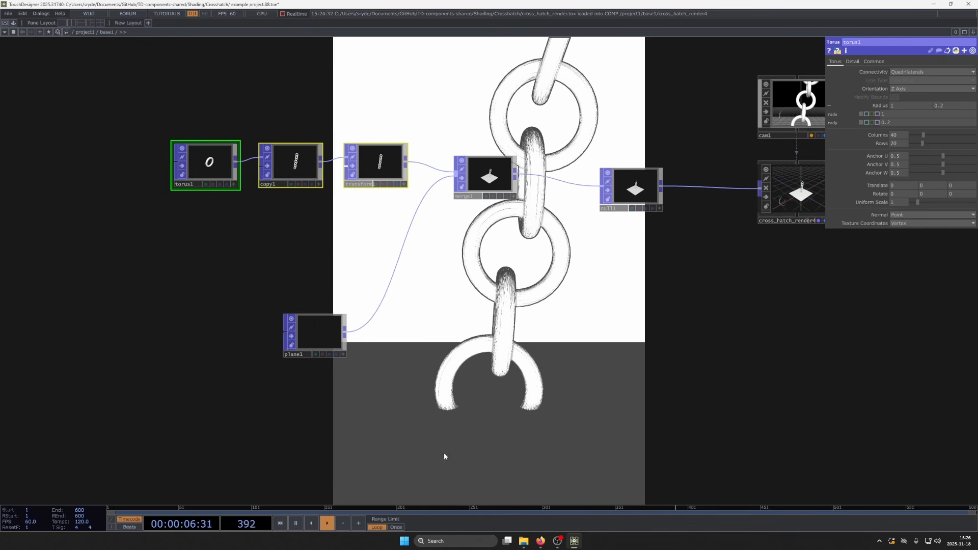
- Set the Plane POP's Texture Coordinates to Vertex
left_click(318, 336)
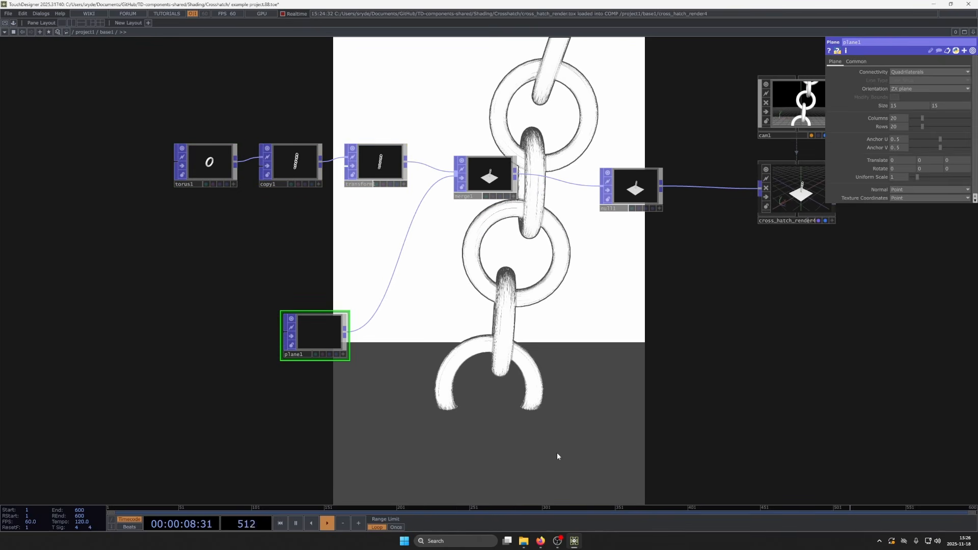
left_click(911, 198)
left_click(899, 221)
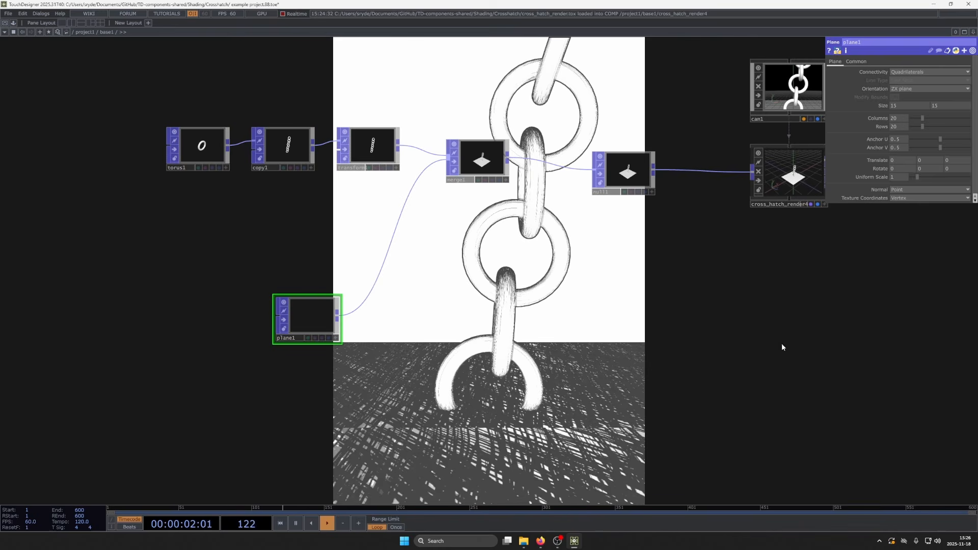
left_click_drag(462, 347, 437, 361)
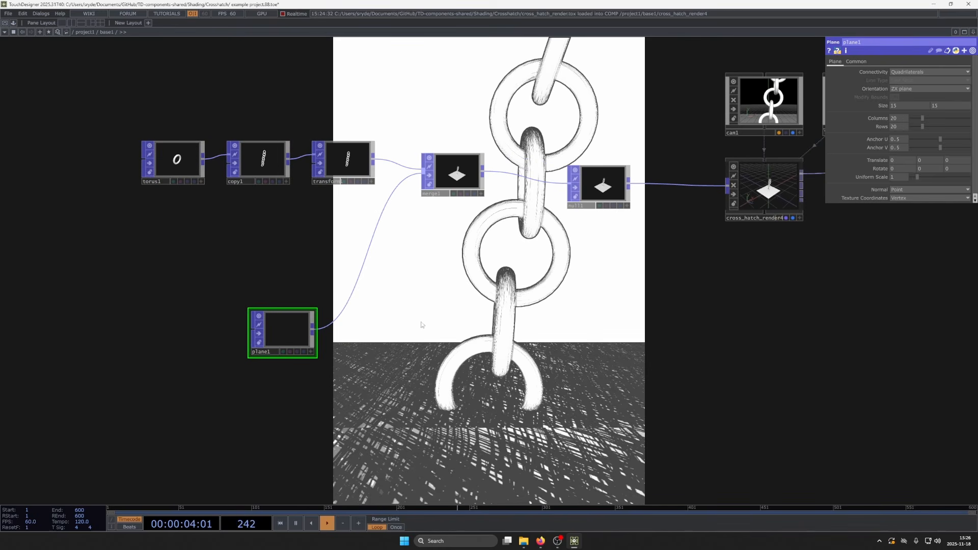
- Add a Null COMP above the Camera COMP
scroll(421, 325, "down", 3)
left_click_drag(543, 397, 449, 357)
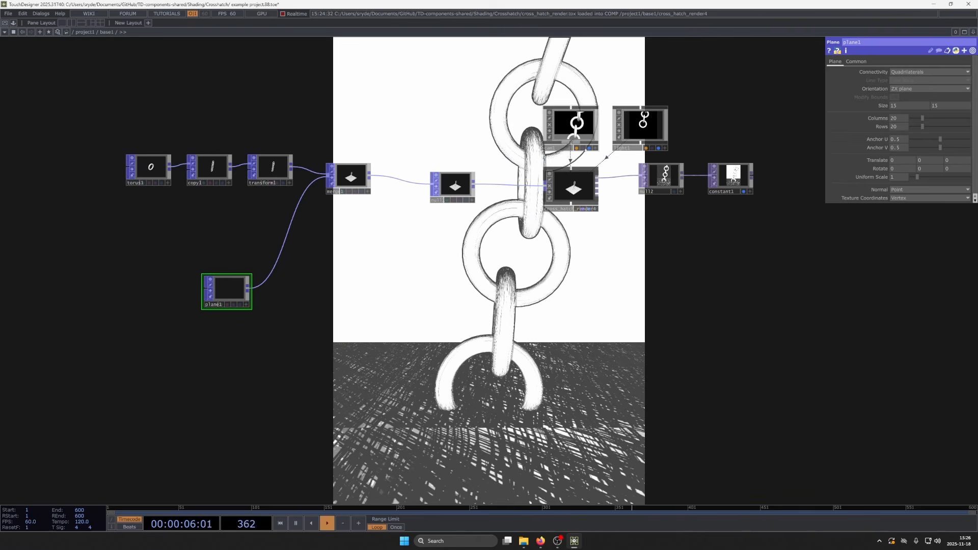
left_click_drag(520, 127, 534, 185)
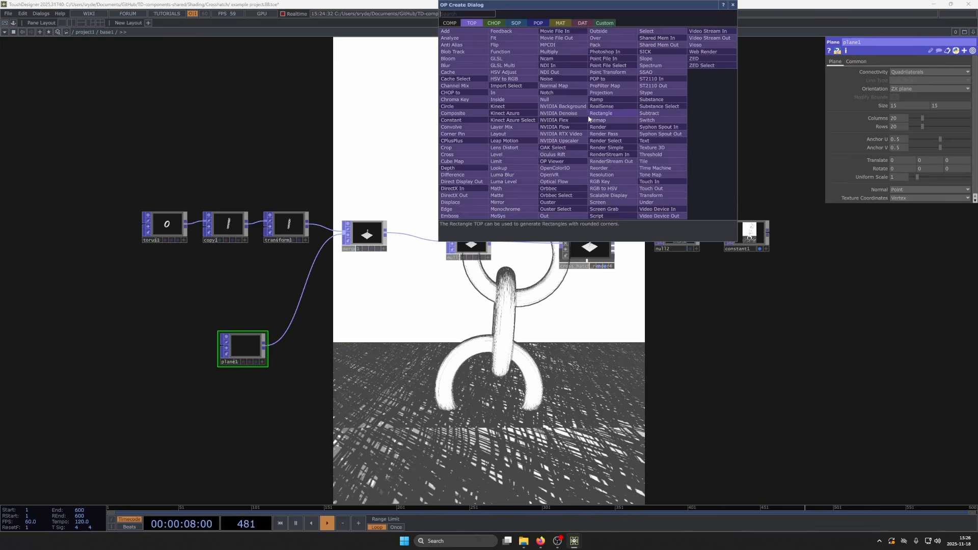
key("Tab")
left_click(556, 100)
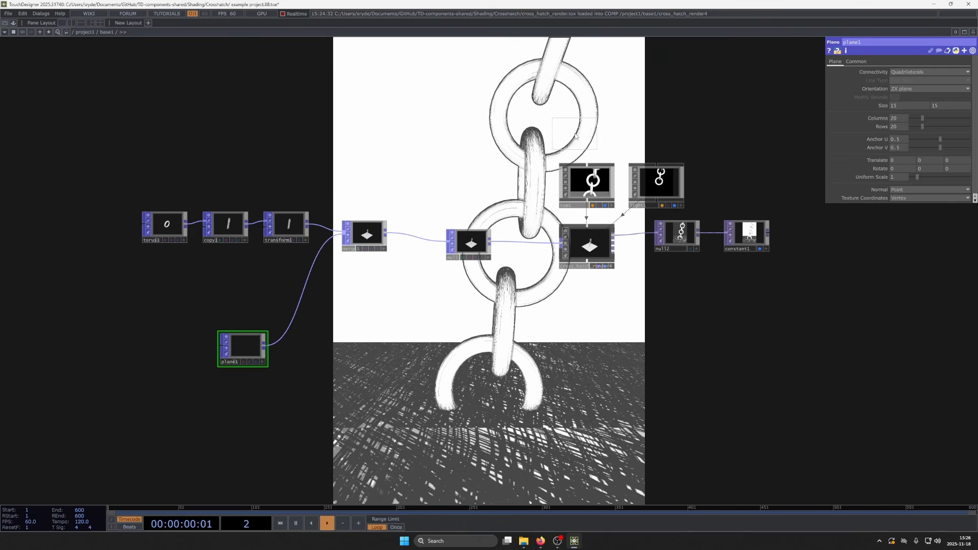
key("Tab")
left_click(442, 27)
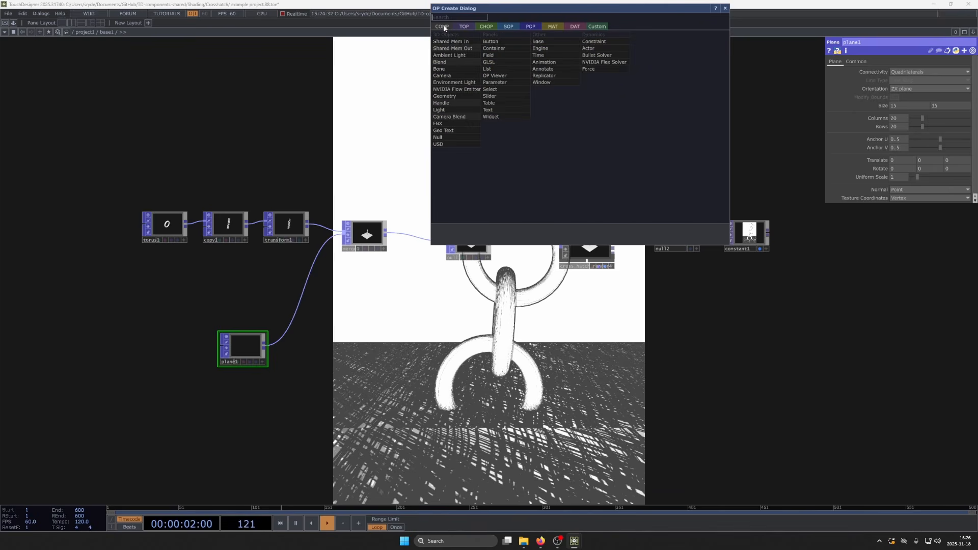
left_click(465, 137)
left_click(586, 116)
- Assign the new Null COMP as the Camera COMP's Look At target
left_click_drag(586, 117, 599, 184)
left_click(581, 174)
left_click(585, 184)
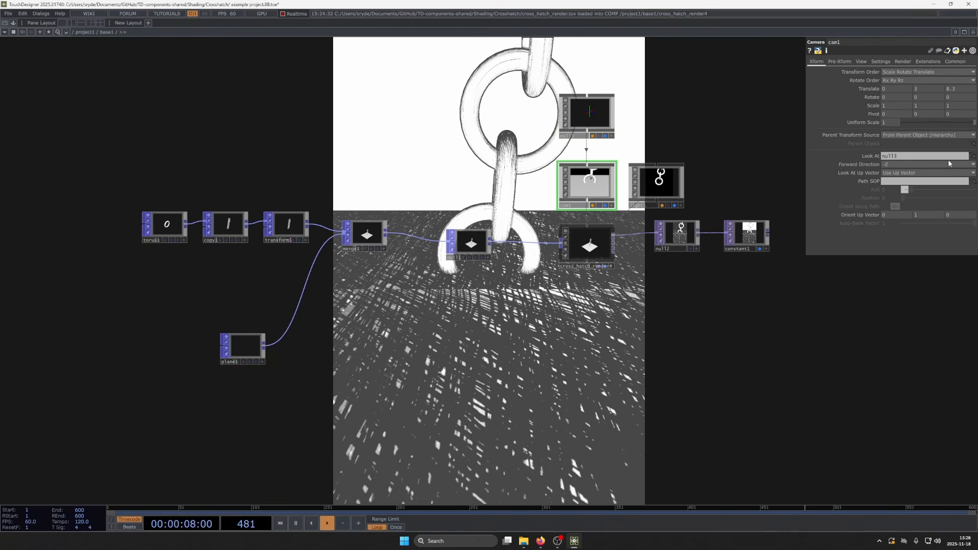
- Aim the camera higher by setting the look-at Null COMP's Y translation to 4
mouse_move(921, 90)
middle_mouse_down()
mouse_move(907, 81)
mouse_move(969, 81)
mouse_move(961, 88)
mouse_move(930, 75)
middle_mouse_up()
left_click(605, 118)
left_click_drag(584, 291, 554, 223)
scroll(504, 266, "down", 2)
scroll(504, 265, "down", 1)
left_click_drag(504, 271, 496, 225)
left_click_drag(490, 296, 576, 330)
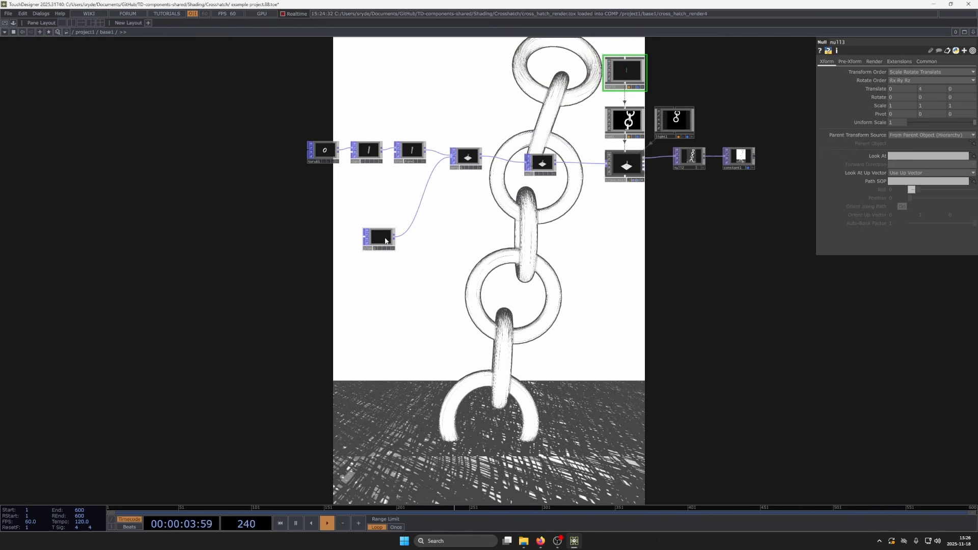
- Insert a Texture Map POP between the Plane and Merge POPs and turn on Transform Input Texture Coord
left_click(386, 241)
scroll(386, 241, "up", 3)
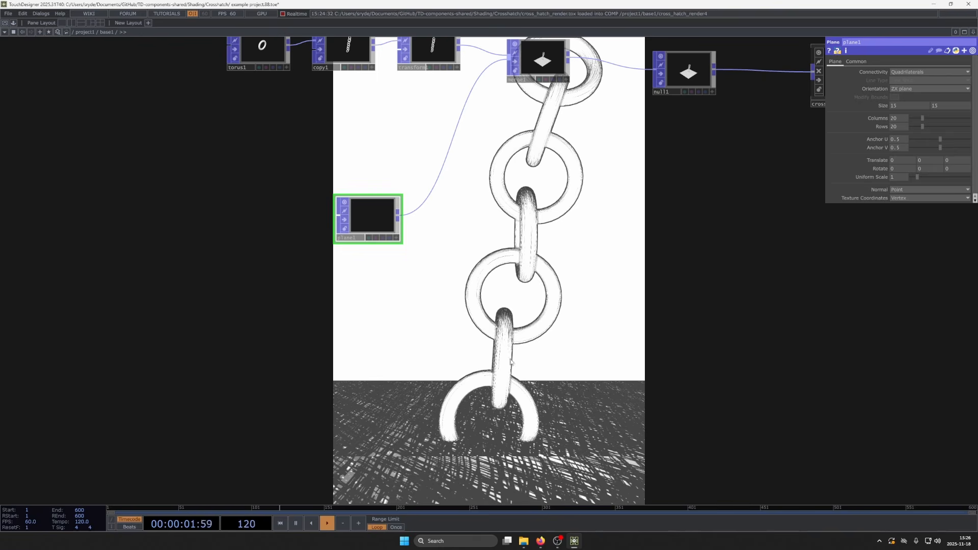
left_click_drag(507, 336, 452, 312)
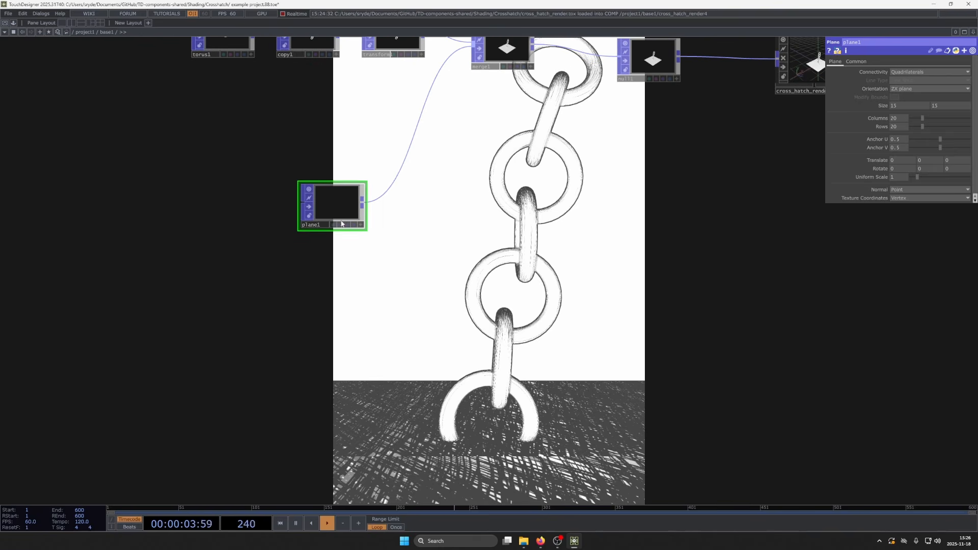
left_click_drag(326, 218, 301, 218)
left_click_drag(392, 221, 382, 273)
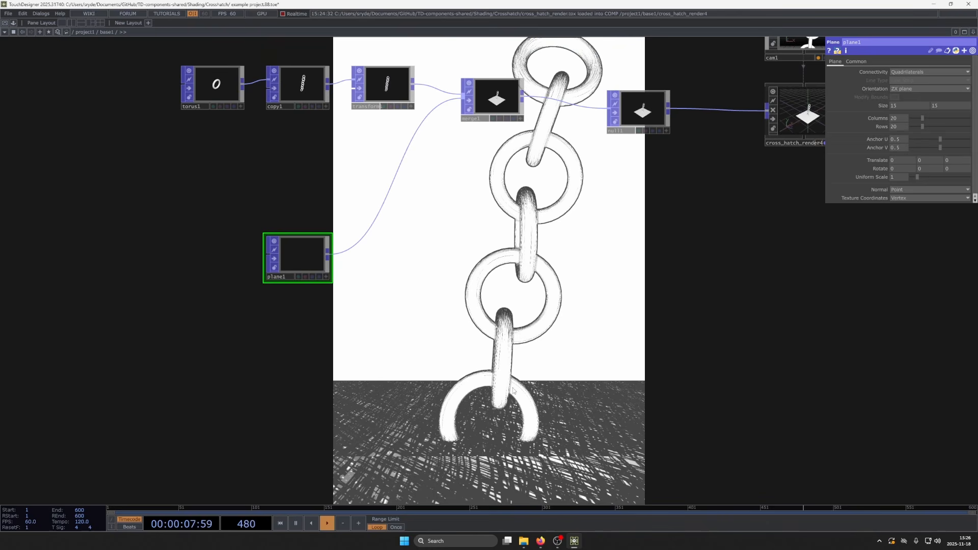
right_click(355, 244)
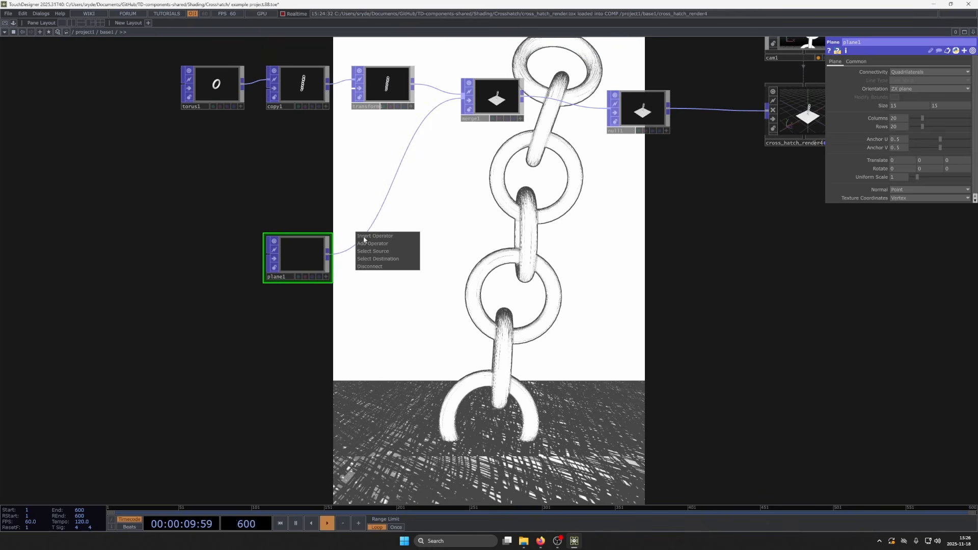
left_click(366, 240)
type("tex")
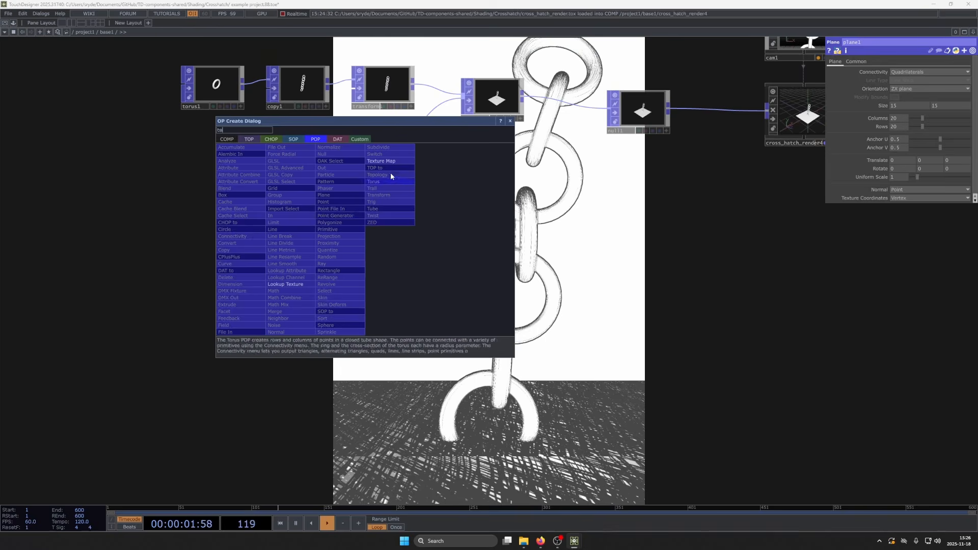
left_click(393, 162)
left_click(390, 242)
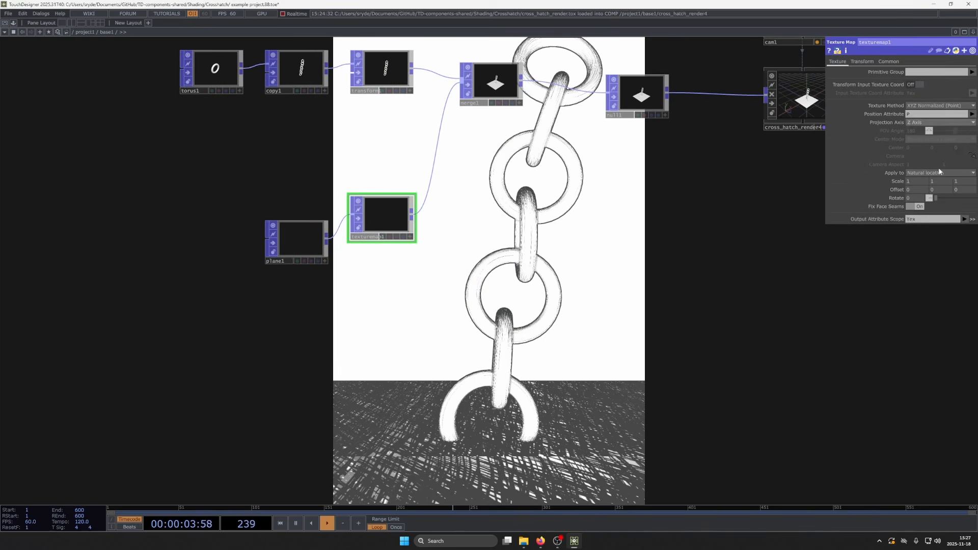
left_click(913, 83)
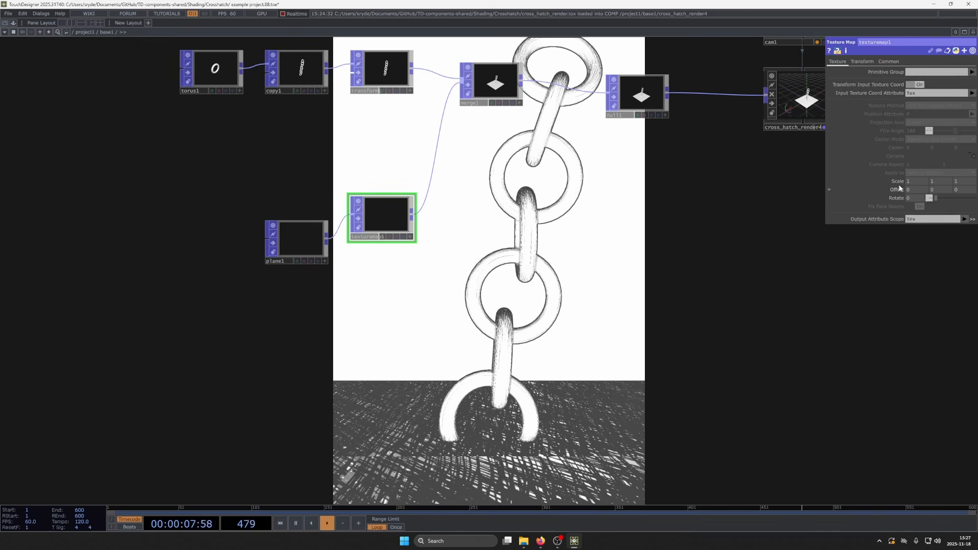
- Set the Texture Map POP's texture coordinate scale to 3 on all axes
left_click_drag(898, 183, 897, 169)
left_click_drag(556, 377, 503, 418)
left_click_drag(559, 242, 375, 417)
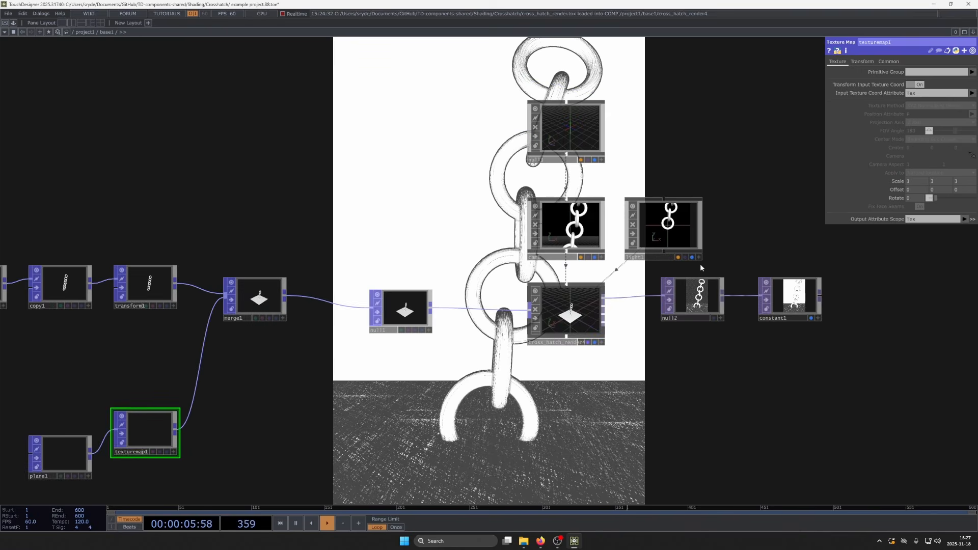
- Reposition the Light COMP from within its own active viewer so it looks down onto the chain and floor plane
scroll(701, 264, "up", 5)
left_click(700, 251)
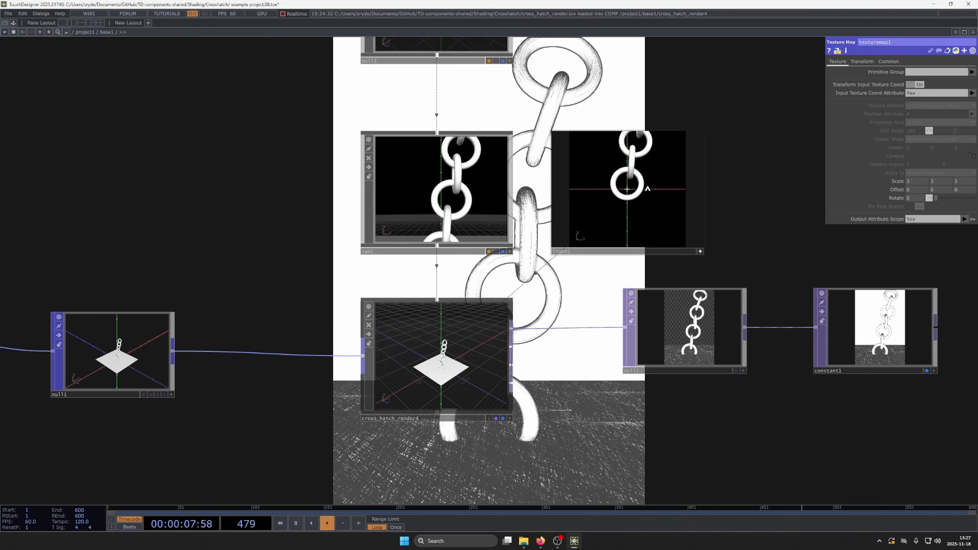
left_click_drag(647, 188, 645, 195)
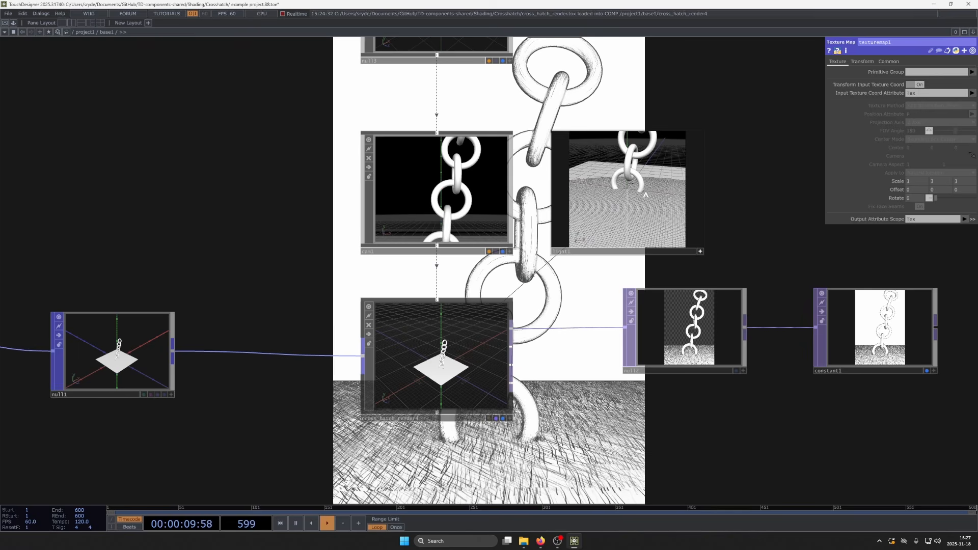
left_click(686, 252)
- Change the light type to Cone Light and reposition the light so its cone covers the chain and floor
left_click_drag(797, 186, 615, 86)
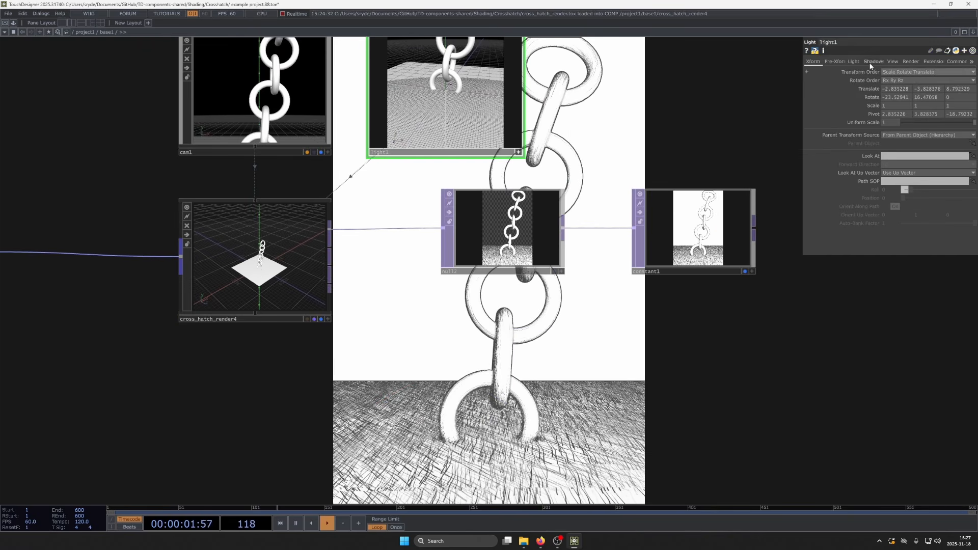
left_click(853, 61)
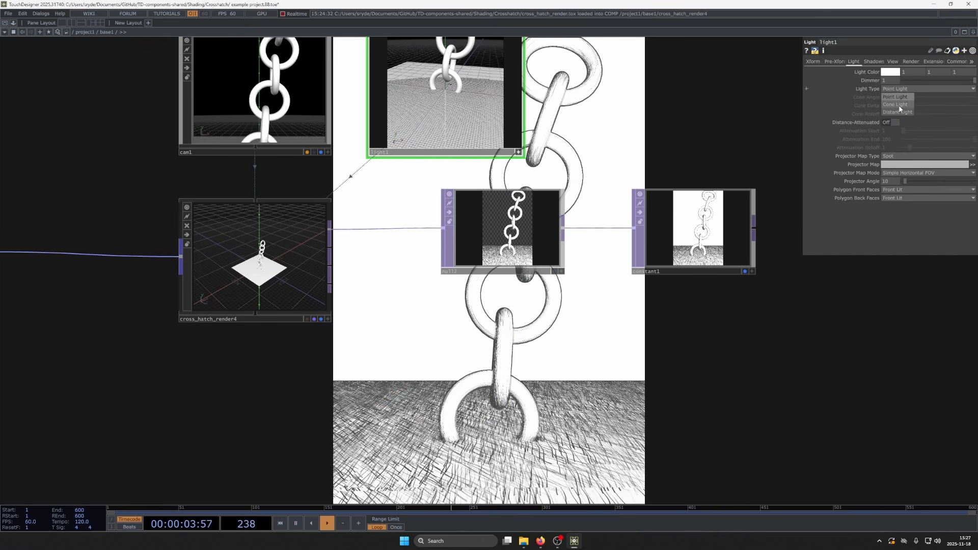
left_click_drag(655, 129, 659, 227)
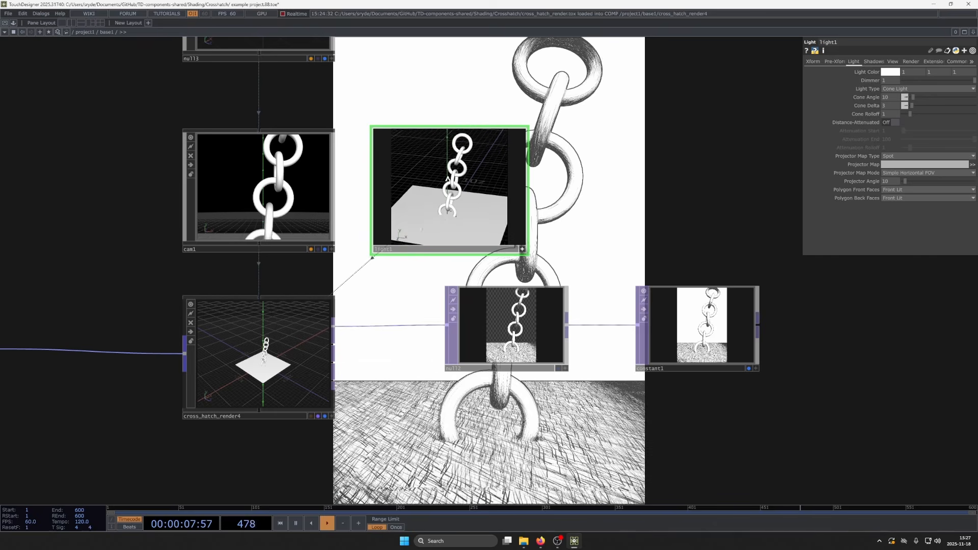
scroll(448, 178, "up", 2)
left_click_drag(625, 219, 586, 172)
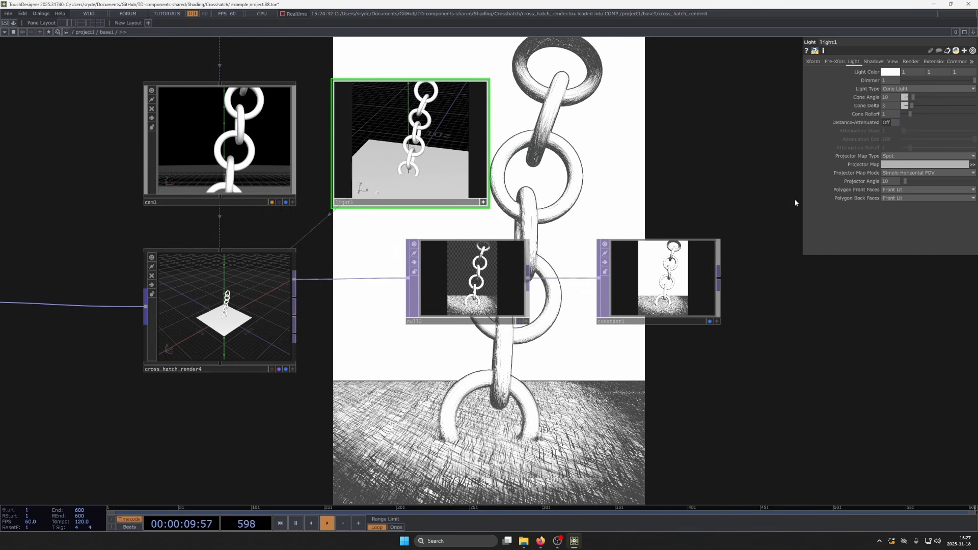
- Set the light's shadow type to Soft, 2D Mapped and orbit the light so the chain casts its shadow across the floor
left_click(874, 61)
left_click(901, 72)
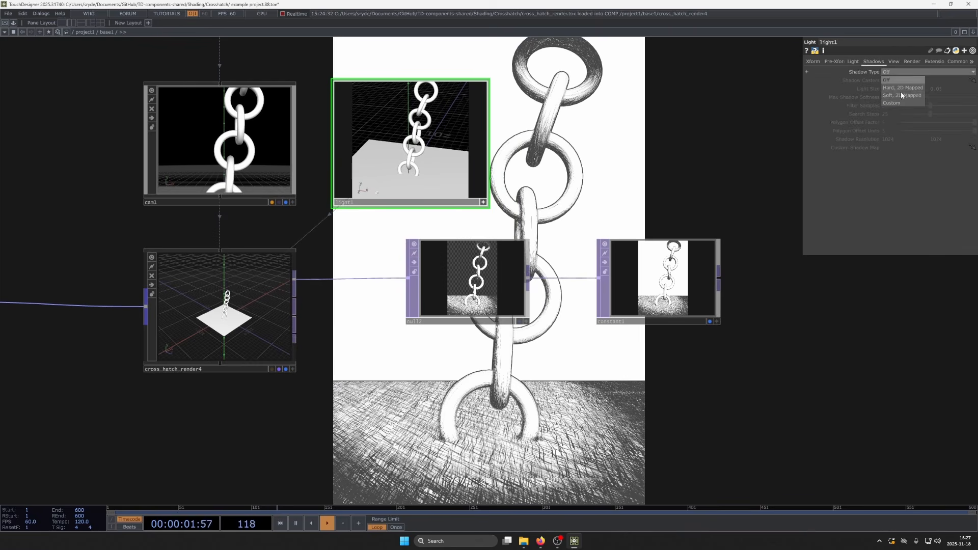
left_click(902, 95)
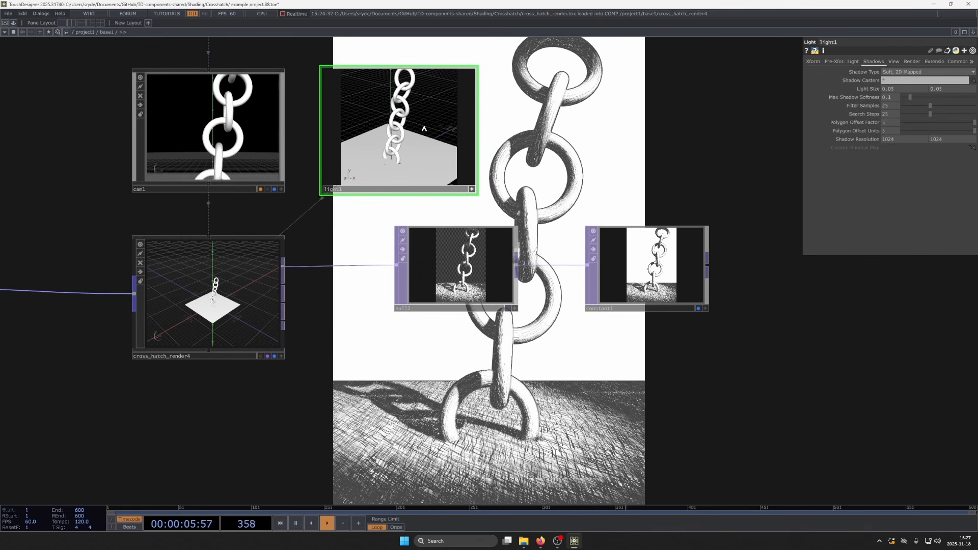
left_click_drag(423, 129, 425, 127)
left_click(472, 189)
left_click_drag(567, 396, 509, 155)
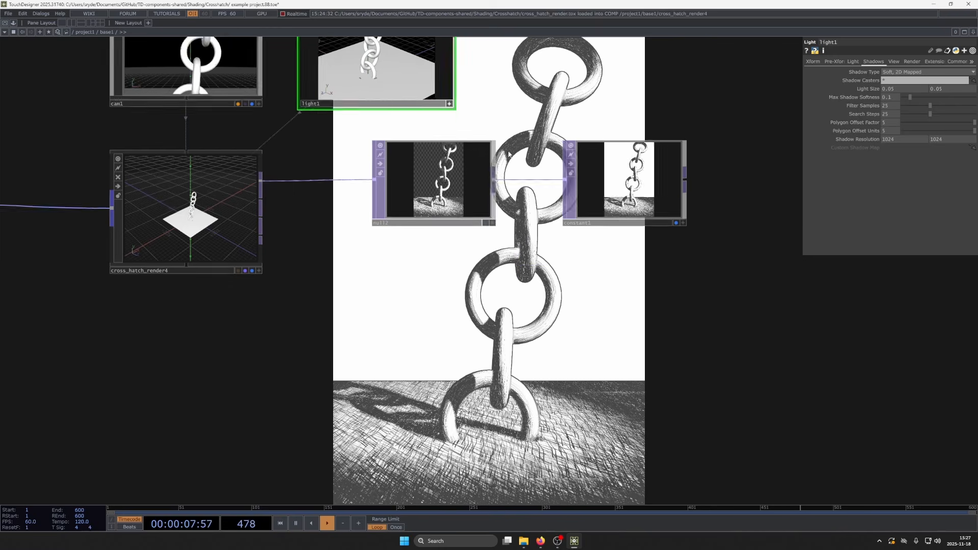
scroll(508, 155, "down", 3)
scroll(508, 155, "down", 3)
left_click_drag(633, 87, 627, 181)
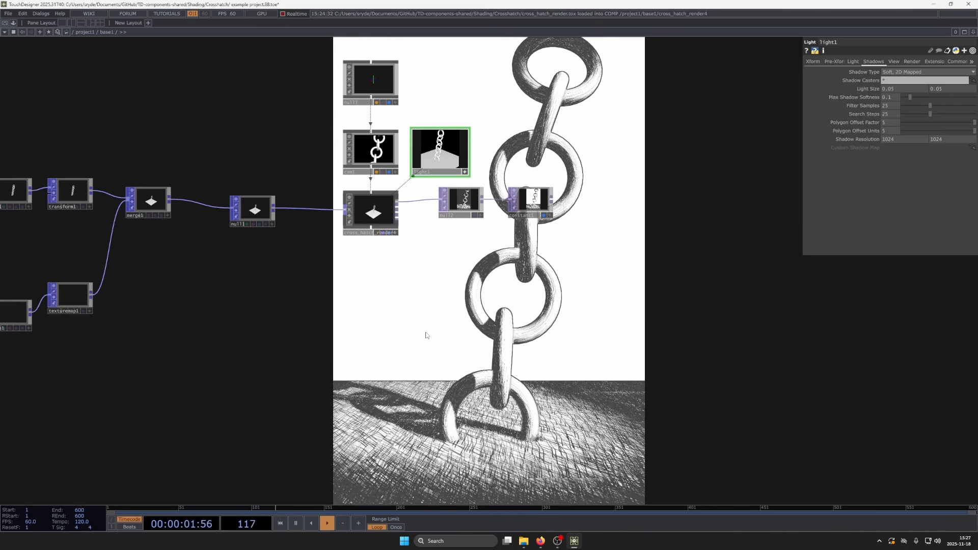
- Turn on Rim Light in the cross-hatch render component's material settings
left_click_drag(377, 253, 304, 129)
left_click(353, 213)
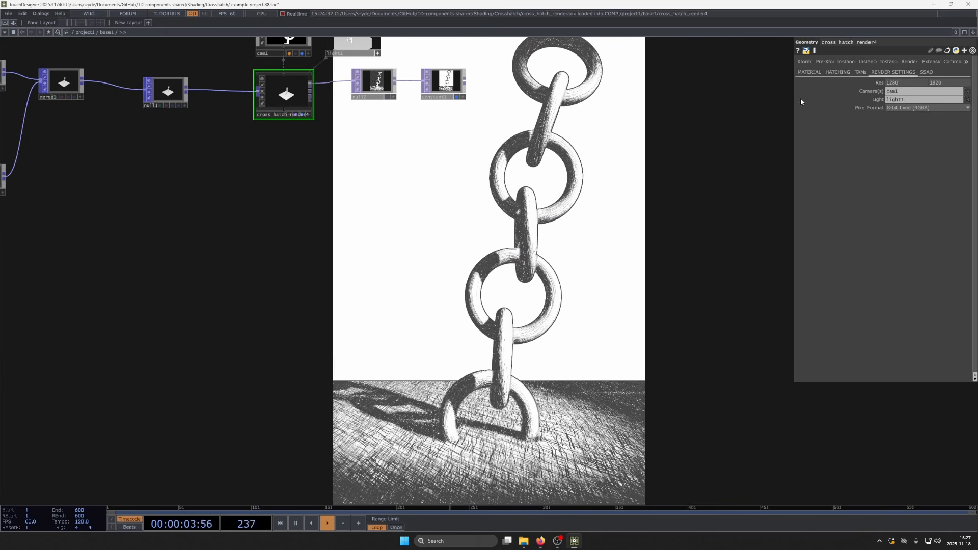
left_click(808, 71)
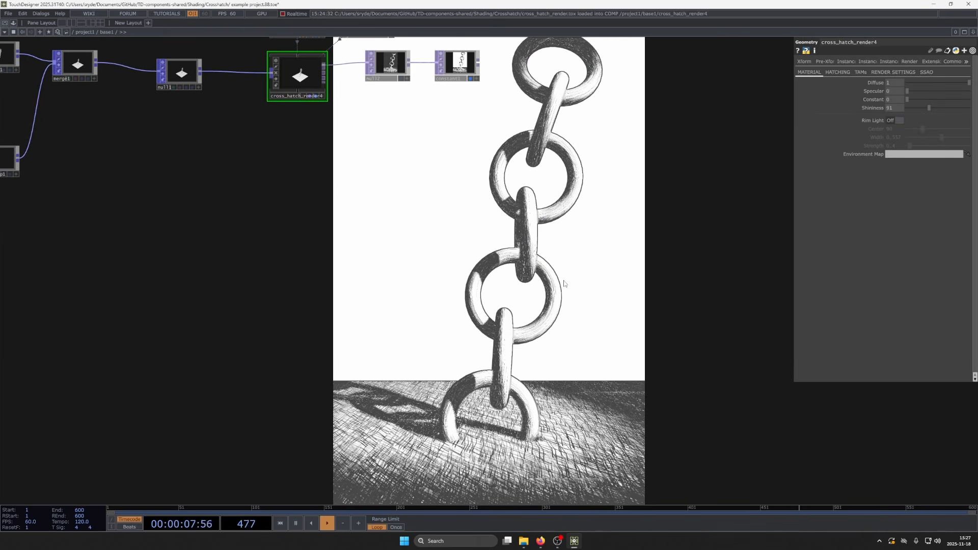
left_click_drag(550, 297, 555, 347)
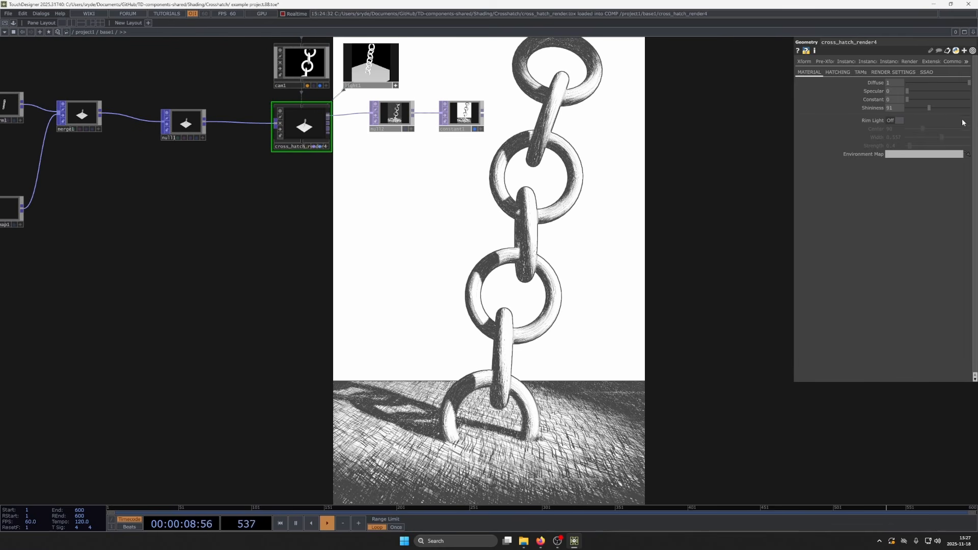
left_click(895, 121)
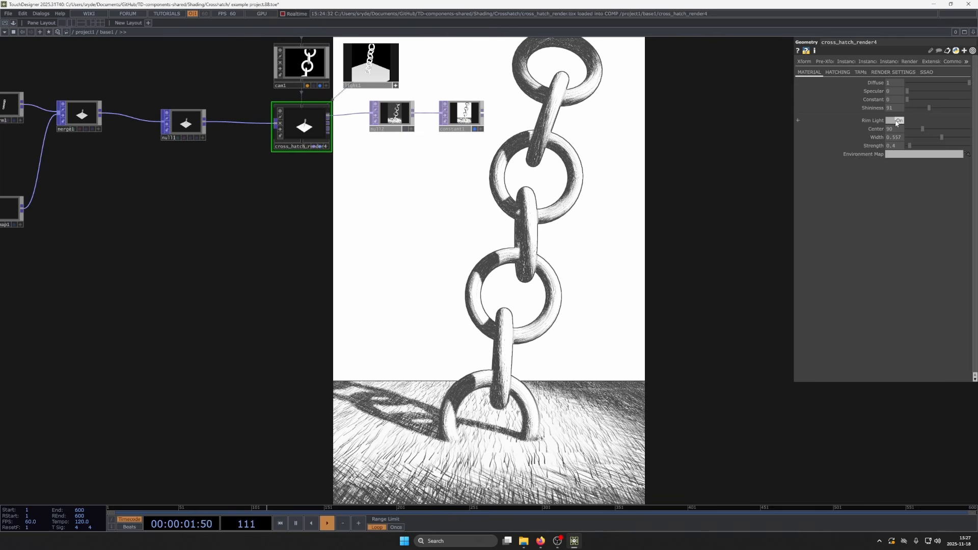
left_click(895, 122)
left_click(895, 121)
left_click_drag(620, 230, 561, 294)
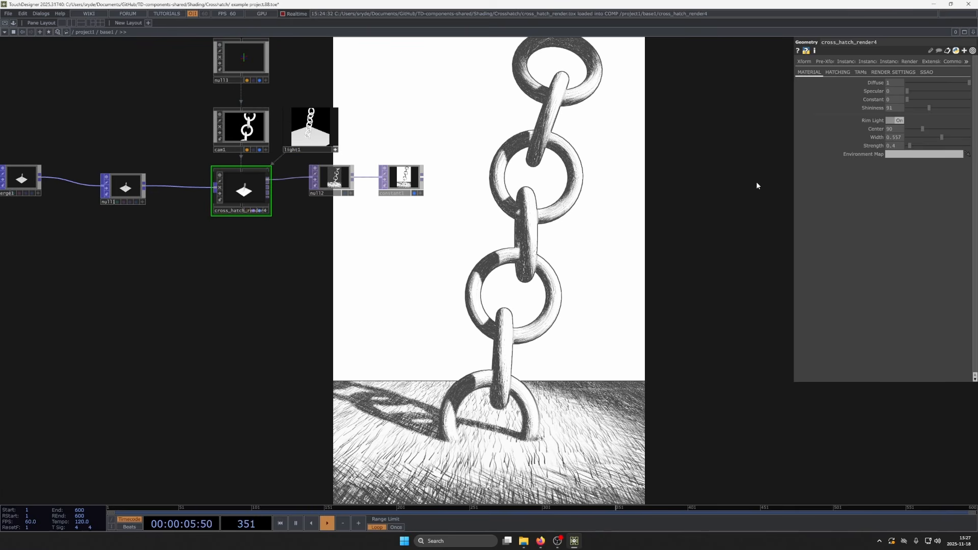
left_click_drag(625, 293, 640, 342)
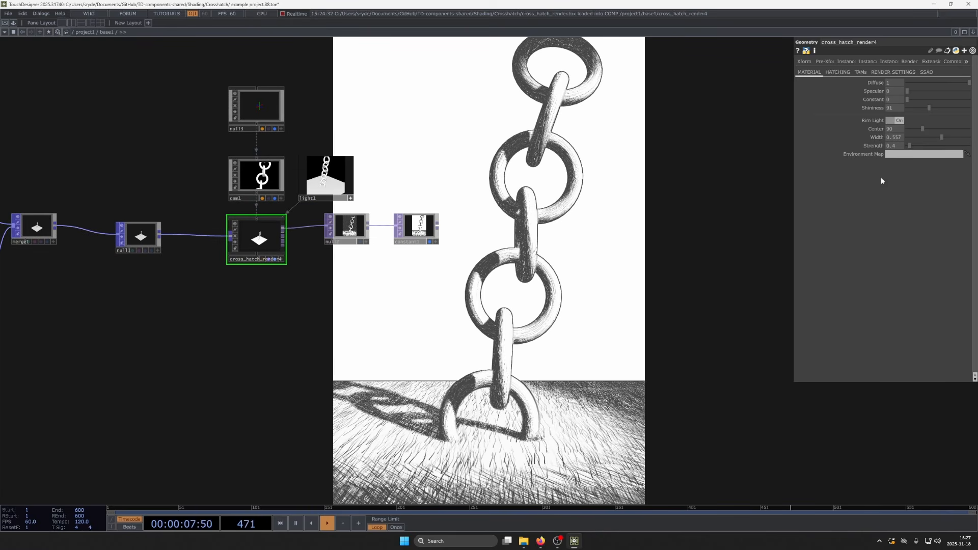
- Turn on Invert in the cross-hatch render component's hatching settings
left_click(844, 75)
left_click_drag(769, 347, 763, 328)
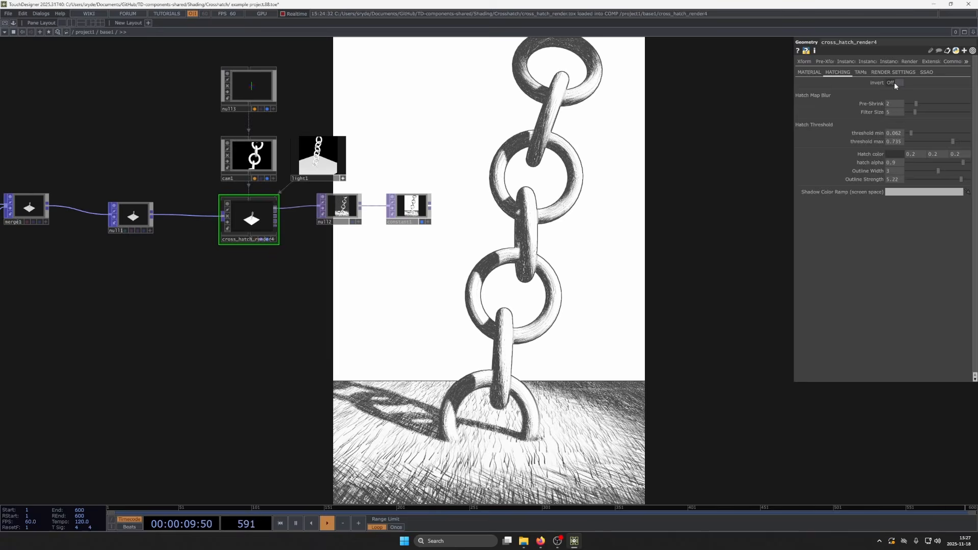
left_click(896, 83)
left_click(895, 83)
left_click(896, 83)
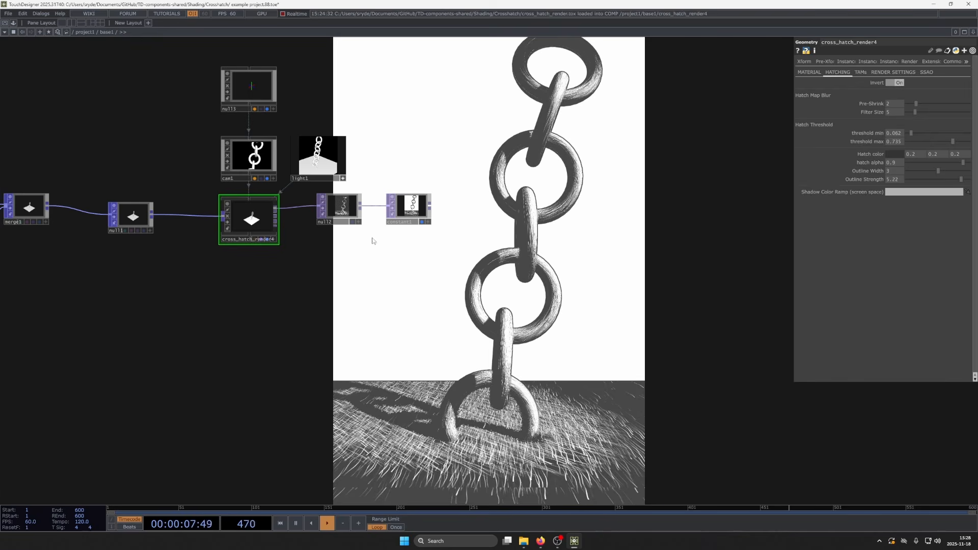
- Try adjusting the background color of the Constant TOP
left_click(410, 208)
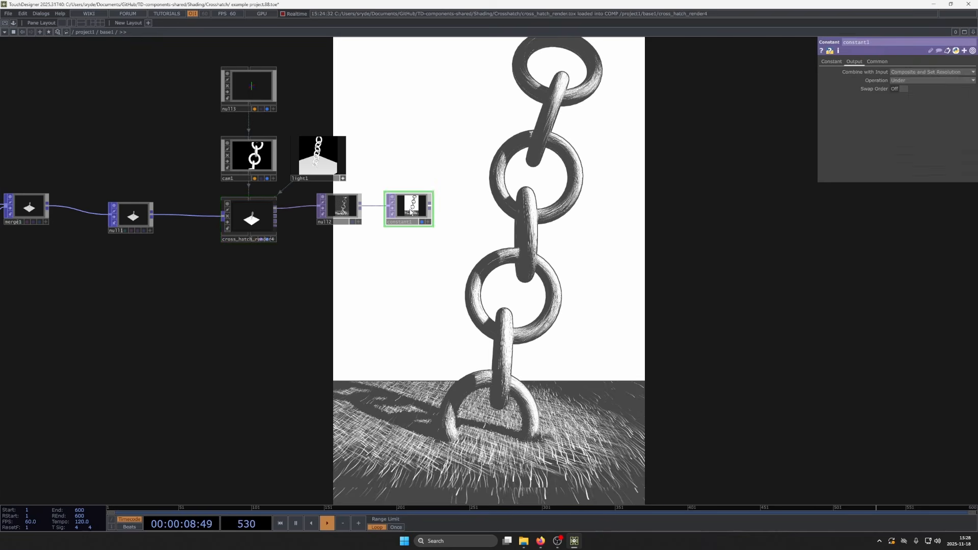
left_click(832, 63)
mouse_move(882, 73)
middle_mouse_down()
mouse_move(861, 65)
mouse_move(896, 64)
middle_mouse_up()
left_click_drag(307, 295, 450, 312)
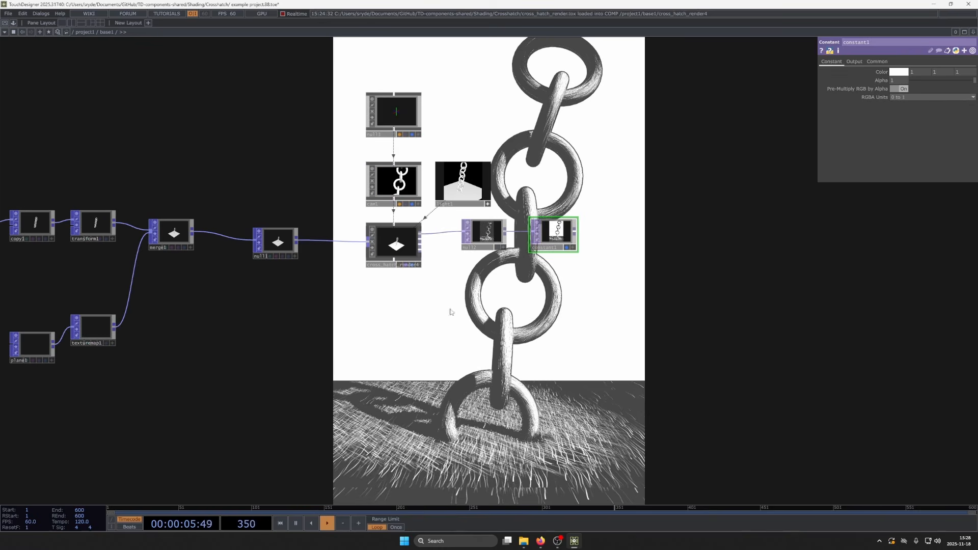
- Turn off Invert on the cross-hatch render component and set the hatch map blur's Pre-Shrink to 6
left_click(393, 243)
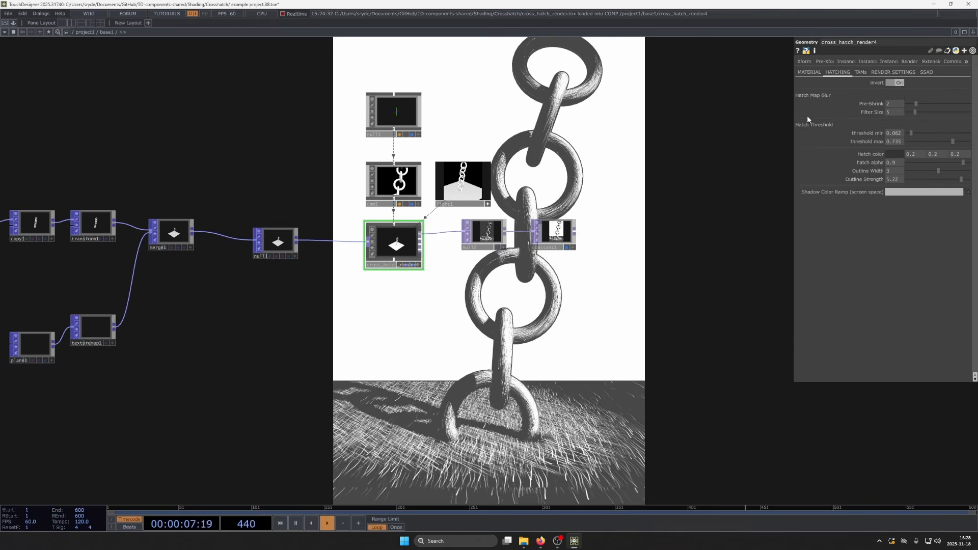
left_click(899, 83)
left_click_drag(686, 312, 644, 260)
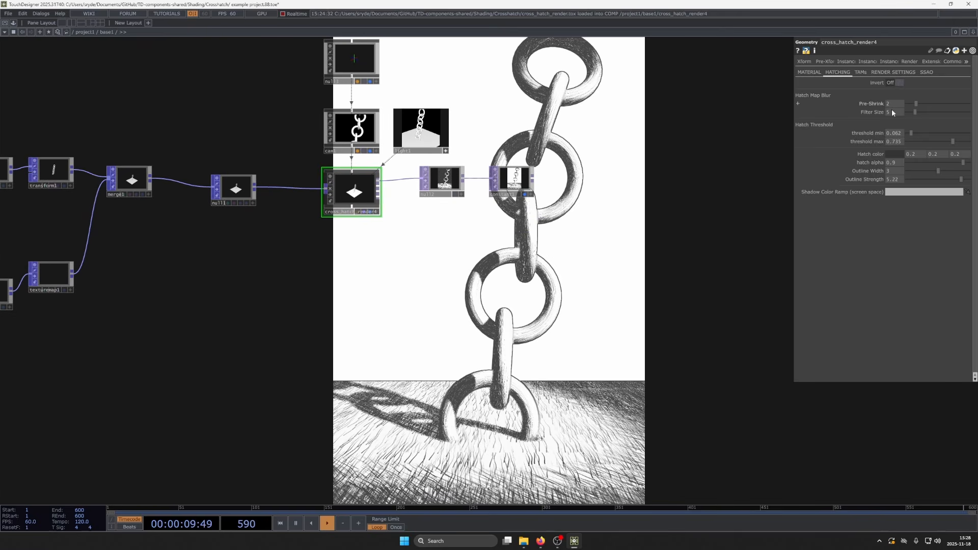
left_click_drag(898, 104, 907, 97)
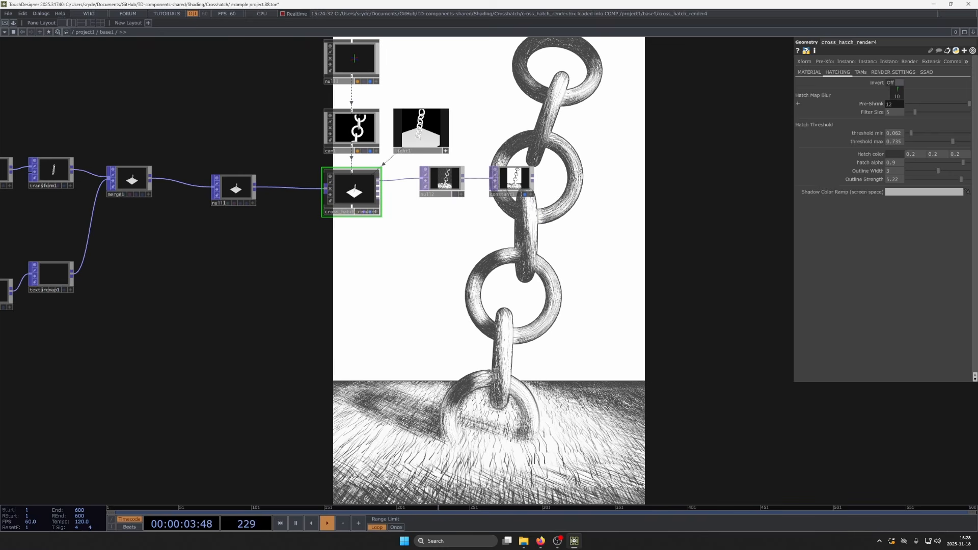
mouse_move(907, 97)
left_mouse_down()
mouse_move(897, 99)
mouse_move(899, 90)
left_mouse_up()
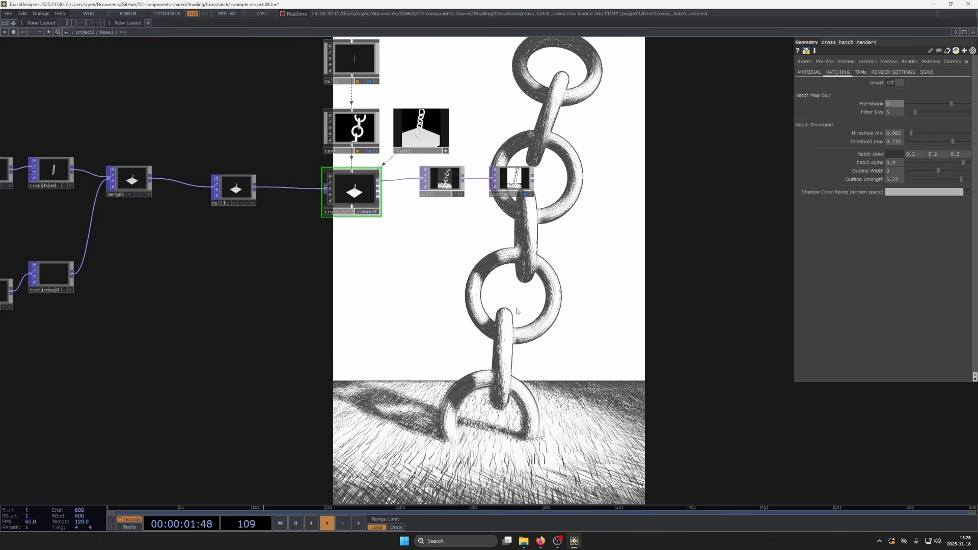
- Shift the Camera COMP sideways along X to view the chain from an angle
left_click_drag(508, 257, 495, 250)
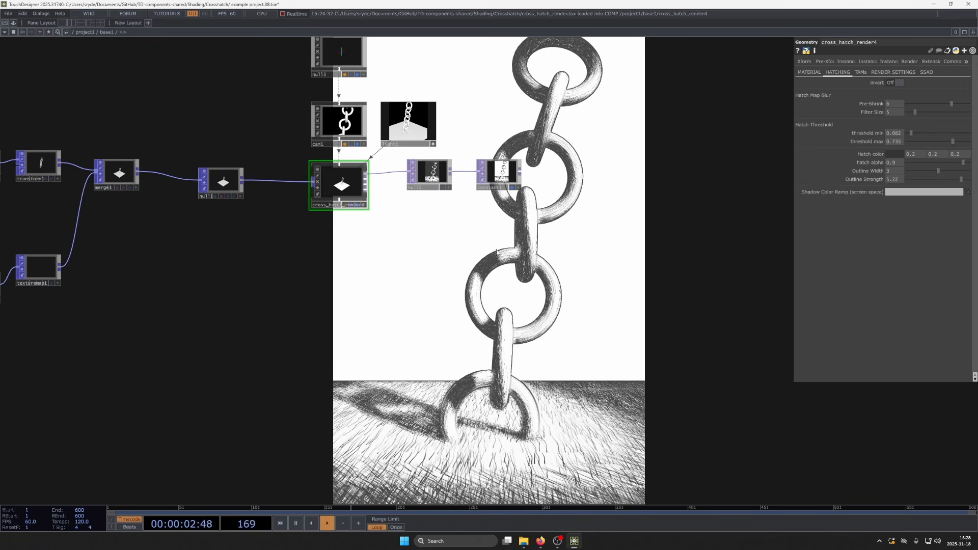
left_click(355, 131)
mouse_move(909, 88)
middle_mouse_down()
mouse_move(956, 82)
mouse_move(927, 83)
middle_mouse_up()
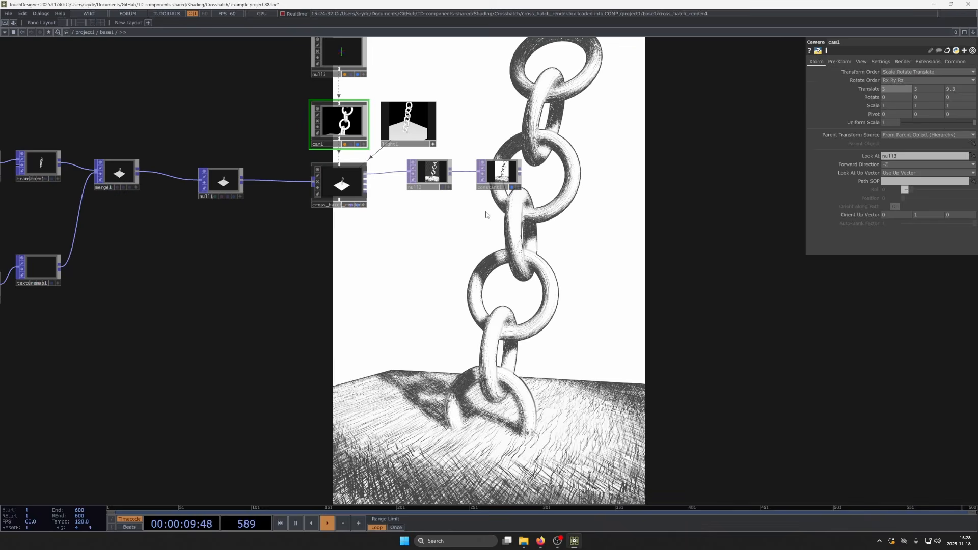
- Set the cross-hatch render's hatch threshold min to 0 and threshold max to 0.775
left_click(342, 182)
left_click_drag(377, 231, 370, 160)
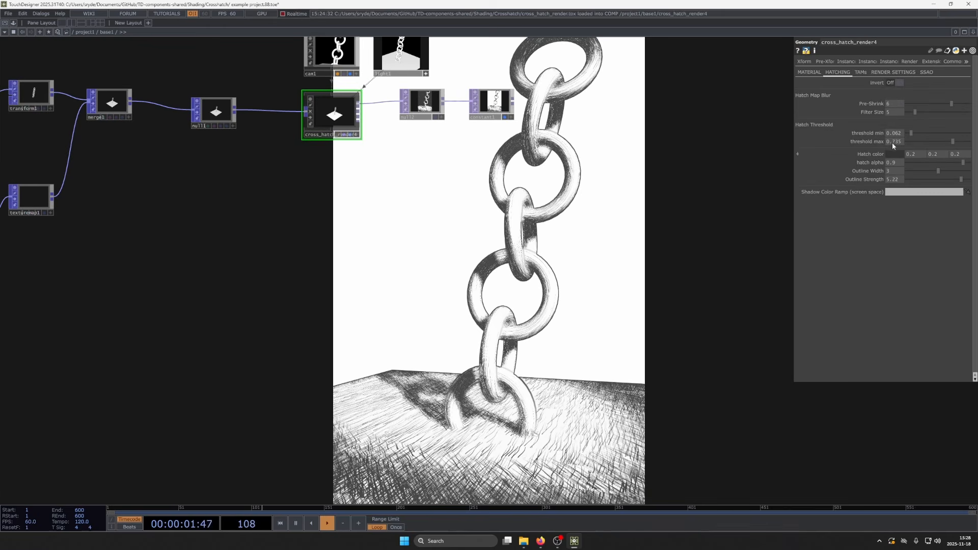
mouse_move(913, 133)
left_mouse_down()
mouse_move(957, 133)
mouse_move(910, 135)
left_mouse_up()
- Set the hatch color to dark red (0.3, 0, 0) and the hatch alpha to 1
mouse_move(931, 153)
middle_mouse_down()
mouse_move(961, 152)
mouse_move(918, 147)
mouse_move(920, 139)
mouse_move(919, 157)
middle_mouse_up()
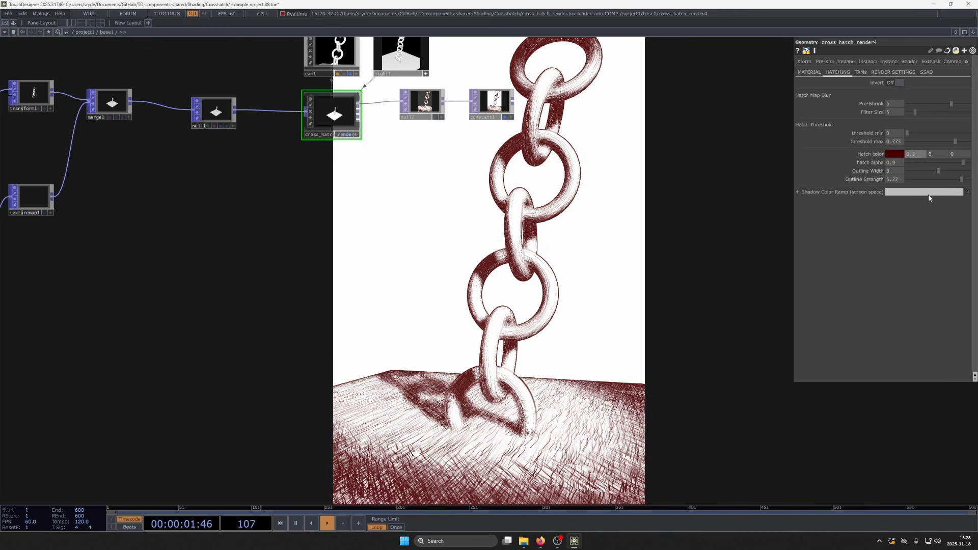
mouse_move(958, 164)
left_mouse_down()
mouse_move(889, 161)
mouse_move(969, 174)
left_mouse_up()
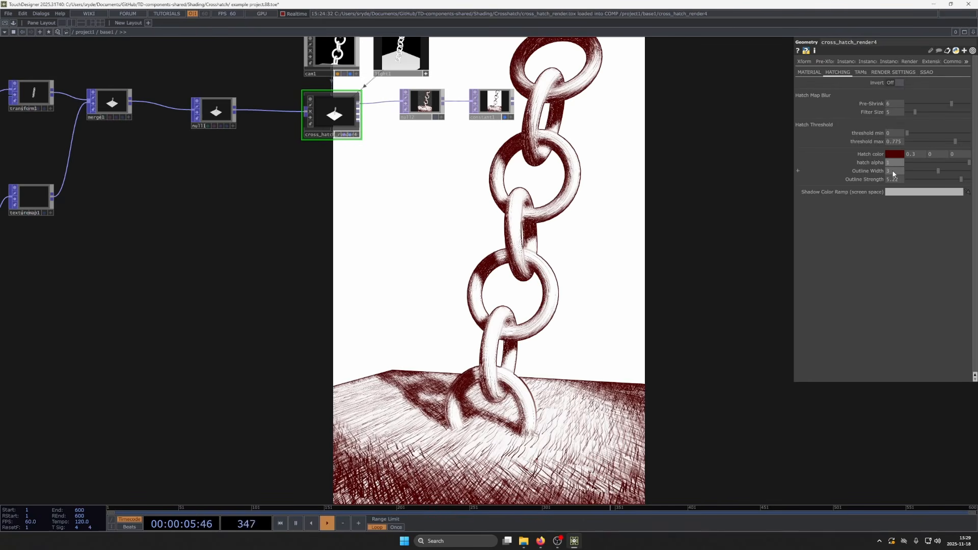
- Try different outline settings, ending with Outline Width 3 and Outline Strength 6
mouse_move(893, 174)
middle_mouse_down()
mouse_move(895, 158)
mouse_move(895, 173)
middle_mouse_up()
left_click_drag(947, 179, 974, 180)
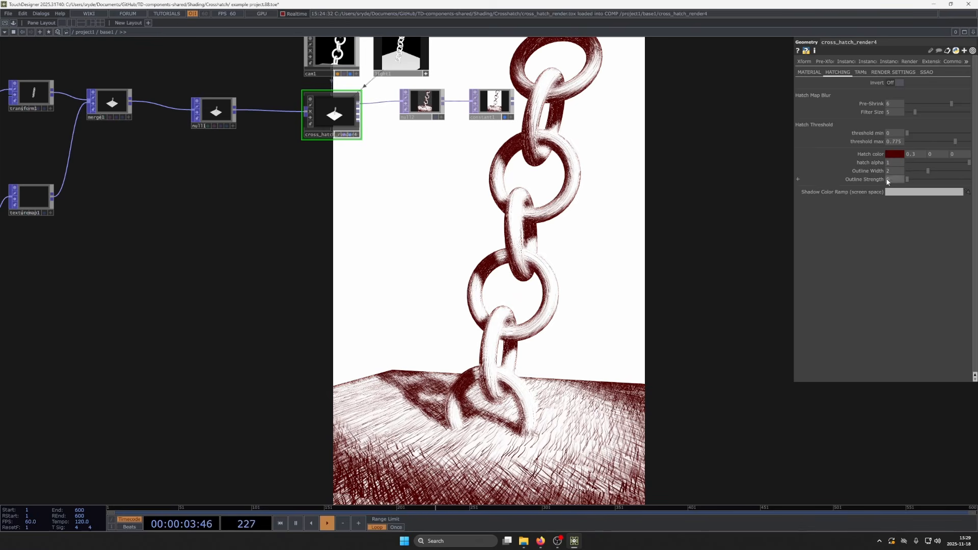
mouse_move(895, 171)
middle_mouse_down()
mouse_move(896, 155)
mouse_move(891, 168)
middle_mouse_up()
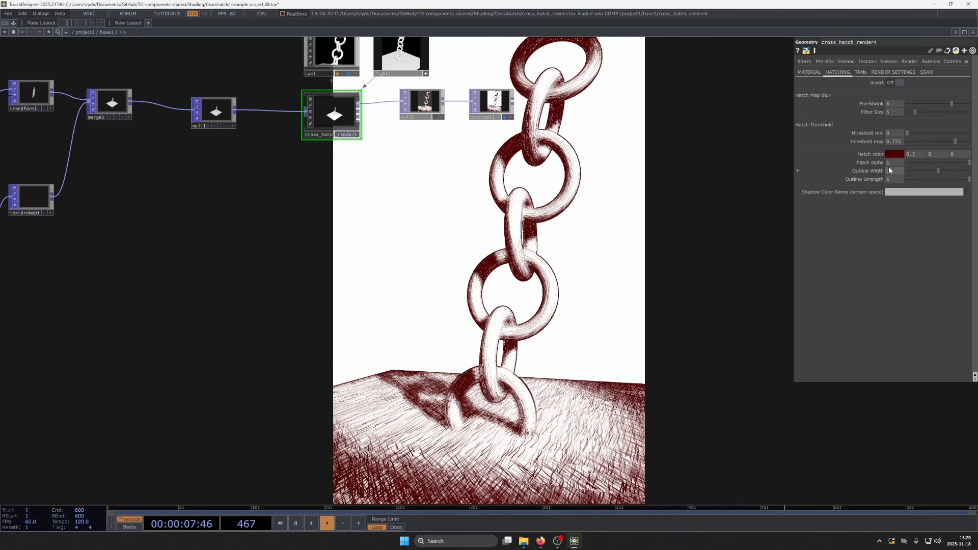
- Lower the cross-hatch render's TAM max density to 65 and generate the TAMs
left_click(860, 73)
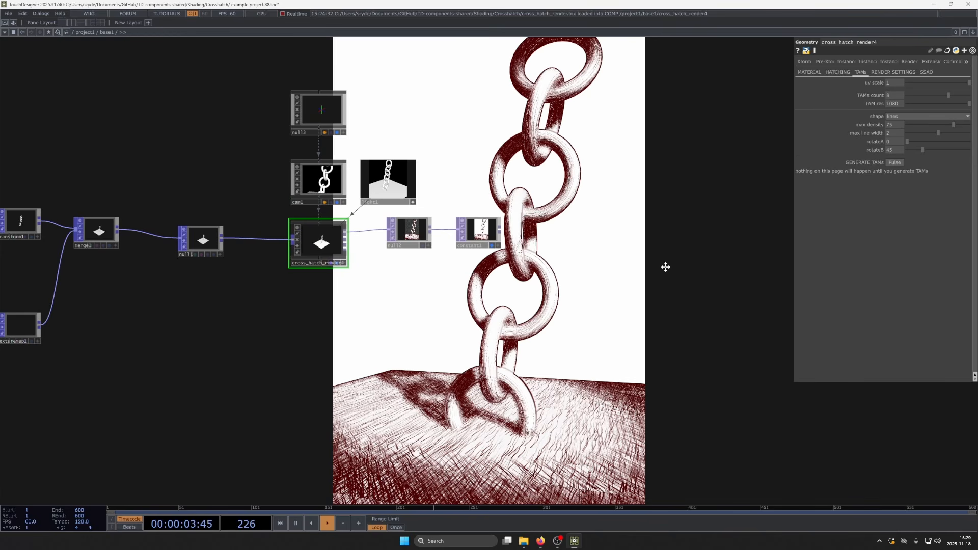
left_click_drag(665, 267, 640, 275)
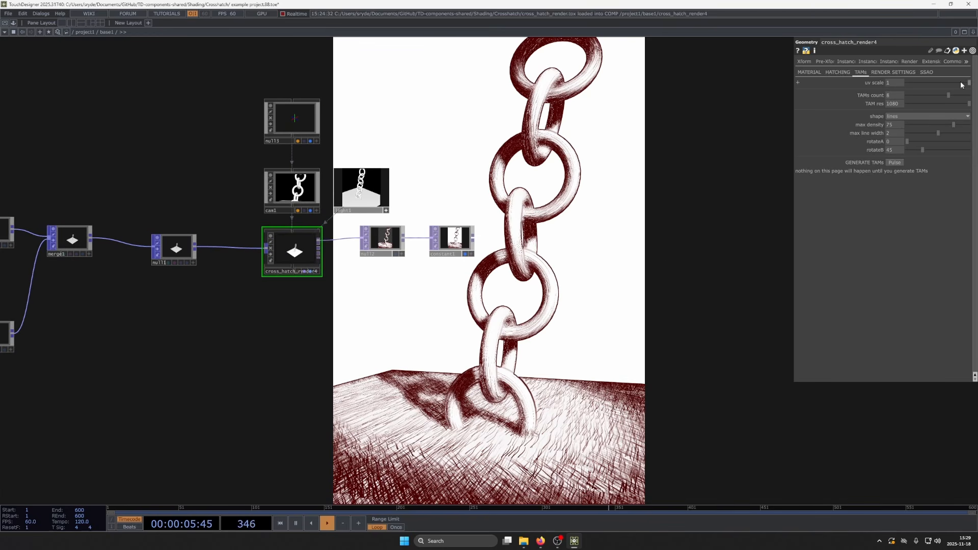
mouse_move(961, 83)
left_mouse_down()
mouse_move(906, 84)
mouse_move(955, 96)
mouse_move(954, 113)
mouse_move(976, 121)
left_mouse_up()
left_click_drag(891, 173, 887, 132)
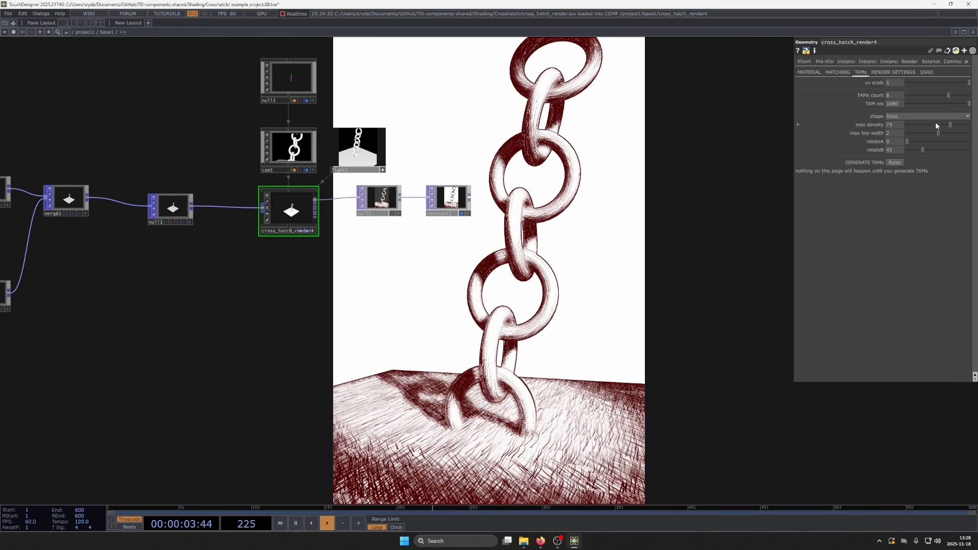
left_click(950, 126)
left_click(301, 15)
left_click_drag(570, 172, 551, 200)
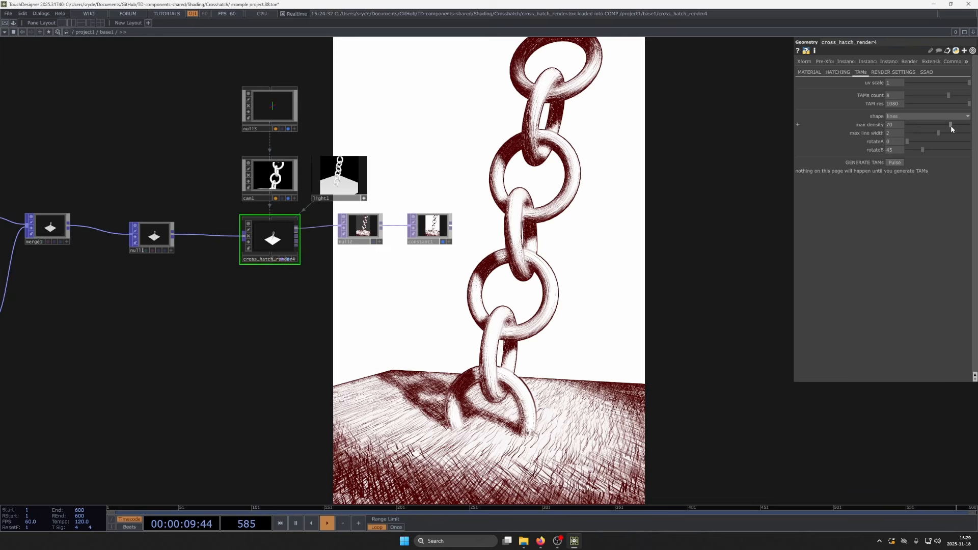
left_click(949, 125)
left_click(898, 163)
left_click_drag(729, 307, 726, 268)
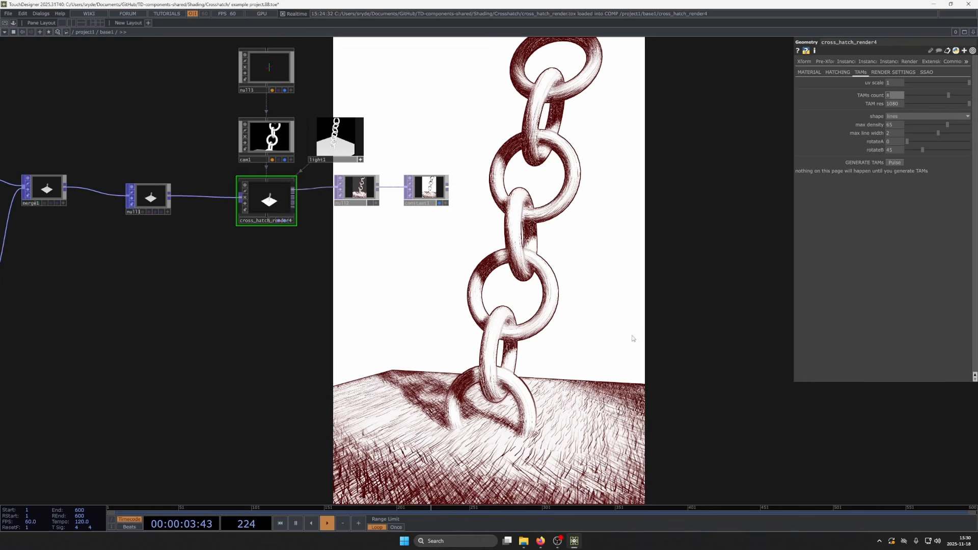
- Try a TAMs count of 2, then restore the count to 8, regenerating the TAMs each time
type("2")
left_click(896, 163)
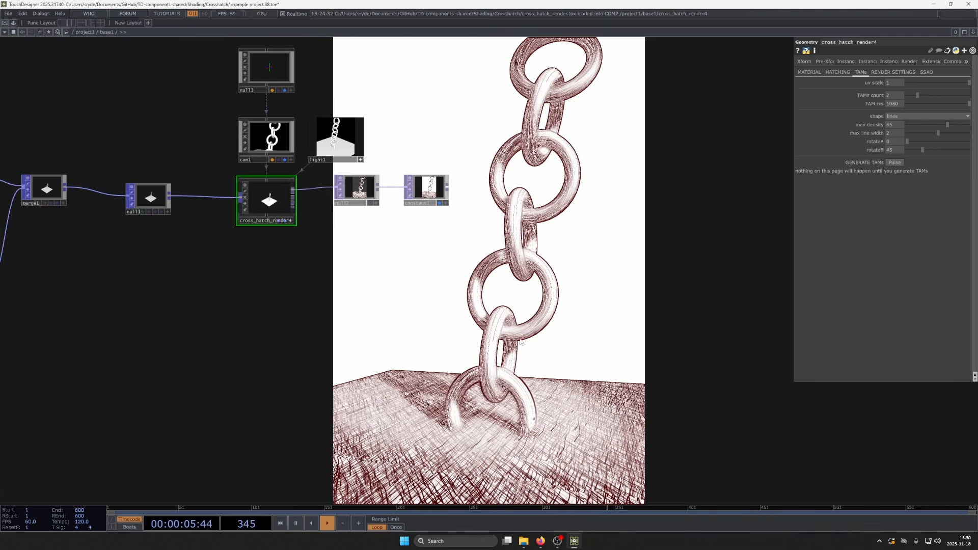
left_click_drag(519, 339, 507, 320)
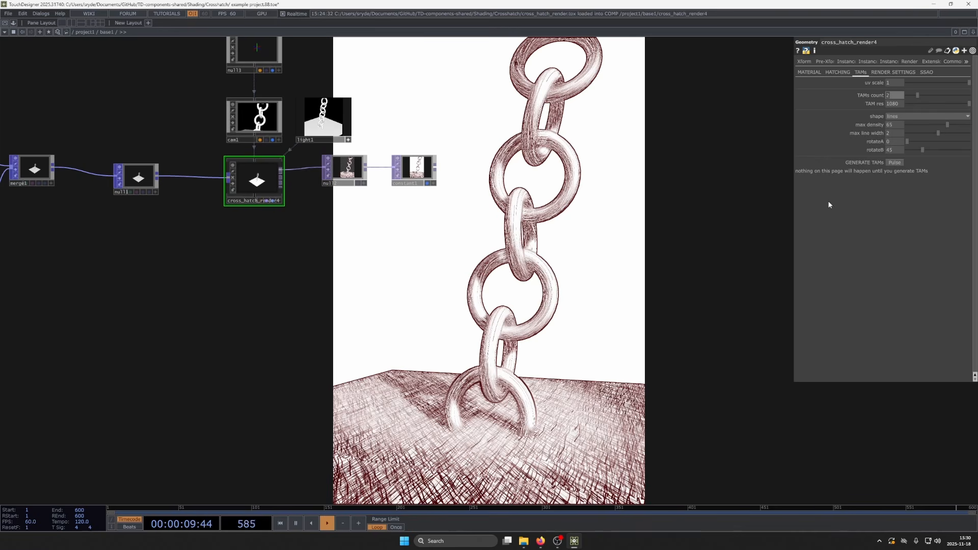
left_click(896, 160)
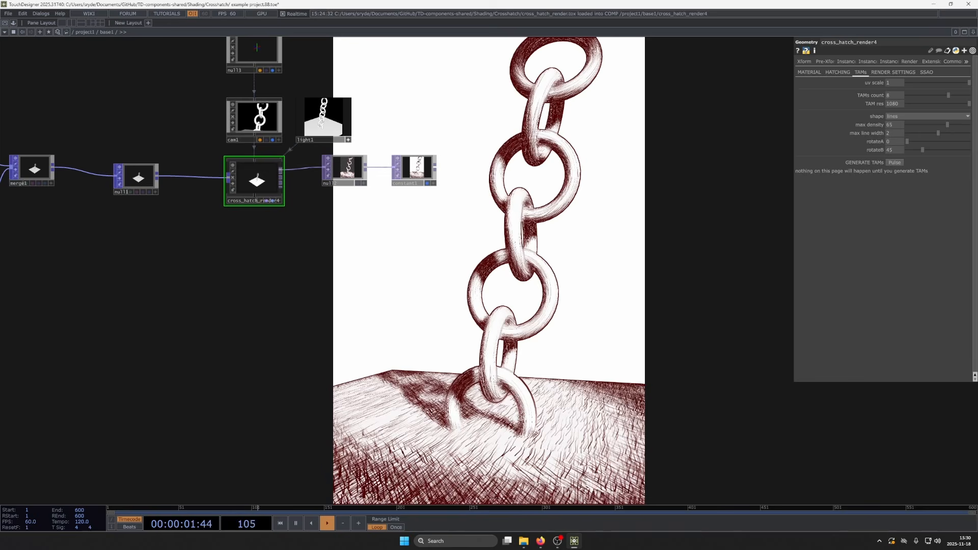
left_click_drag(589, 314, 569, 291)
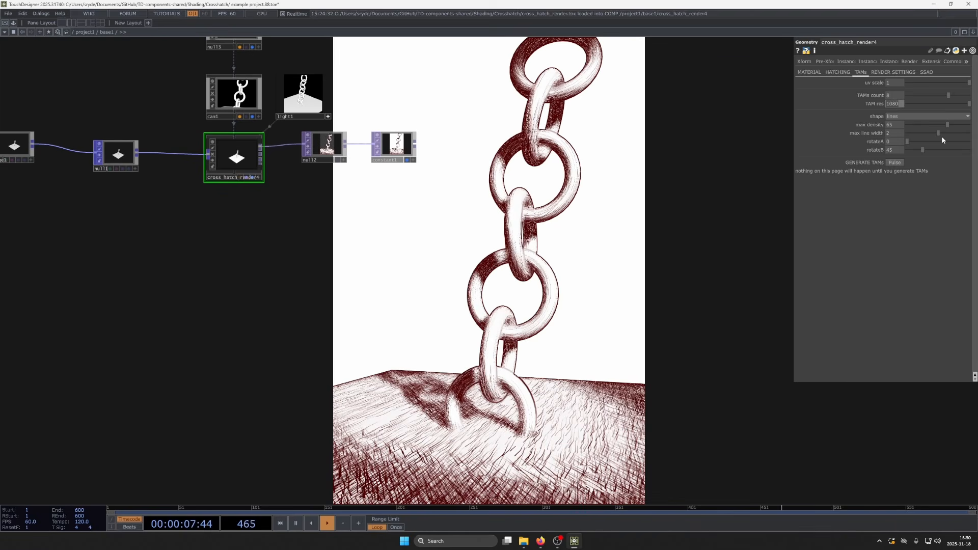
- Set the TAM resolution to 512, then 256, regenerating the TAMs each time, and inspect the hatching up close
type("5125")
key("BackSpace")
left_click(895, 162)
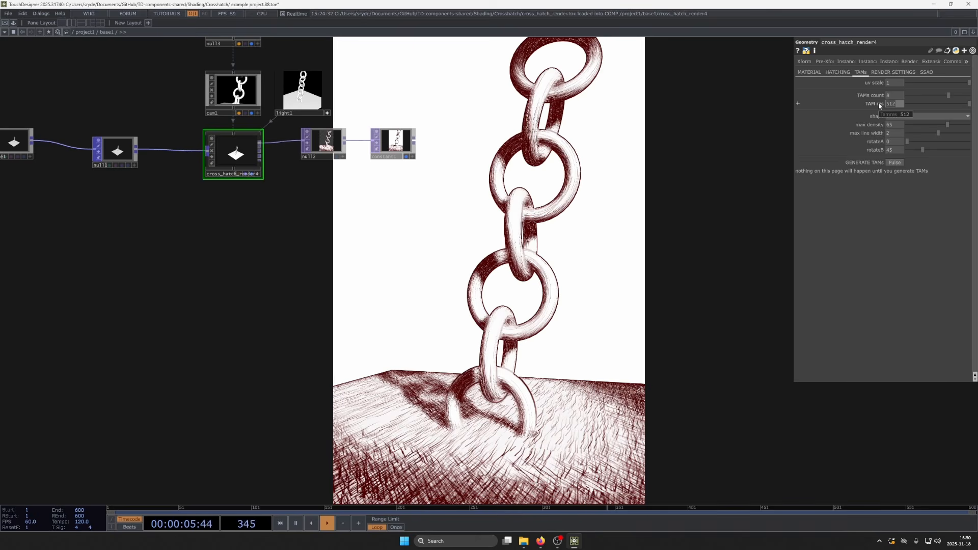
left_click(899, 162)
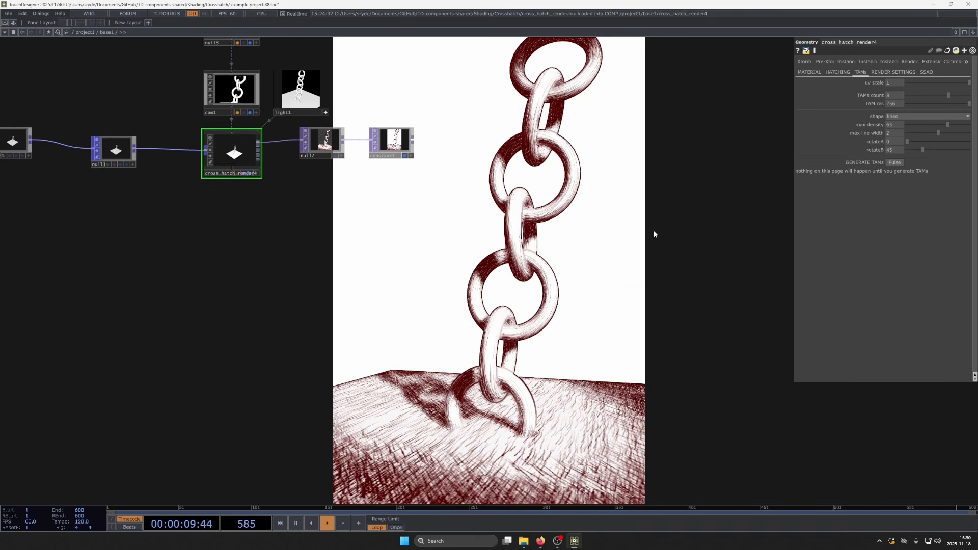
left_click_drag(661, 242, 683, 302)
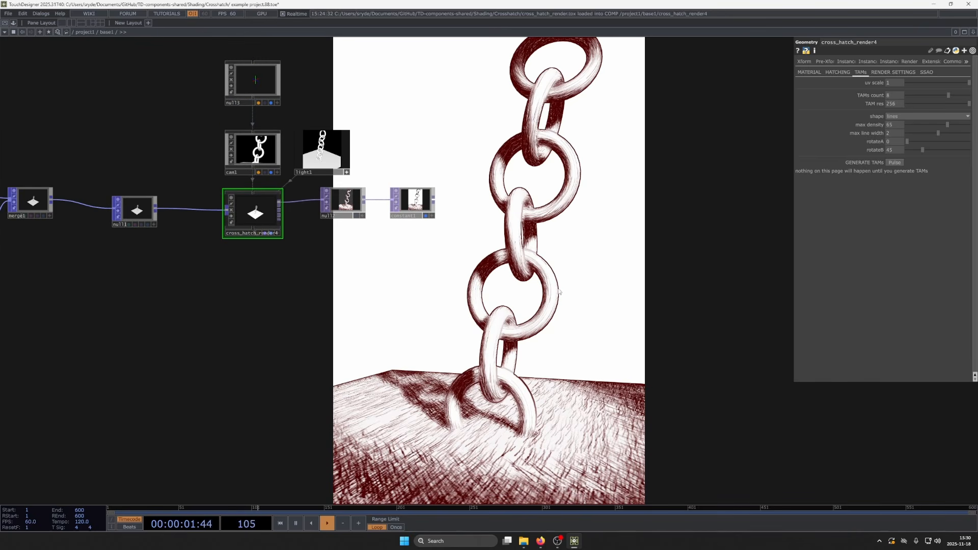
scroll(400, 180, "up", 8)
scroll(348, 174, "up", 6)
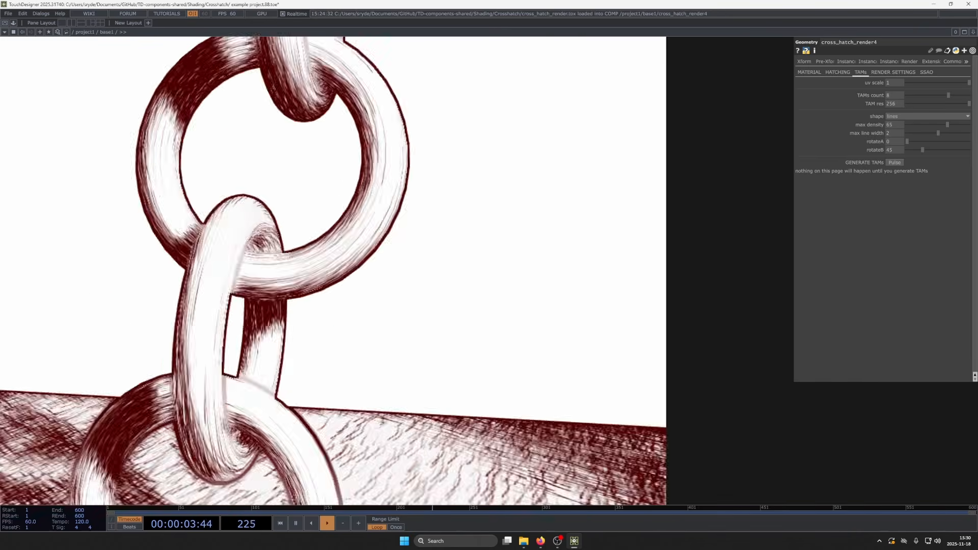
scroll(343, 174, "down", 12)
scroll(342, 174, "down", 3)
left_click_drag(510, 317, 737, 341)
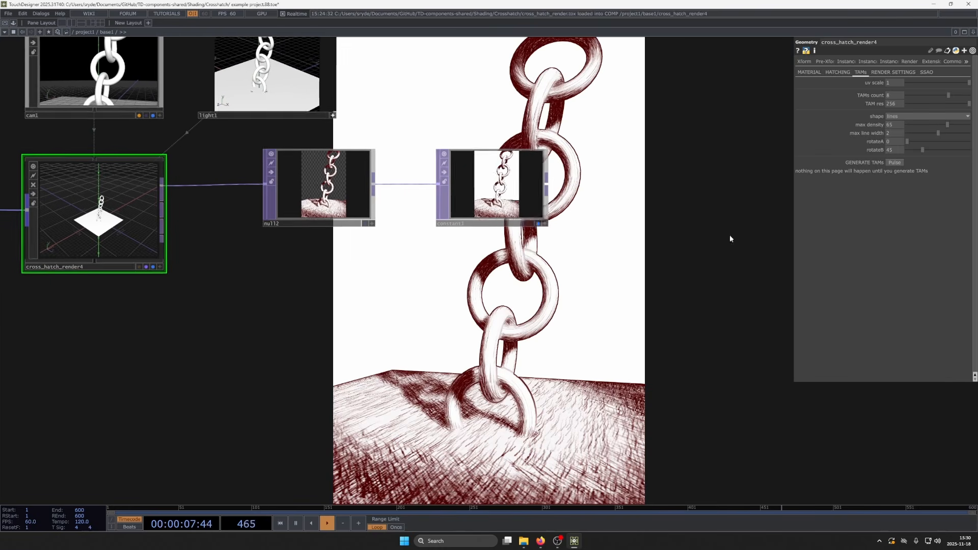
- Try the cross and circles hatch shapes, regenerating the TAMs for each one
left_click(917, 116)
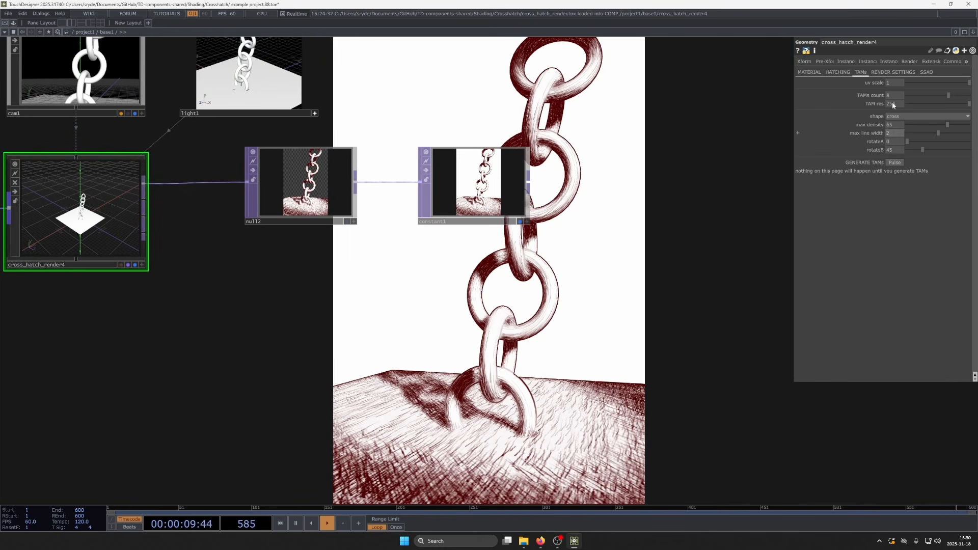
left_click(894, 162)
left_click_drag(627, 319, 579, 278)
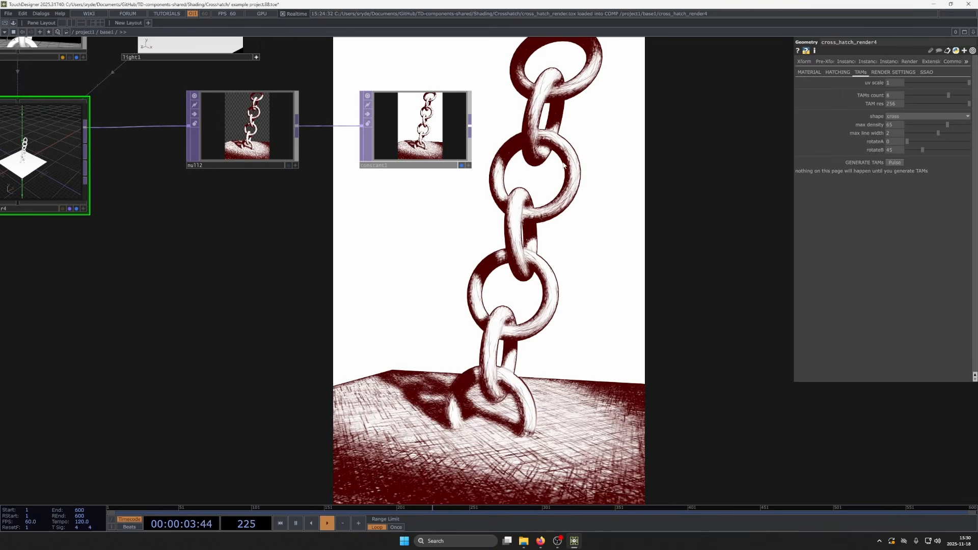
left_click(907, 117)
left_click(895, 162)
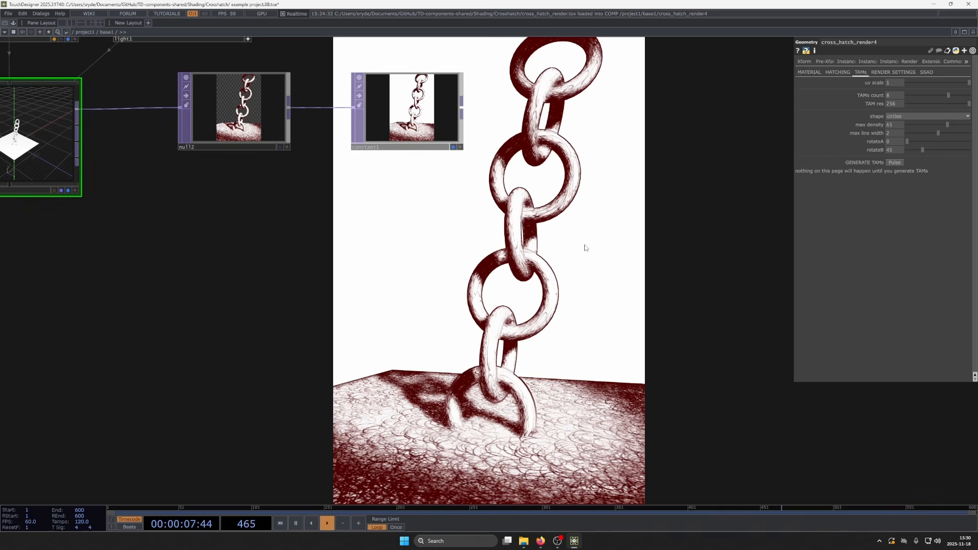
- Generate the TAMs with the lines shape again, then try the dots shape
left_click(903, 117)
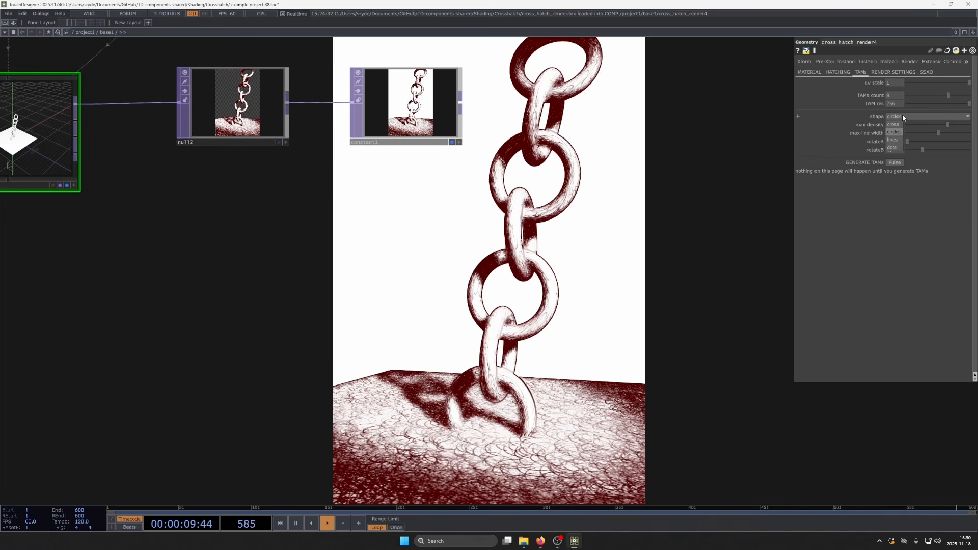
left_click(893, 139)
left_click(895, 162)
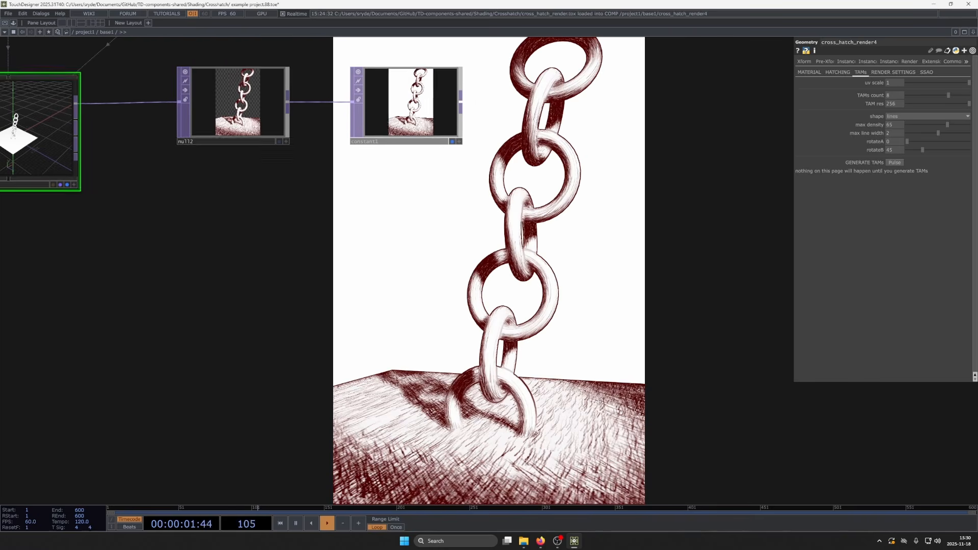
left_click(903, 116)
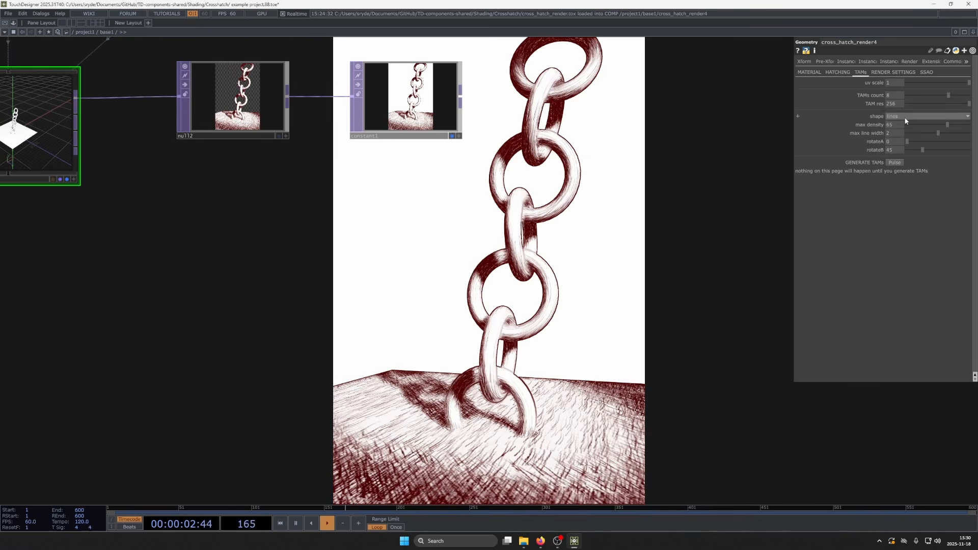
left_click(897, 148)
left_click(897, 163)
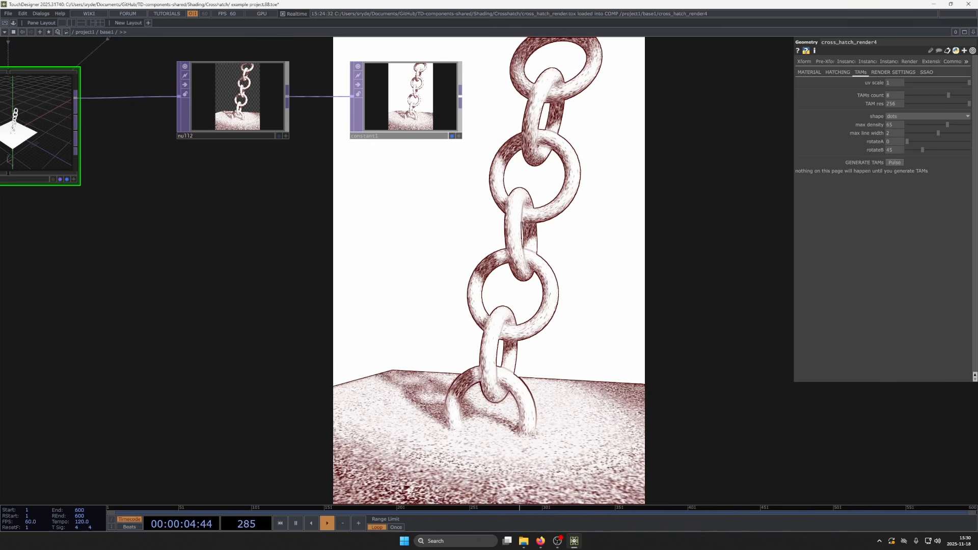
- Try max densities of 100 and 200 for the dots shape, regenerating the TAMs
left_click(898, 125)
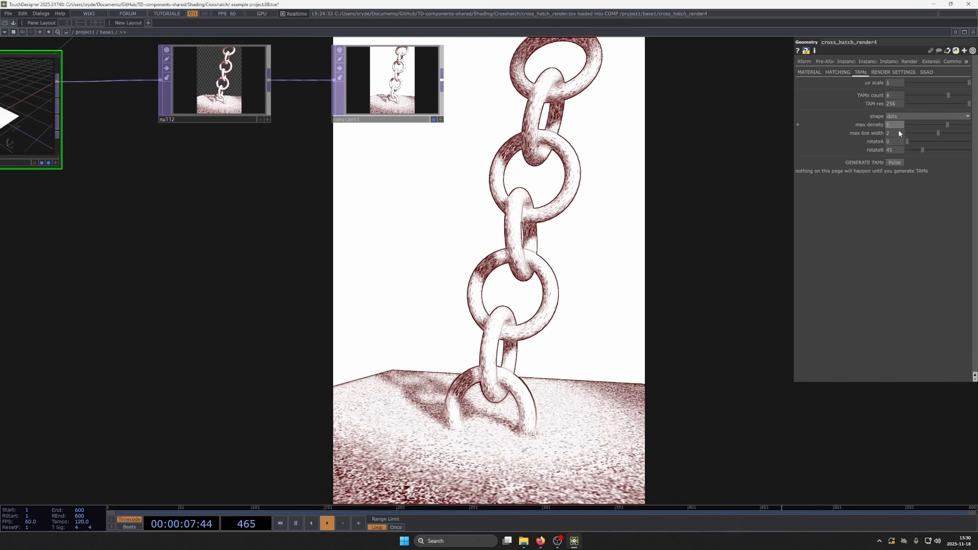
type("100")
key("Return")
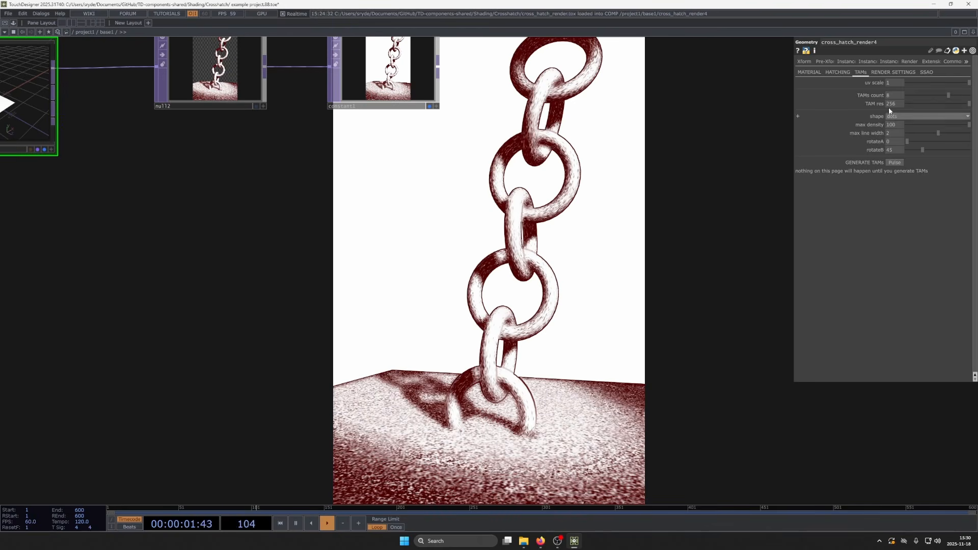
type("2")
left_click(897, 161)
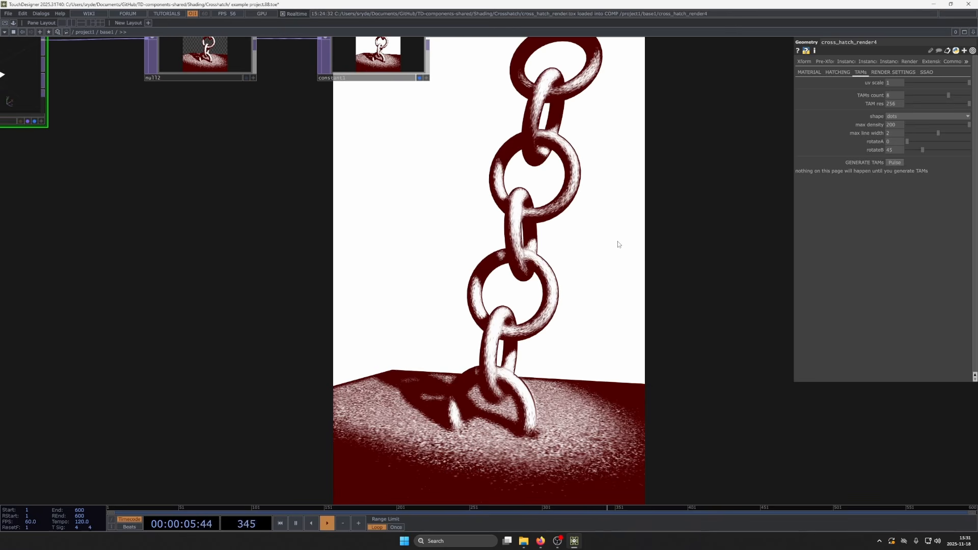
- Set the hatch shape to lines, try a max density of 100, and settle on 76 with regenerated TAMs
left_click(897, 115)
left_click(899, 139)
left_click(901, 162)
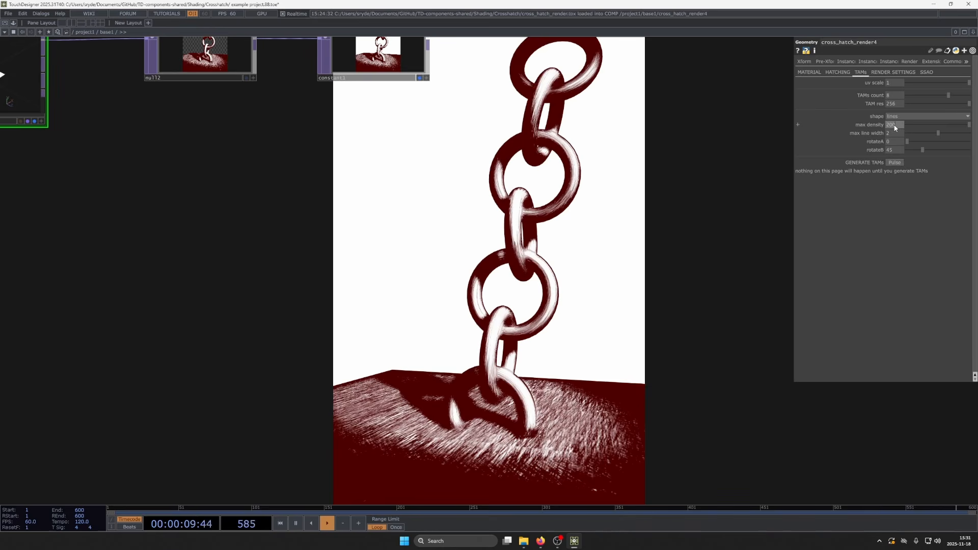
type("1")
left_click(897, 162)
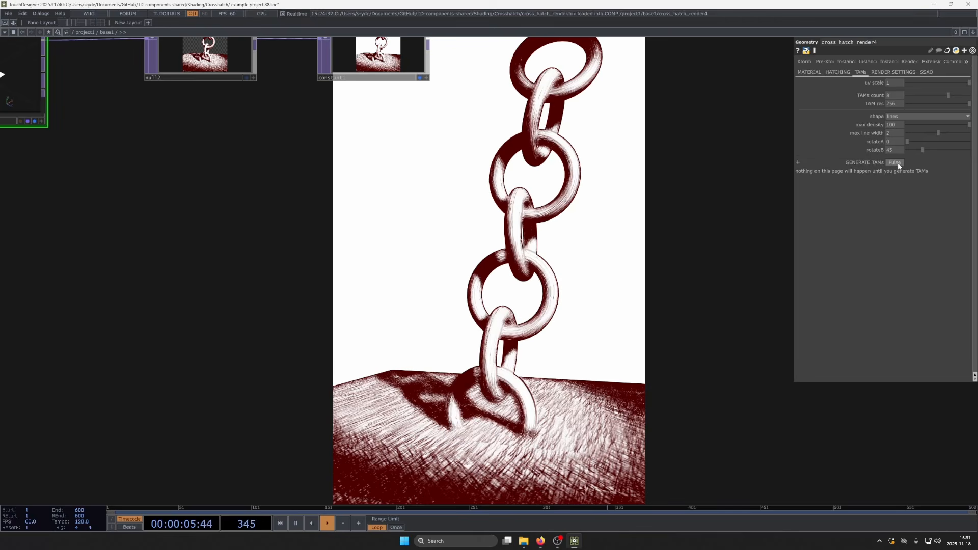
left_click_drag(896, 124, 897, 114)
left_click(896, 161)
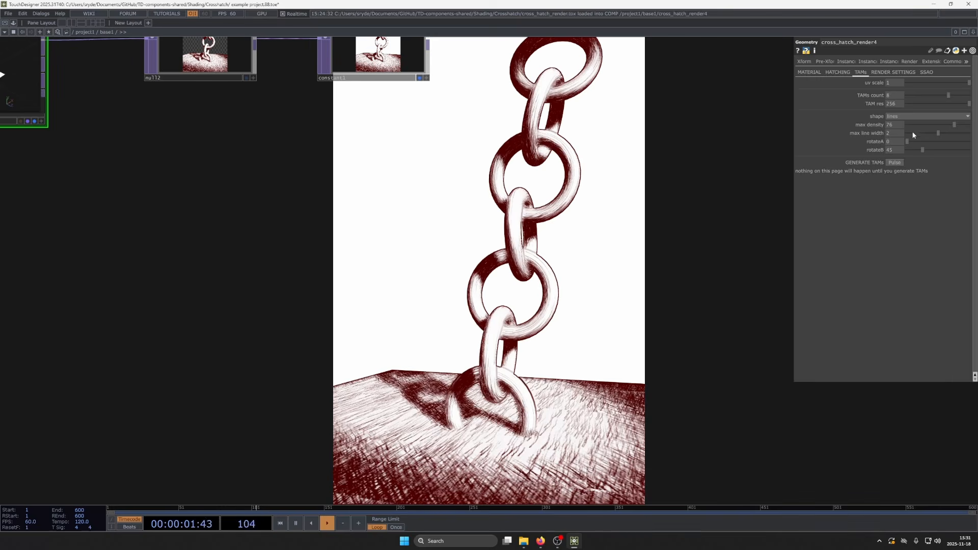
- Set rotateB to 0 and regenerate the TAMs so all hatch lines share one direction
left_click_drag(639, 270, 675, 348)
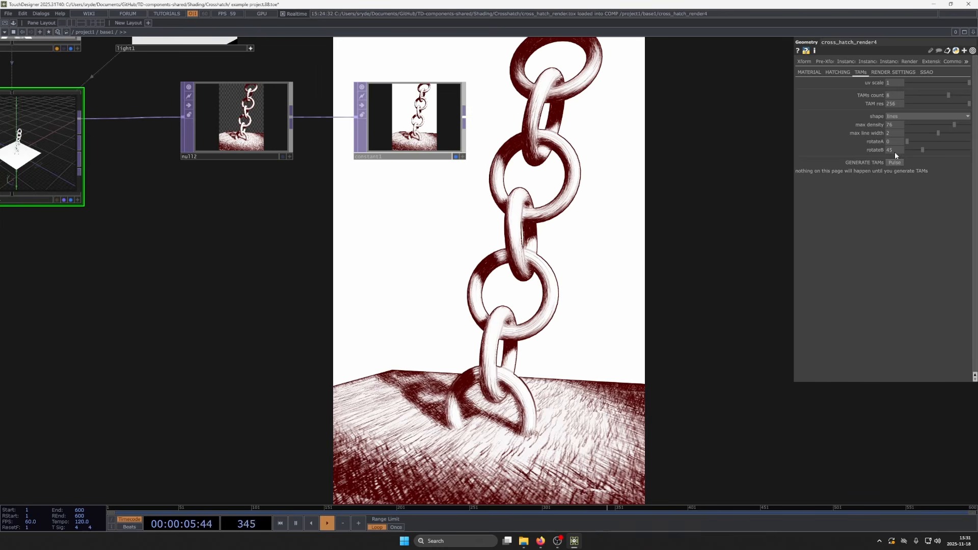
left_click(900, 164)
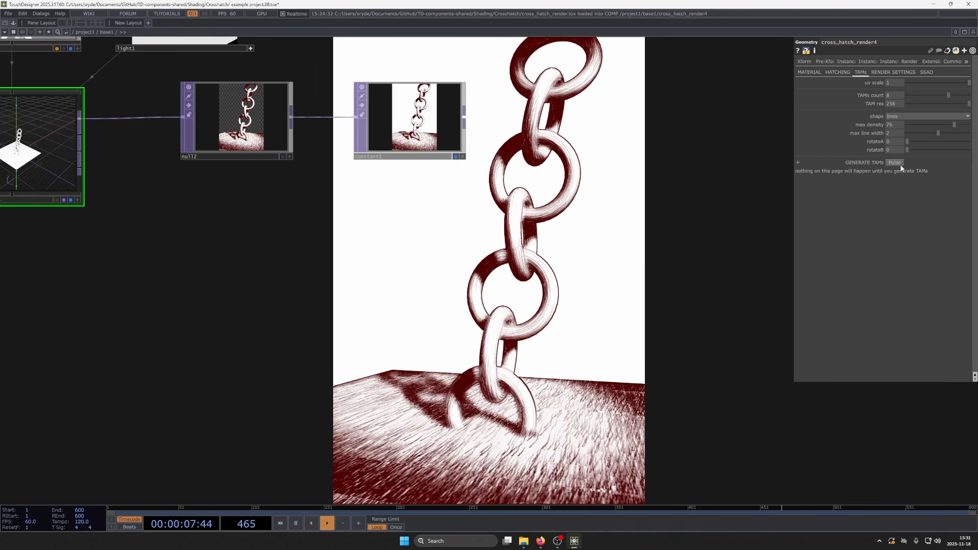
left_click_drag(656, 409, 824, 489)
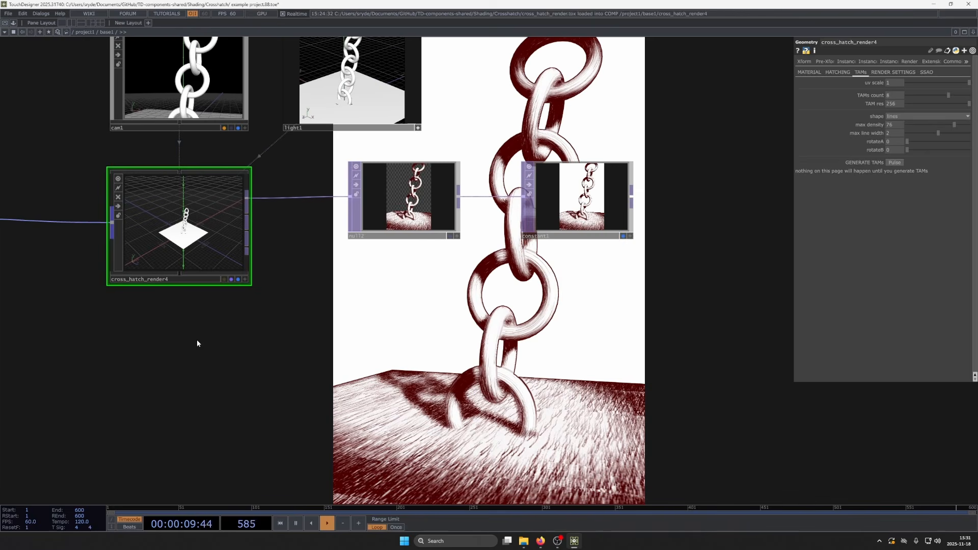
- Open the TAM texture null inside cross_hatch_render4 in a floating viewer, and enlarge it beside the parent network
scroll(195, 306, "up", 5)
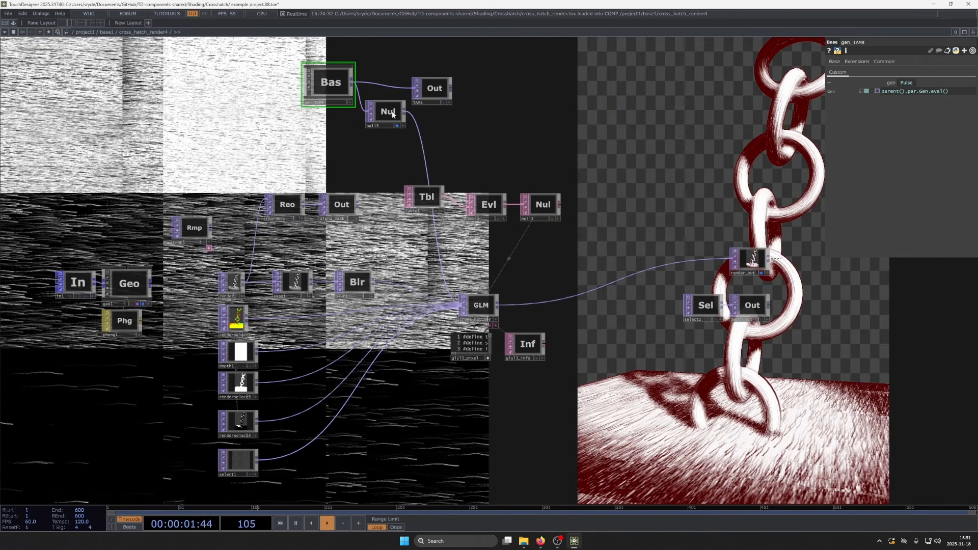
right_click(392, 114)
left_click(408, 109)
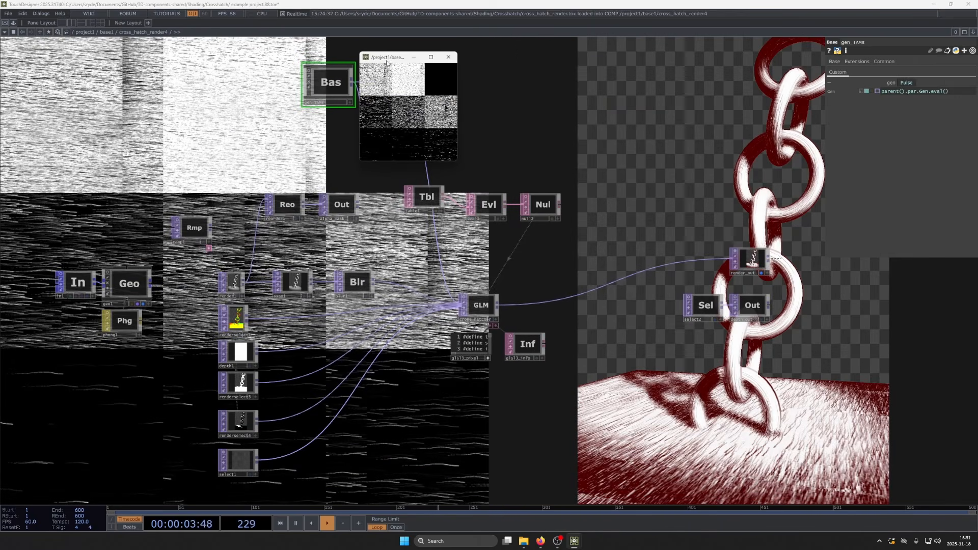
left_click_drag(386, 59, 112, 100)
scroll(428, 148, "down", 5)
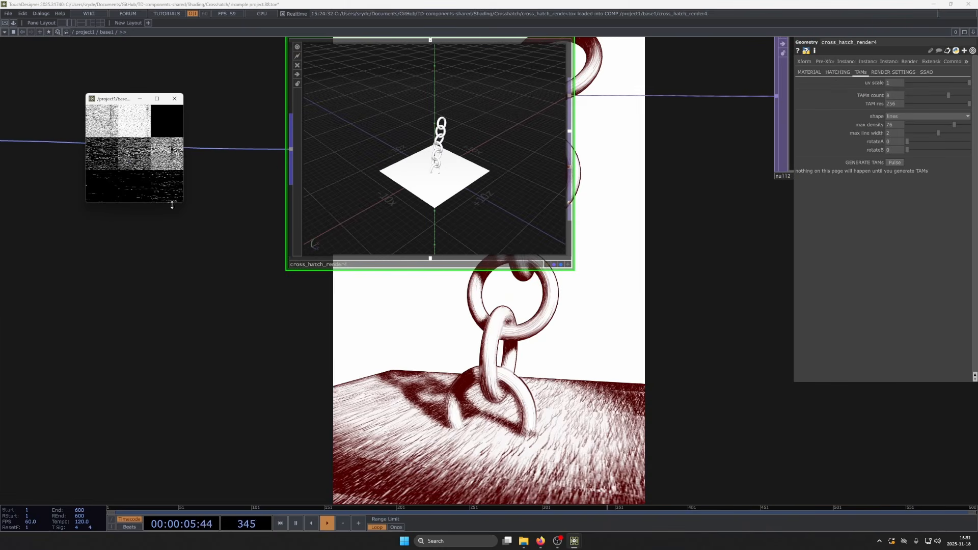
left_click_drag(182, 203, 364, 383)
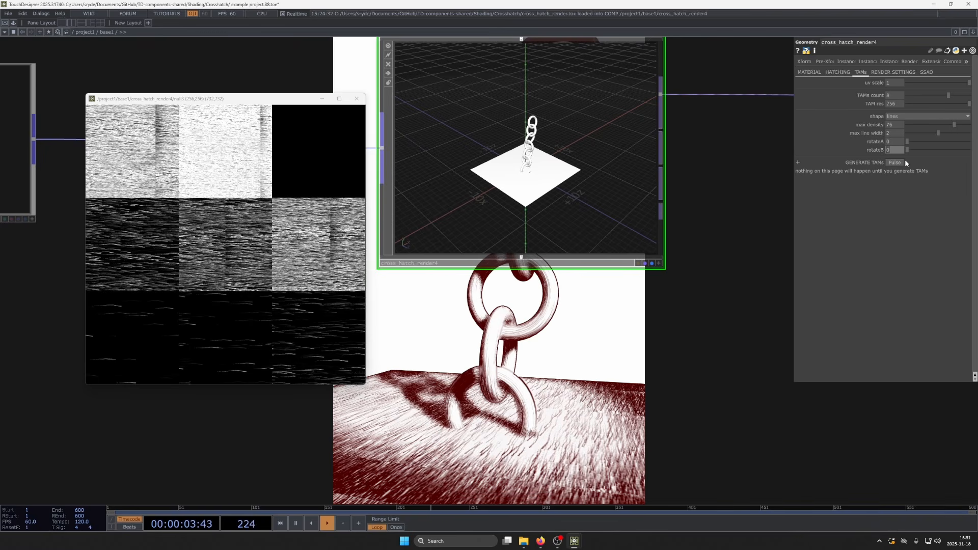
- Set rotateB to 90 and regenerate the TAMs for perpendicular cross-hatching
type("90")
left_click(893, 162)
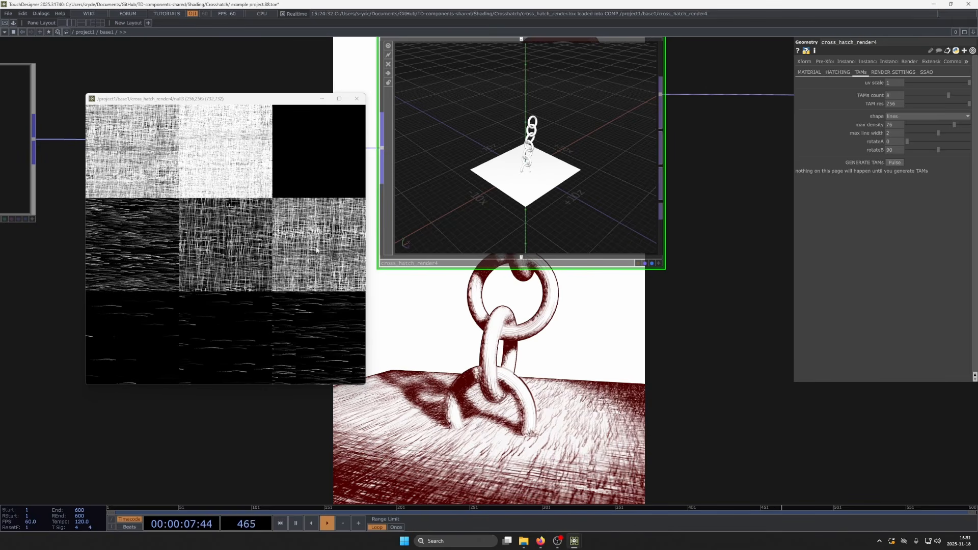
scroll(448, 228, "down", 8)
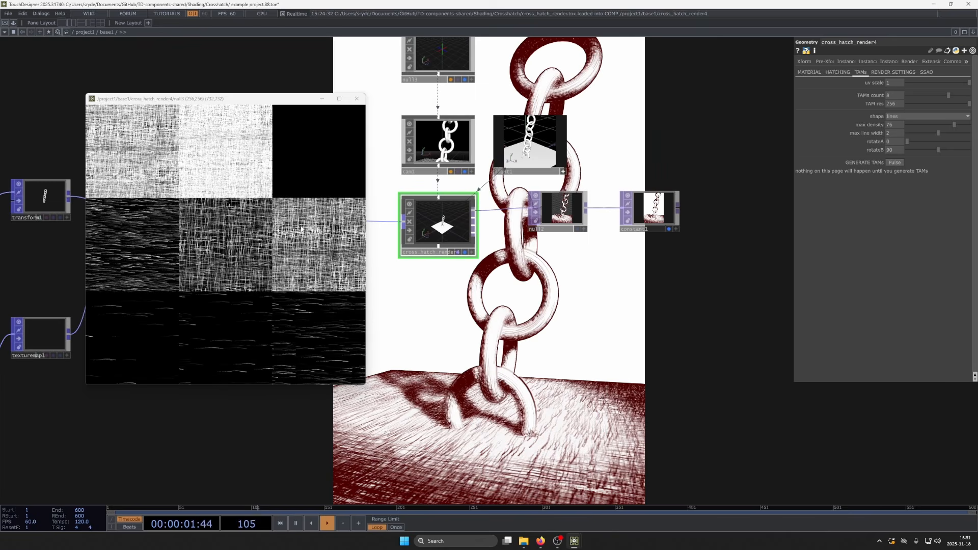
- Try a steeper rotateA angle with regenerated TAMs, and return rotateA to 0 with another regeneration
left_click_drag(483, 310, 513, 300)
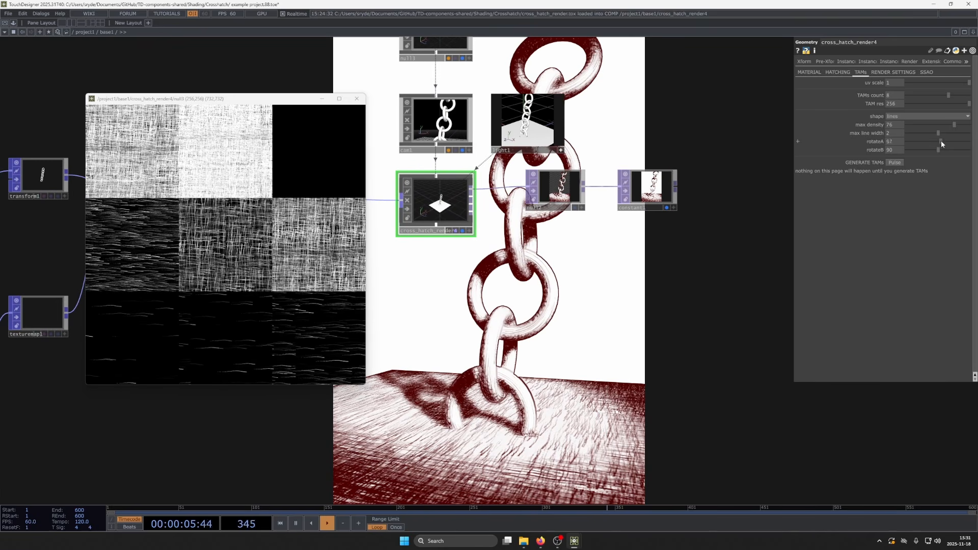
left_click(900, 162)
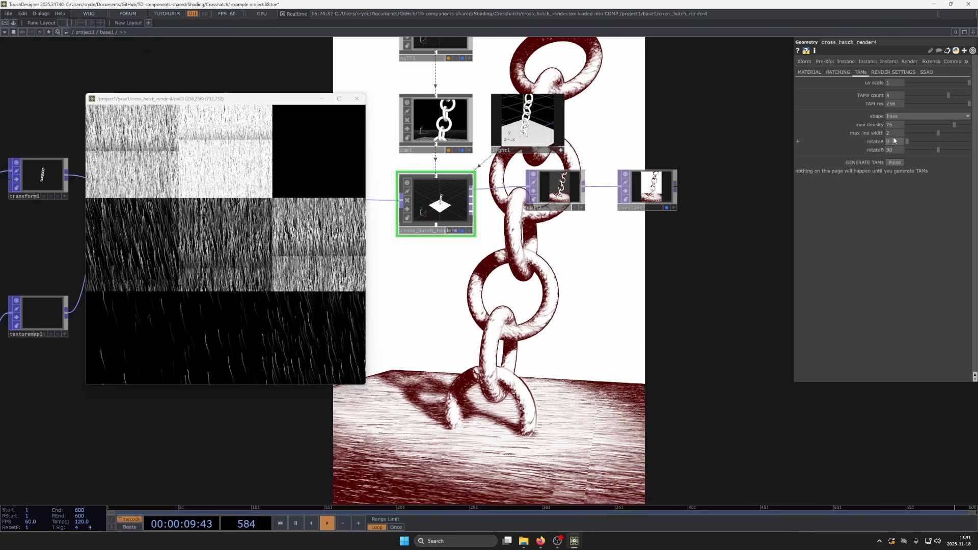
left_click(892, 163)
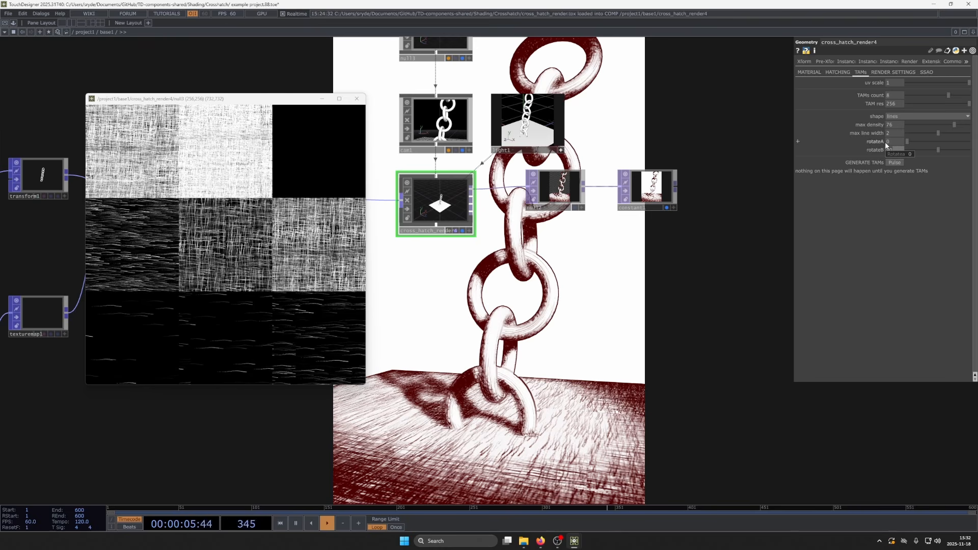
- Set rotateB to 45 and regenerate the TAMs for diagonally crossing hatch lines
type("45")
left_click(891, 163)
left_click_drag(573, 354, 566, 262)
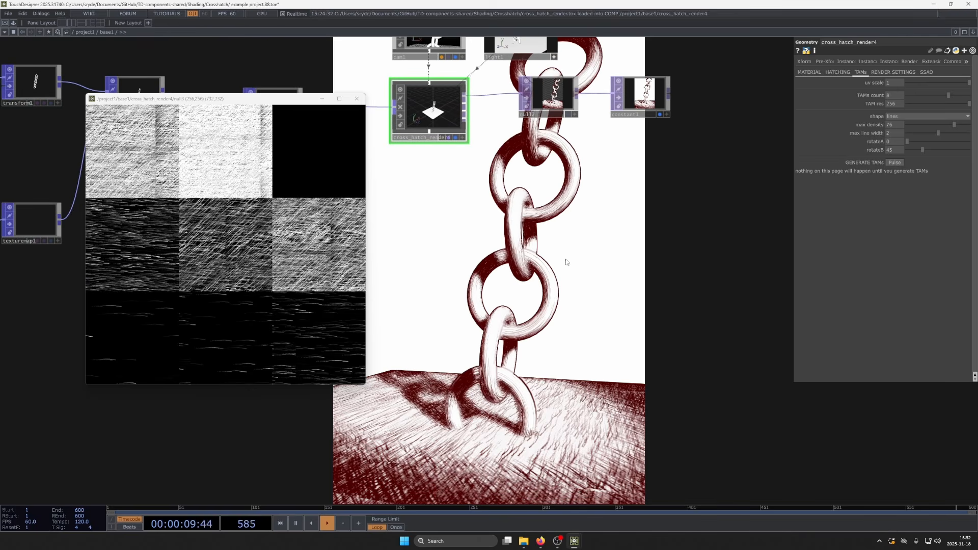
scroll(540, 266, "down", 3)
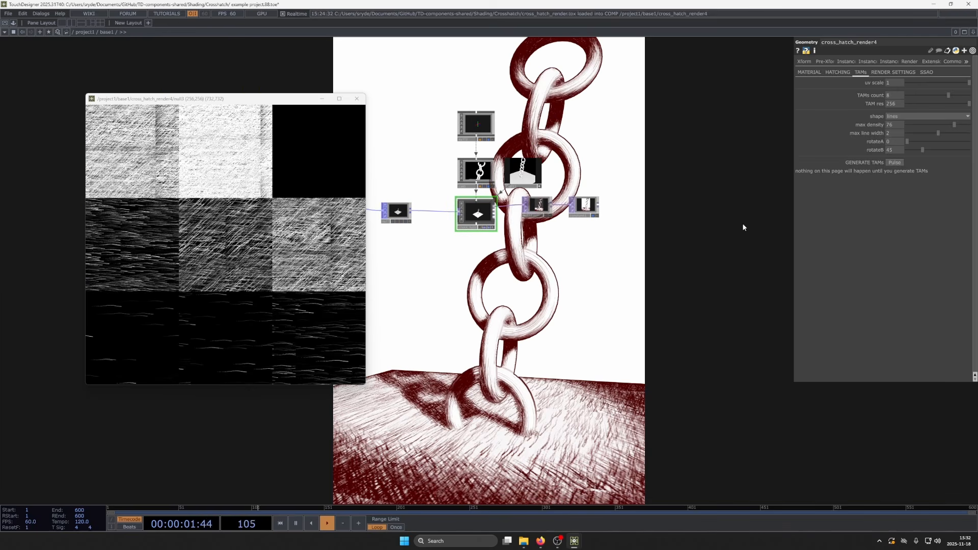
- Try the cross hatch shape with regenerated TAMs, and switch the shape back to lines with another regeneration
left_click(899, 116)
left_click(894, 129)
left_click(895, 163)
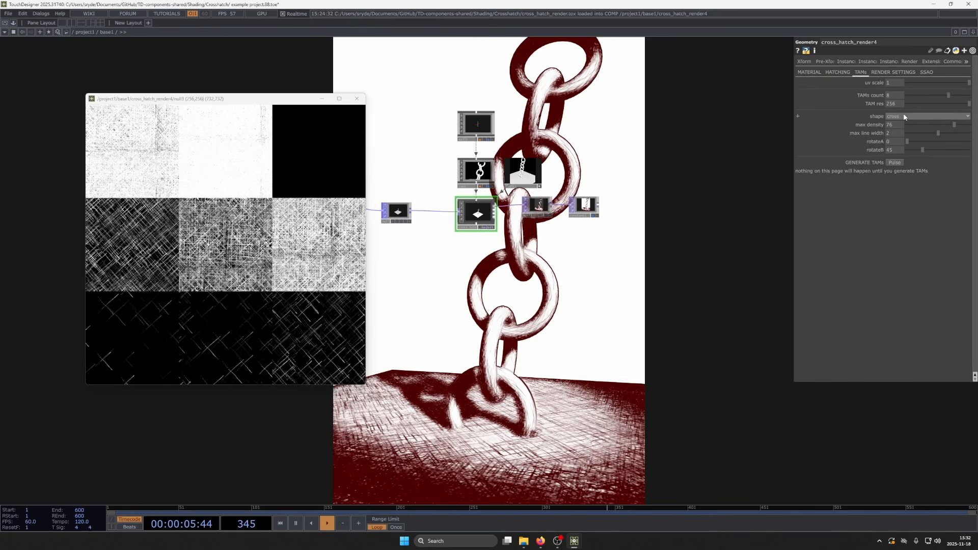
left_click(904, 116)
left_click(891, 140)
left_click(894, 163)
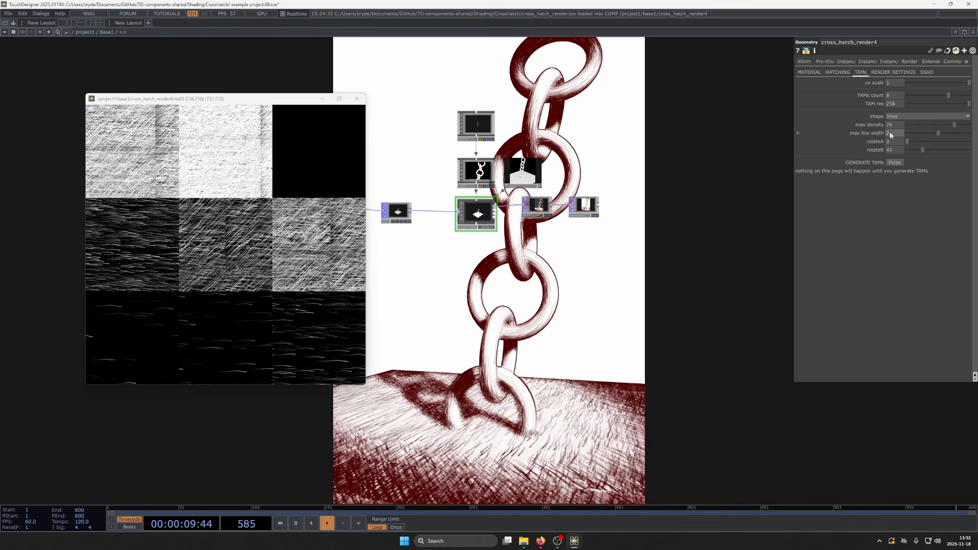
- Try thicker hatching by raising the max line width to 3 and higher, regenerating the TAMs each time
left_click_drag(892, 133, 902, 133)
left_click(896, 162)
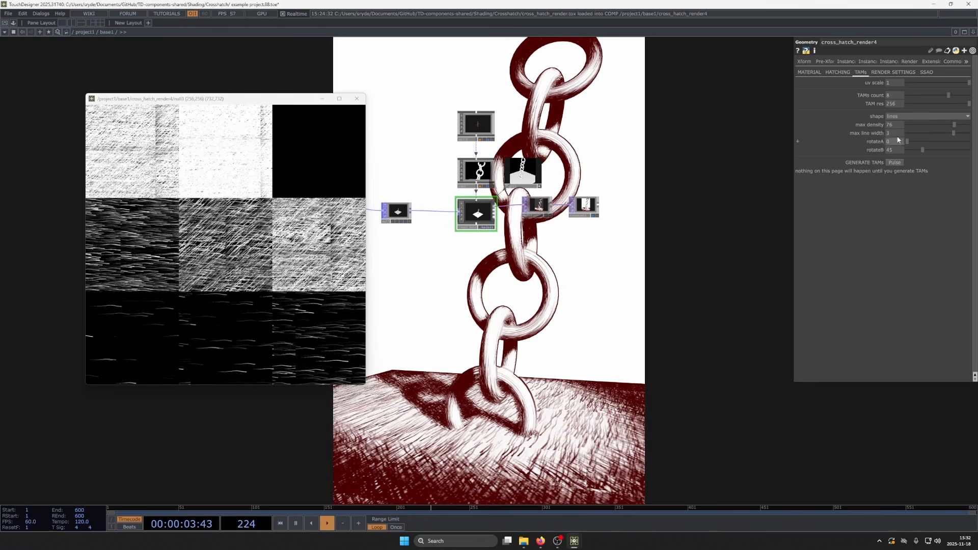
middle_click_drag(899, 132, 897, 122)
left_click(894, 163)
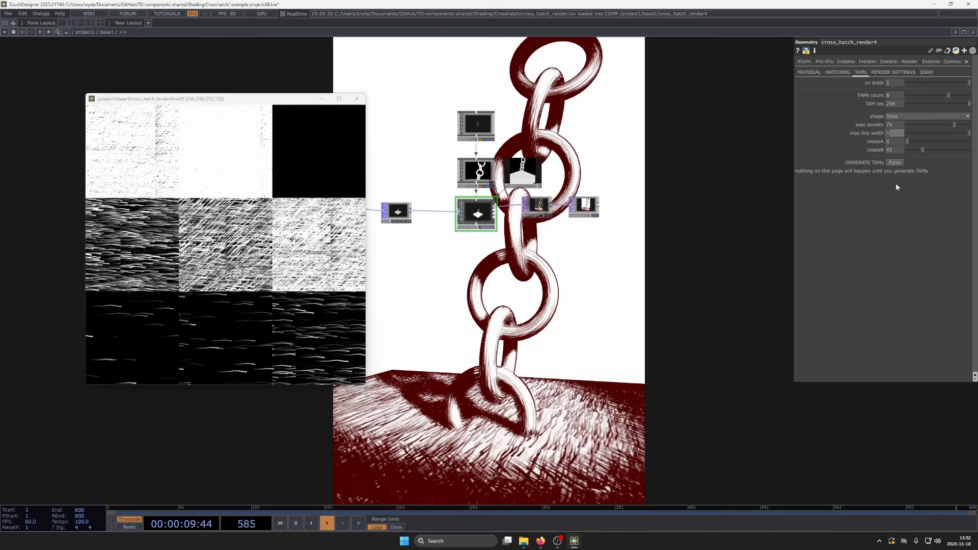
- Set the max line width to 1 and the TAM res to 512, regenerating the TAMs after each change
type("1")
left_click(900, 163)
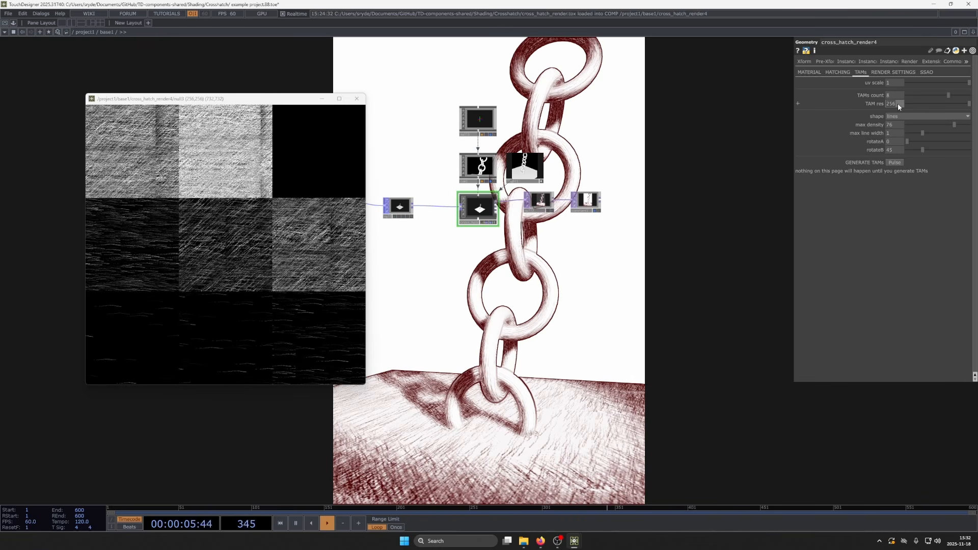
left_click(900, 162)
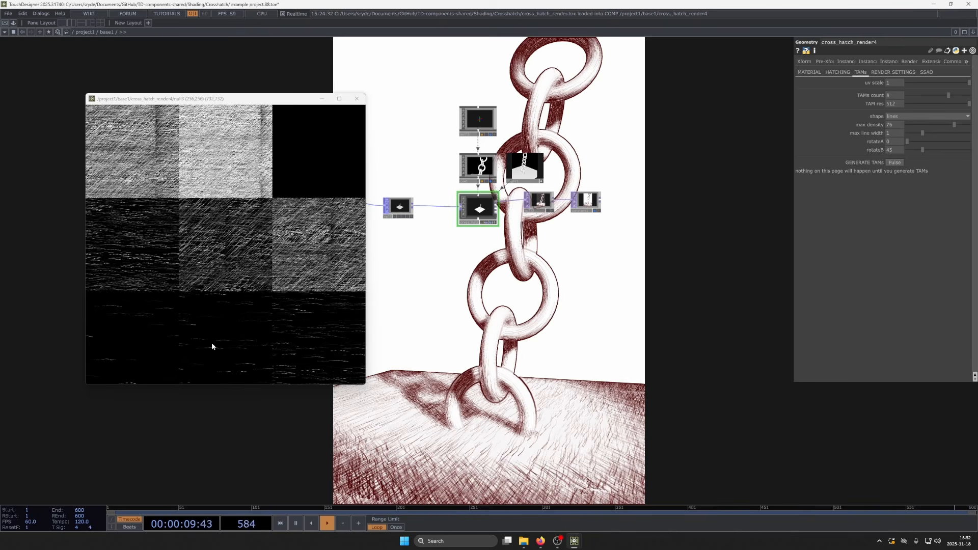
- Try a square 1280 by 1280 render resolution for cross_hatch_render4, and restore the height to 1920
left_click_drag(567, 311, 550, 268)
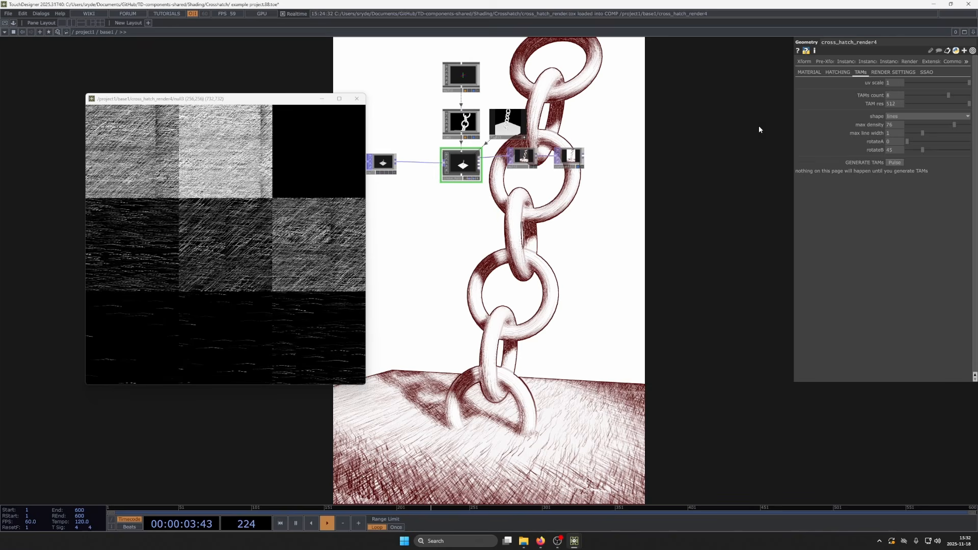
left_click(894, 73)
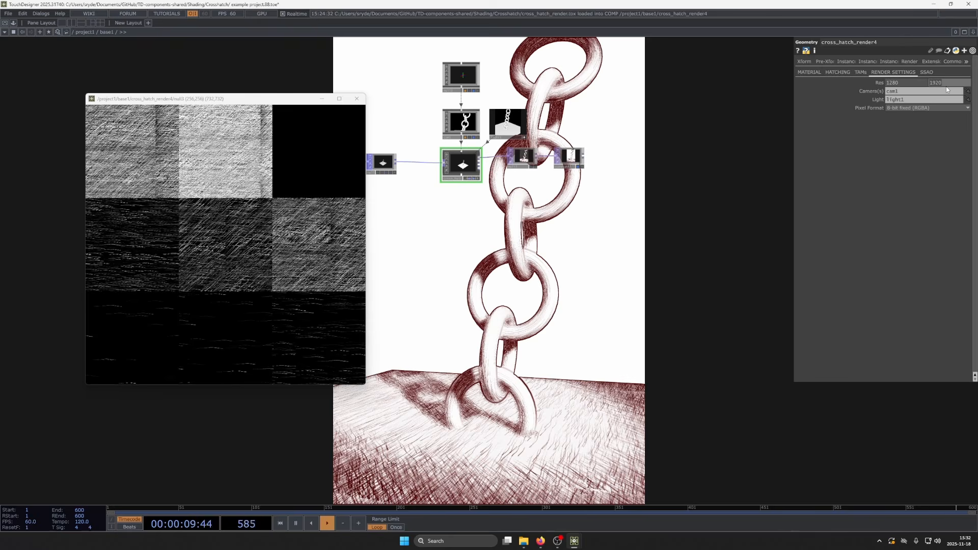
type("1280")
left_click(822, 202)
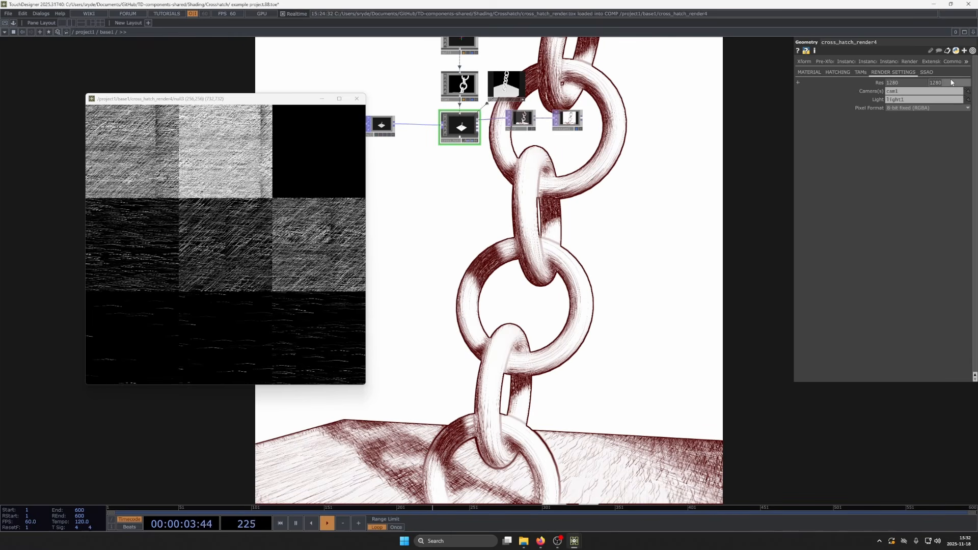
type("1920")
key("Return")
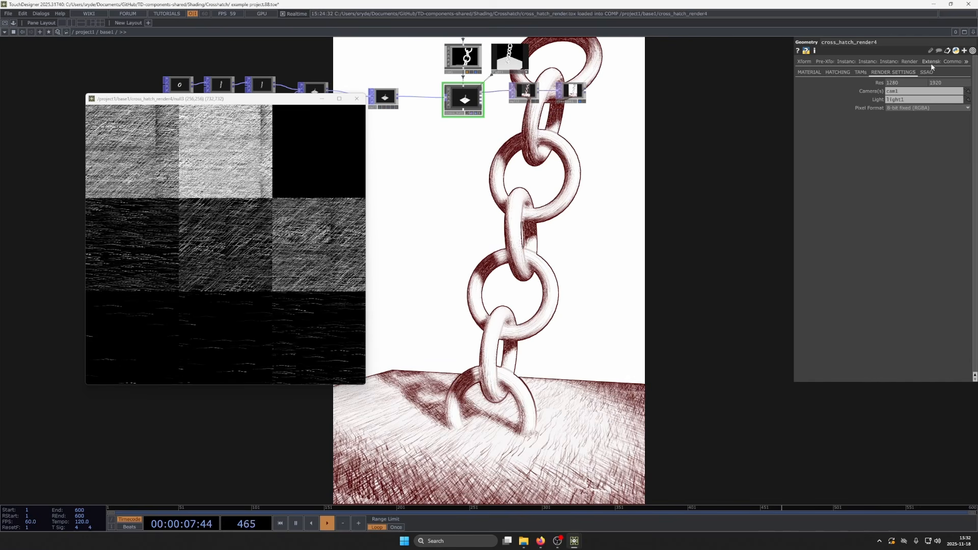
- Go through the SSAO quality options of cross_hatch_render4 and keep the quality at Low
left_click(926, 72)
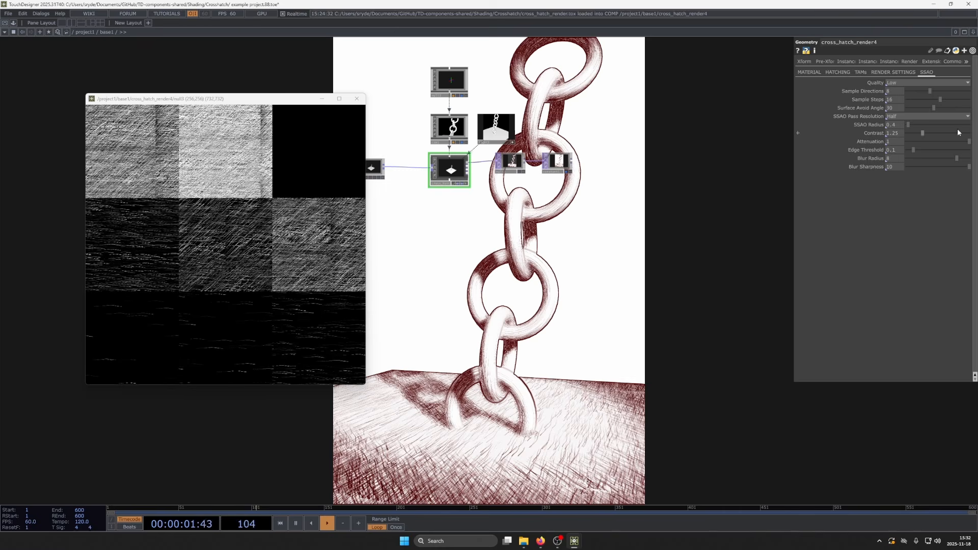
left_click(901, 82)
left_click(901, 96)
left_click(901, 83)
left_click(900, 89)
mouse_move(896, 157)
middle_mouse_down()
mouse_move(886, 158)
mouse_move(896, 159)
middle_mouse_up()
- Select light1 and examine its shadow settings, comparing them with a close-up of the shadow in the rendered hatching
left_click_drag(492, 325, 503, 352)
left_click_drag(478, 291, 520, 377)
scroll(520, 377, "down", 3)
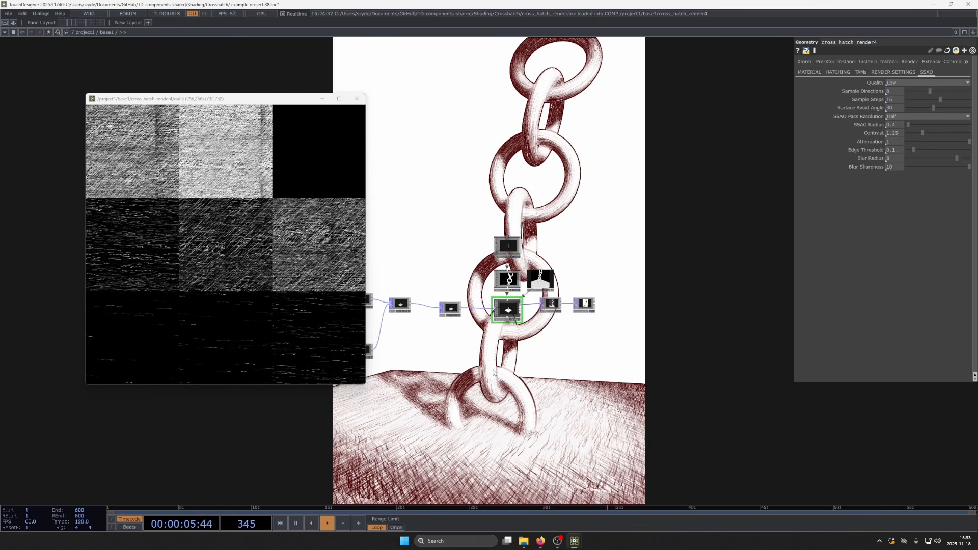
scroll(512, 376, "up", 3)
scroll(565, 266, "up", 5)
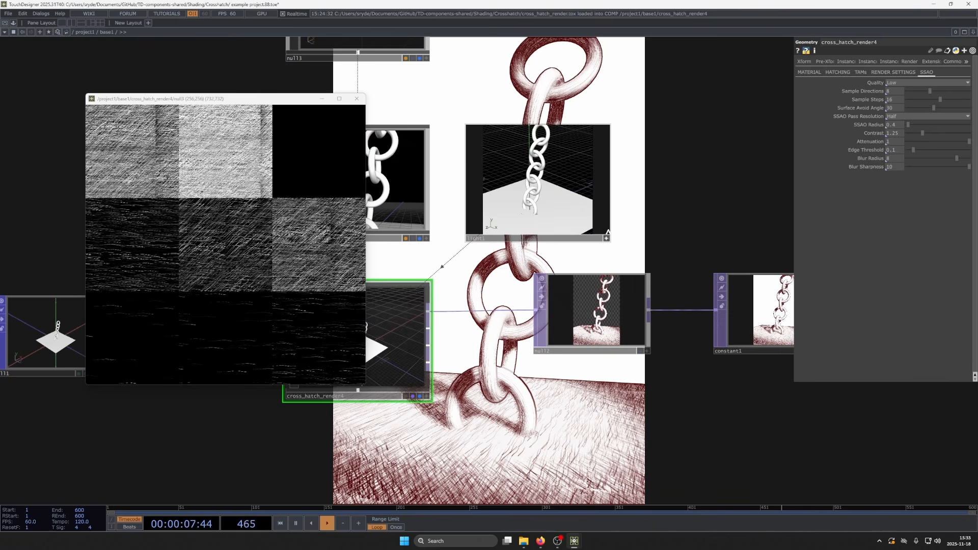
left_click(601, 238)
left_click_drag(719, 210, 684, 197)
scroll(582, 332, "up", 10)
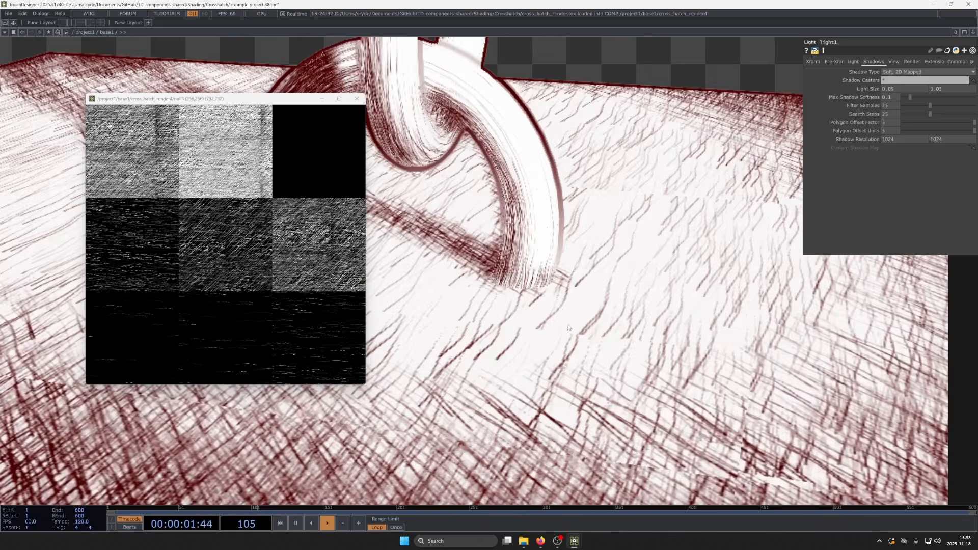
scroll(546, 186, "down", 10)
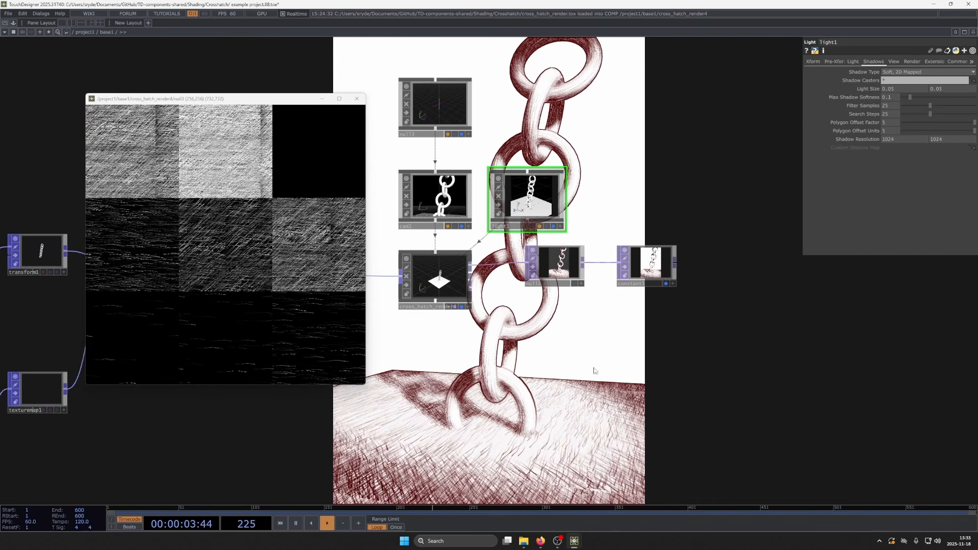
- Set light1's Z translation to 30.05851 to shift the light slightly
left_click(849, 62)
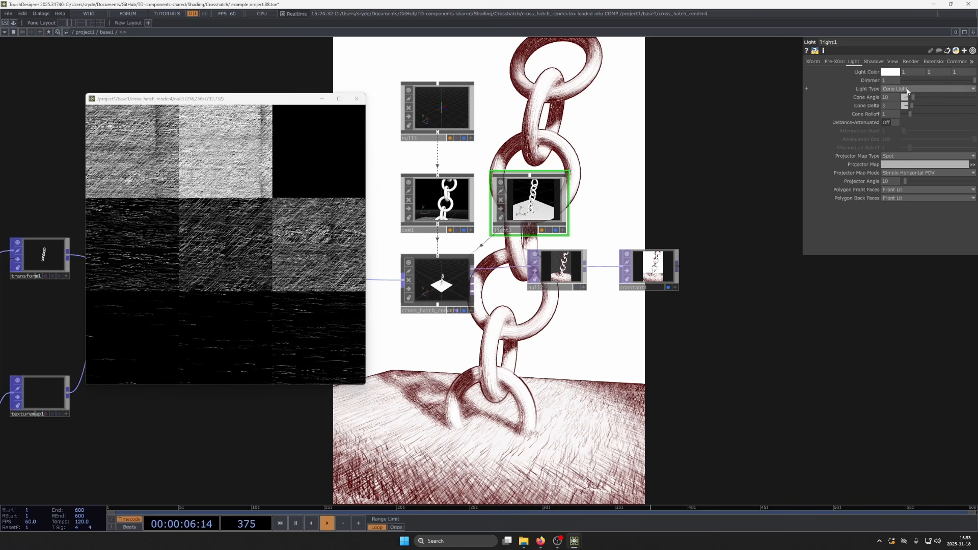
left_click(819, 62)
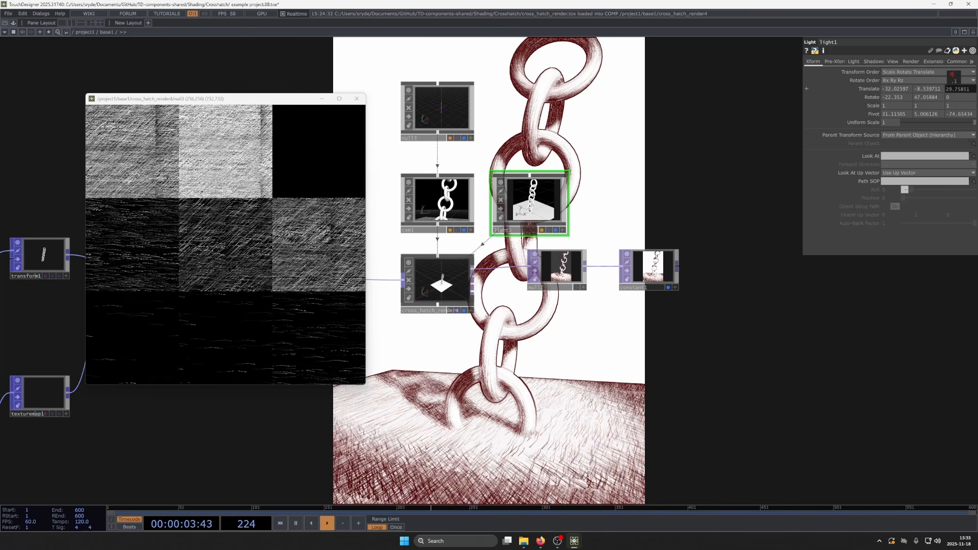
left_click_drag(953, 77, 956, 78)
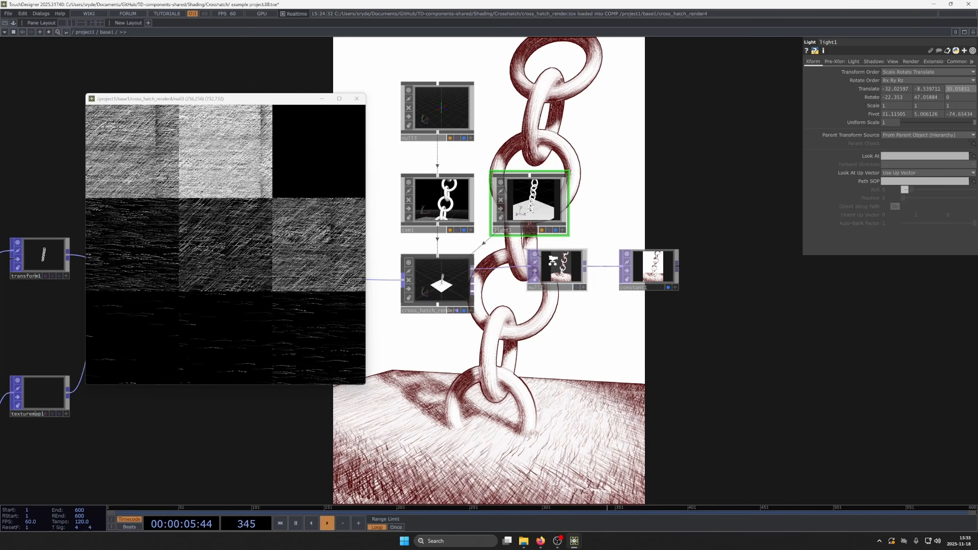
key("h")
left_click_drag(689, 311, 869, 328)
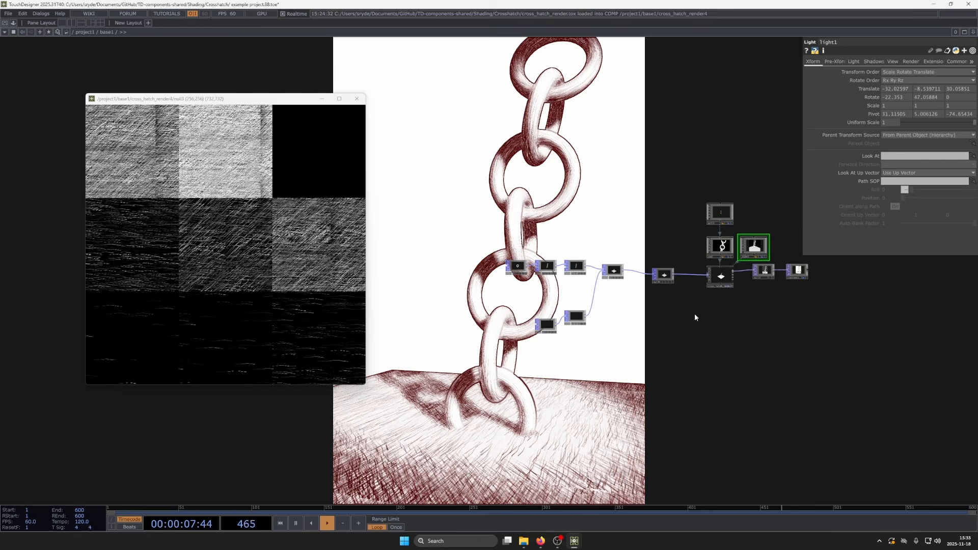
left_click_drag(715, 323, 600, 302)
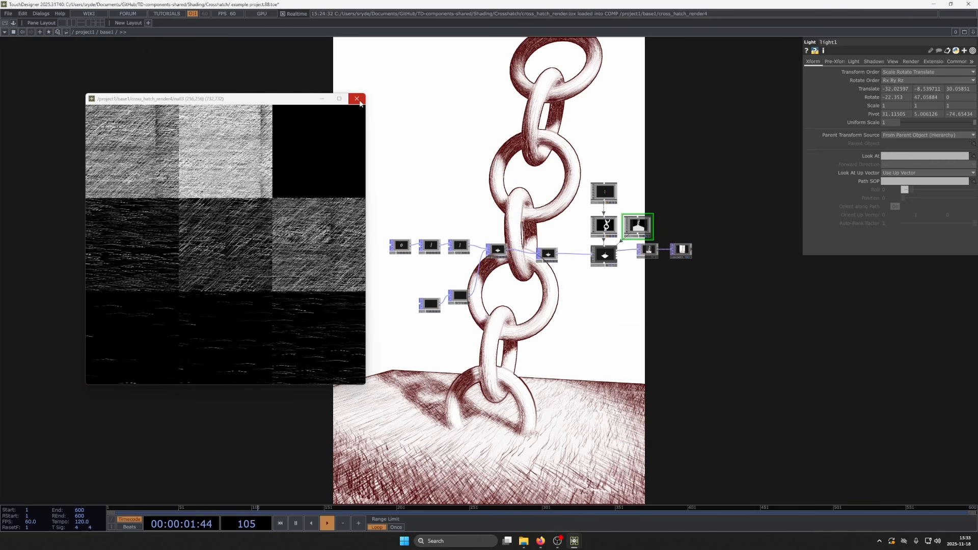
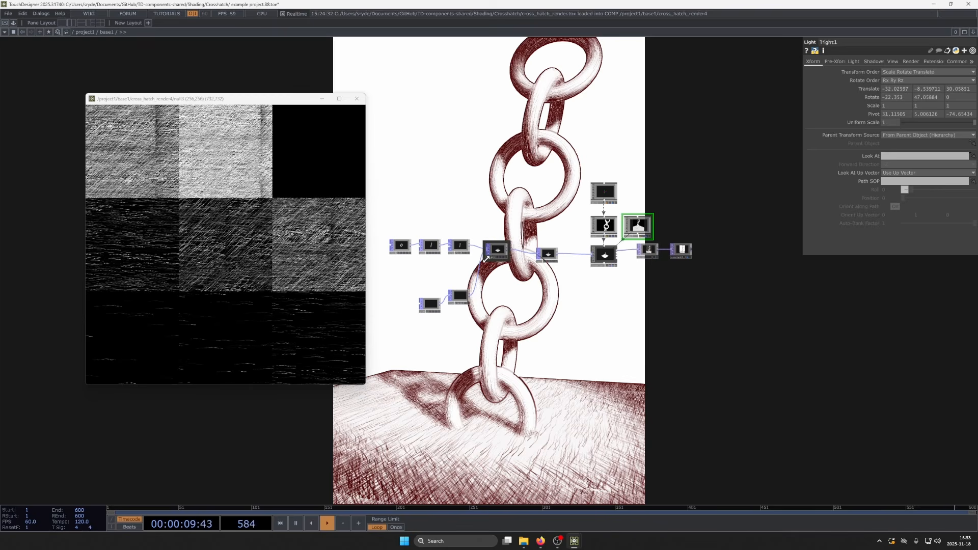
- Close the null3 viewer window, then in tutorial_file move the plane1 and torus1 branches farther away from merge1
left_click(356, 98)
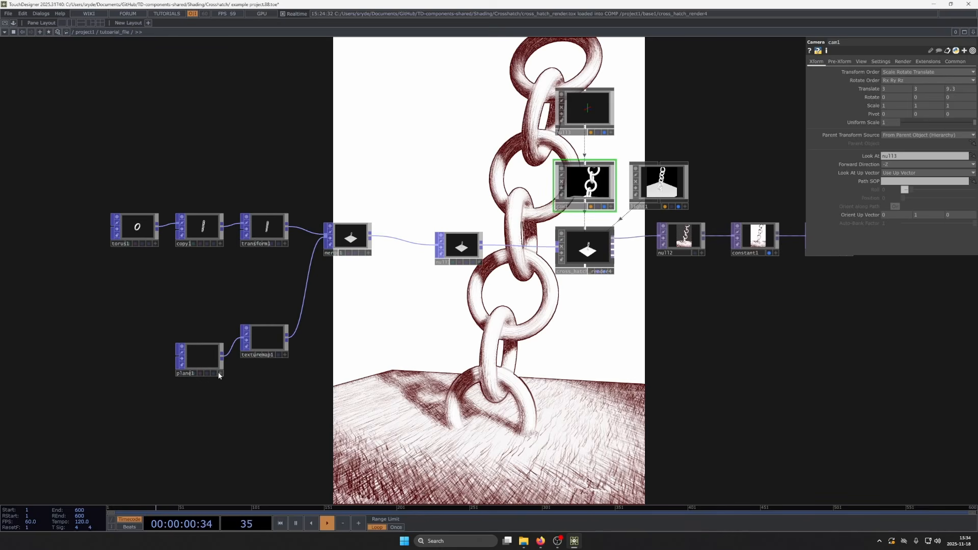
left_click_drag(196, 316, 285, 407)
left_click_drag(273, 345, 226, 354)
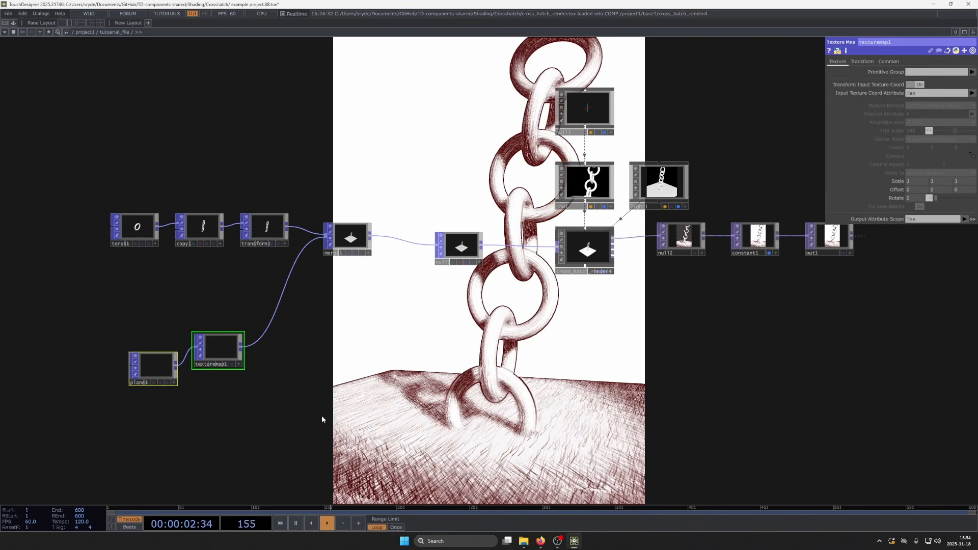
left_click_drag(48, 179, 298, 275)
left_click_drag(258, 228, 222, 200)
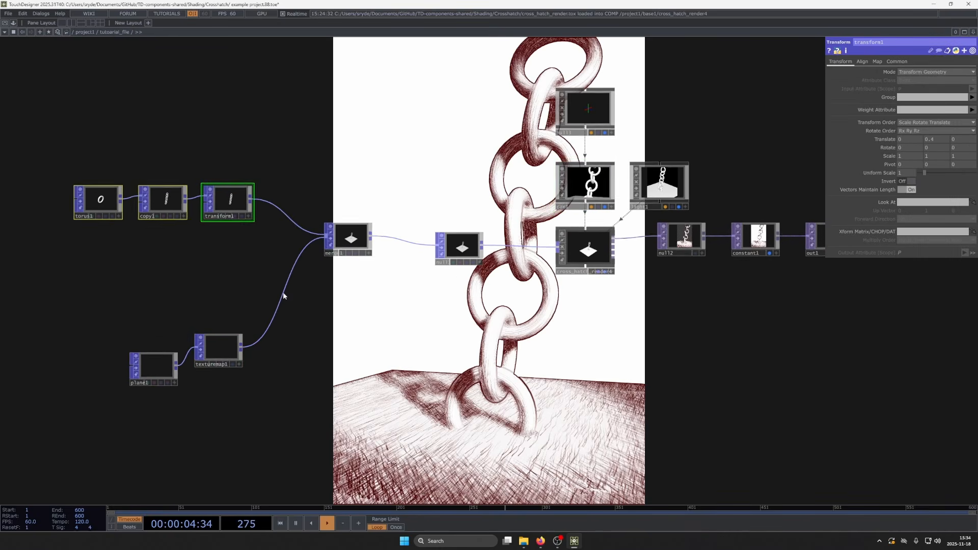
- Move torus1 and copy1 away from transform1 to leave a wide gap for more operators in the chain branch
left_click_drag(333, 308, 611, 357)
mouse_move(298, 183)
right_mouse_down()
mouse_move(323, 210)
mouse_move(502, 306)
right_mouse_up()
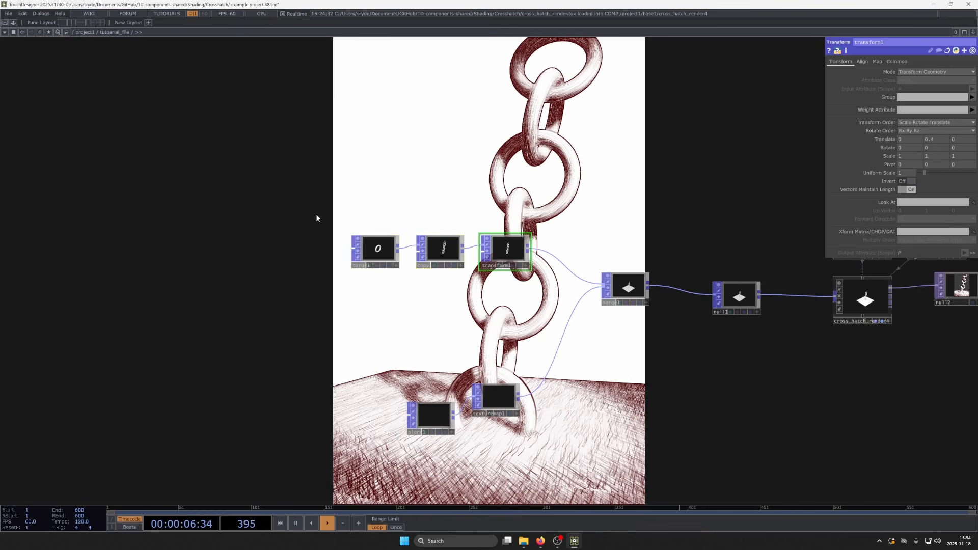
right_click_drag(300, 211, 461, 299)
left_click_drag(443, 250, 313, 250)
scroll(345, 280, "up", 5)
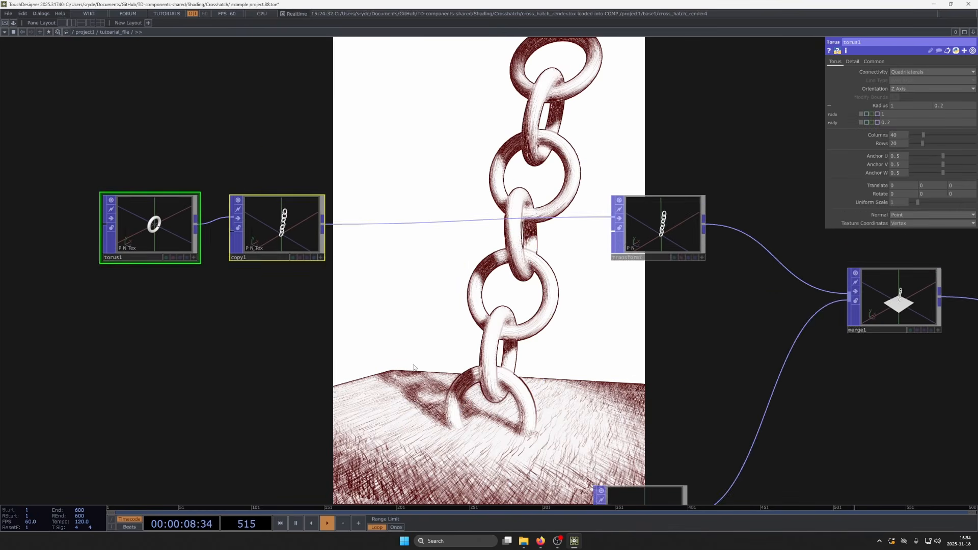
left_click_drag(513, 422, 444, 376)
scroll(441, 386, "down", 3)
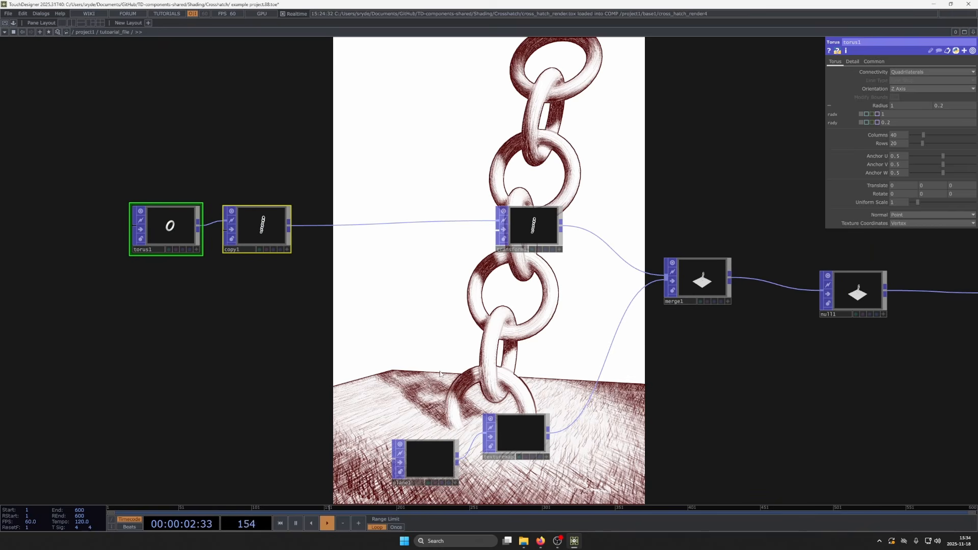
left_click_drag(439, 373, 400, 323)
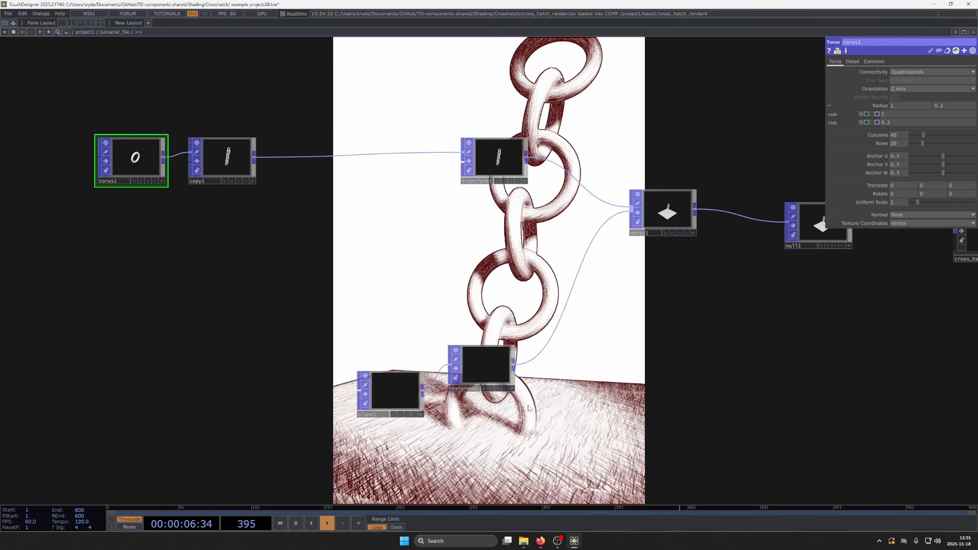
- Insert an Attribute POP between texturemap1 and merge1 in the ground plane branch
right_click(539, 359)
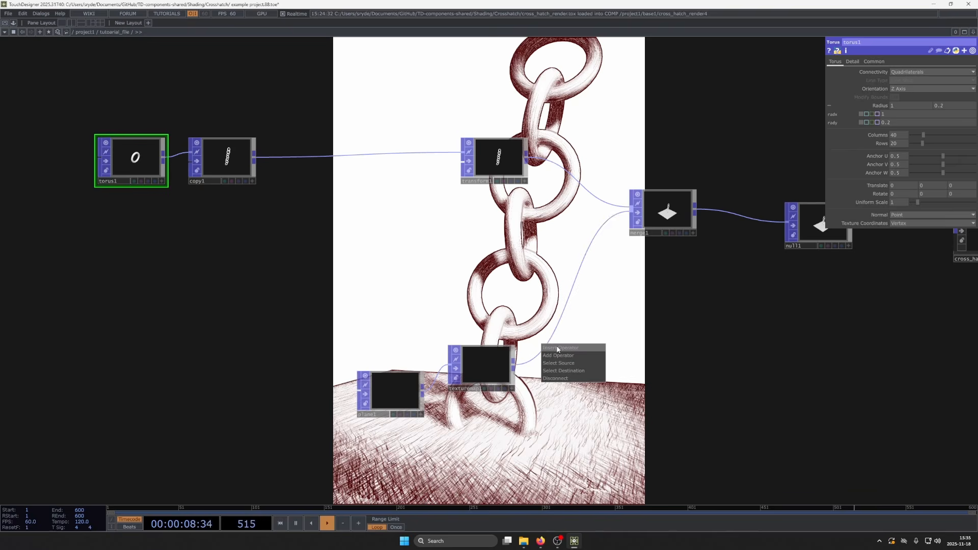
left_click(557, 349)
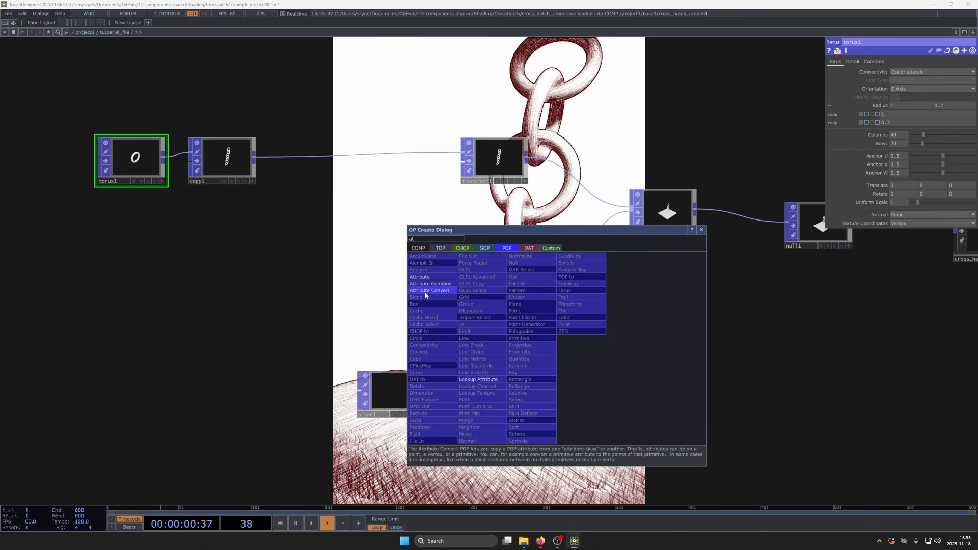
left_click(434, 276)
left_click(600, 382)
left_click_drag(689, 463, 613, 397)
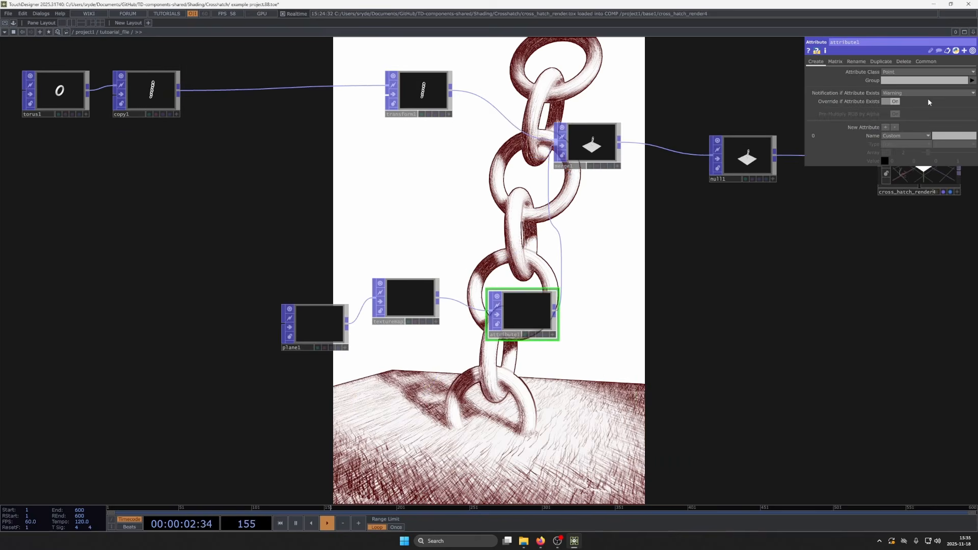
- Create a Color attribute in attribute1 with the light blue value 0.8, 0.9, 1, 1 for the ground plane
left_click(904, 135)
left_click(896, 161)
left_click_drag(694, 326, 635, 274)
left_click_drag(904, 161, 935, 161)
left_click_drag(945, 161, 906, 148)
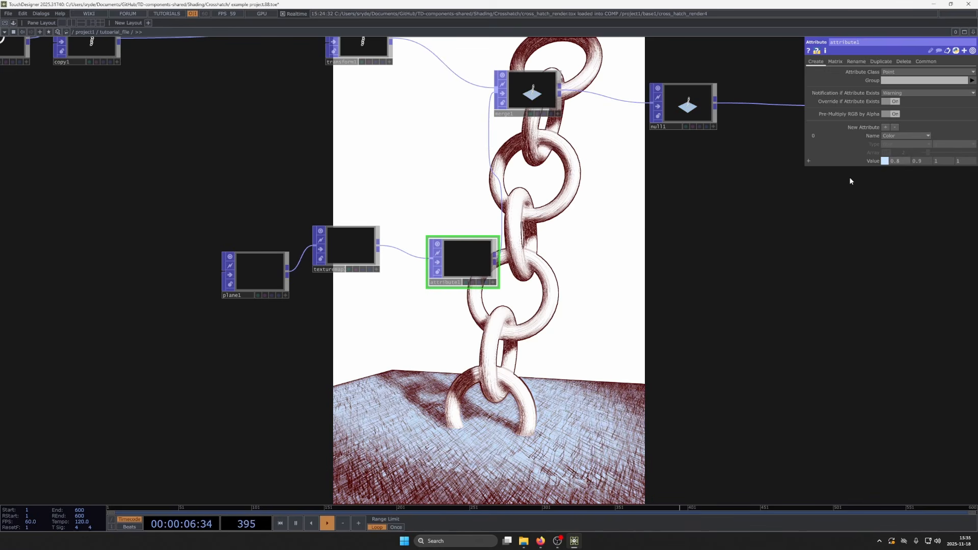
- Set copy1's CopyId Attribute to Point so each chain link carries its own copy ID
left_click_drag(864, 390, 936, 481)
left_click_drag(454, 261, 653, 361)
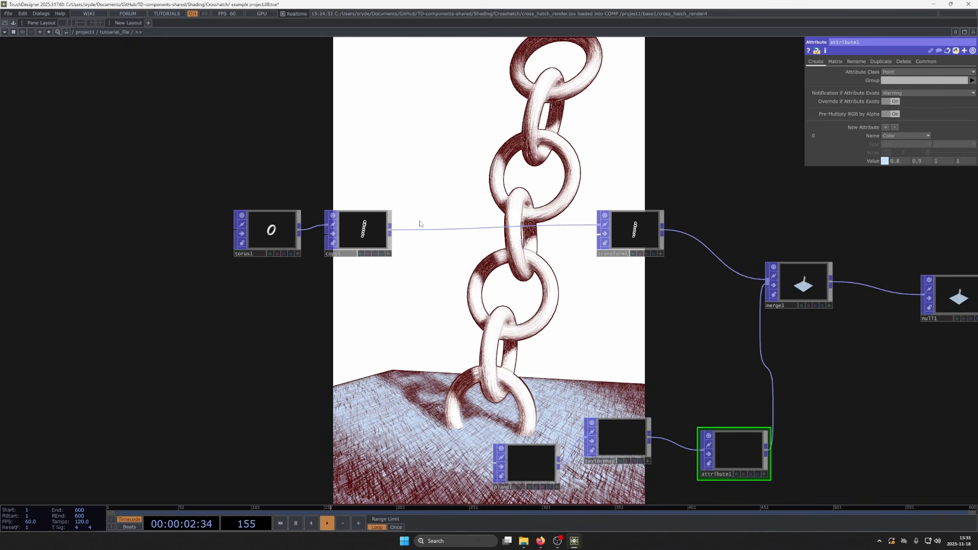
left_click(362, 234)
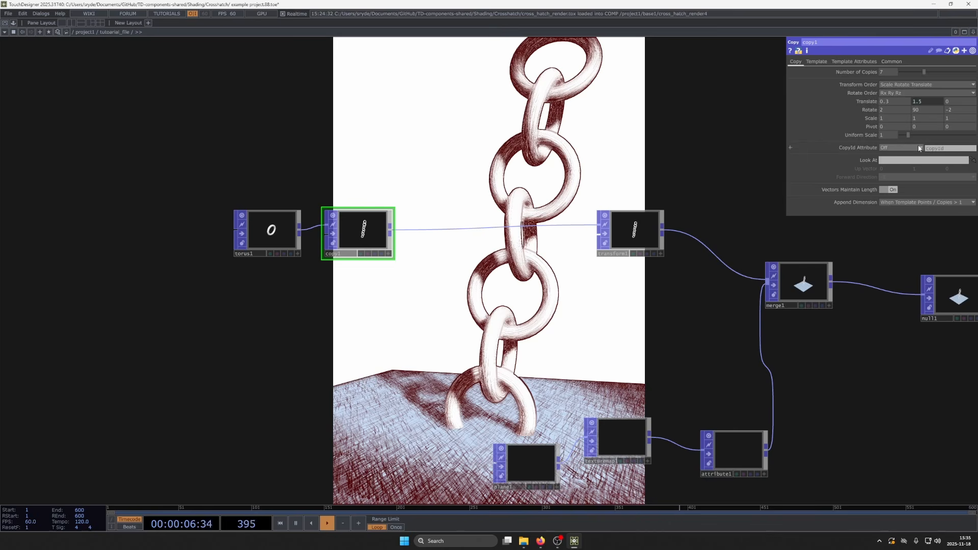
left_click(905, 148)
left_click(898, 162)
left_click_drag(584, 310, 579, 304)
- Insert a Noise POP between copy1 and transform1
right_click(468, 222)
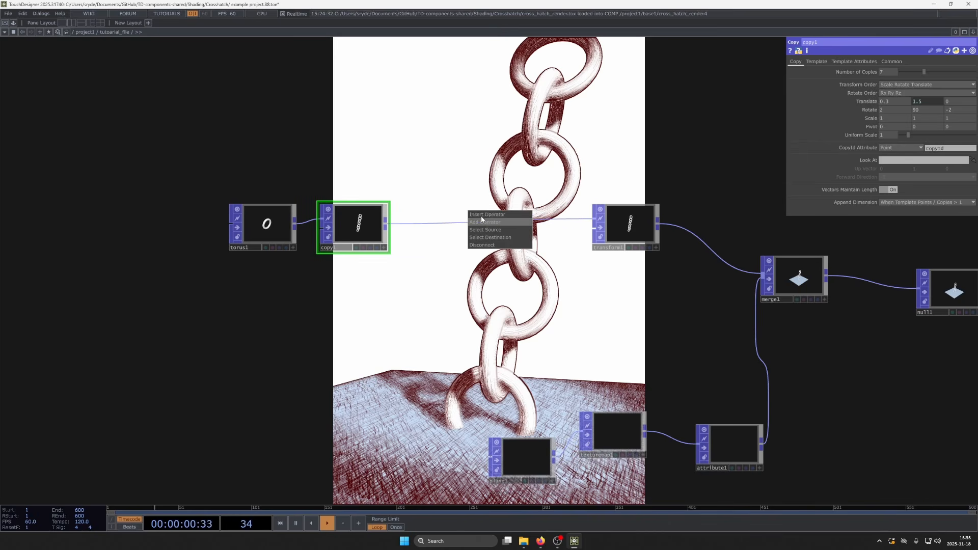
left_click(481, 216)
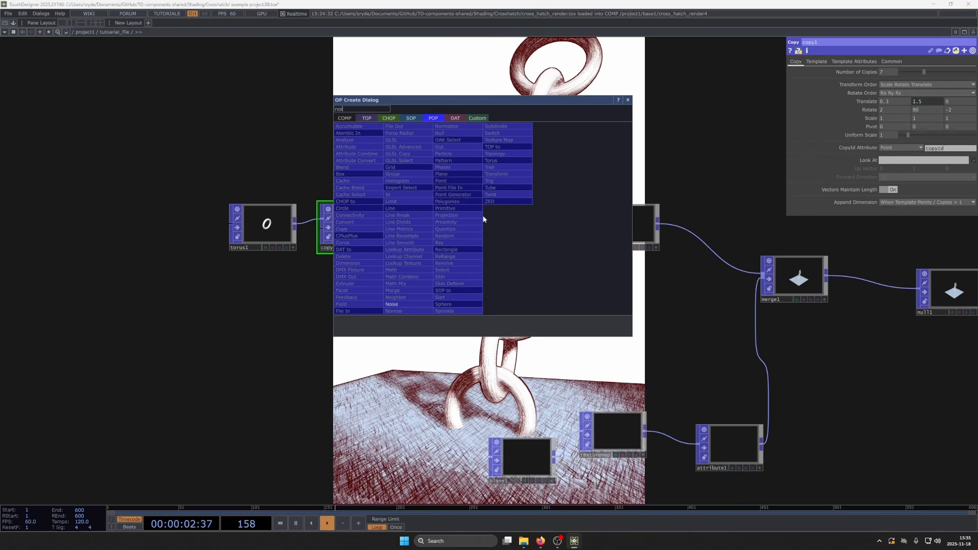
left_click(405, 304)
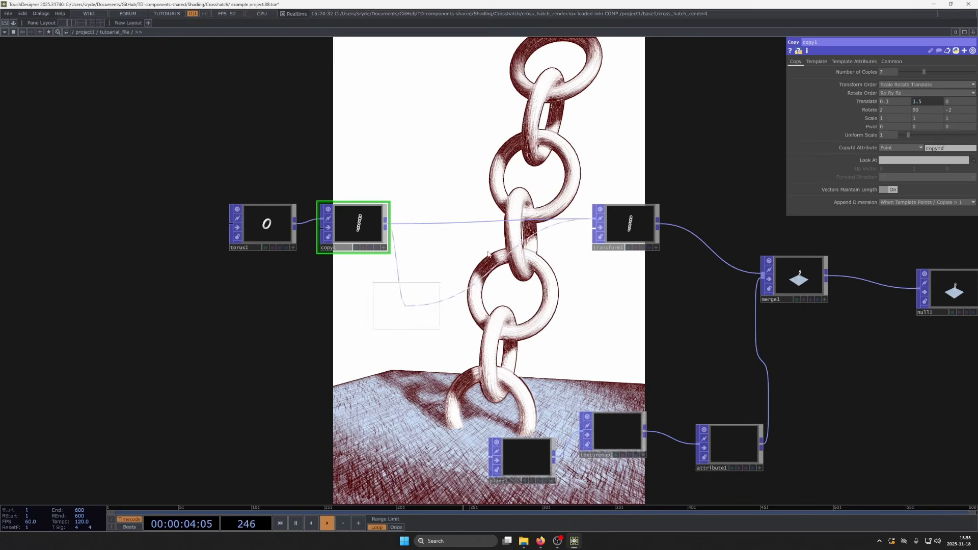
left_click(457, 228)
- Shift torus1 and copy1 back and move noise1 toward transform1 to open a gap between copy1 and noise1
left_click_drag(302, 308, 448, 320)
right_click_drag(260, 114, 617, 326)
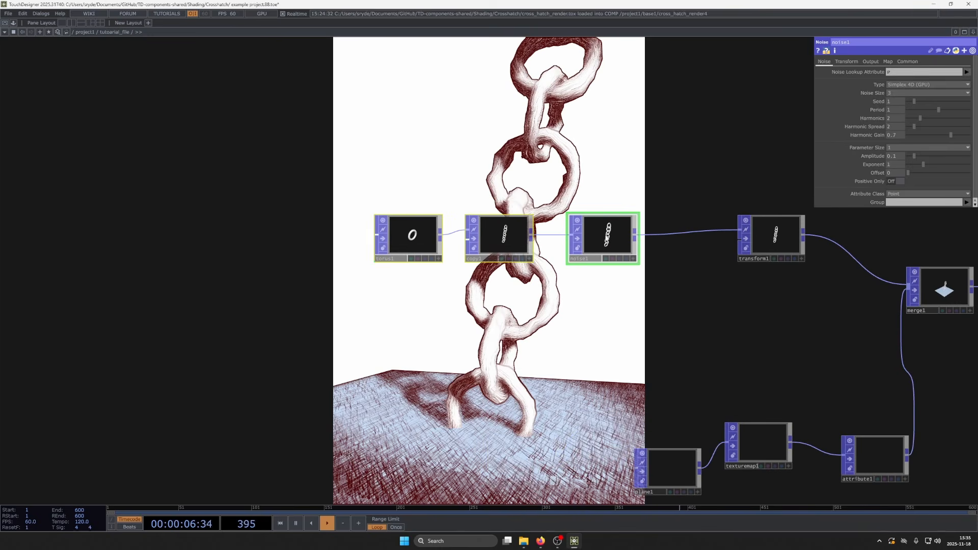
left_click_drag(477, 225, 307, 212)
left_click_drag(479, 327, 437, 330)
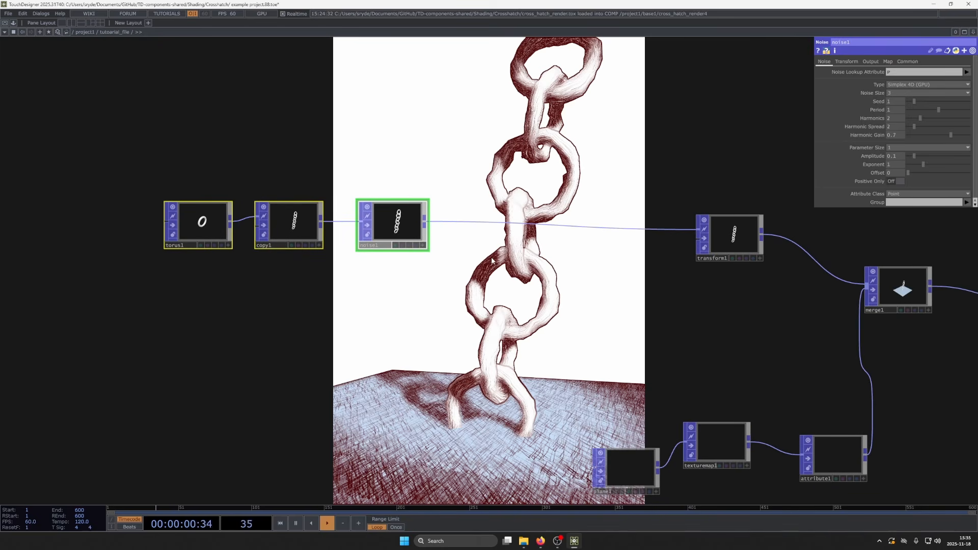
left_click(402, 232)
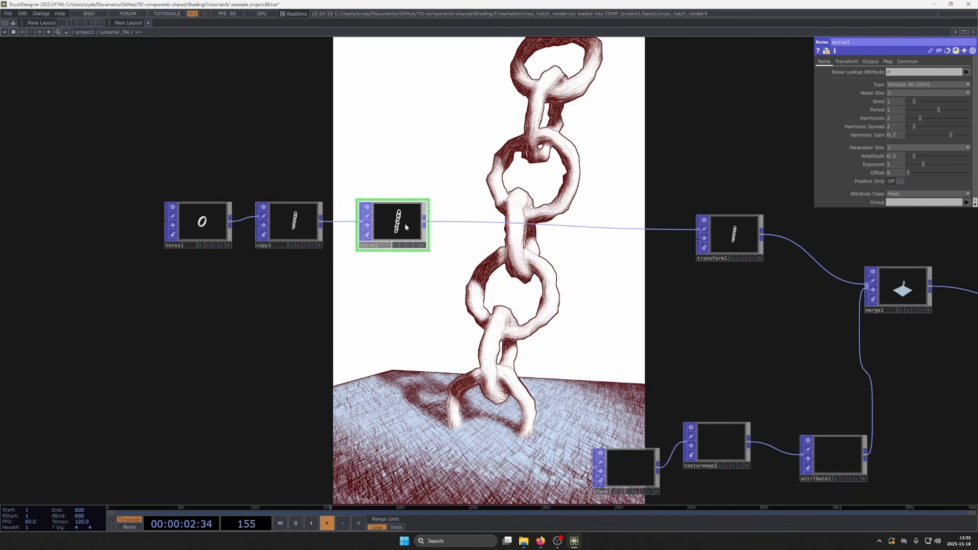
left_click_drag(406, 227, 549, 228)
- Insert an Attribute POP between copy1 and noise1
right_click(385, 222)
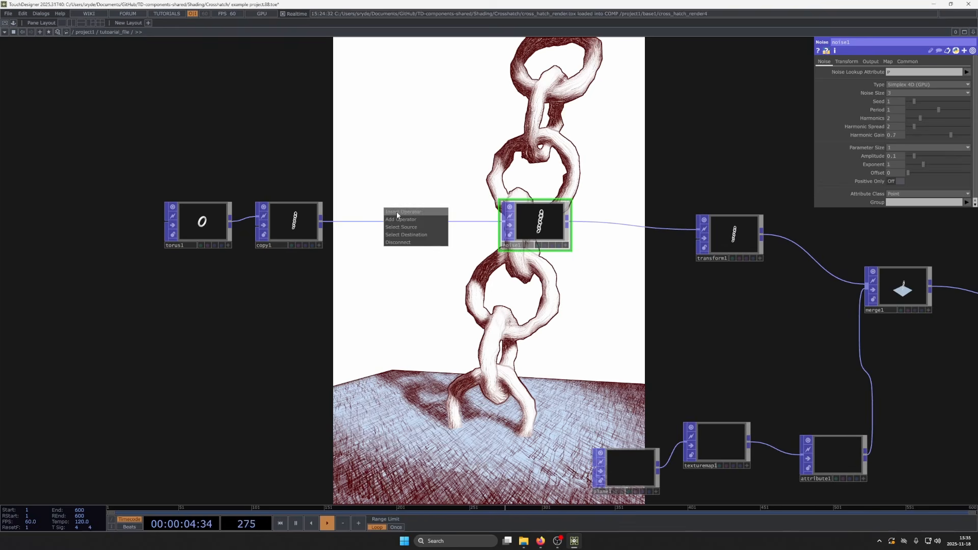
left_click(396, 212)
type("att")
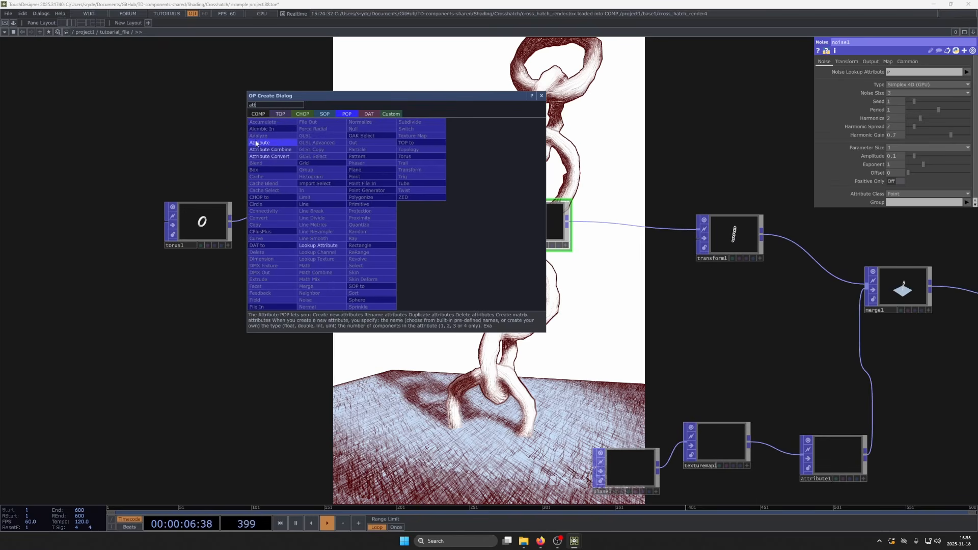
left_click(256, 143)
left_click(392, 234)
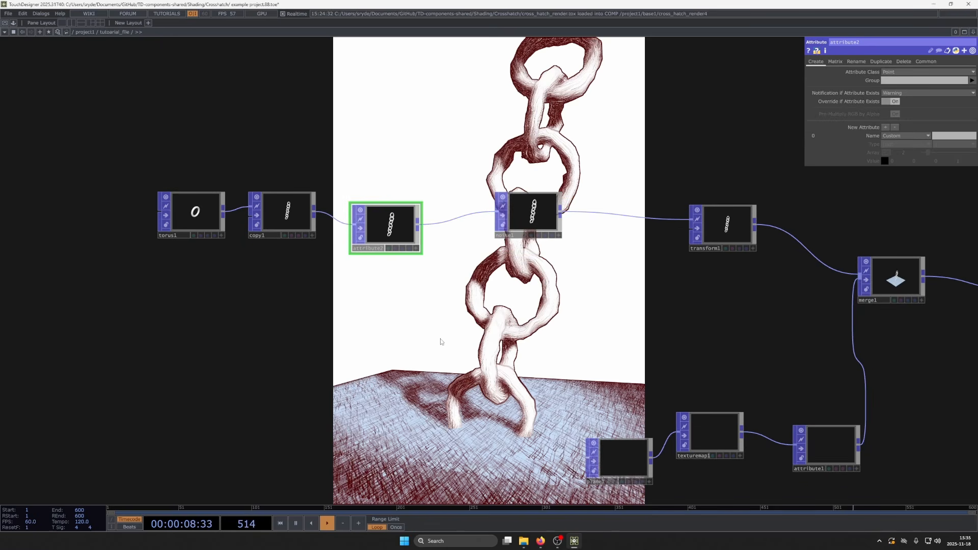
- Create a white Color attribute of 1, 1, 1, 1 in attribute2 and line the node up with its neighbors
left_click(905, 135)
left_click(903, 157)
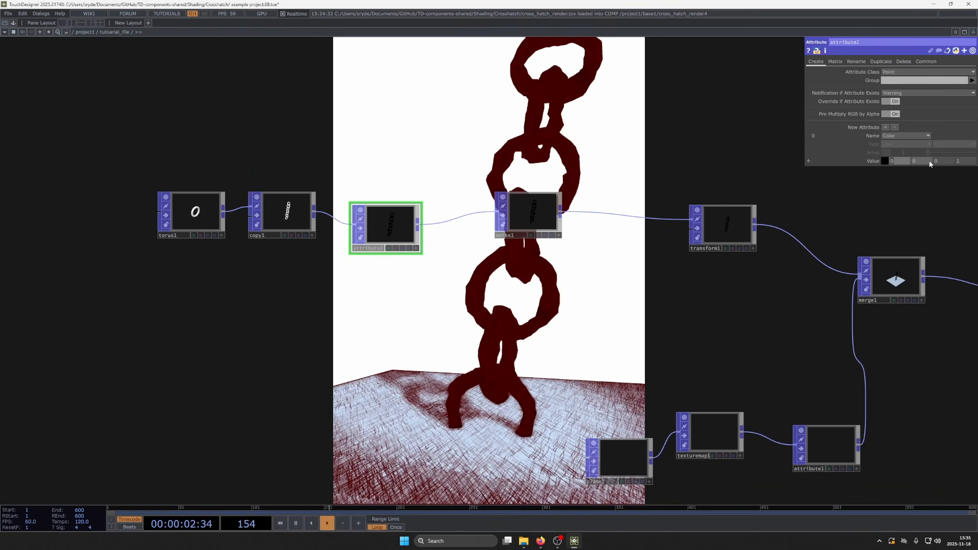
type("1")
left_click(927, 160)
type("1")
left_click(940, 160)
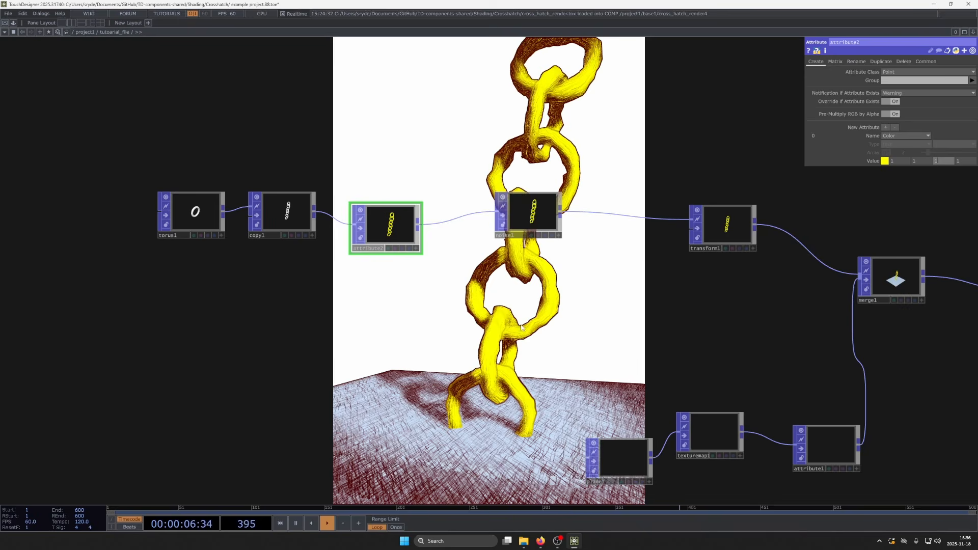
left_click_drag(545, 375, 530, 318)
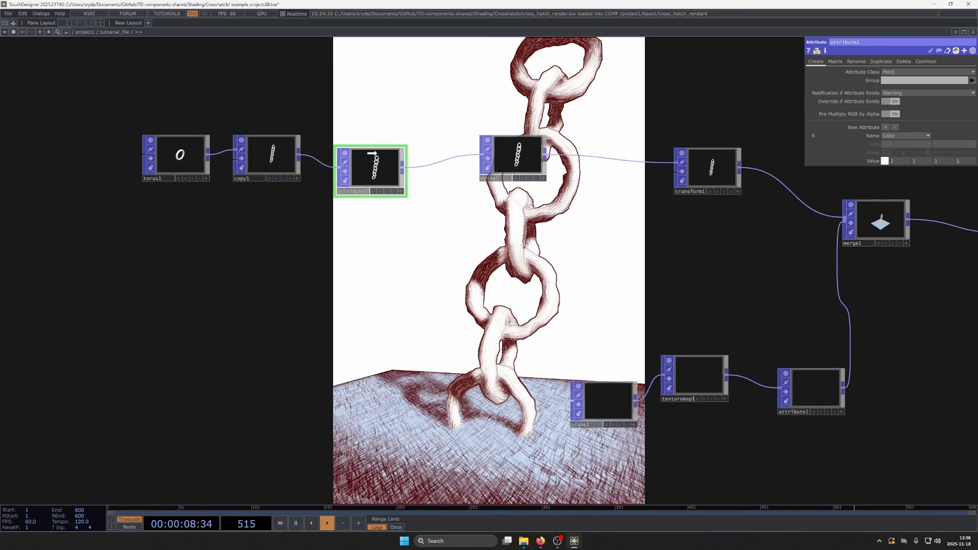
left_click_drag(372, 152, 372, 141)
- Set noise1's Combine Attribute Scope to Color(0,1,2) so the noise affects only the RGB components
left_click(517, 152)
left_click(882, 61)
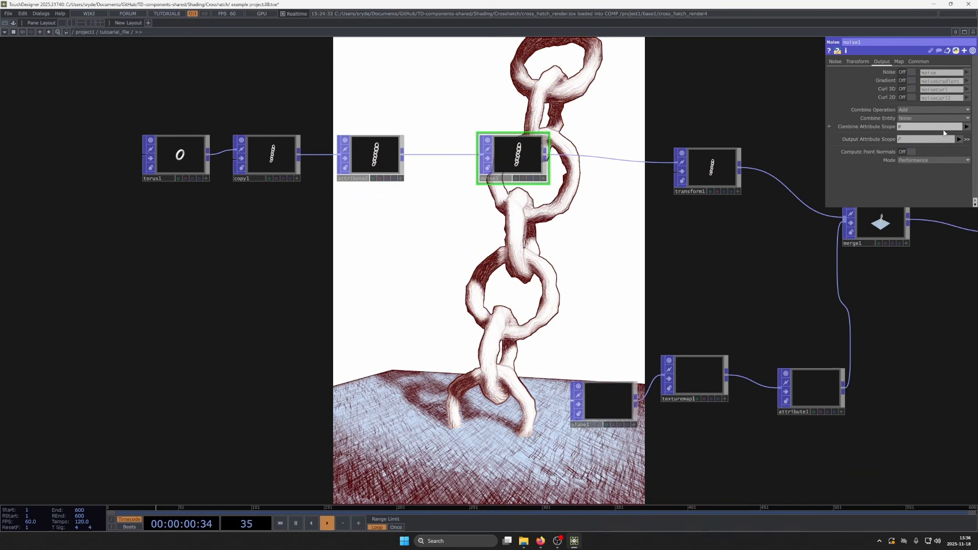
left_click(967, 126)
left_click(935, 149)
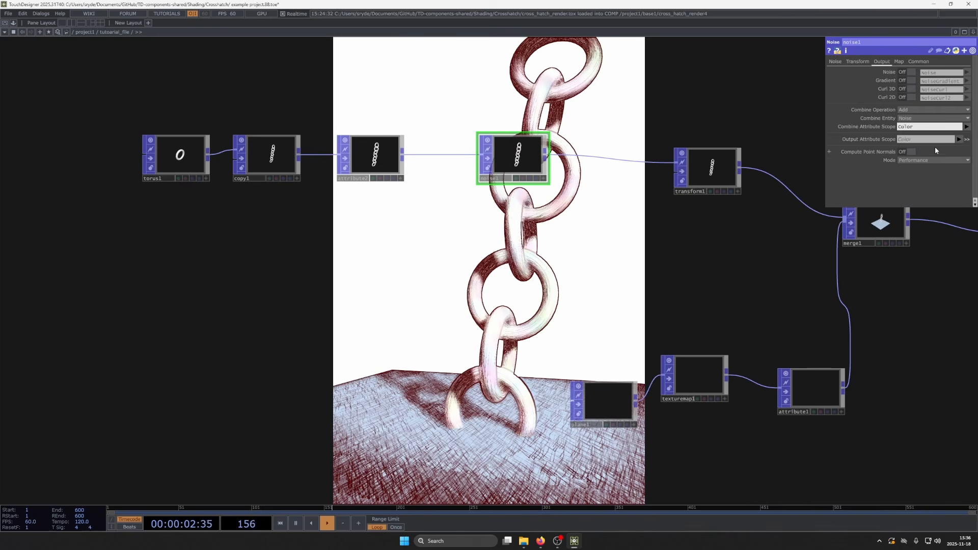
left_click(933, 139)
left_click(932, 128)
key("Return")
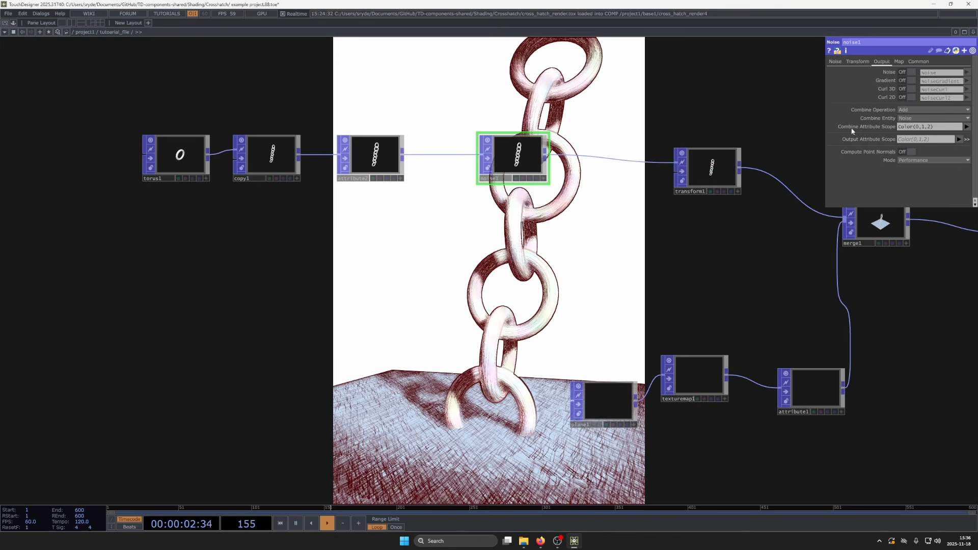
- Set noise1's Combine Operation to Multiply, with Amplitude 0.5 and Offset 0.5
left_click(919, 110)
left_click(925, 133)
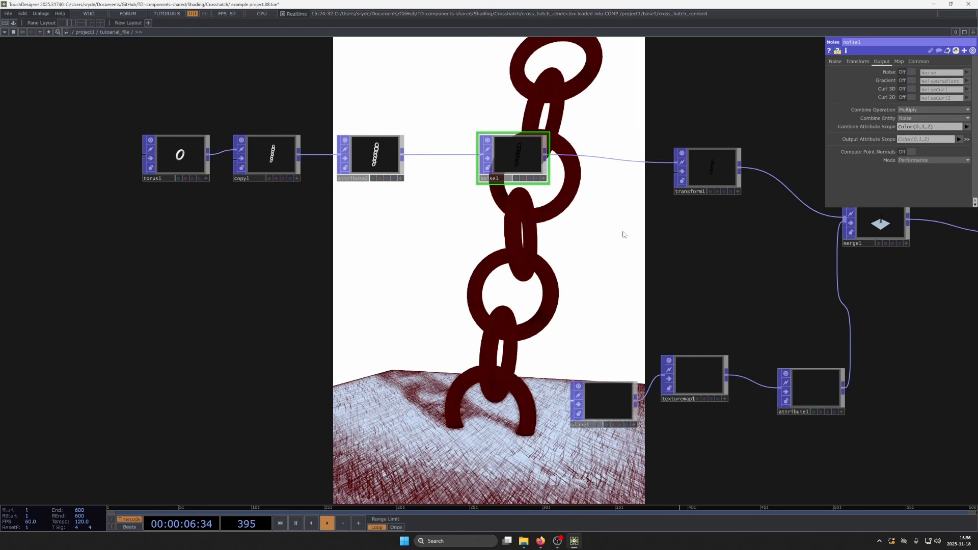
left_click(836, 62)
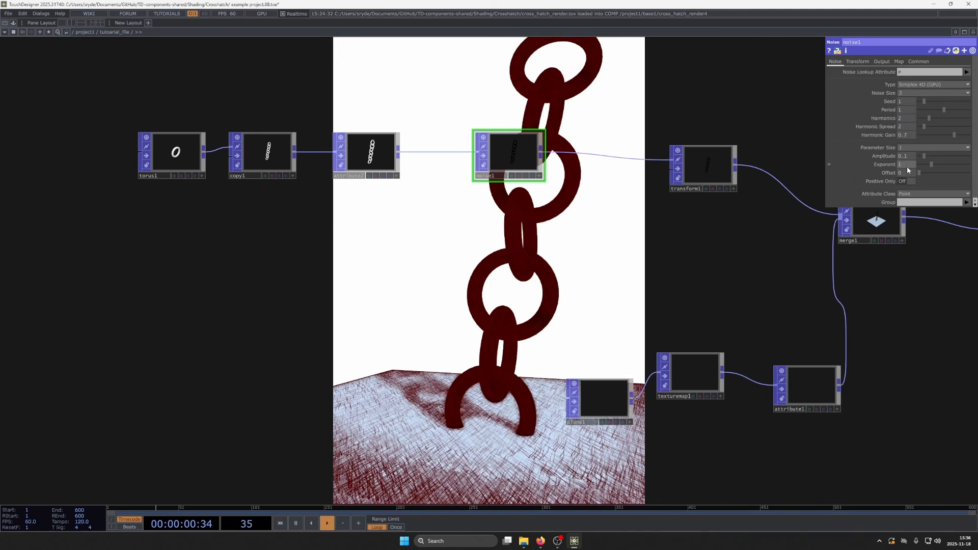
middle_click_drag(912, 172, 936, 149)
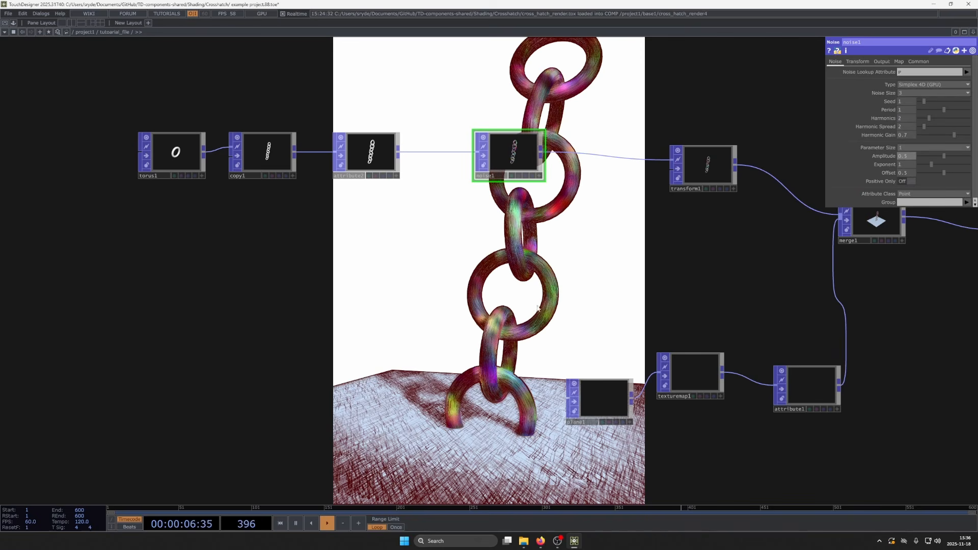
- Set noise1's Noise Lookup Attribute to CopyId for one color per link, and raise its Offset to 0.8
left_click(966, 73)
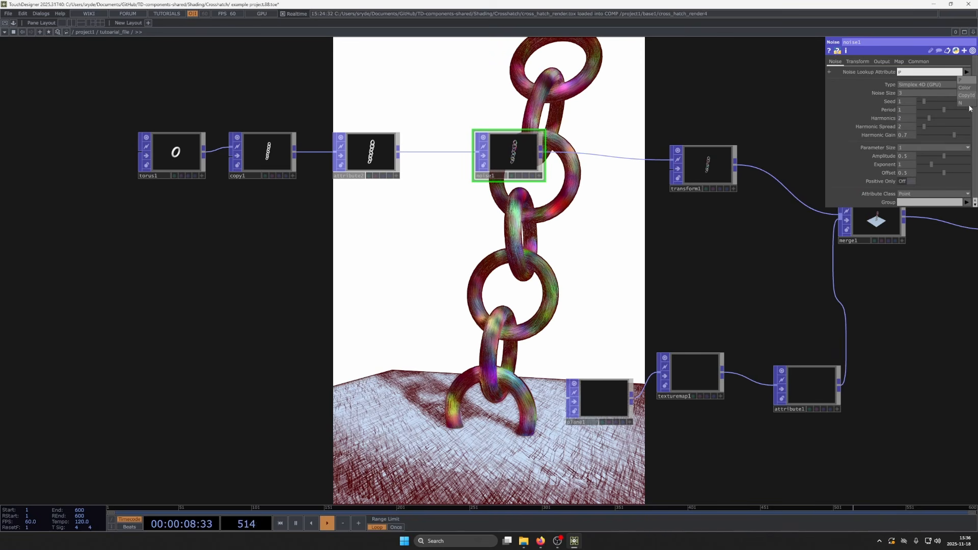
left_click(965, 102)
left_click_drag(672, 214, 610, 155)
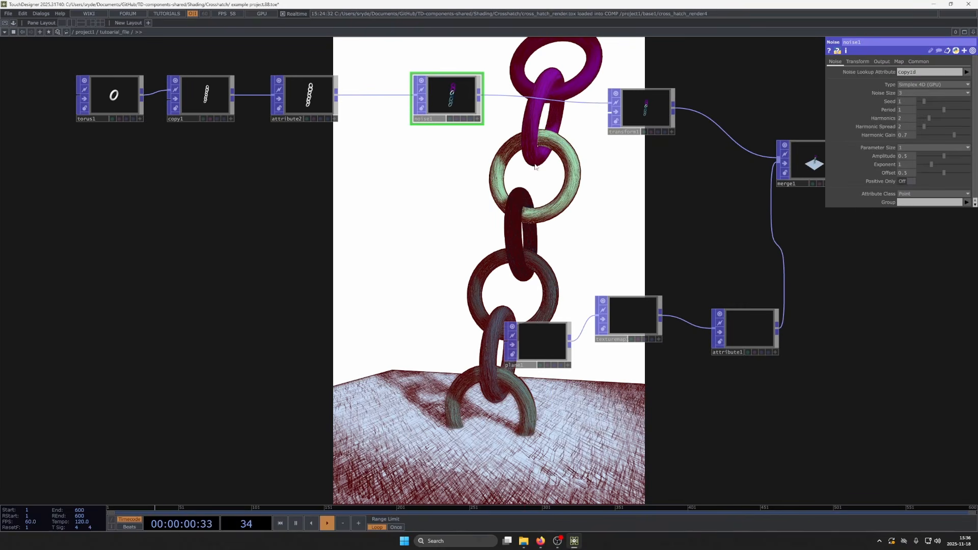
left_click_drag(713, 133, 735, 236)
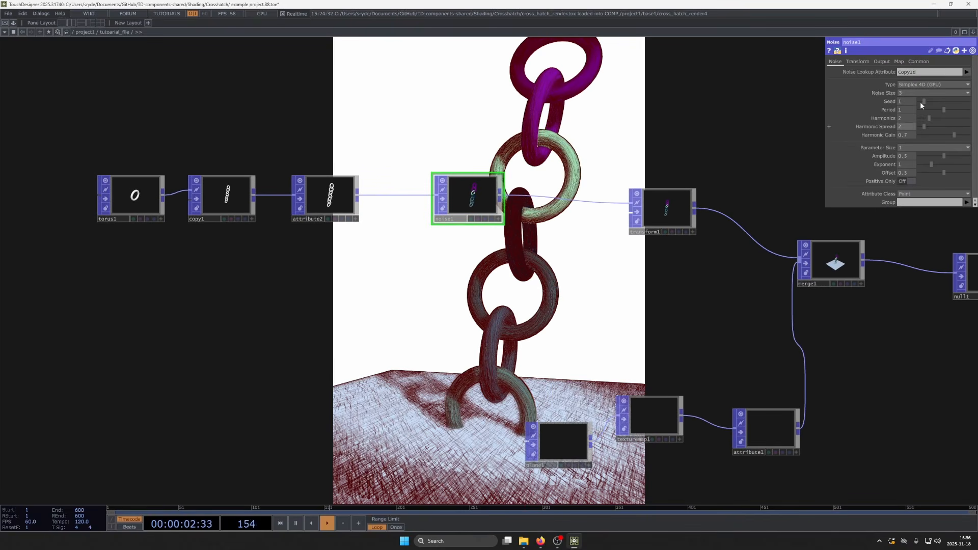
middle_click_drag(910, 171, 932, 165)
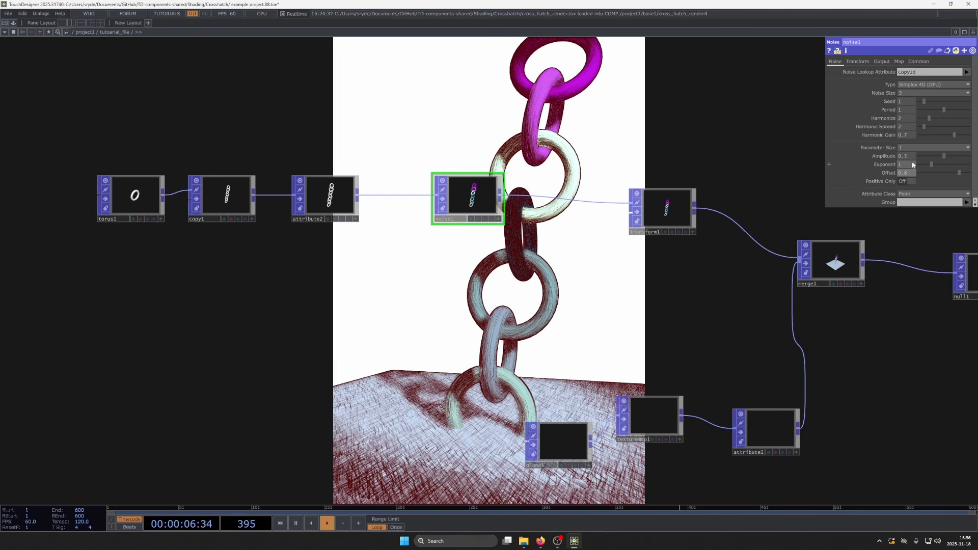
- Set noise1's Type to Perlin 3D (GPU), with Period 0.23 and Harmonics 4
middle_click_drag(911, 156, 910, 150)
left_click(912, 86)
left_click(919, 105)
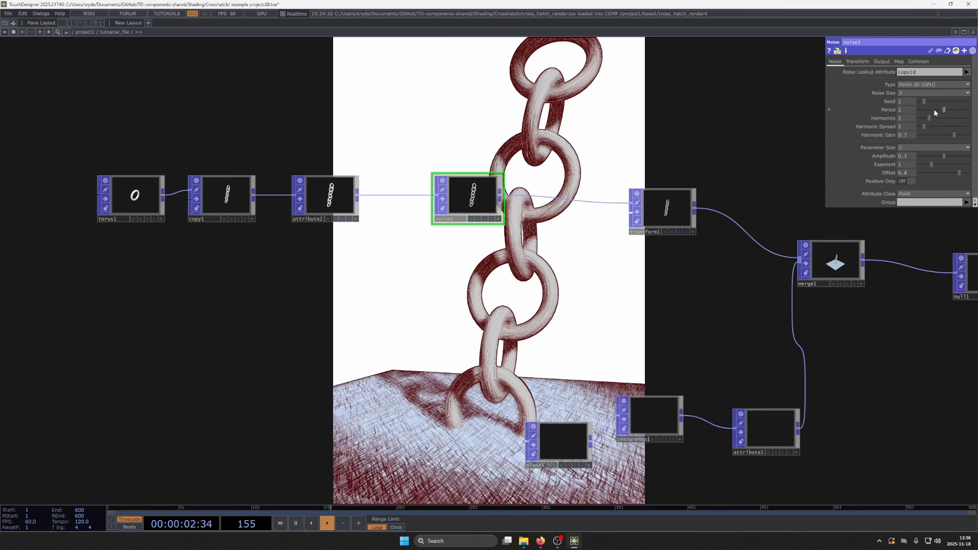
left_click_drag(933, 109, 923, 108)
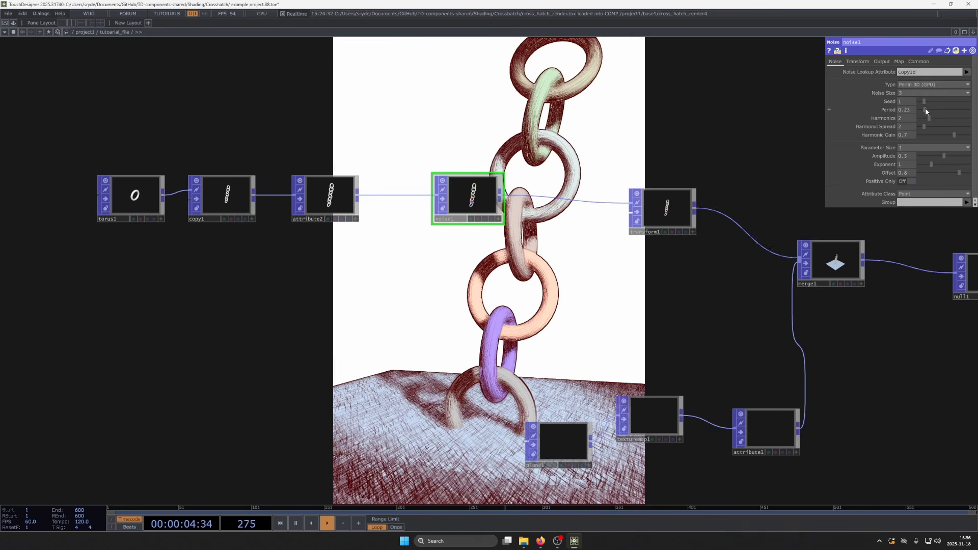
left_click_drag(931, 117, 939, 117)
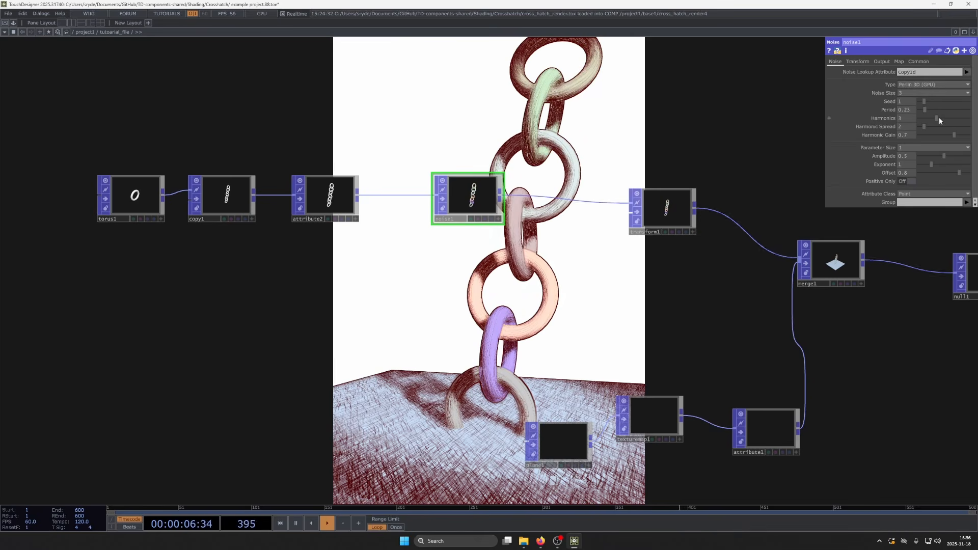
- Shift the noise pattern of noise1 by setting its Translate Z to -0.2
left_click(857, 62)
mouse_move(954, 88)
middle_mouse_down()
mouse_move(969, 79)
mouse_move(950, 80)
middle_mouse_up()
scroll(427, 261, "down", 5)
scroll(408, 265, "down", 3)
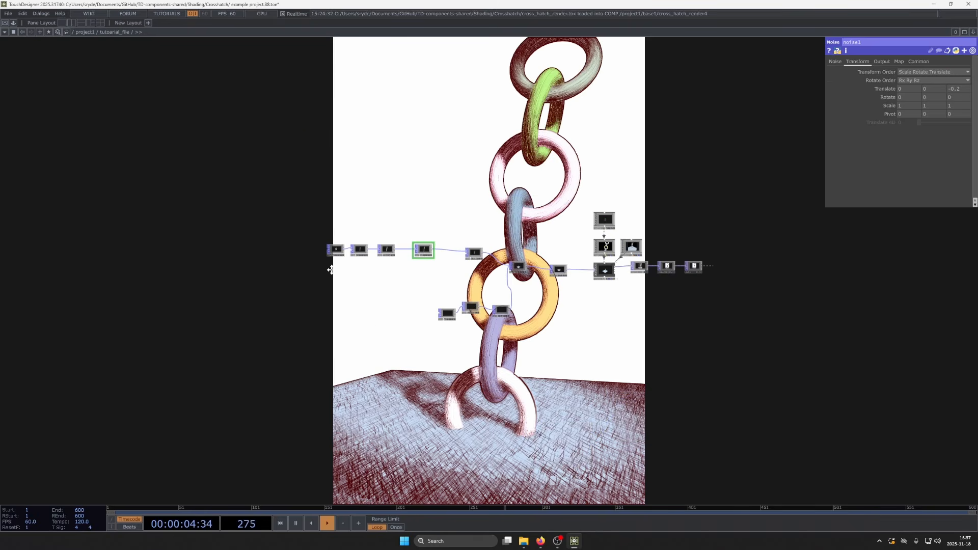
left_click_drag(329, 266, 238, 167)
left_click_drag(394, 343, 376, 331)
left_click_drag(274, 157, 307, 169)
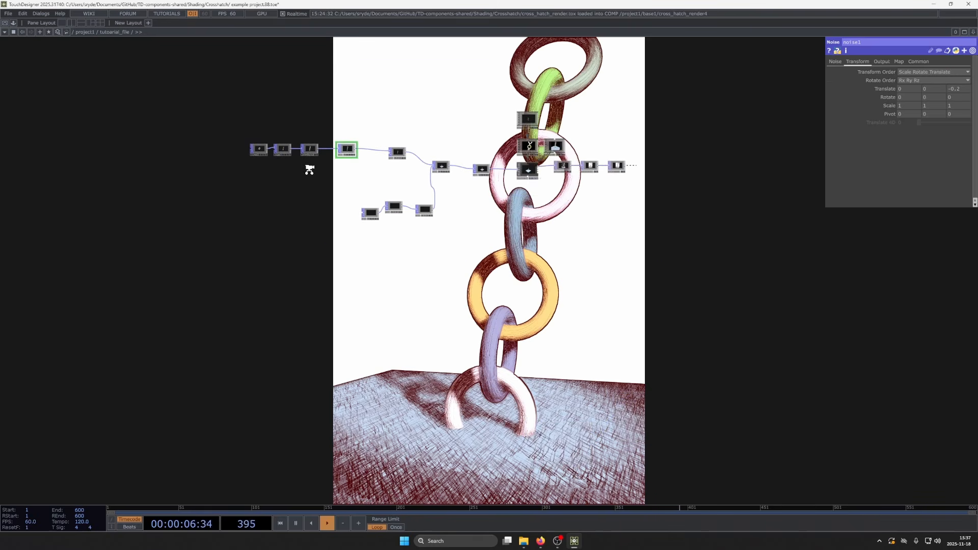
- Move torus1, copy1, attribute2 and noise1 away from transform1 to make room for another node
scroll(307, 169, "up", 5)
left_click(312, 126)
left_click_drag(431, 228, 414, 218)
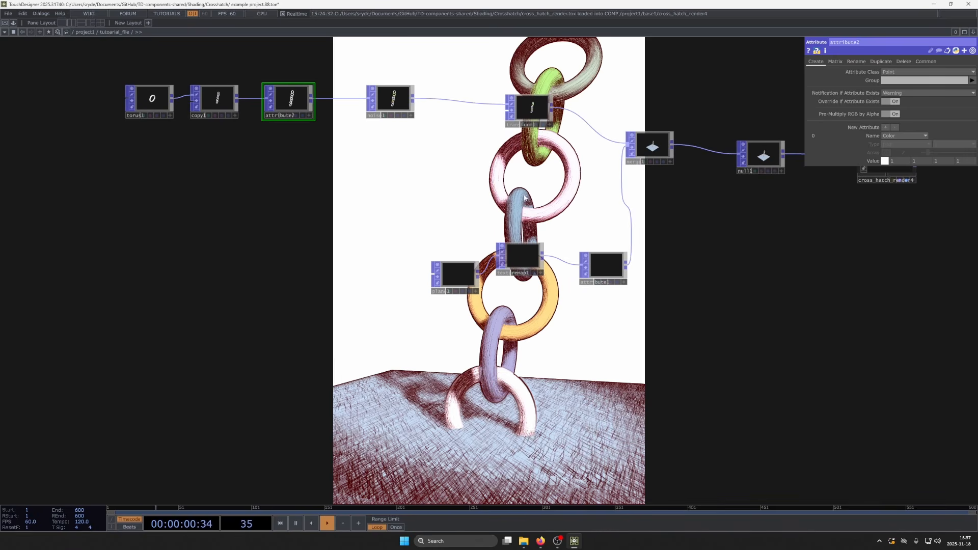
left_click(397, 98)
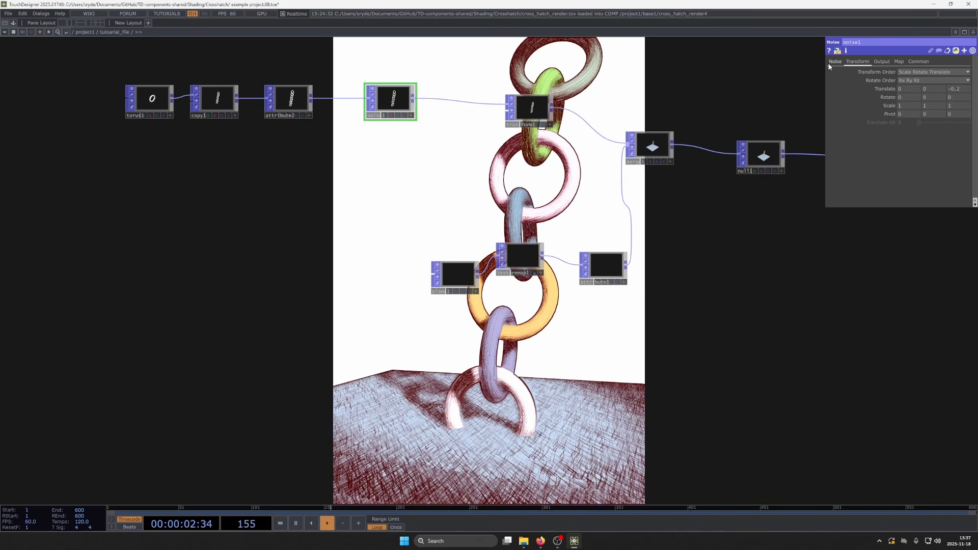
left_click(830, 62)
left_click_drag(439, 203, 519, 263)
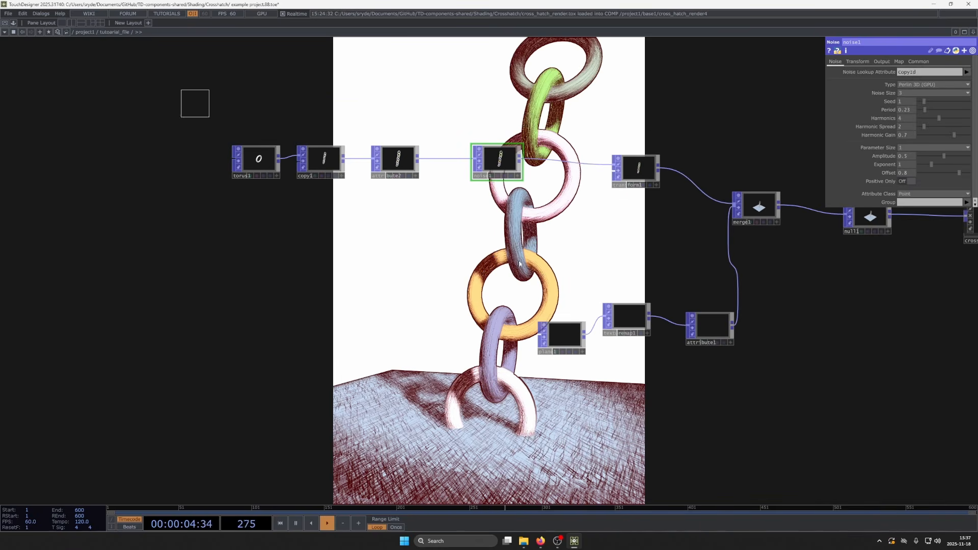
right_click_drag(181, 89, 515, 260)
left_click_drag(503, 156, 401, 157)
- Insert a Math POP on the connection between noise1 and transform1
left_click(449, 164)
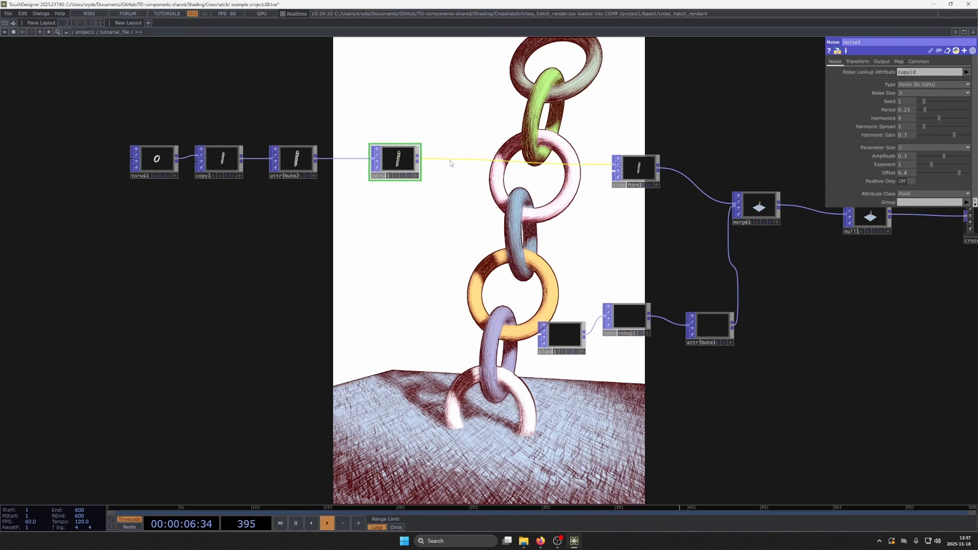
right_click(450, 161)
left_click(465, 152)
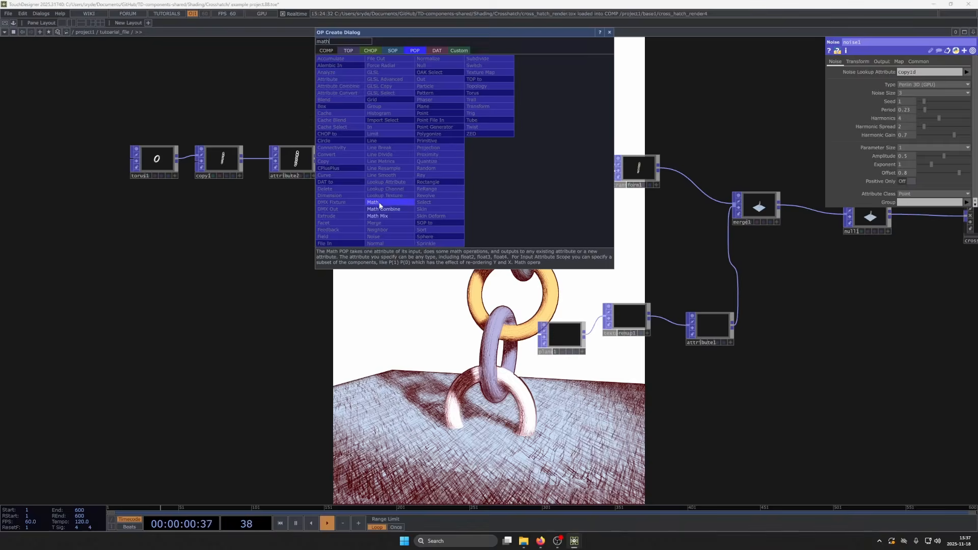
left_click(380, 203)
left_click(467, 161)
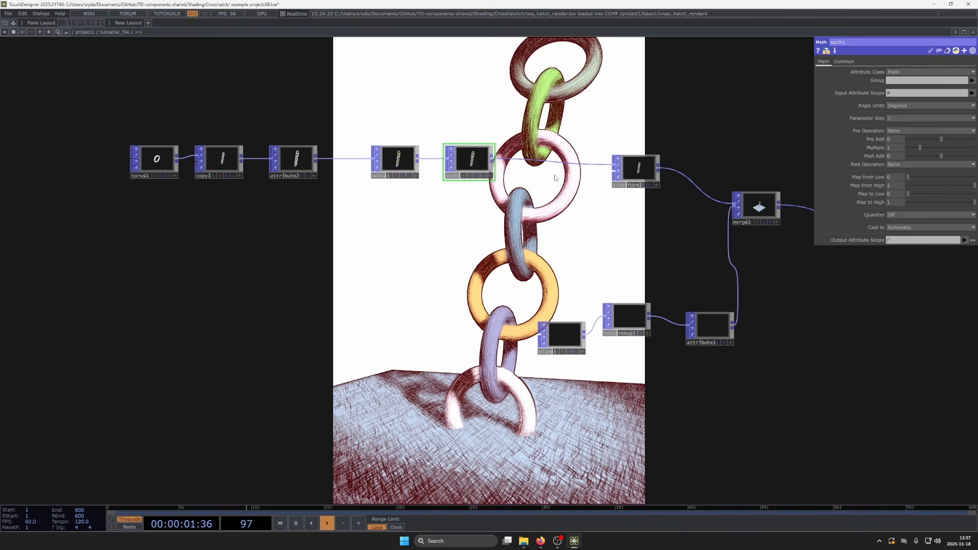
- Set math1's Input Attribute Scope to Color(0,1,2) so it affects only the RGB components
left_click(972, 93)
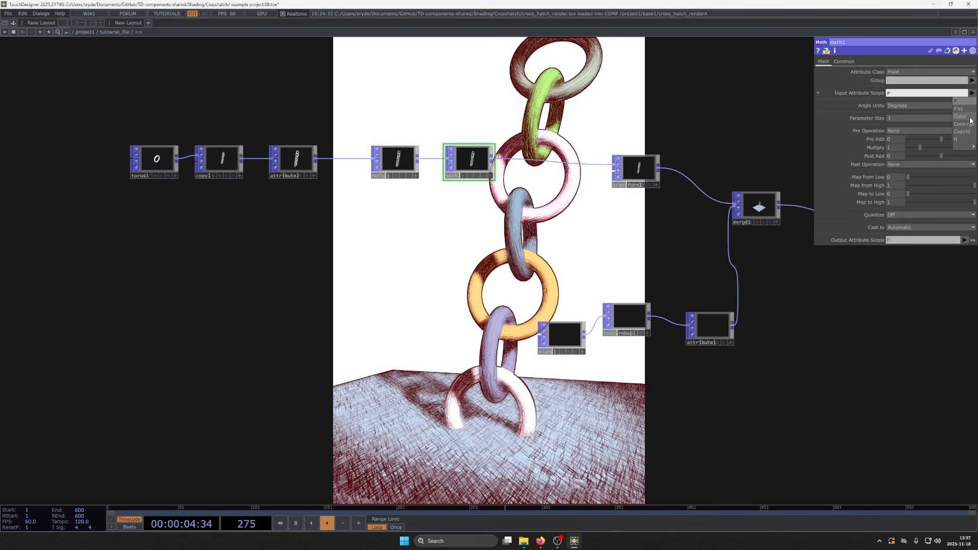
left_click(961, 116)
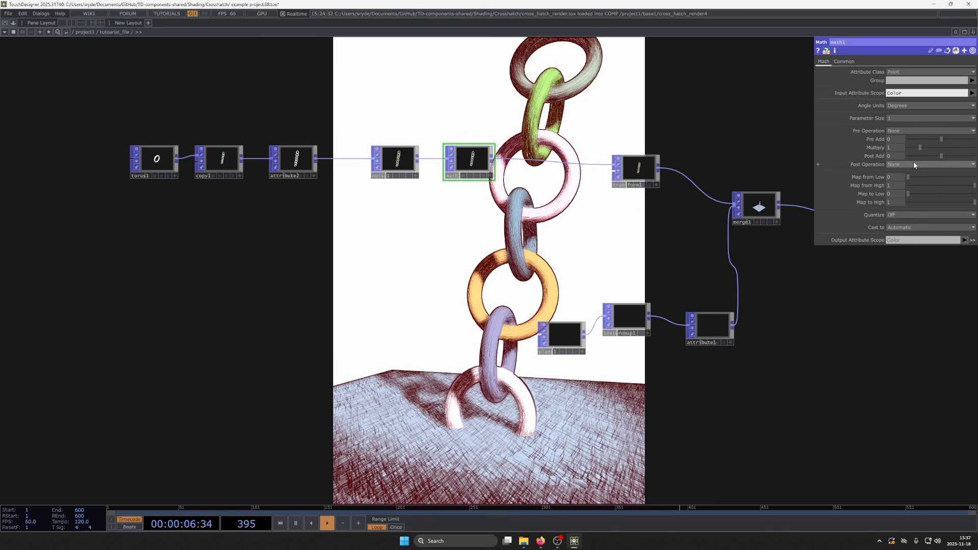
left_click(921, 93)
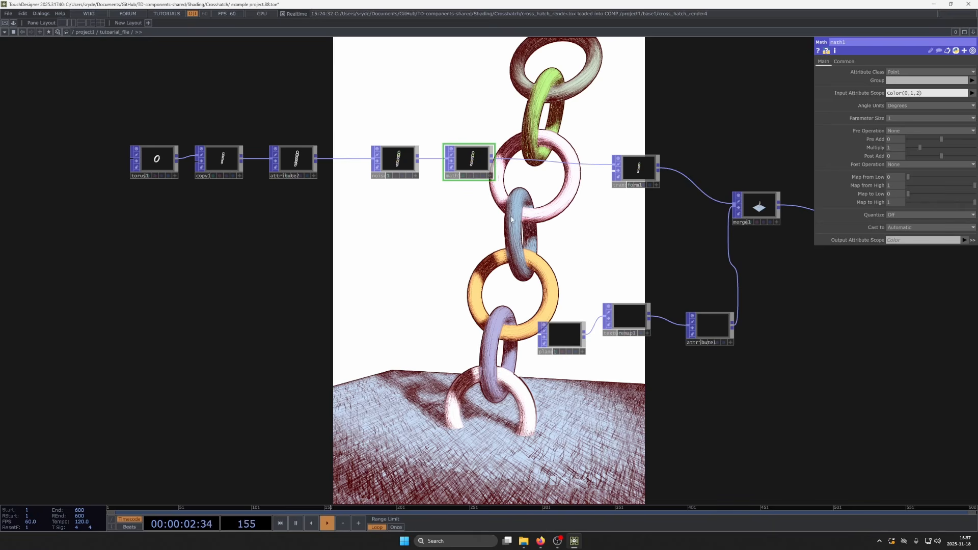
key("Return")
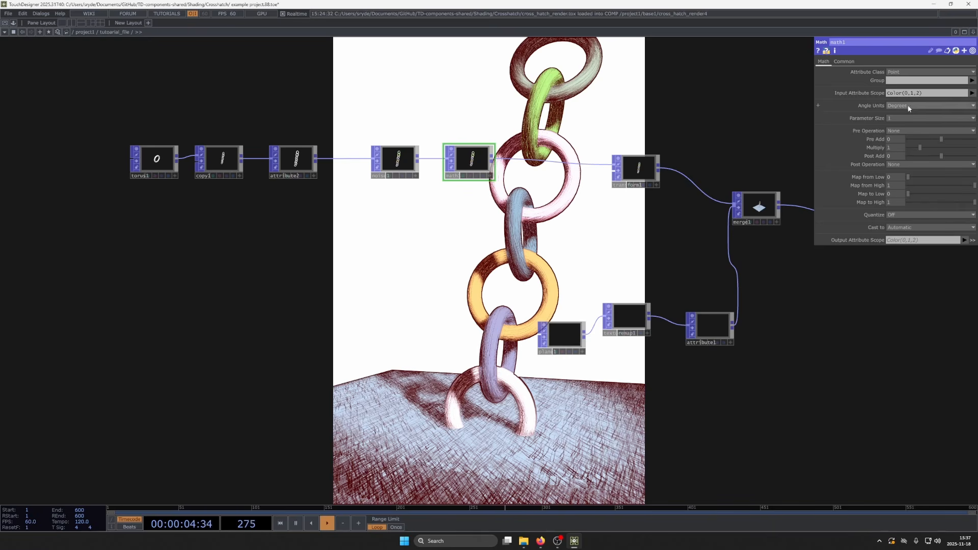
- Set math1's Post Operation to normalize(A)
left_click(922, 164)
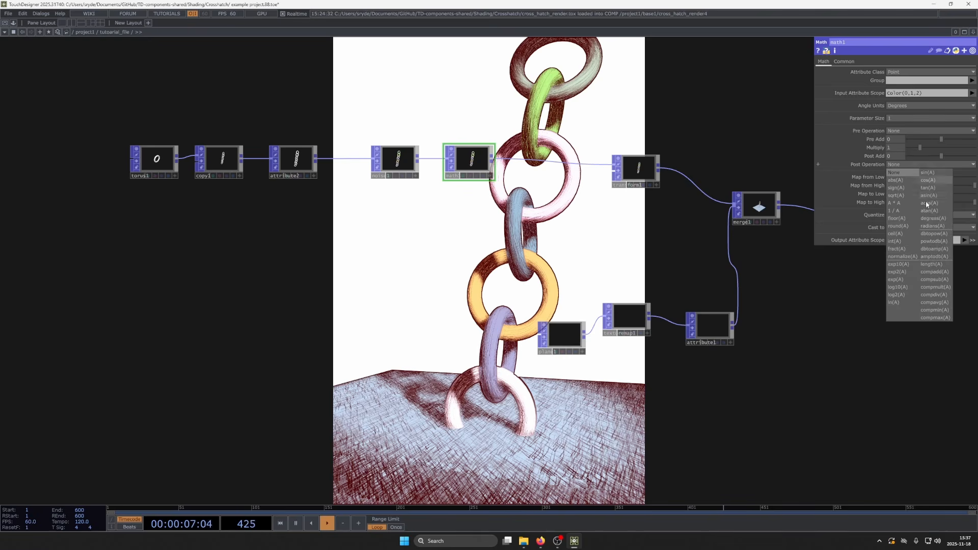
left_click(914, 258)
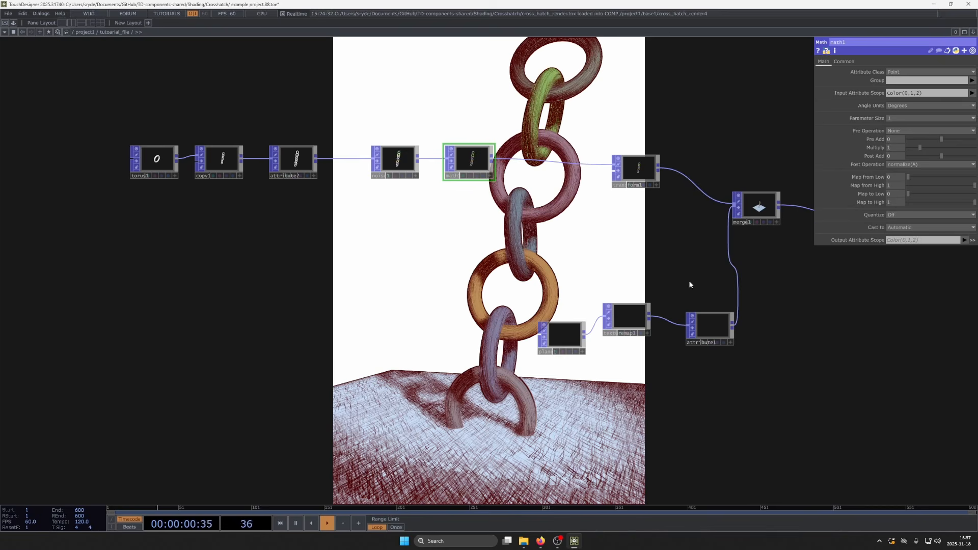
left_click_drag(623, 300, 642, 335)
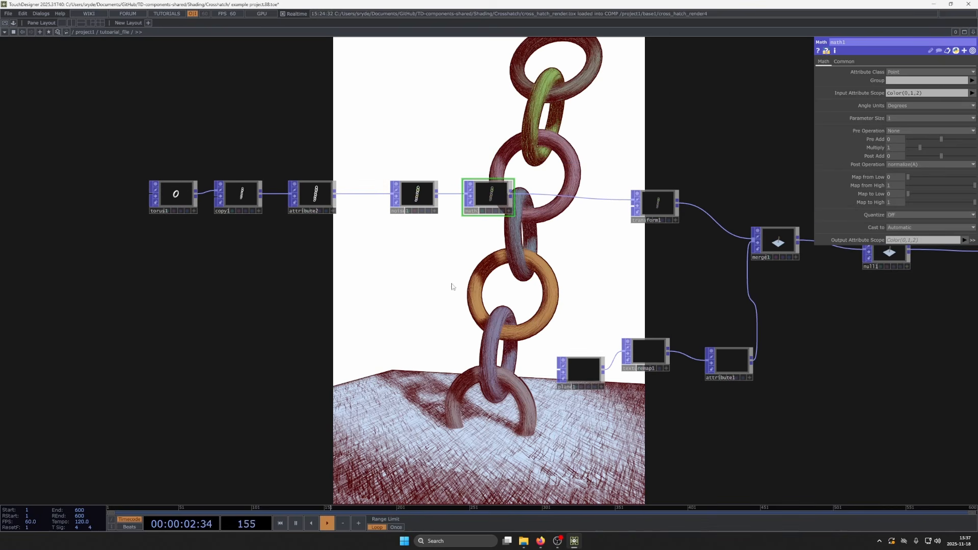
- Vary the link colors in noise1 with Seed 7.38, Period 0.55 and Offset 0.6
left_click(411, 192)
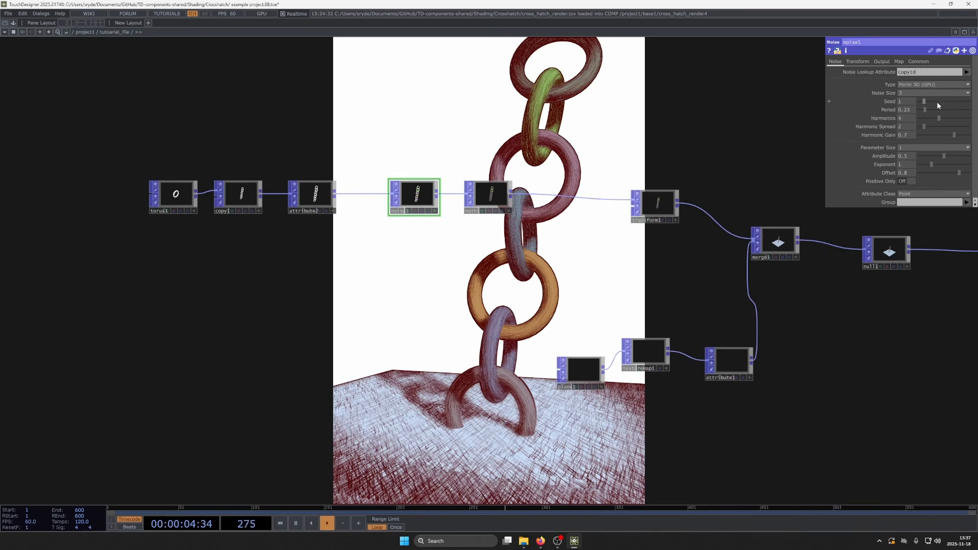
mouse_move(937, 102)
left_mouse_down()
mouse_move(921, 108)
mouse_move(937, 102)
left_mouse_up()
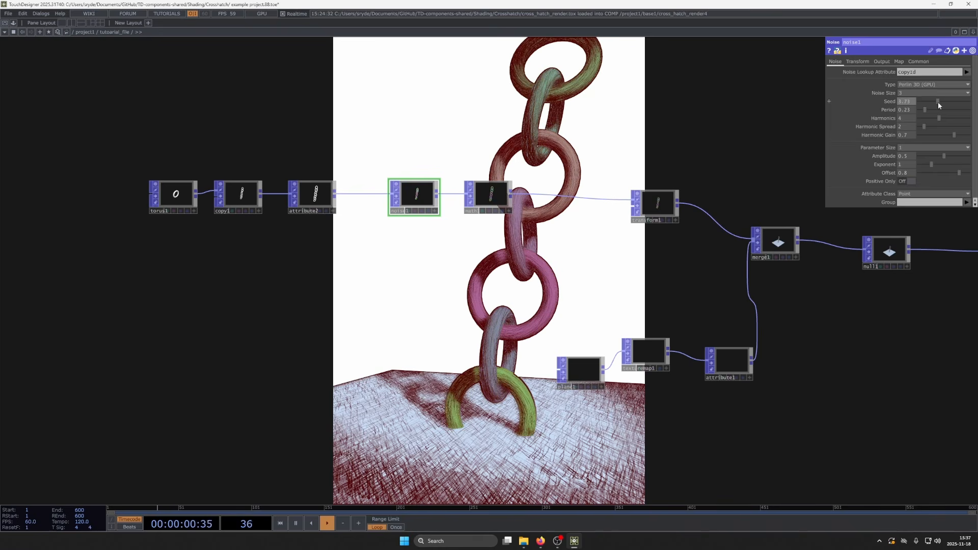
middle_click_drag(911, 174, 907, 158)
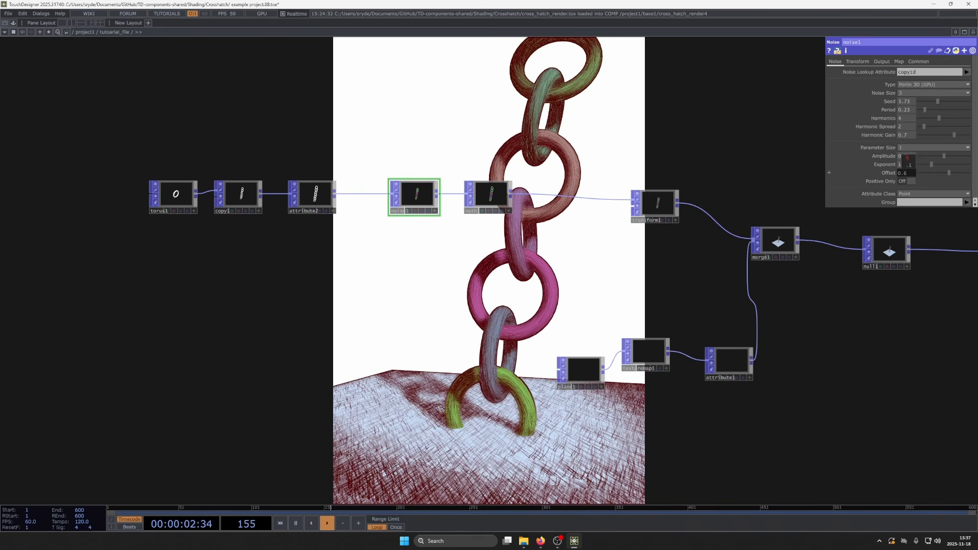
scroll(541, 221, "down", 5)
scroll(538, 229, "up", 2)
left_click_drag(538, 258, 515, 224)
mouse_move(947, 100)
left_mouse_down()
mouse_move(931, 110)
mouse_move(959, 108)
left_mouse_up()
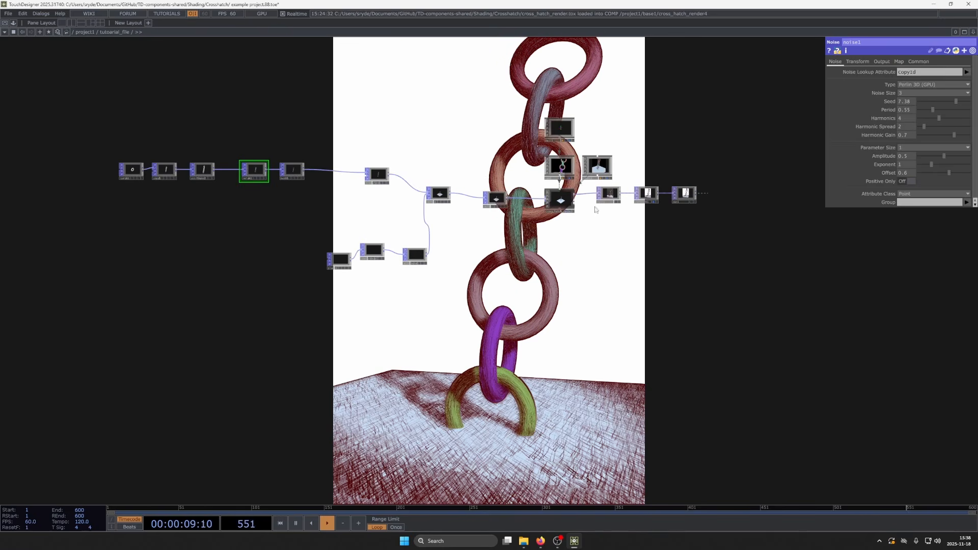
- Examine the transform parameters of the render's camera and light1
left_click(559, 169)
mouse_move(890, 88)
middle_mouse_down()
mouse_move(909, 81)
mouse_move(877, 80)
mouse_move(924, 81)
middle_mouse_up()
left_click(597, 167)
scroll(476, 272, "down", 10)
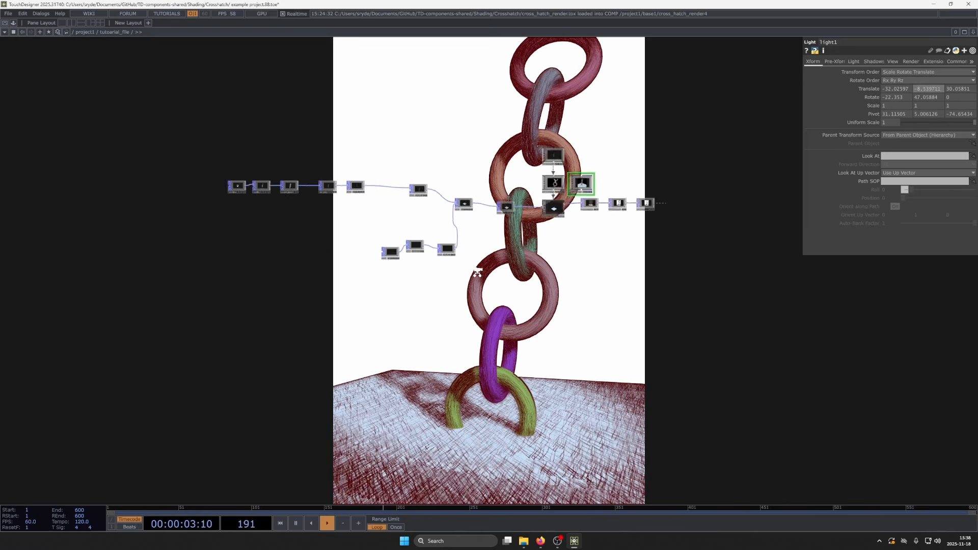
left_click_drag(588, 375, 550, 319)
key("i")
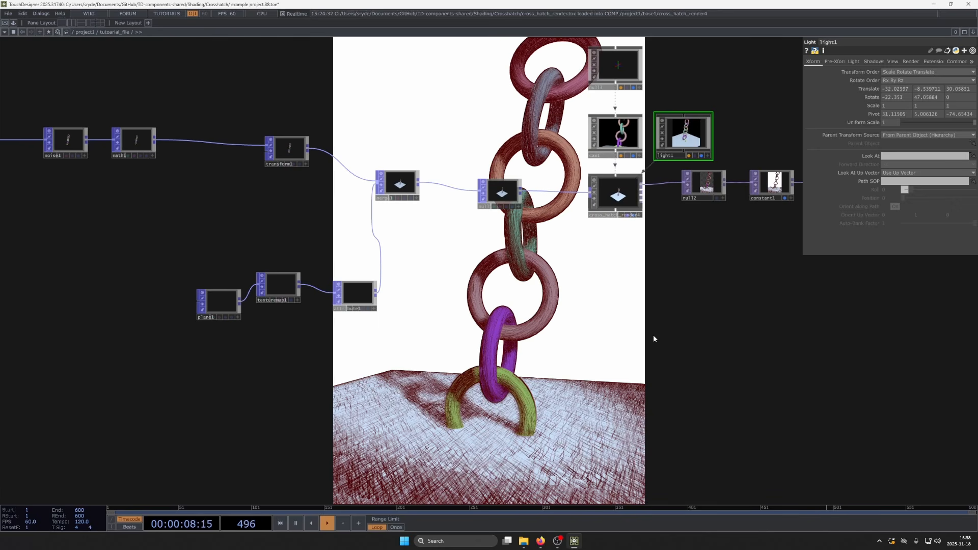
left_click_drag(585, 375, 513, 300)
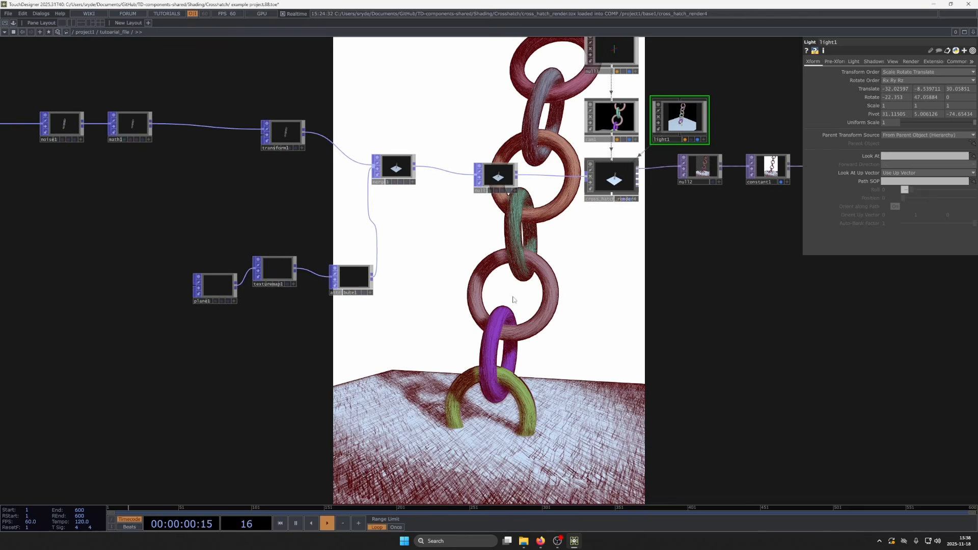
- Switch to the browser and review the first page of the Real-Time Hatching paper, marking the term NPR in the introduction
left_click(540, 541)
scroll(490, 252, "up", 10)
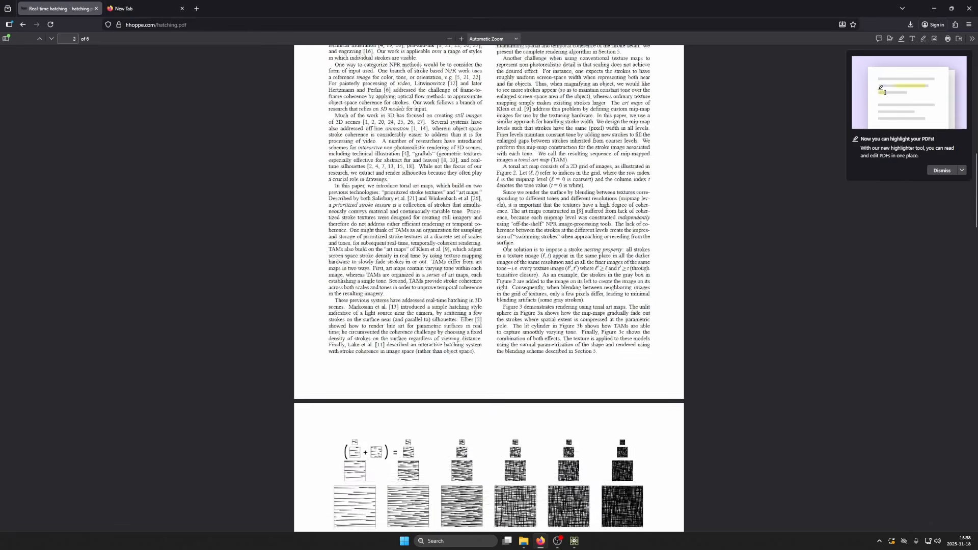
scroll(490, 252, "up", 4)
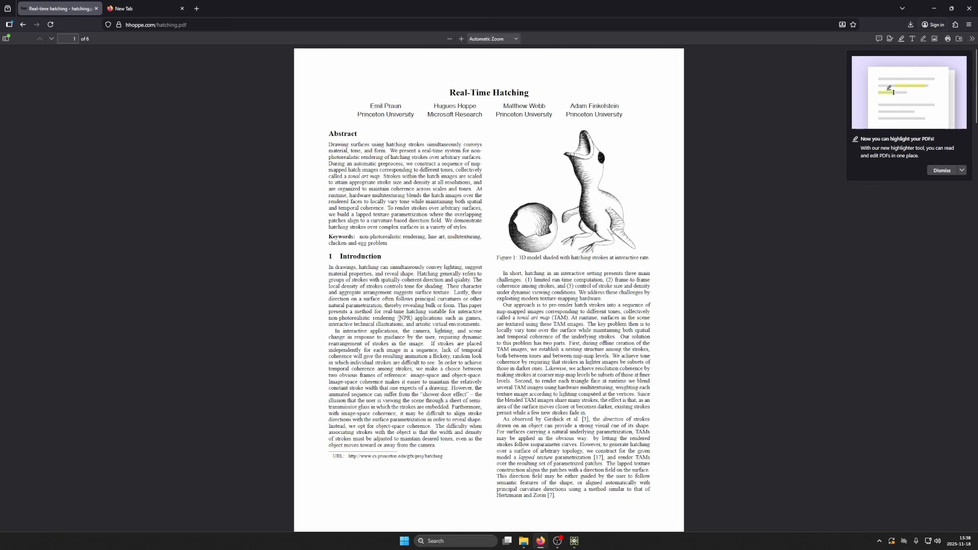
left_click_drag(397, 318, 412, 318)
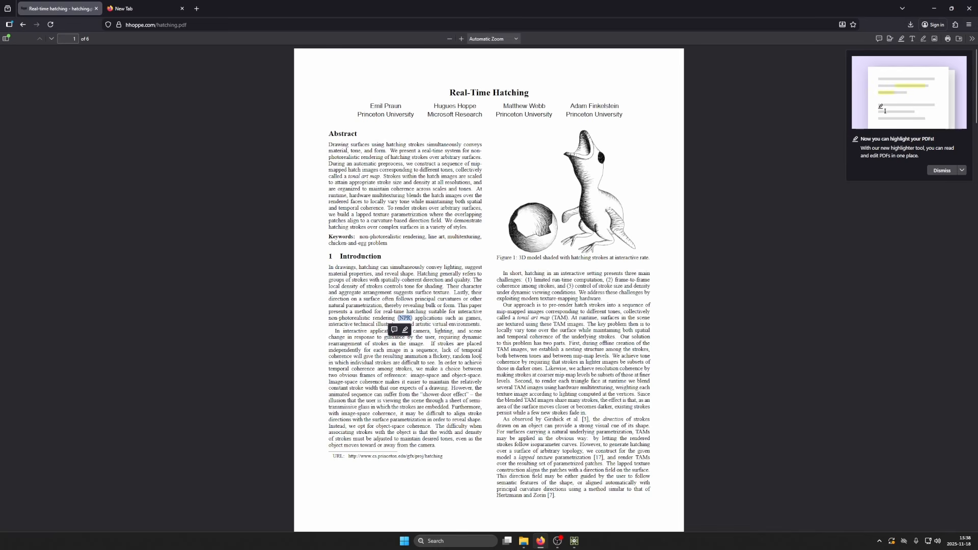
left_click(484, 379)
- Examine the Tonal Art Map in Figure 2 on page 3 of the paper and how its stroke density varies
scroll(483, 354, "down", 5)
scroll(482, 353, "down", 10)
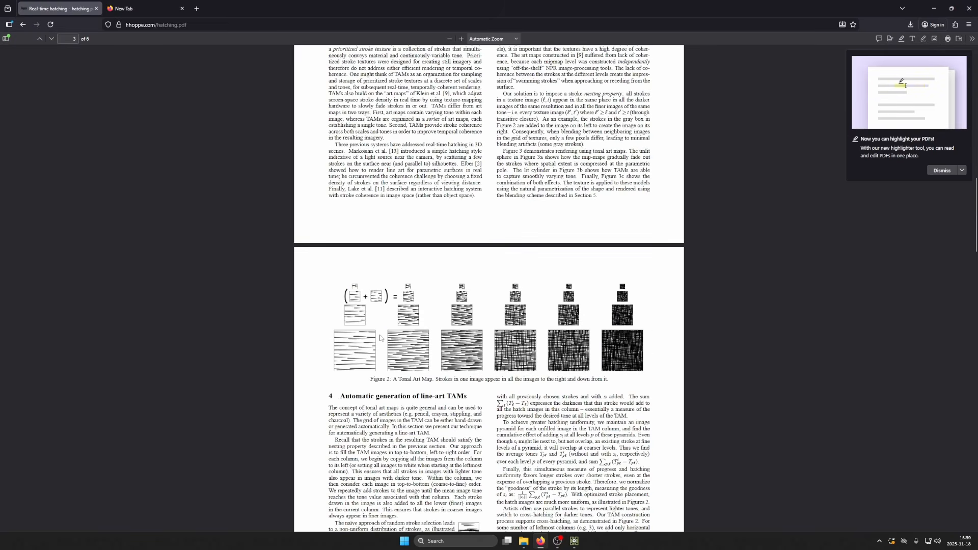
scroll(473, 399, "down", 3)
scroll(453, 287, "up", 2)
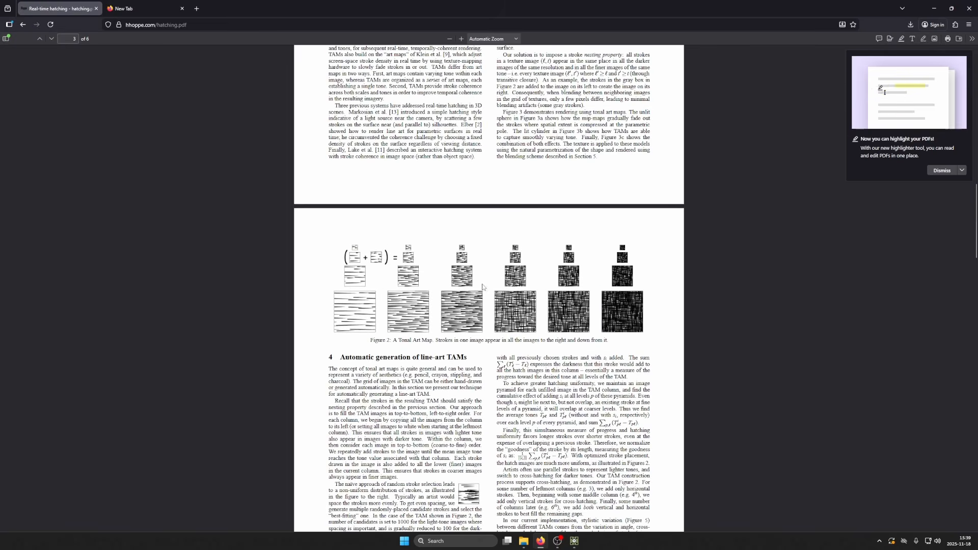
scroll(453, 287, "up", 15)
scroll(487, 295, "down", 7)
scroll(487, 295, "down", 10)
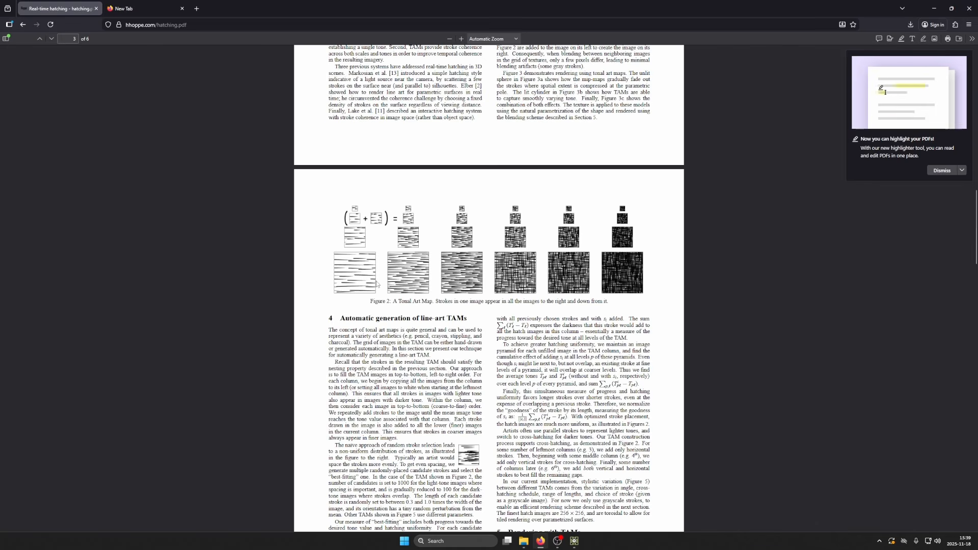
scroll(370, 291, "up", 3)
scroll(363, 295, "down", 3)
scroll(608, 295, "down", 3)
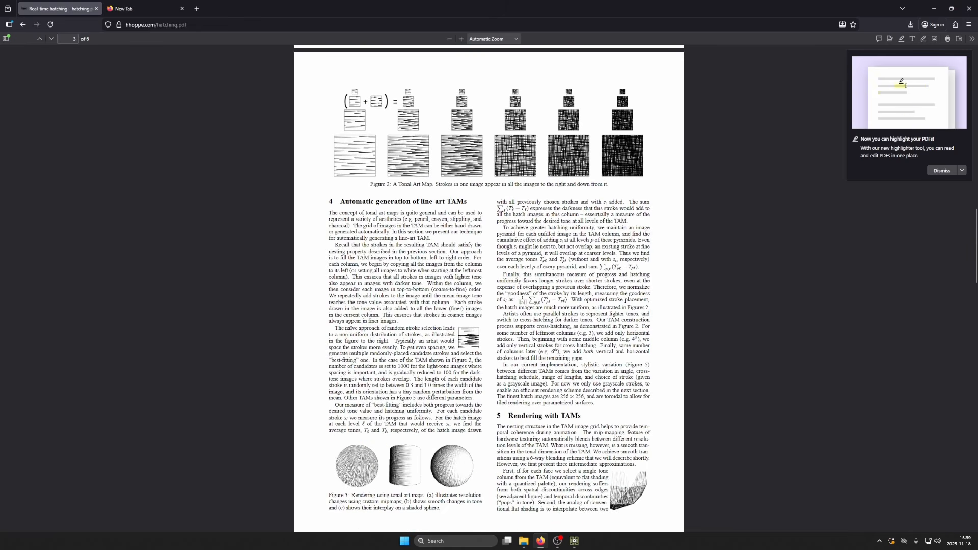
- Switch back to TouchDesigner and bring the cross_hatch_render node with its camera and light into view
left_click(577, 541)
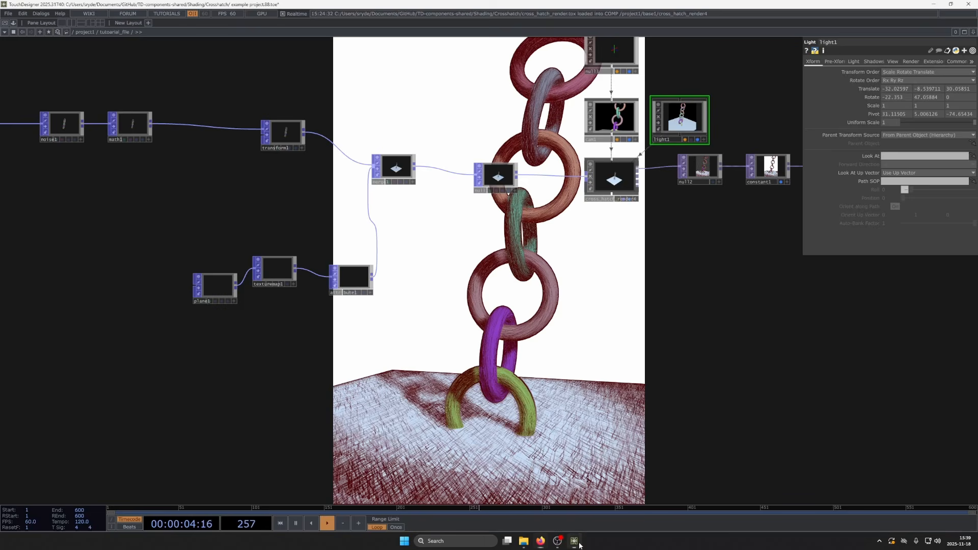
left_click_drag(462, 400, 331, 472)
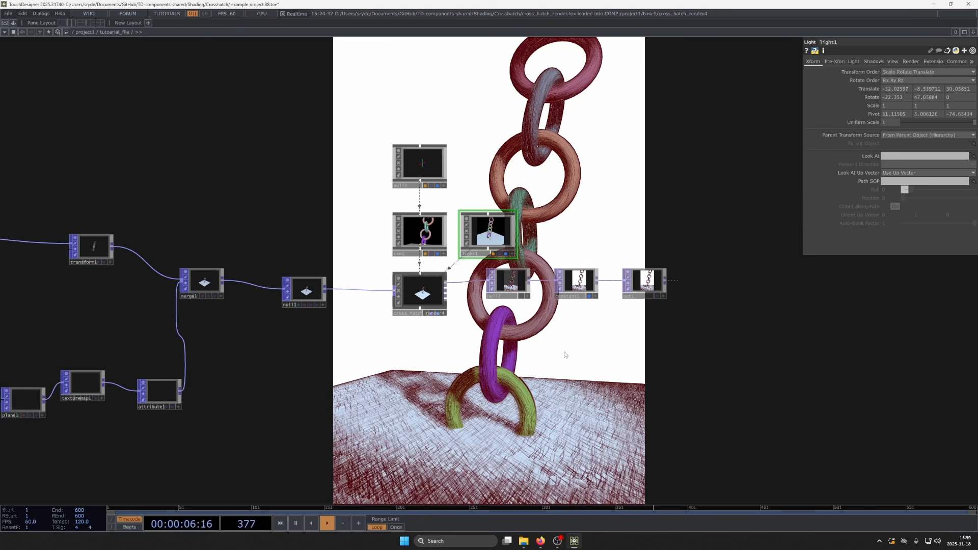
left_click_drag(516, 339, 518, 324)
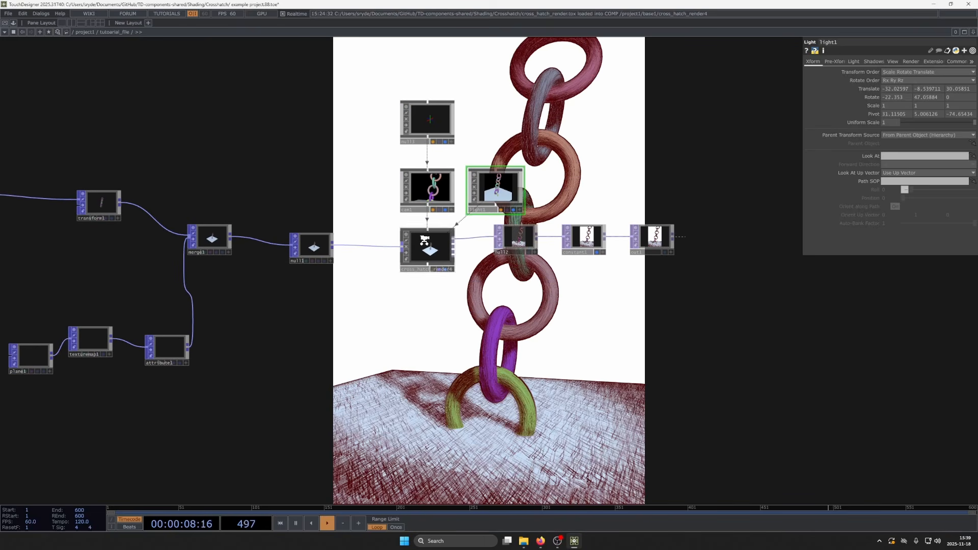
- Look inside the cross_hatch_render4 component's network, return to the parent once, and go back in to the gen_TAMs node
double_click(423, 273)
left_click_drag(586, 402, 546, 379)
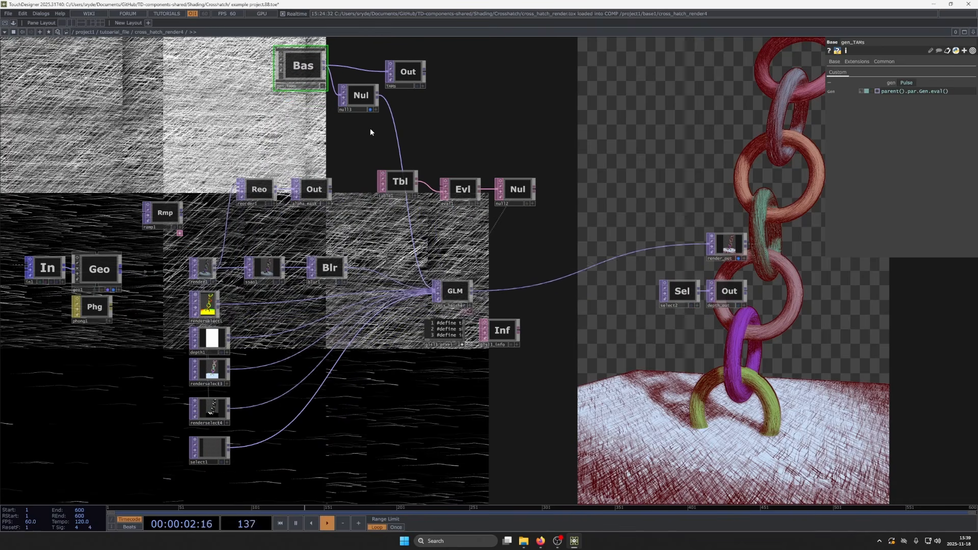
key("u")
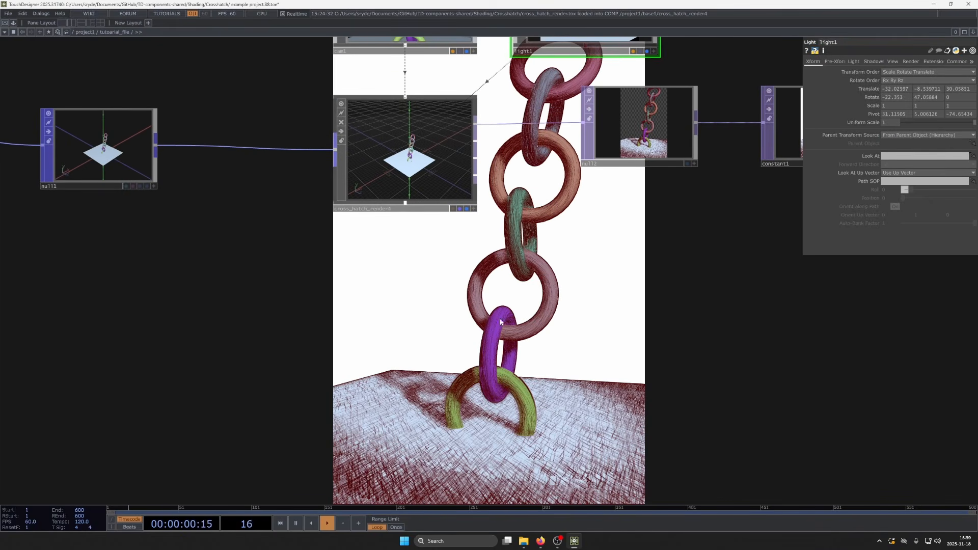
scroll(408, 157, "up", 4)
scroll(417, 189, "down", 4)
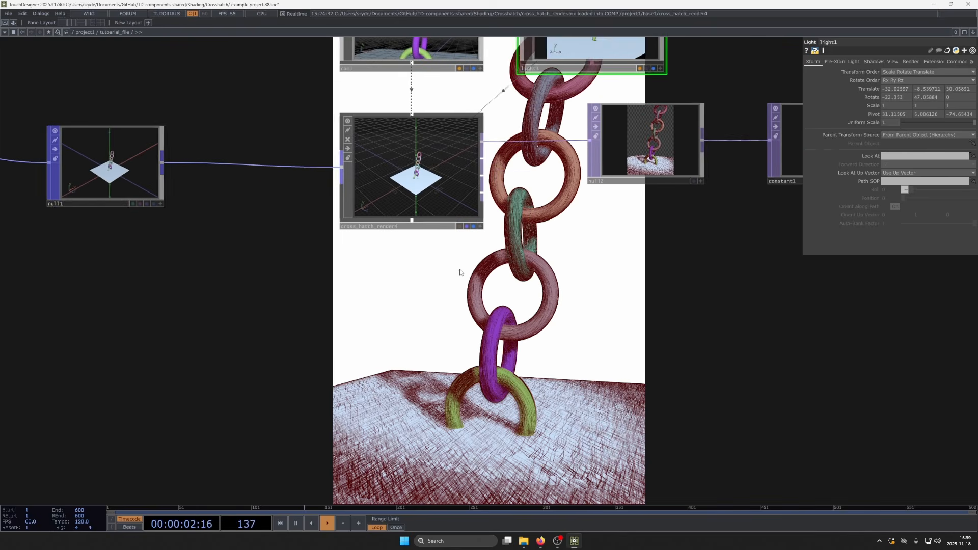
left_click_drag(458, 271, 451, 300)
scroll(404, 214, "up", 4)
scroll(418, 227, "up", 5)
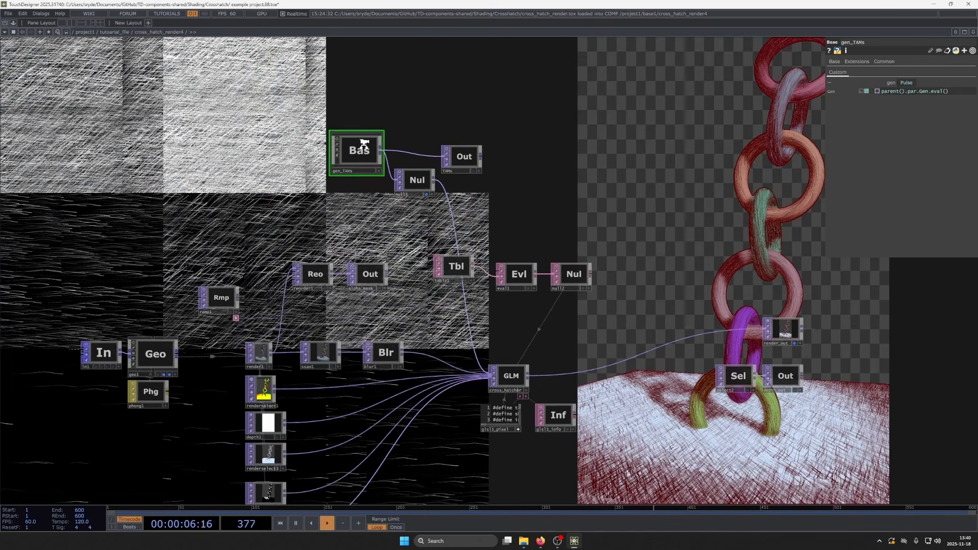
- Enter gen_TAMs and review its network, from the gen_tex script and stroke geometry through the tiler_creator shader to the Texture 3D node
scroll(375, 146, "up", 5)
scroll(359, 226, "down", 7)
scroll(358, 225, "down", 2)
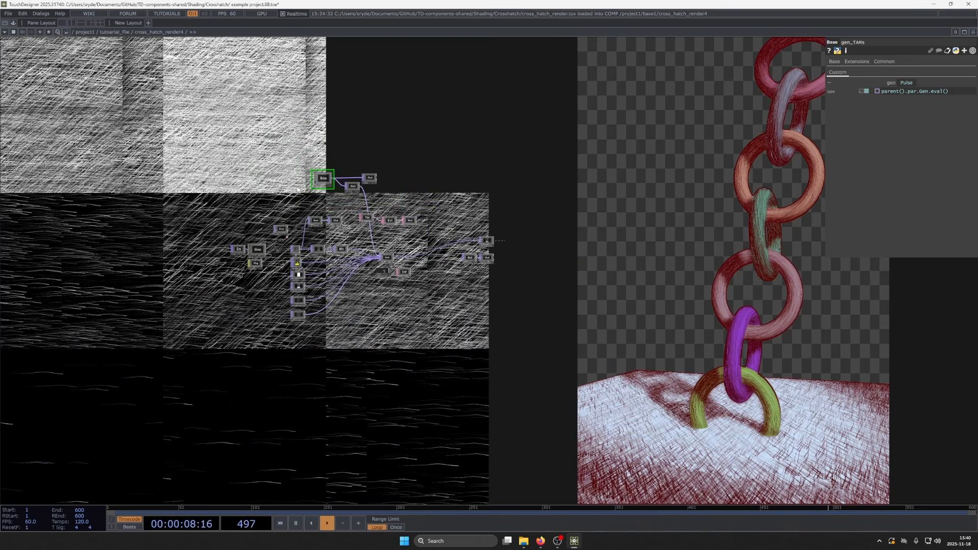
scroll(366, 194, "up", 7)
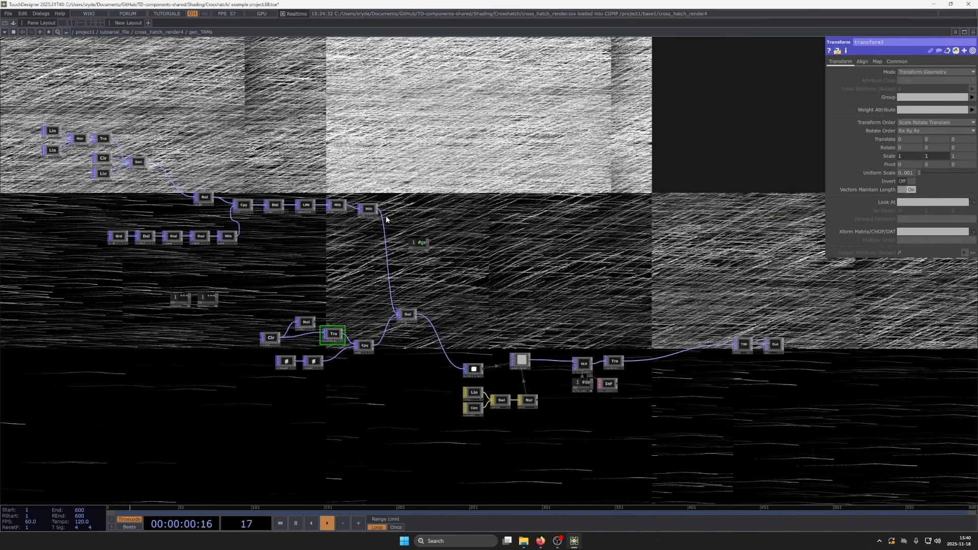
scroll(420, 337, "up", 10)
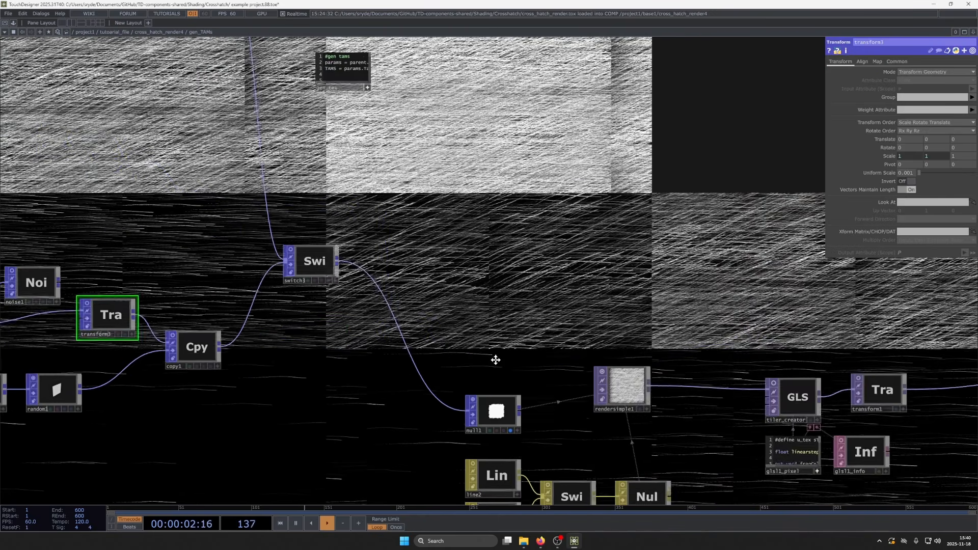
scroll(429, 311, "down", 8)
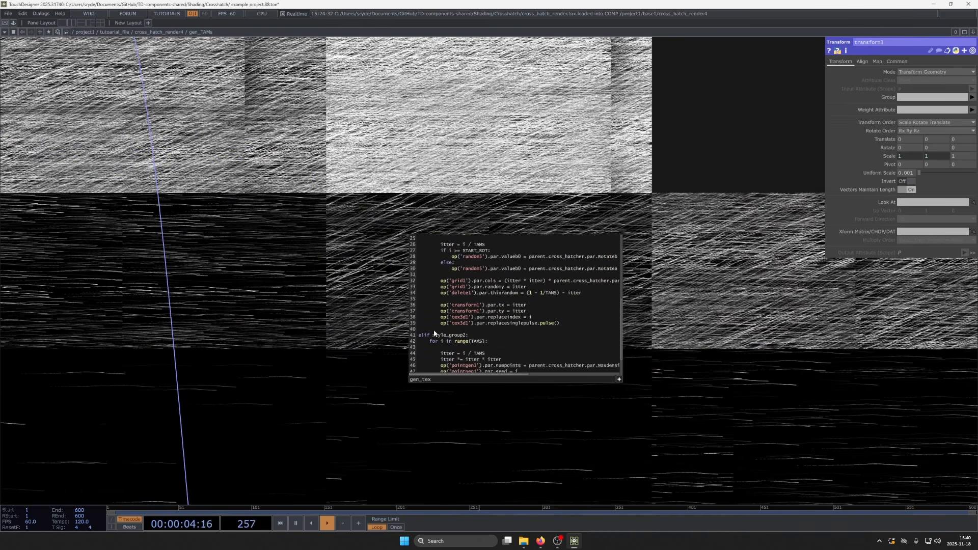
left_click_drag(457, 399, 421, 314)
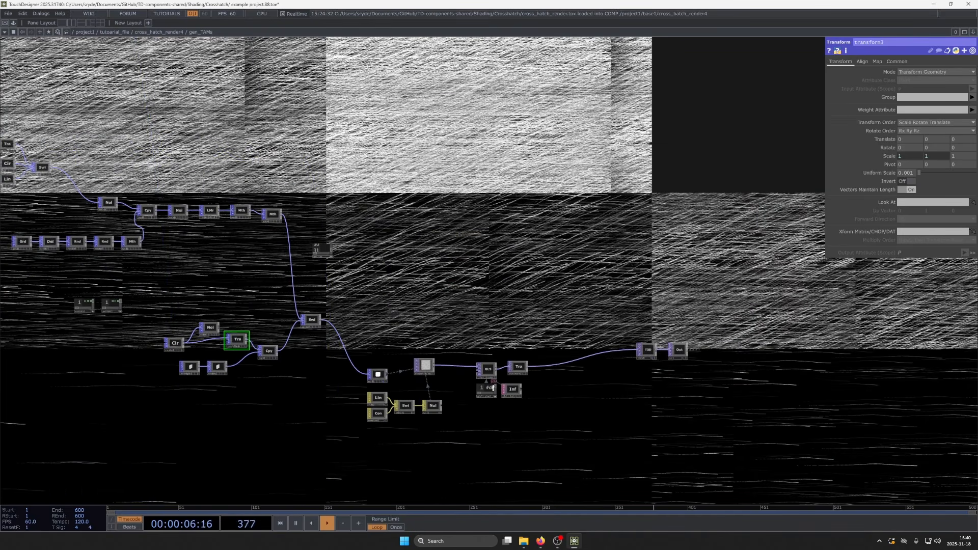
scroll(292, 346, "up", 3)
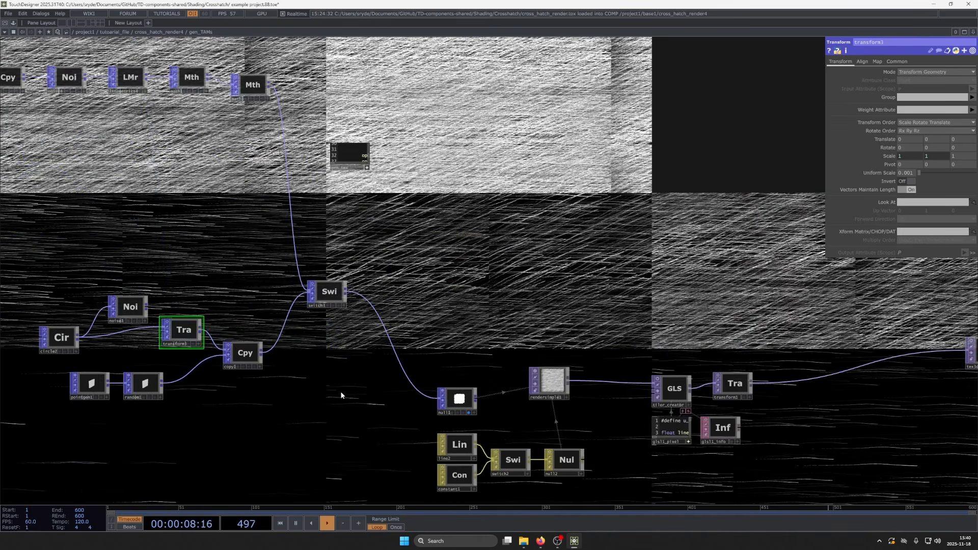
scroll(340, 391, "down", 3)
scroll(637, 415, "up", 3)
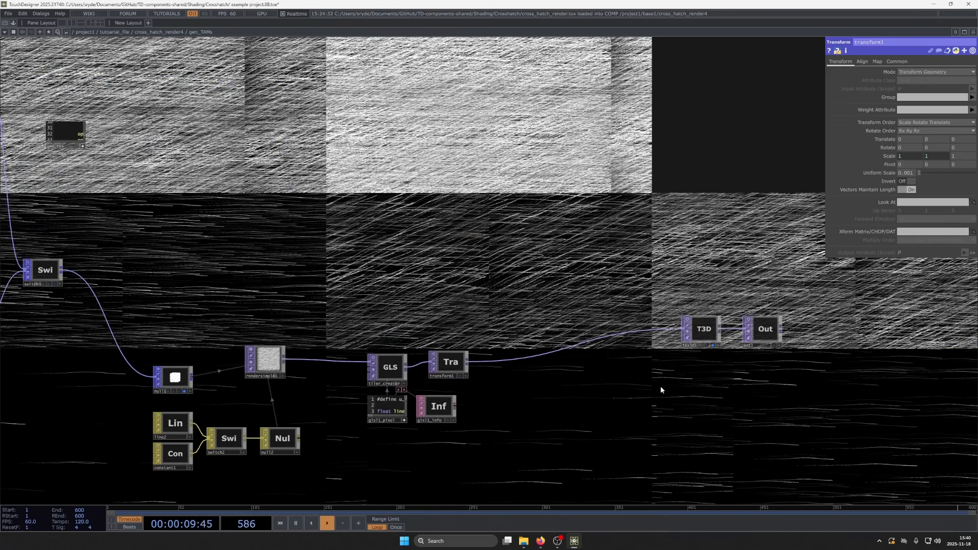
- Select tex3d1 and examine its tonal art map tiles by switching the node's preview on and off
left_click(694, 328)
left_click_drag(678, 357, 587, 326)
scroll(576, 287, "up", 3)
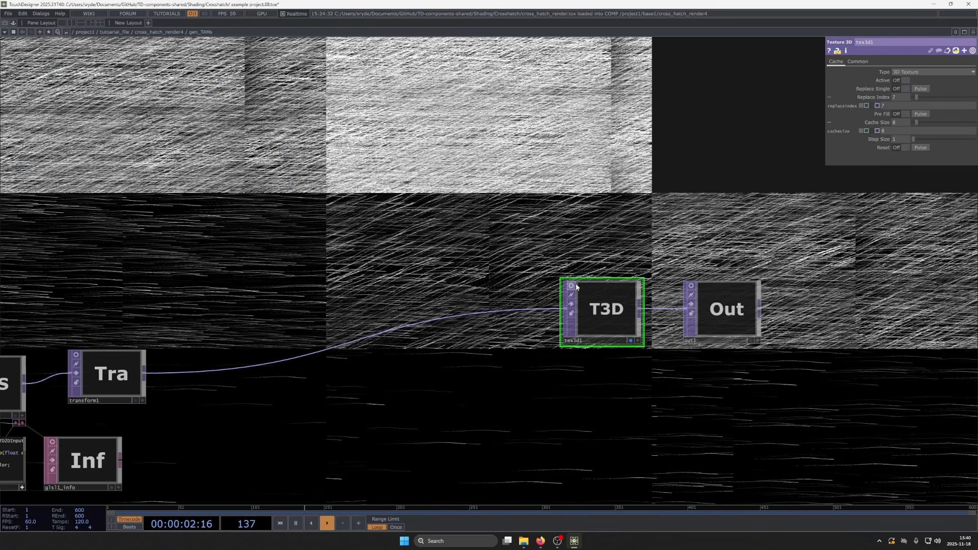
left_click(572, 285)
scroll(622, 323, "up", 4)
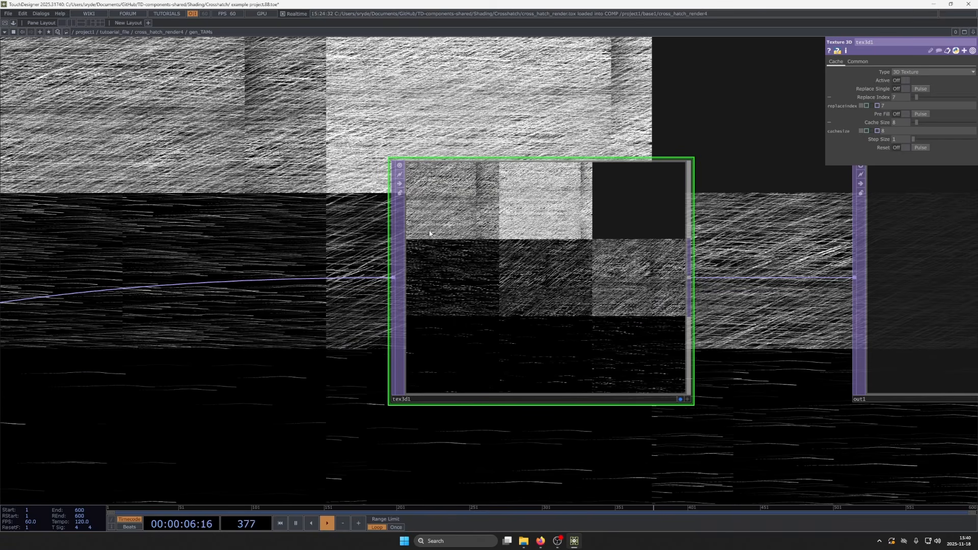
left_click(399, 165)
scroll(466, 277, "down", 12)
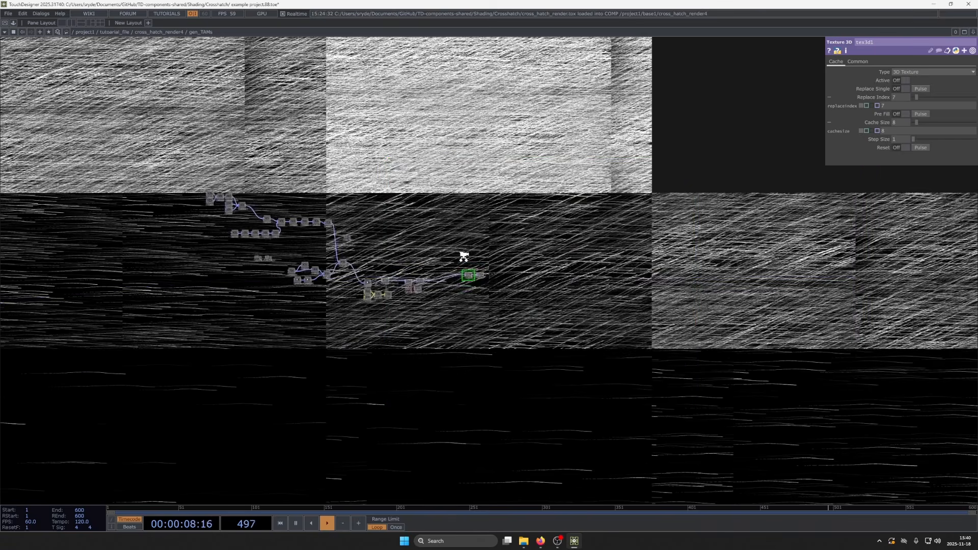
- Return to the cross_hatch_render4 network and examine the hatching section of the glsl3_pixel shader code
scroll(370, 263, "down", 8)
scroll(474, 368, "up", 5)
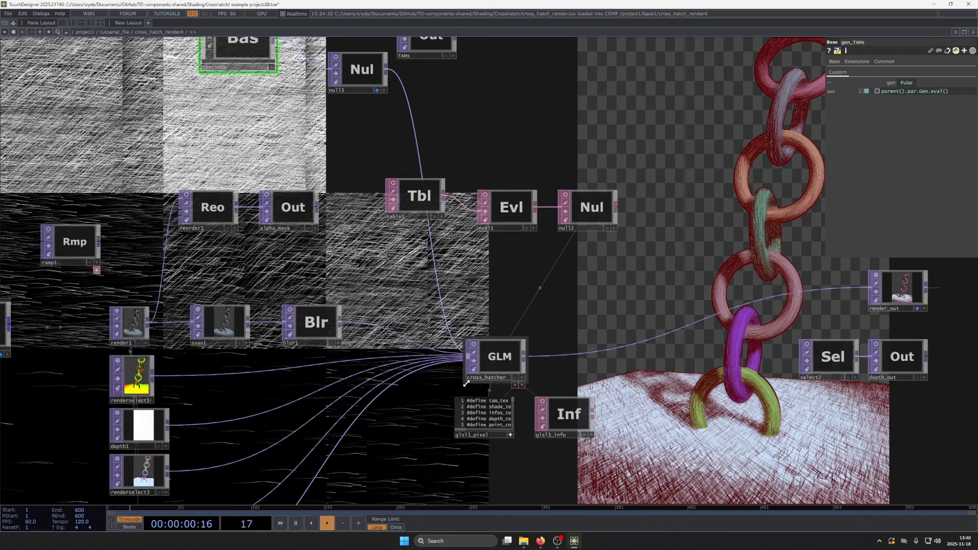
scroll(474, 367, "up", 2)
scroll(421, 438, "up", 4)
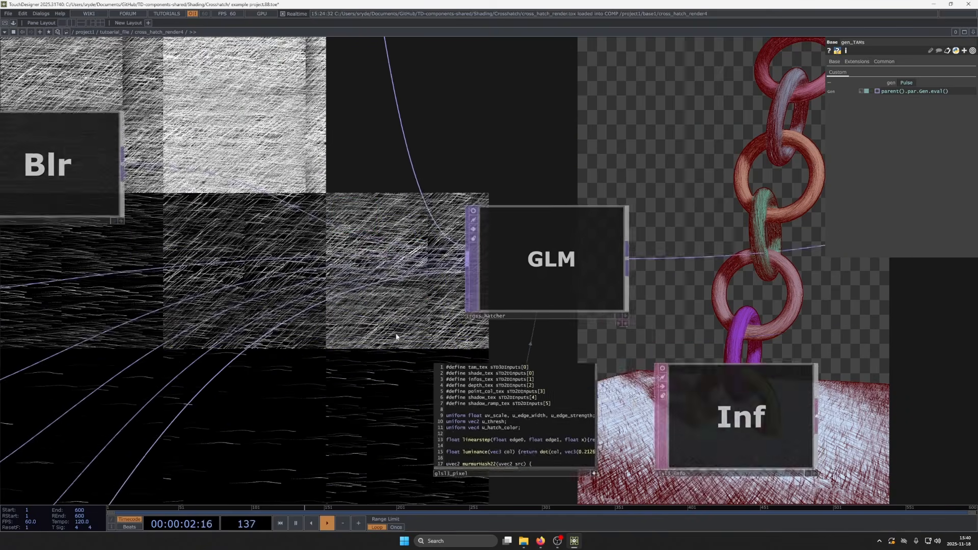
scroll(542, 307, "down", 15)
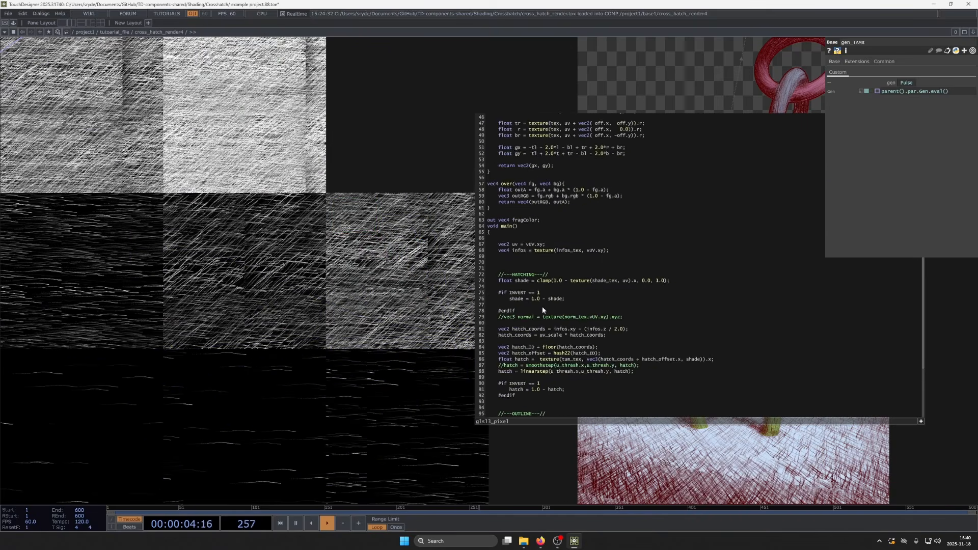
left_click_drag(375, 289, 426, 339)
scroll(601, 392, "down", 2)
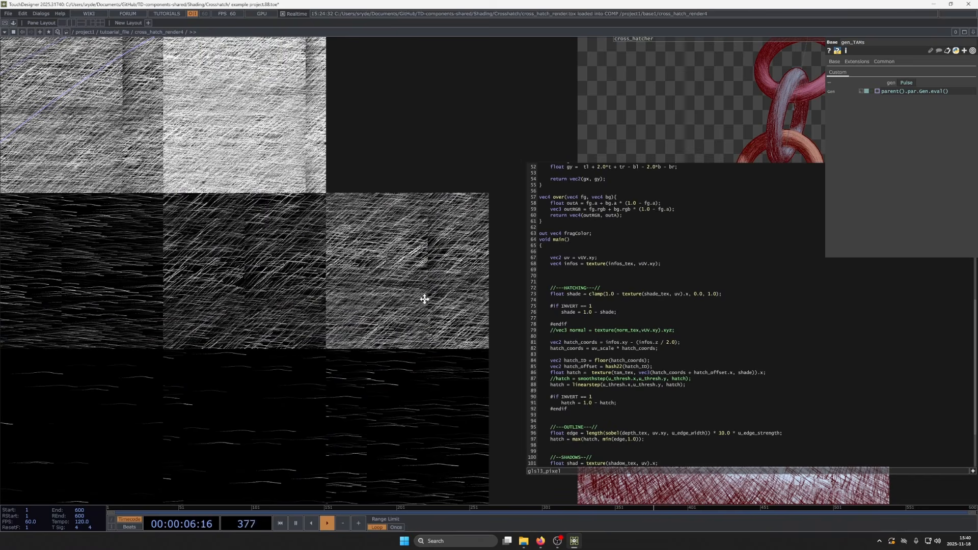
left_click_drag(424, 299, 391, 270)
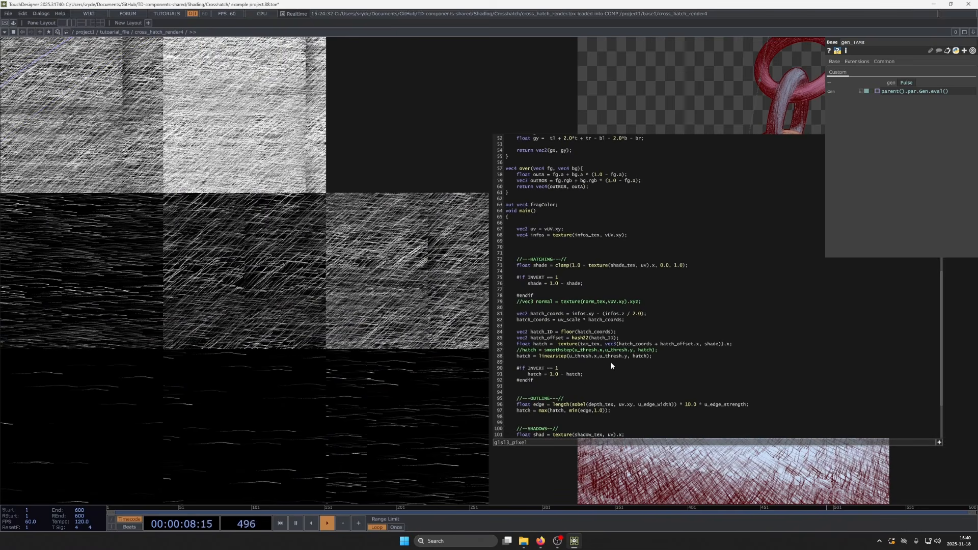
- Mark the tam_tex lookup on line 86 of the glsl3_pixel code, and its shade argument by itself
scroll(572, 363, "down", 2)
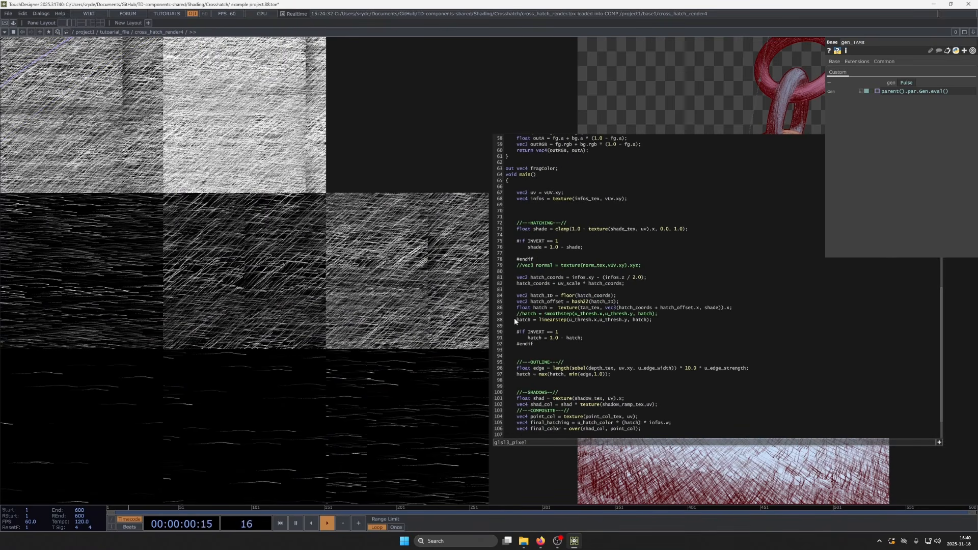
left_click_drag(515, 307, 672, 305)
left_click_drag(753, 309, 752, 309)
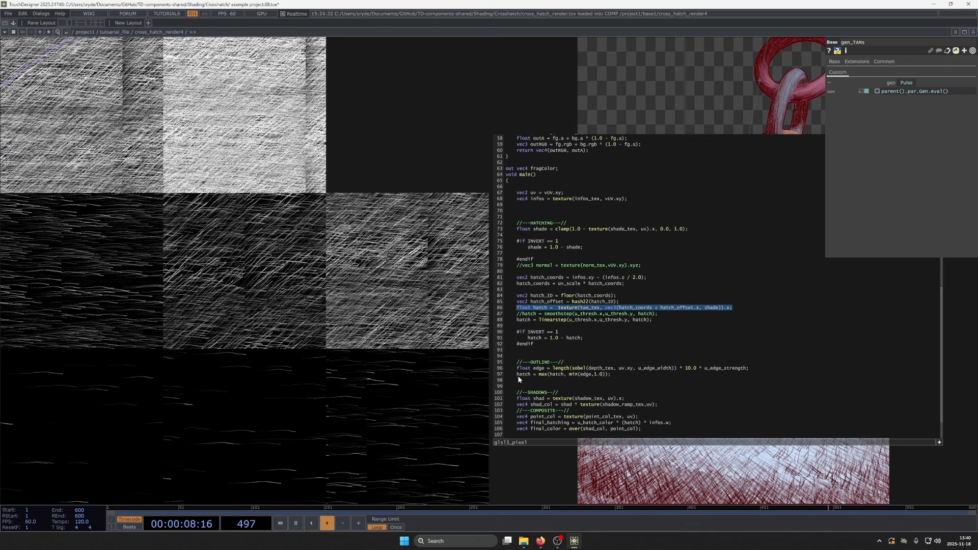
double_click(711, 307)
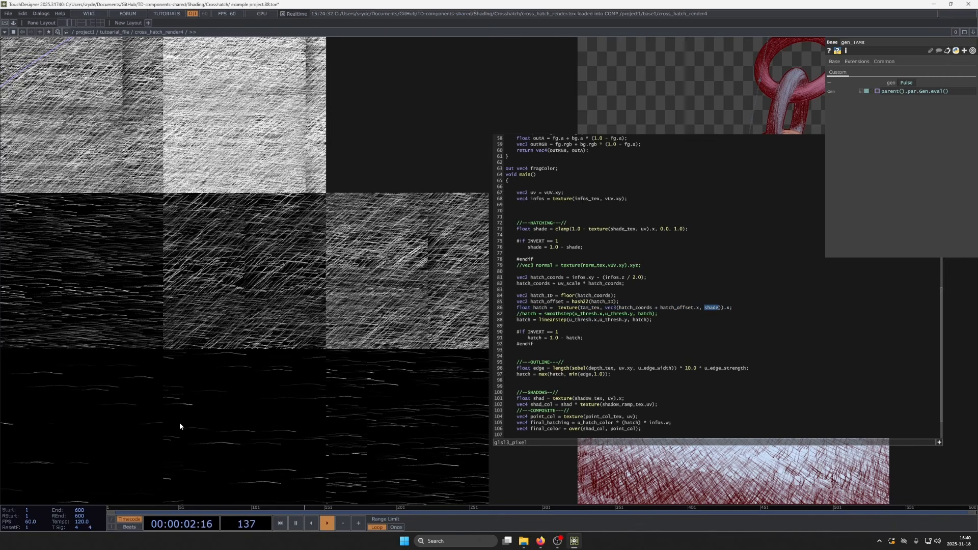
- Trace the shader's shading input back to render1, select that node and examine its shaded chain image
scroll(455, 335, "down", 10)
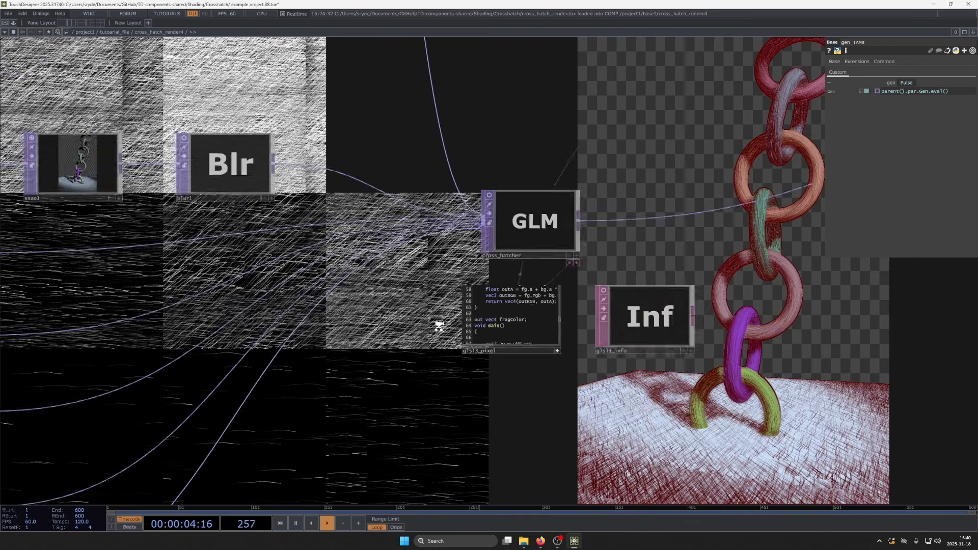
scroll(406, 278, "up", 4)
scroll(173, 353, "up", 3)
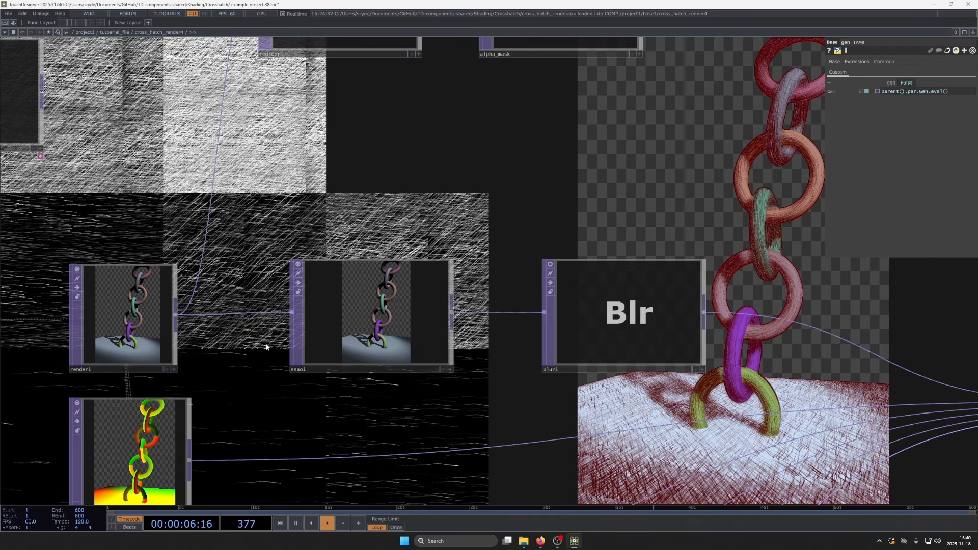
left_click_drag(266, 347, 442, 311)
scroll(331, 258, "up", 5)
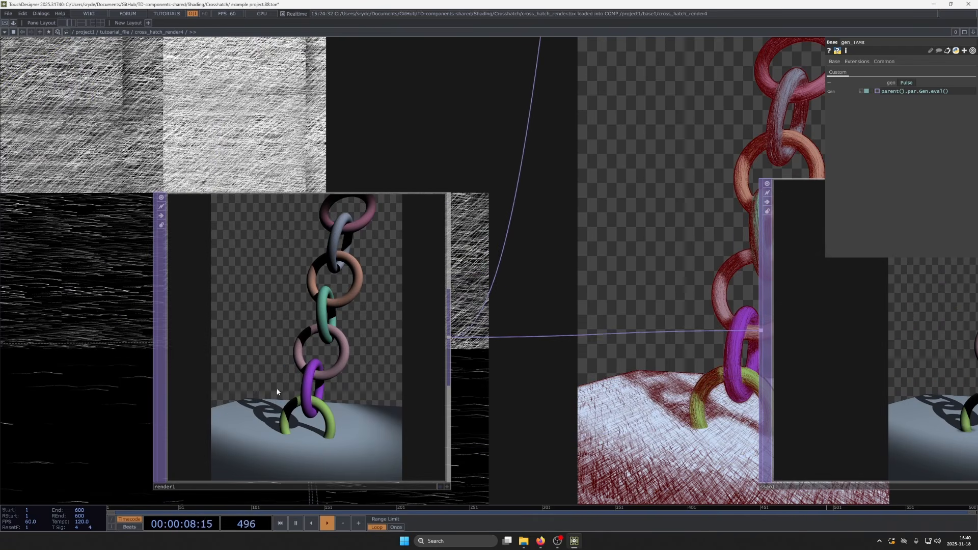
left_click(311, 423)
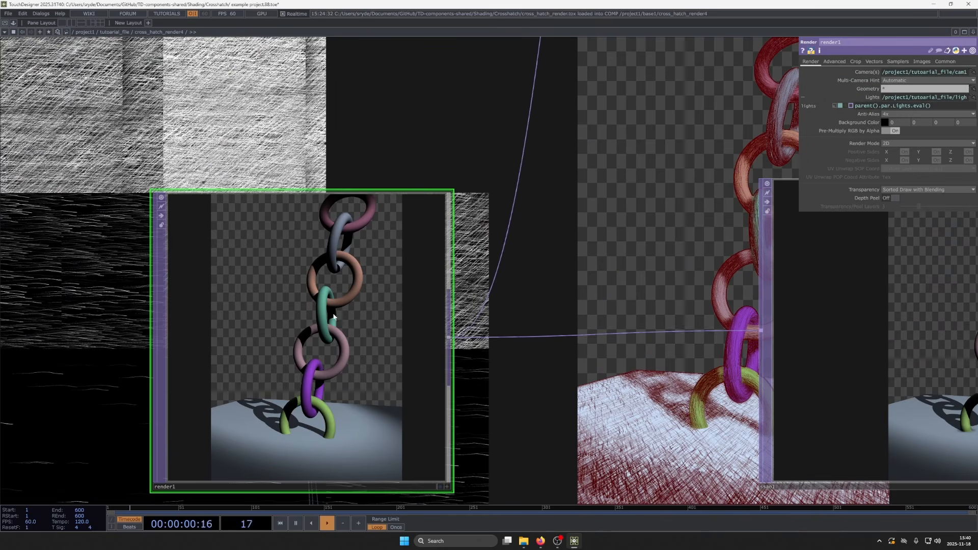
- Switch on blur1's preview and compare the render1, ssao1 and blur1 images up close
scroll(314, 404, "down", 4)
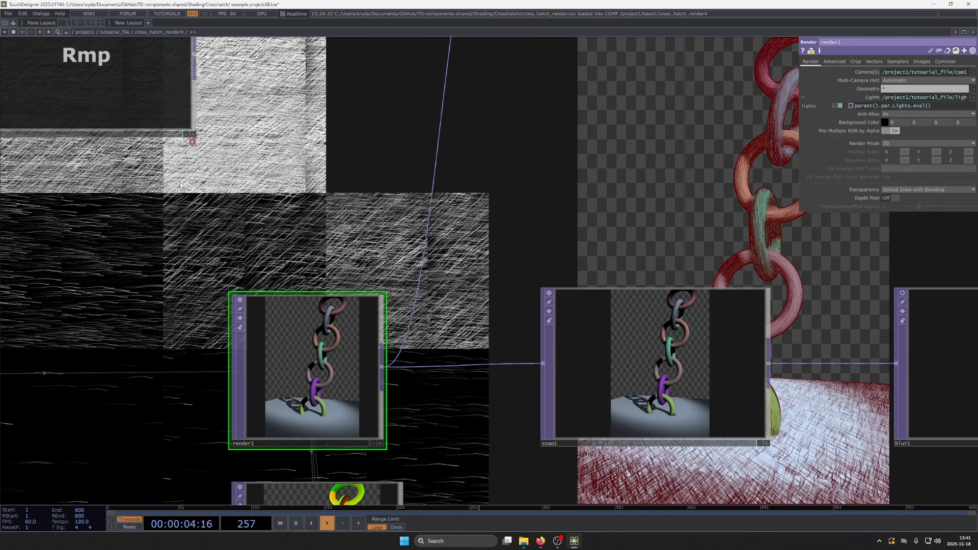
scroll(410, 410, "down", 5)
scroll(524, 417, "up", 5)
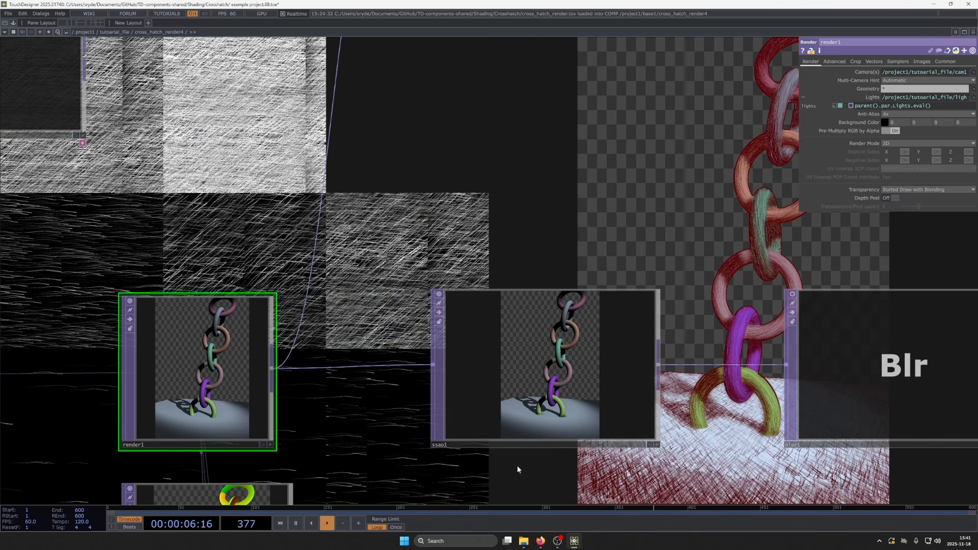
scroll(561, 391, "down", 2)
scroll(537, 389, "up", 6)
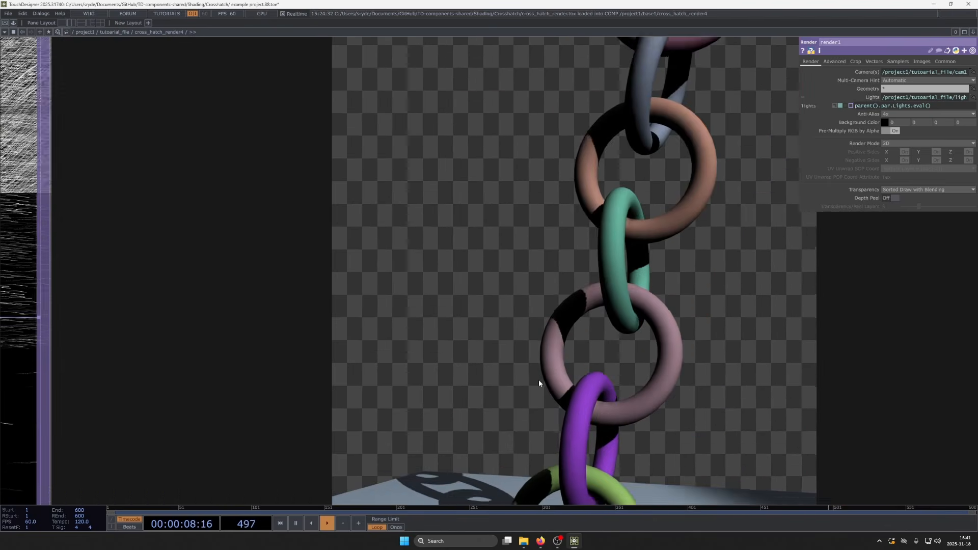
scroll(539, 383, "down", 3)
scroll(540, 383, "down", 2)
left_click(707, 325)
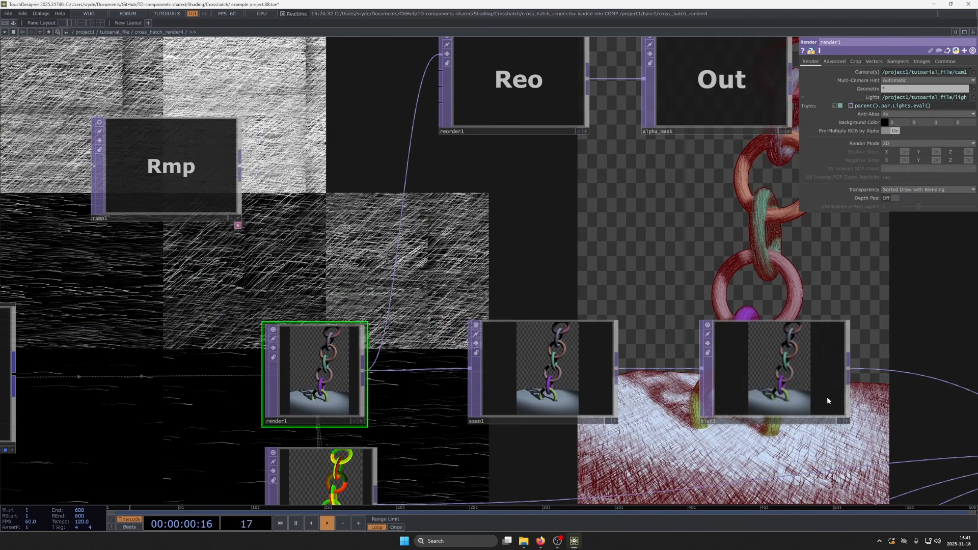
scroll(775, 370, "up", 5)
scroll(776, 370, "down", 5)
scroll(774, 368, "up", 1)
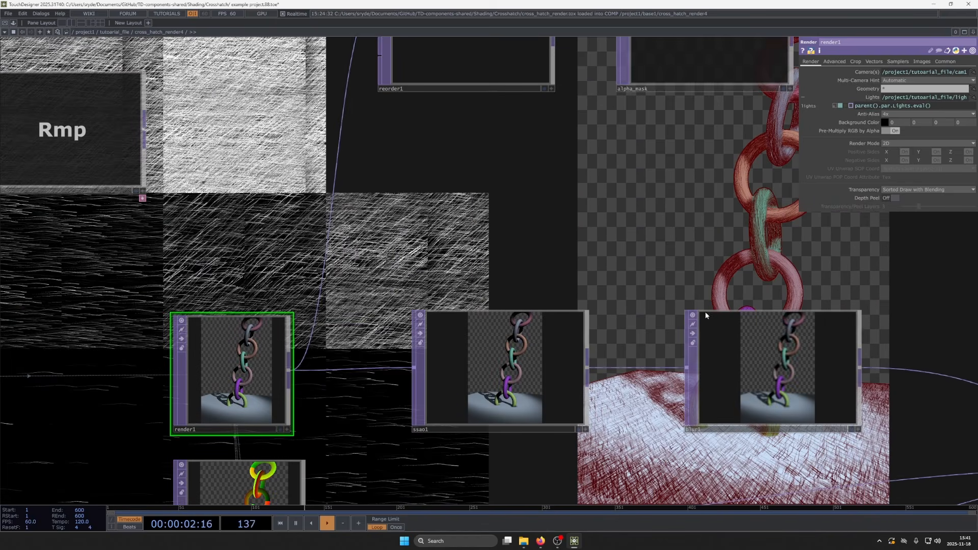
- Switch off the node previews of blur1, ssao1 and render1
left_click(693, 315)
left_click(421, 314)
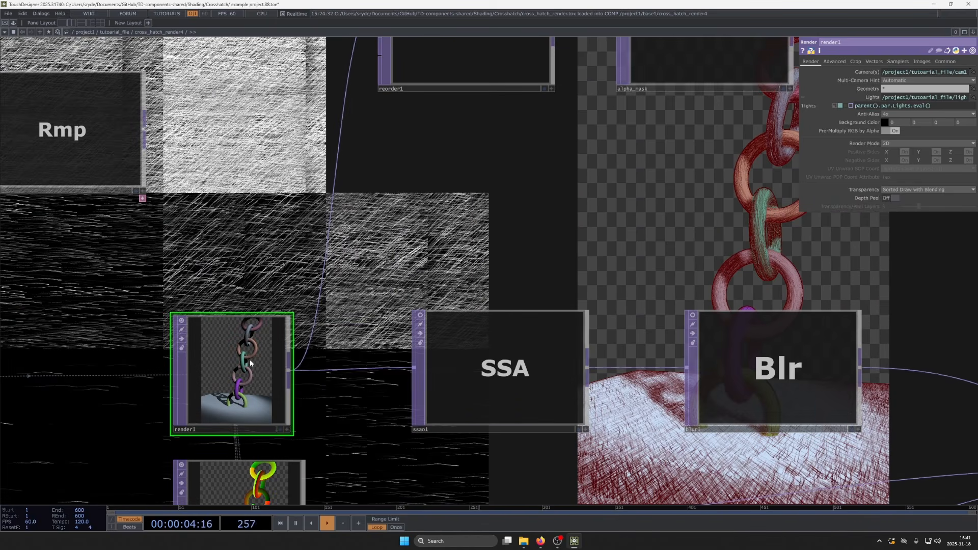
left_click(181, 320)
- Review the render select nodes feeding the cross_hatcher shader, and select phong1 to show its color buffer settings
scroll(483, 337, "down", 2)
scroll(483, 336, "down", 5)
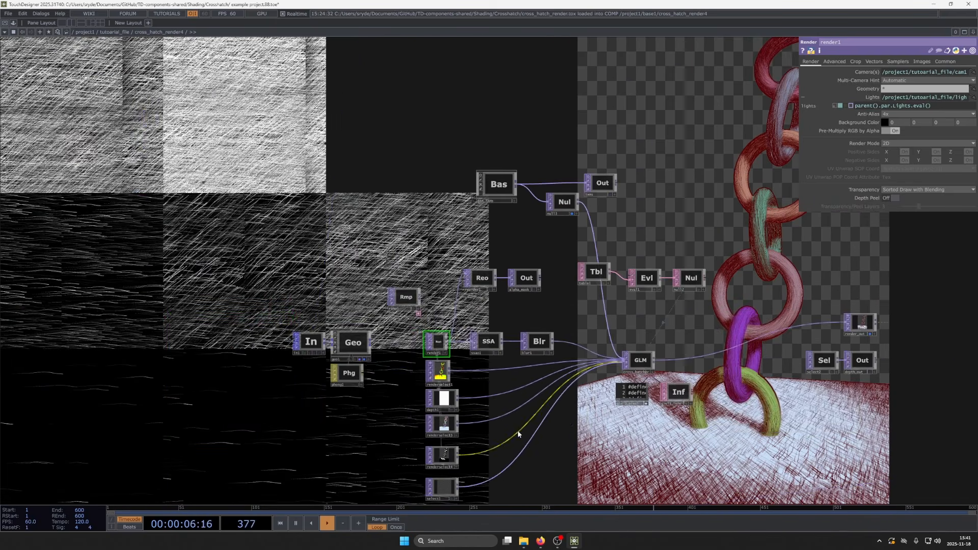
left_click_drag(517, 436, 517, 370)
scroll(424, 311, "up", 5)
left_click_drag(382, 426, 432, 299)
scroll(432, 299, "down", 4)
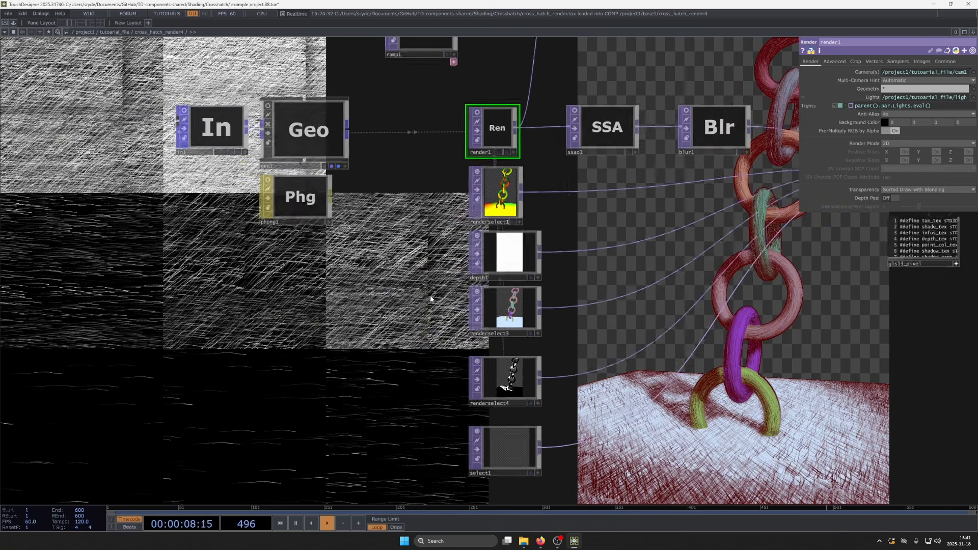
scroll(407, 286, "up", 5)
left_click(406, 287)
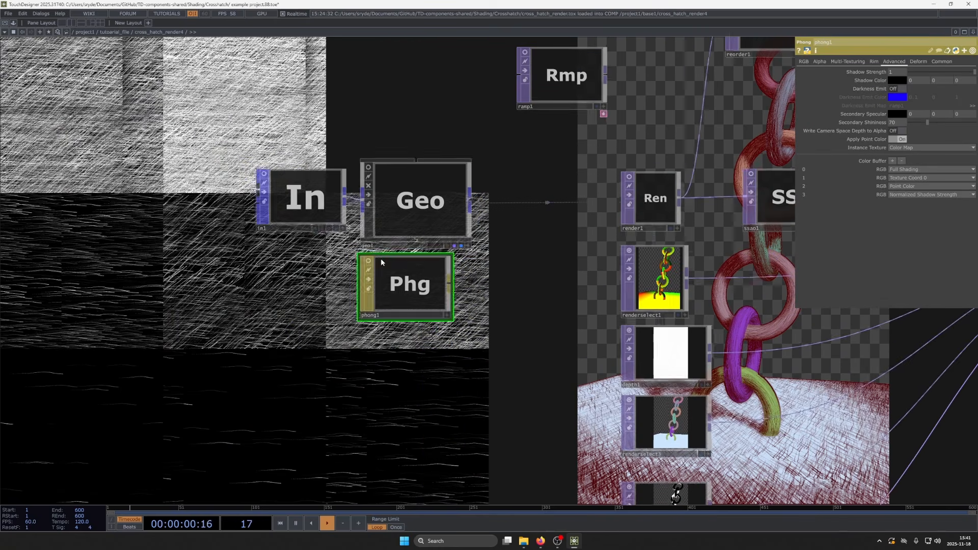
- Compare phong1's color buffer list with the render select nodes, and examine the renderselect3 and depth1 images up close
left_click_drag(461, 493, 392, 411)
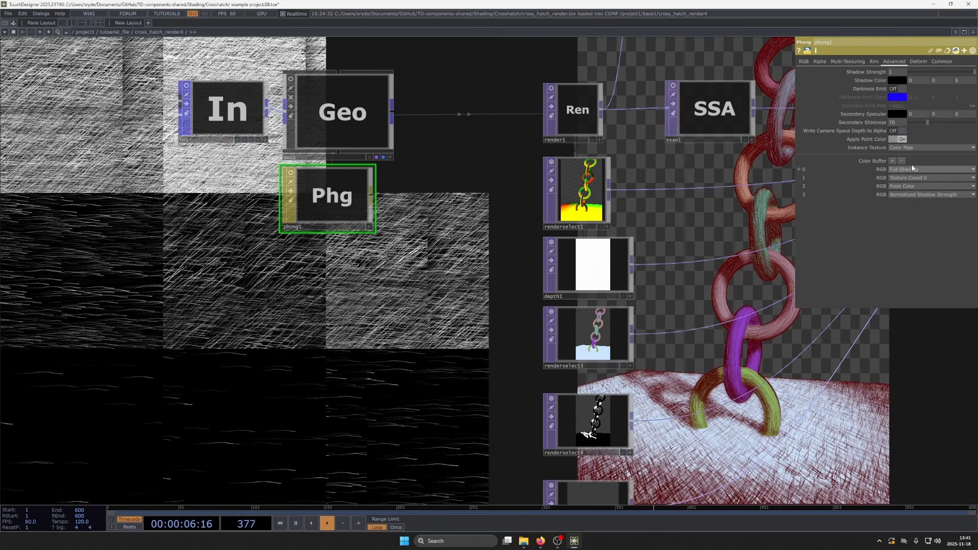
left_click_drag(782, 384, 730, 348)
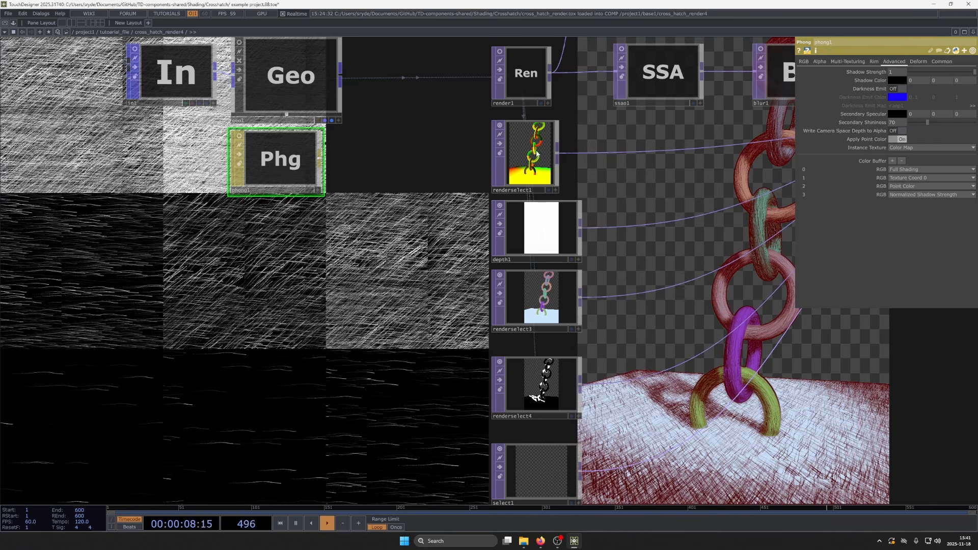
scroll(536, 153, "up", 5)
scroll(471, 167, "down", 5)
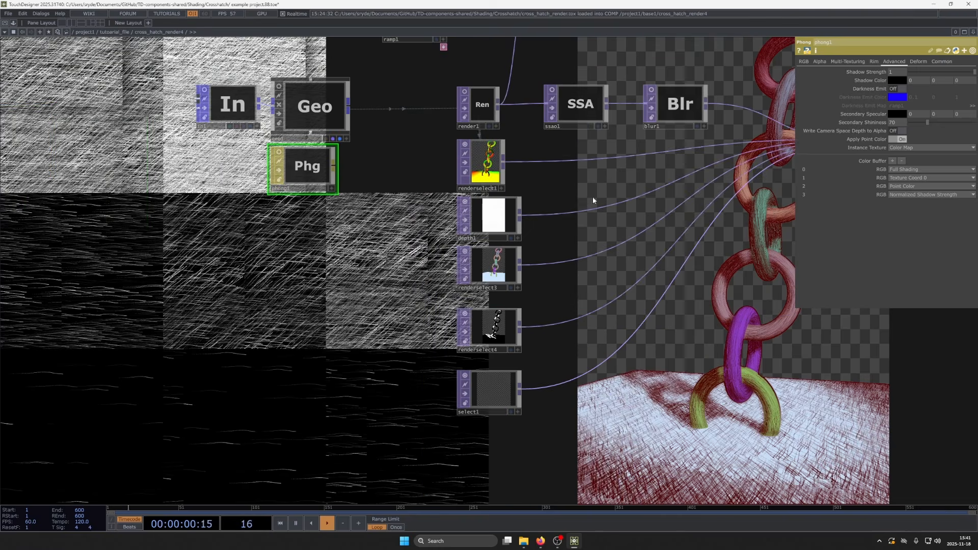
left_click_drag(623, 205, 492, 242)
left_click_drag(521, 276, 597, 292)
scroll(425, 313, "up", 4)
scroll(437, 329, "up", 6)
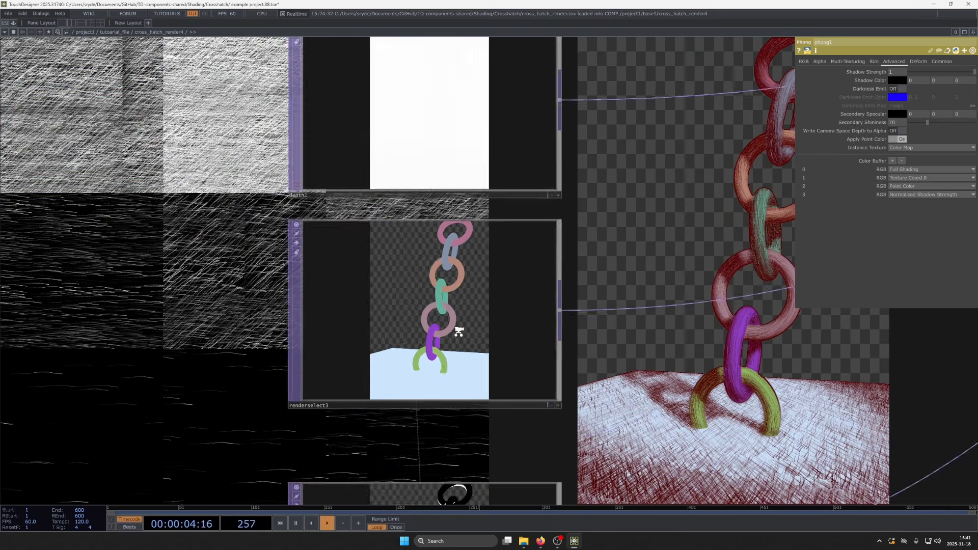
scroll(412, 299, "down", 10)
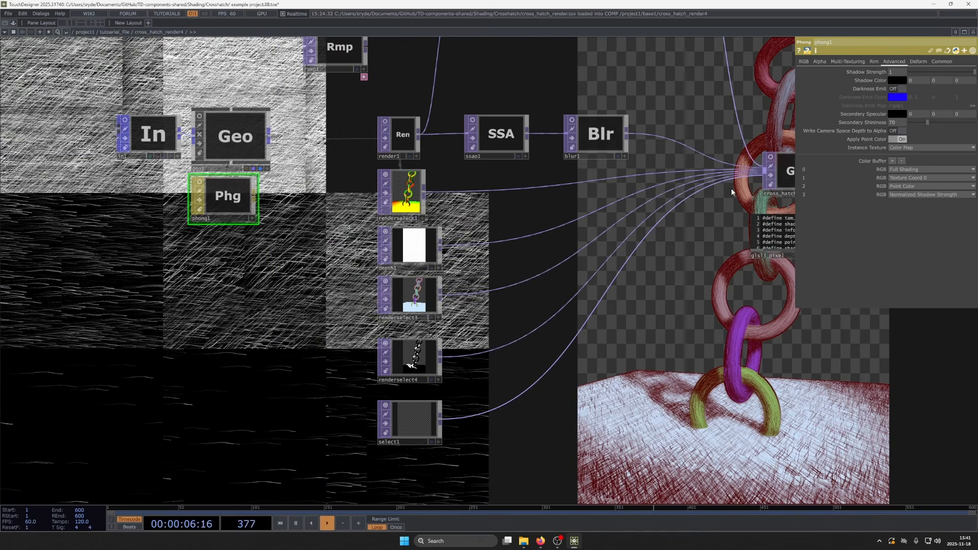
scroll(423, 335, "up", 6)
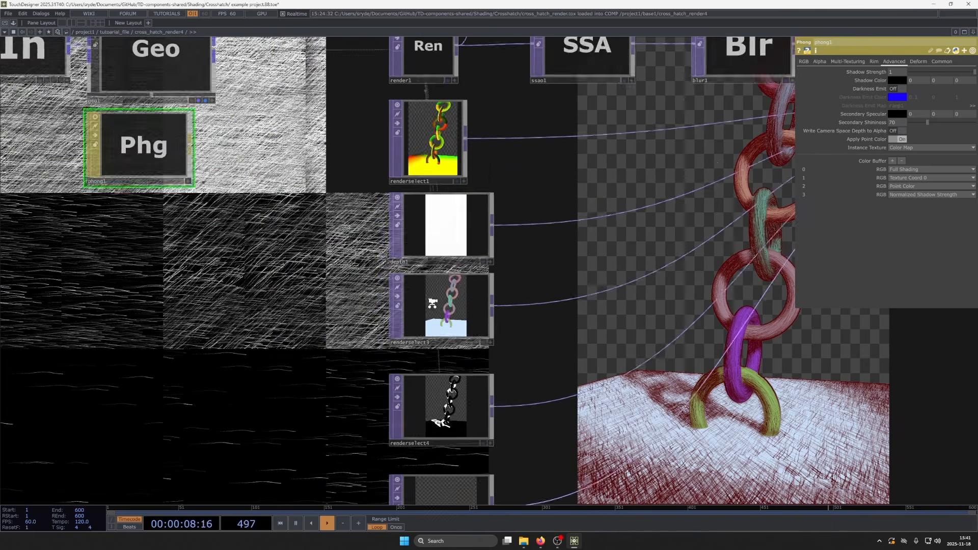
left_click_drag(649, 240, 445, 327)
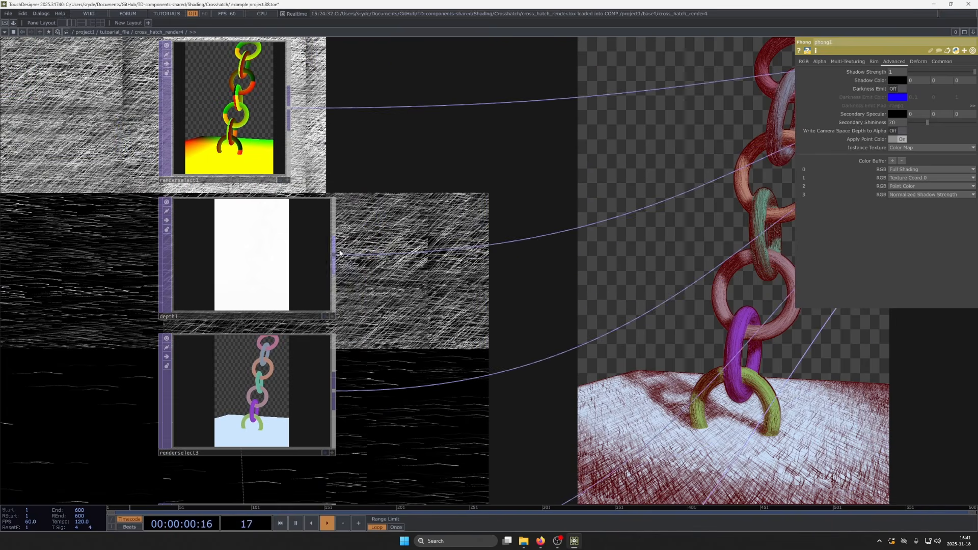
- Branch an Edge TOP off depth1 and raise its Strength to 121
left_click_drag(336, 256, 472, 282)
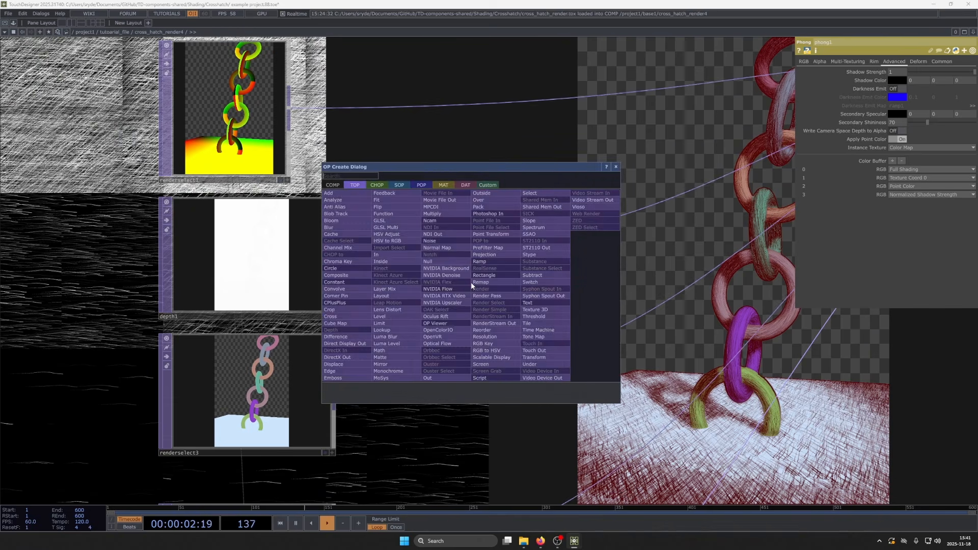
type("edg")
left_click(352, 372)
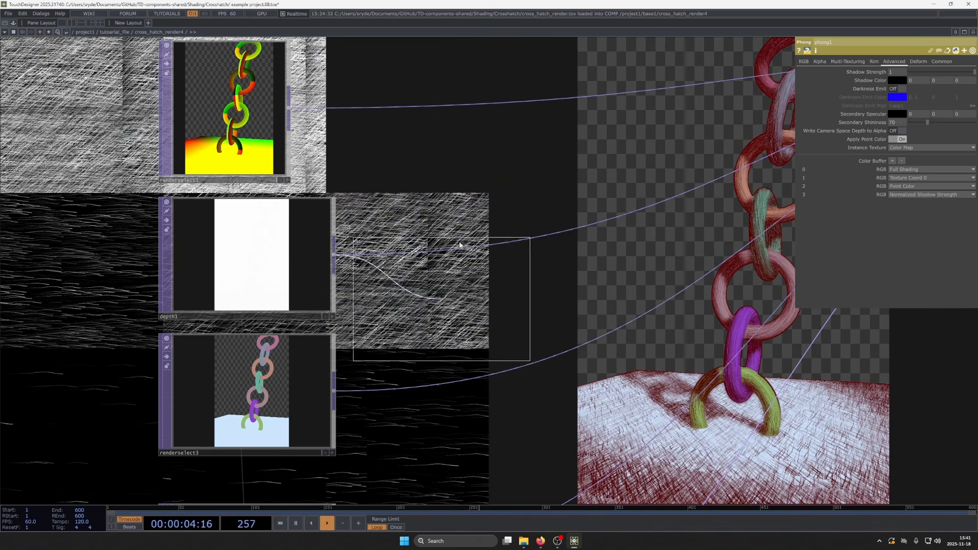
left_click(497, 222)
scroll(489, 219, "up", 6)
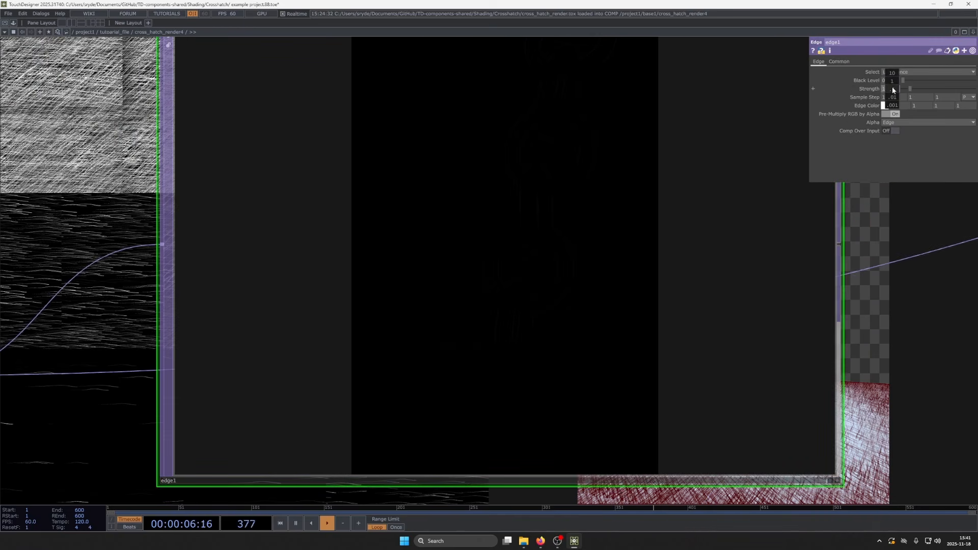
left_click_drag(892, 90, 953, 75)
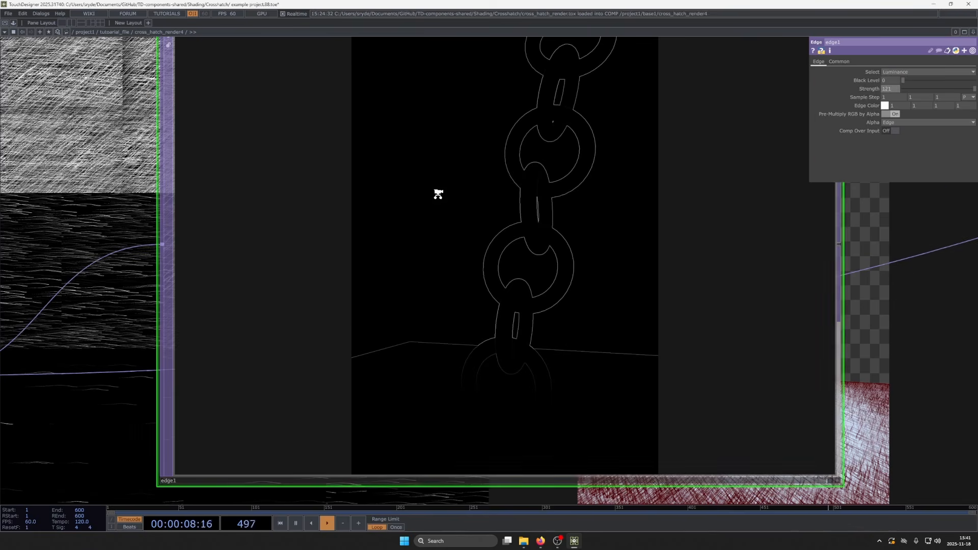
- Examine the chain outlines in edge1 at several magnifications, and delete the edge1 node
scroll(438, 194, "down", 4)
scroll(455, 168, "up", 5)
scroll(474, 199, "down", 3)
scroll(490, 196, "up", 2)
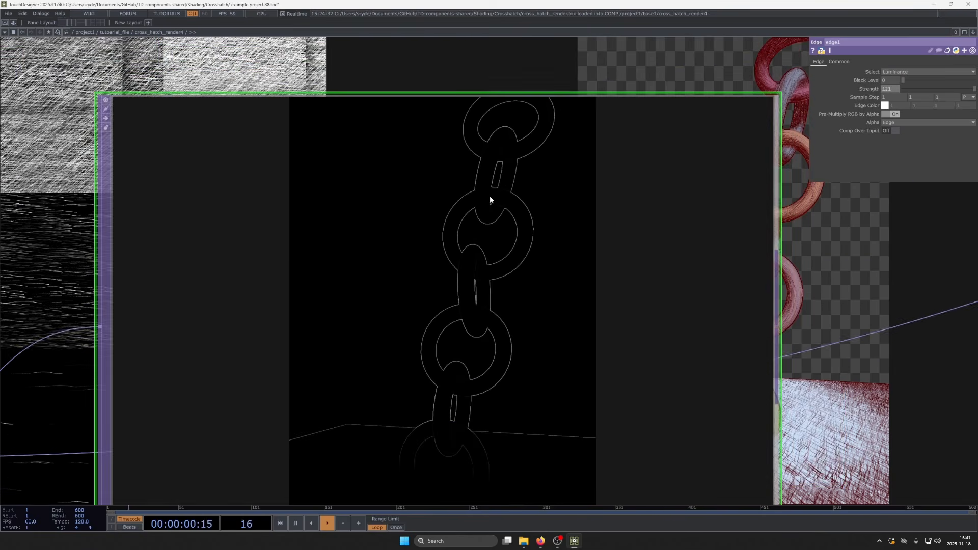
scroll(490, 196, "down", 3)
scroll(481, 189, "up", 3)
scroll(472, 179, "down", 3)
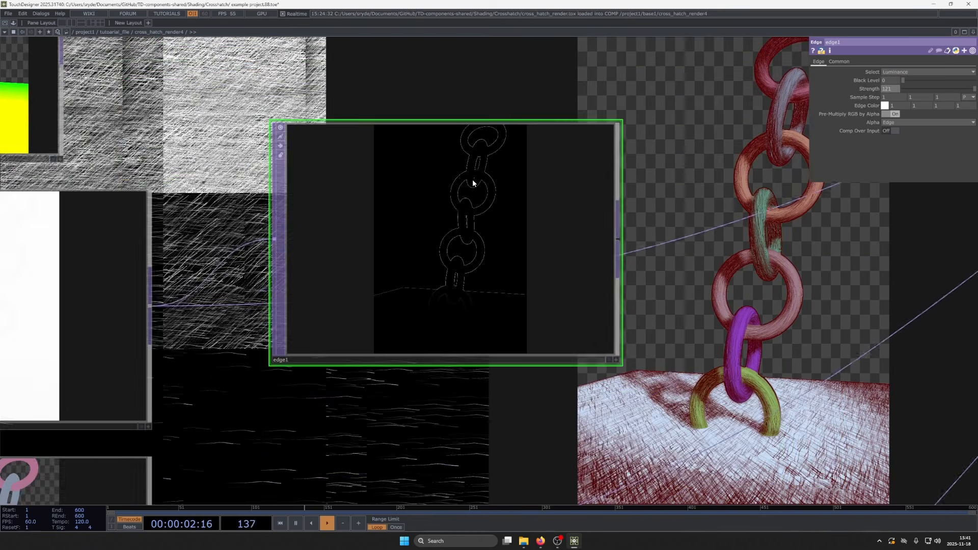
scroll(472, 179, "up", 3)
scroll(472, 179, "down", 6)
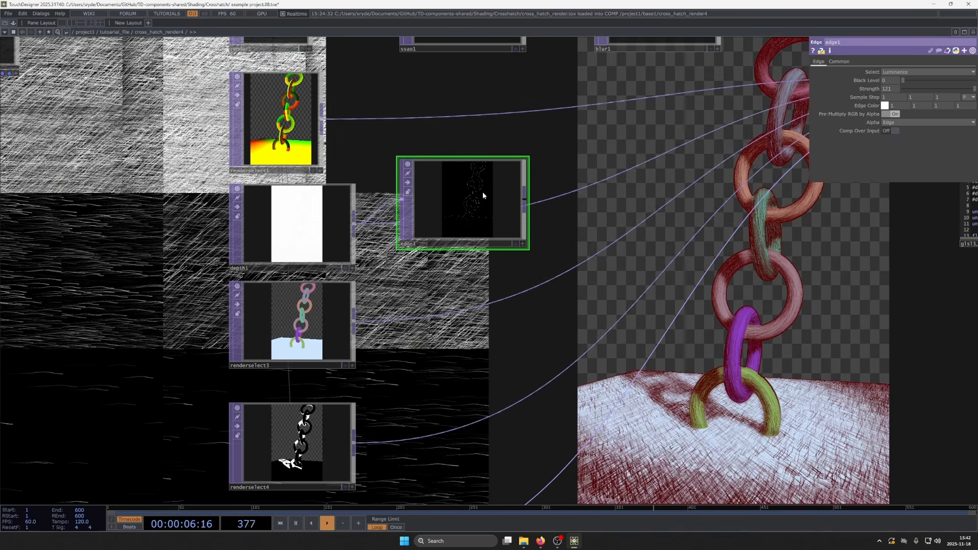
key("Delete")
- Find the sobel function in the glsl3_pixel shader code and highlight its full definition
scroll(491, 303, "down", 4)
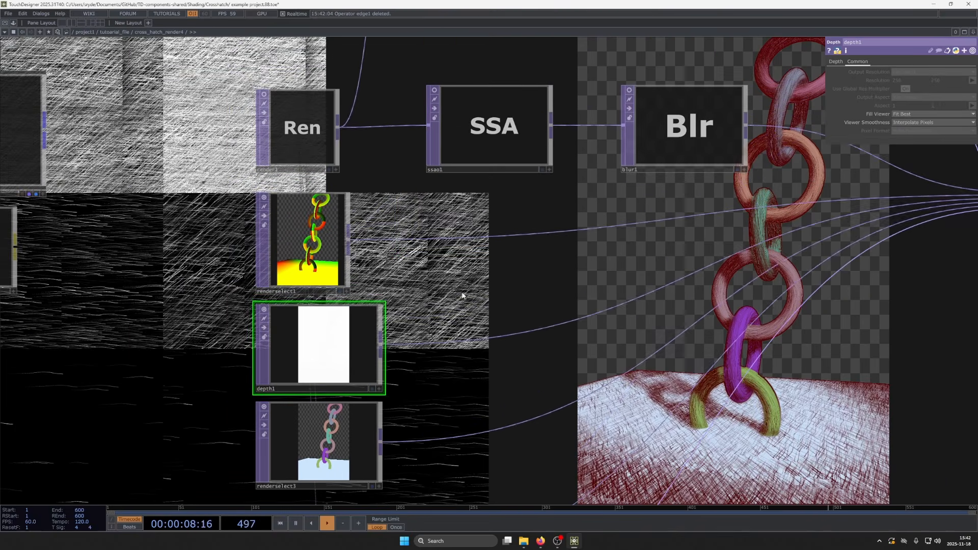
scroll(546, 346, "up", 5)
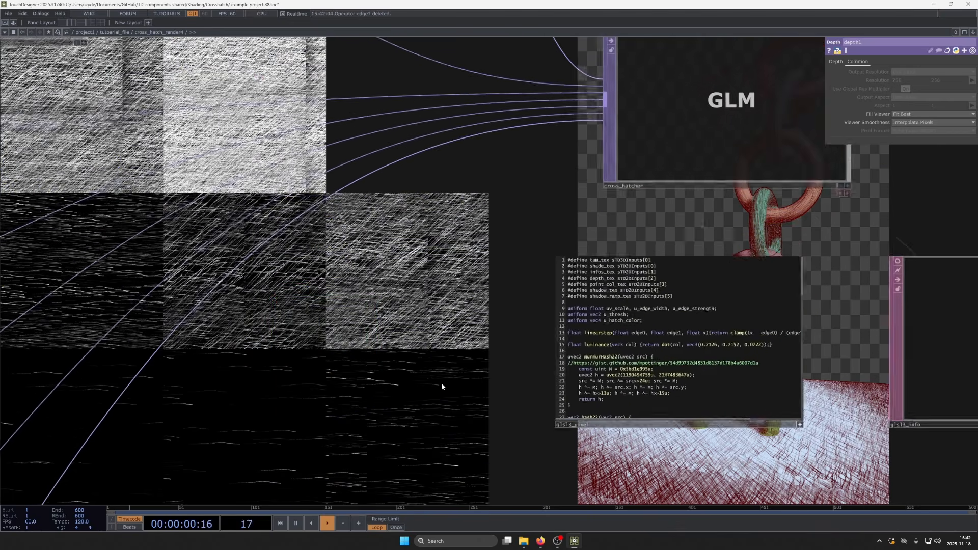
left_click_drag(466, 388, 436, 289)
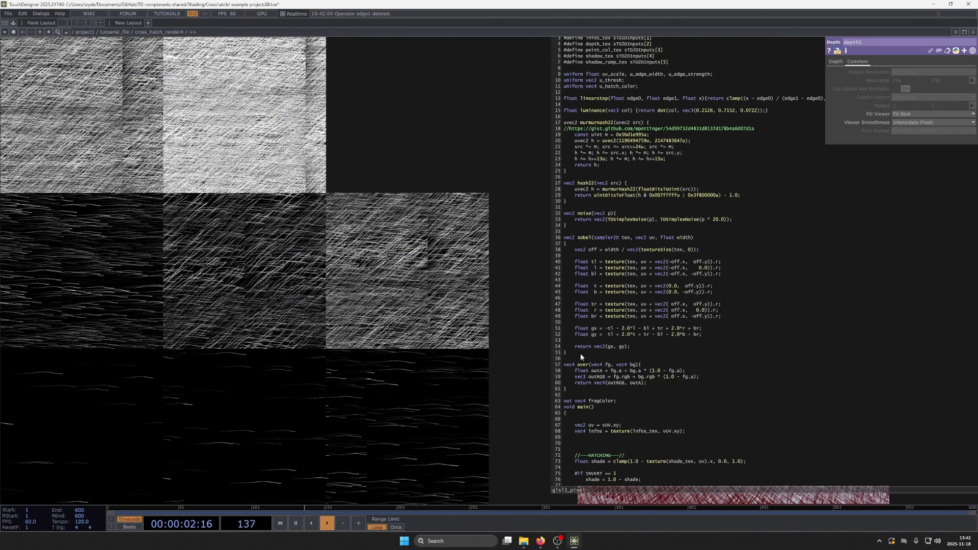
left_click_drag(580, 356, 522, 220)
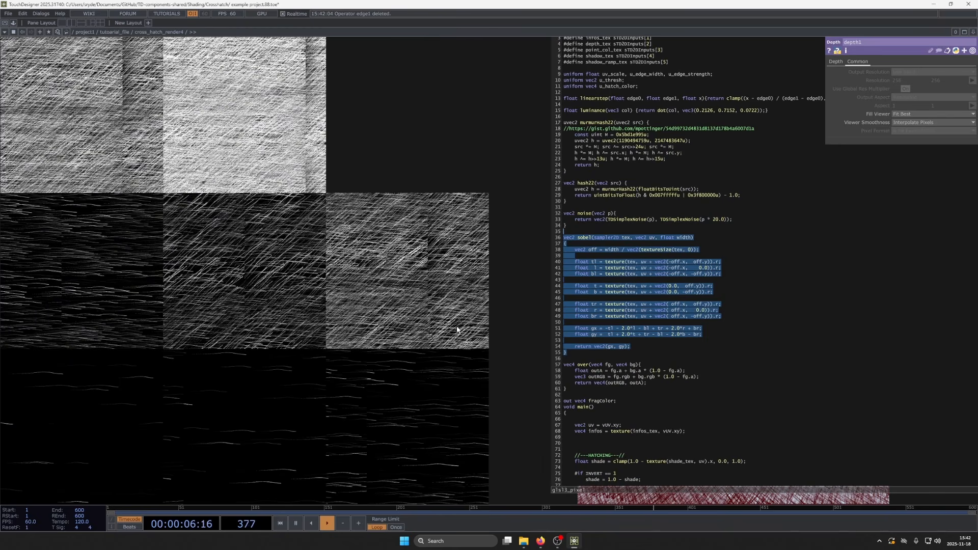
left_click(438, 299)
left_click_drag(438, 300, 442, 260)
- Highlight the sobel edge expression in the OUTLINE section of the shader's main function, and review the code around it
scroll(586, 290, "down", 10)
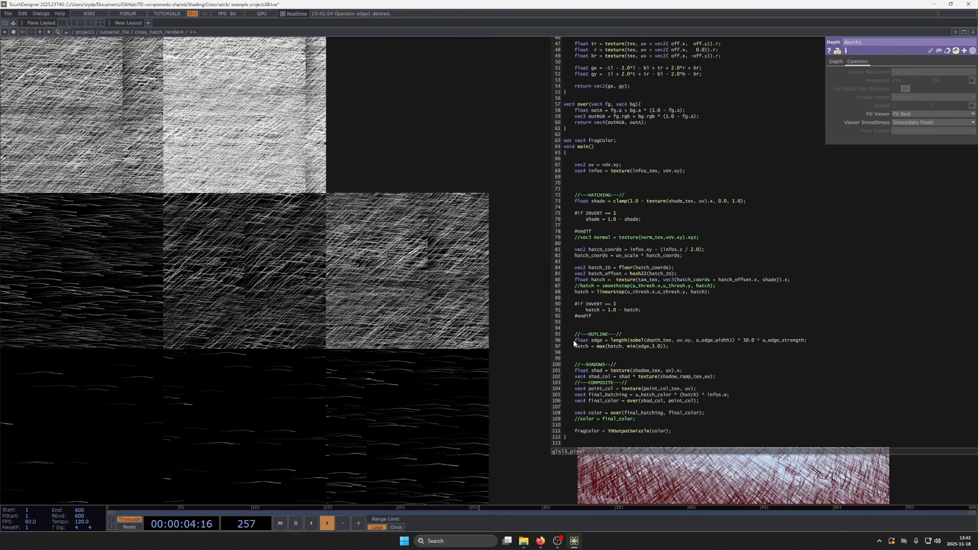
left_click_drag(635, 339, 840, 344)
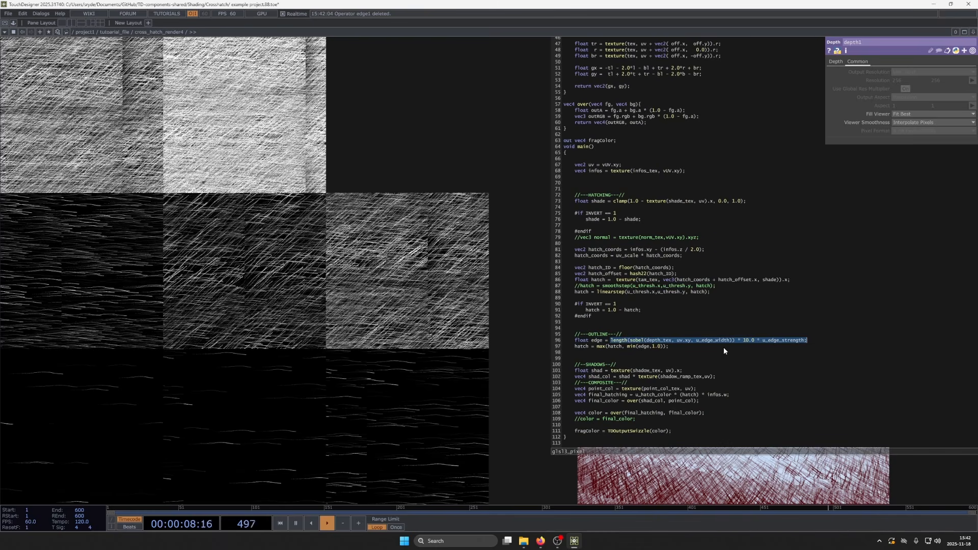
mouse_move(734, 341)
left_mouse_down()
mouse_move(603, 346)
mouse_move(610, 342)
left_mouse_up()
left_click(628, 345)
scroll(685, 390, "up", 12)
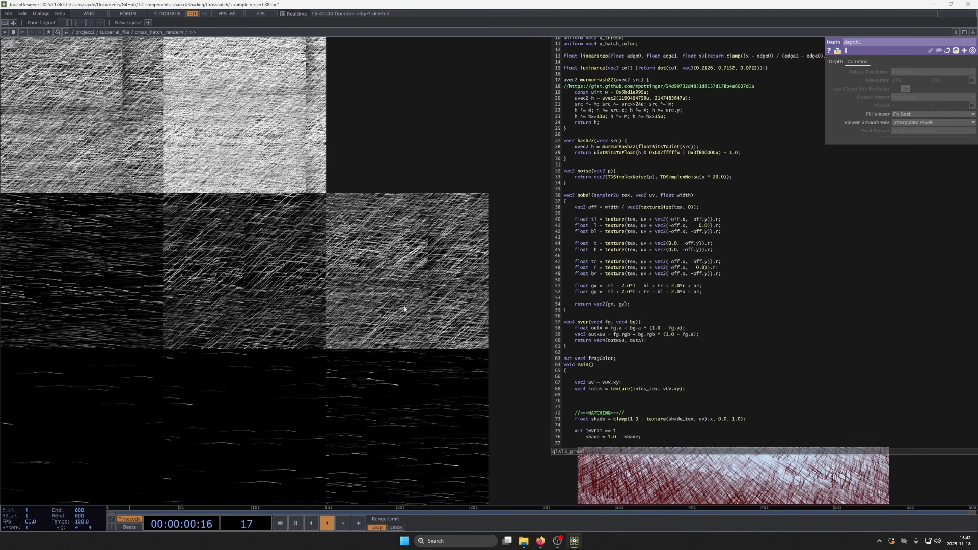
- Return from the shader code to the node network and examine renderselect4's shadow image up close
scroll(444, 315, "down", 6)
scroll(436, 315, "up", 3)
scroll(436, 314, "down", 7)
left_click_drag(397, 351, 478, 289)
scroll(465, 321, "down", 3)
left_click_drag(475, 327, 480, 307)
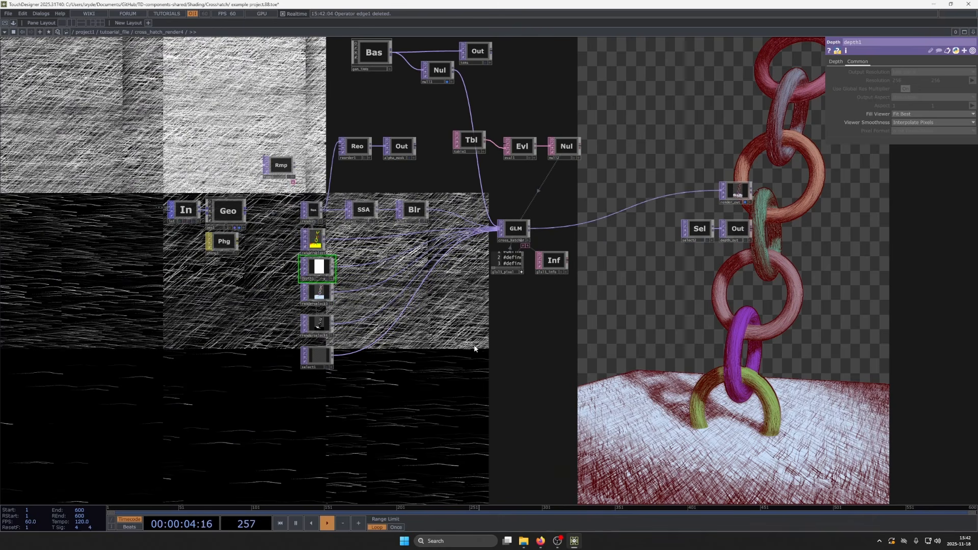
scroll(308, 295, "up", 10)
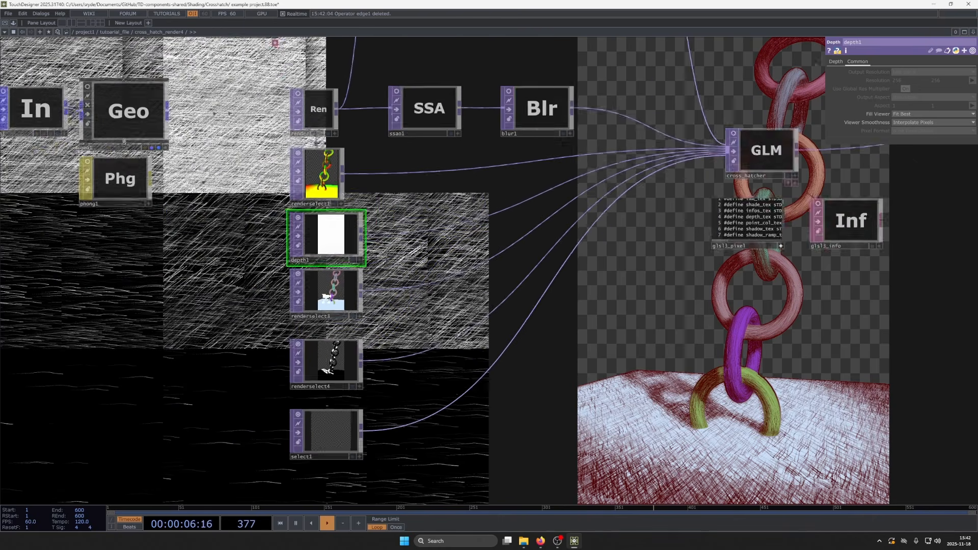
scroll(456, 303, "up", 3)
scroll(448, 290, "down", 12)
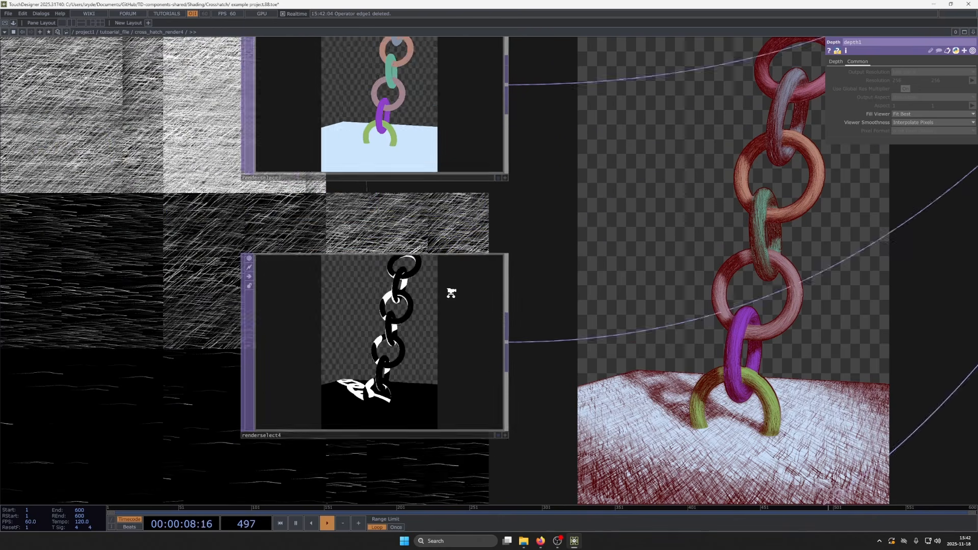
scroll(413, 324, "up", 12)
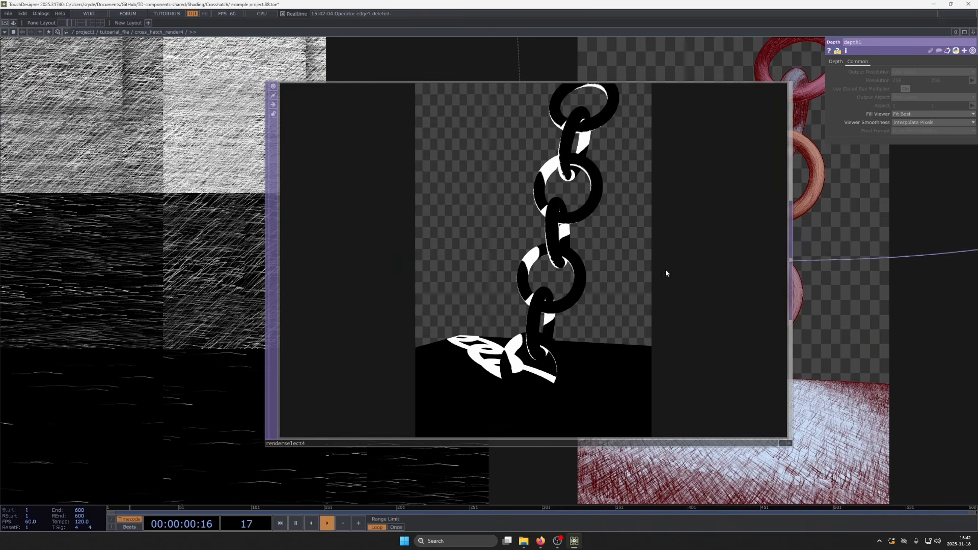
- Leave the cross_hatch_render4 component, look over the surrounding node chain, and go up to the project1 network
scroll(445, 348, "down", 15)
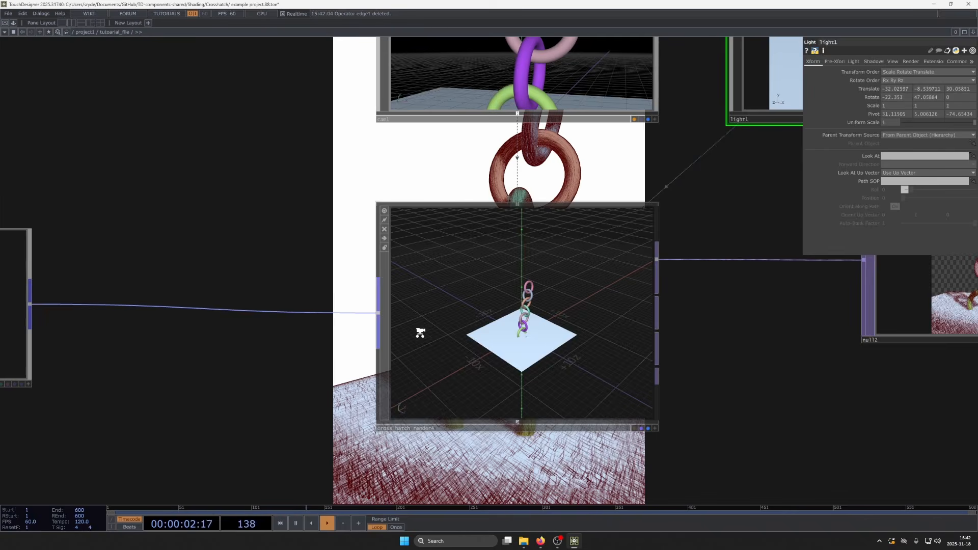
left_click_drag(601, 409, 585, 301)
scroll(543, 180, "up", 3)
scroll(531, 206, "down", 6)
scroll(583, 303, "down", 1)
scroll(565, 305, "down", 2)
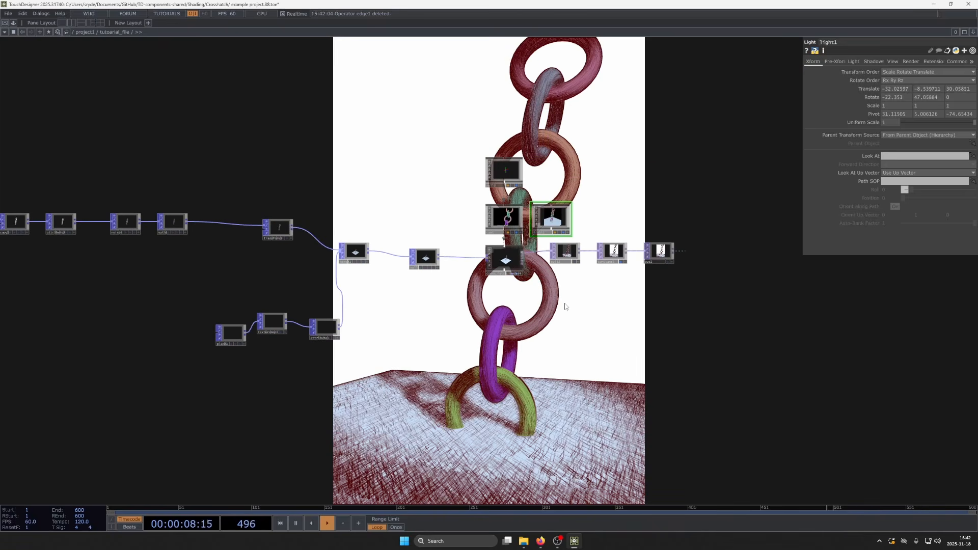
left_click_drag(406, 320, 446, 324)
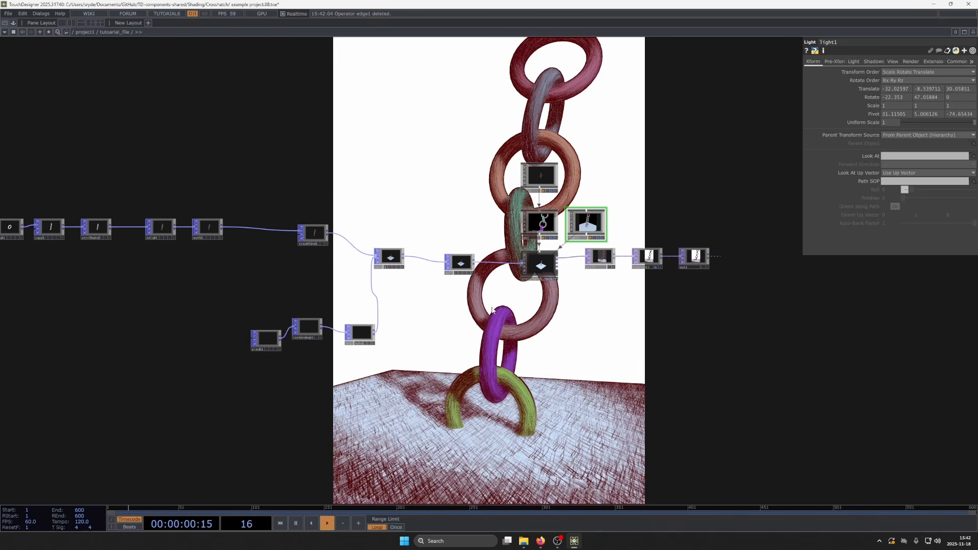
left_click_drag(513, 296, 503, 253)
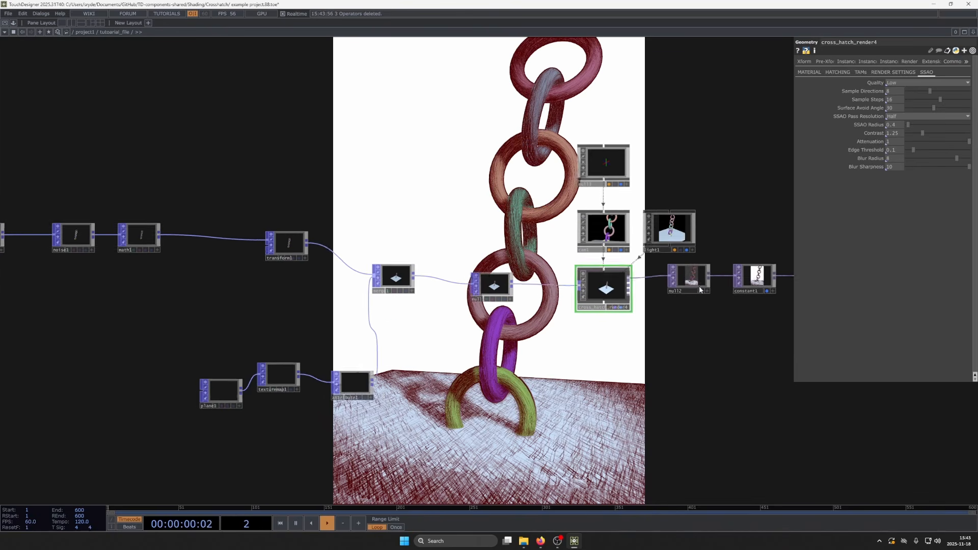
scroll(557, 298, "down", 10)
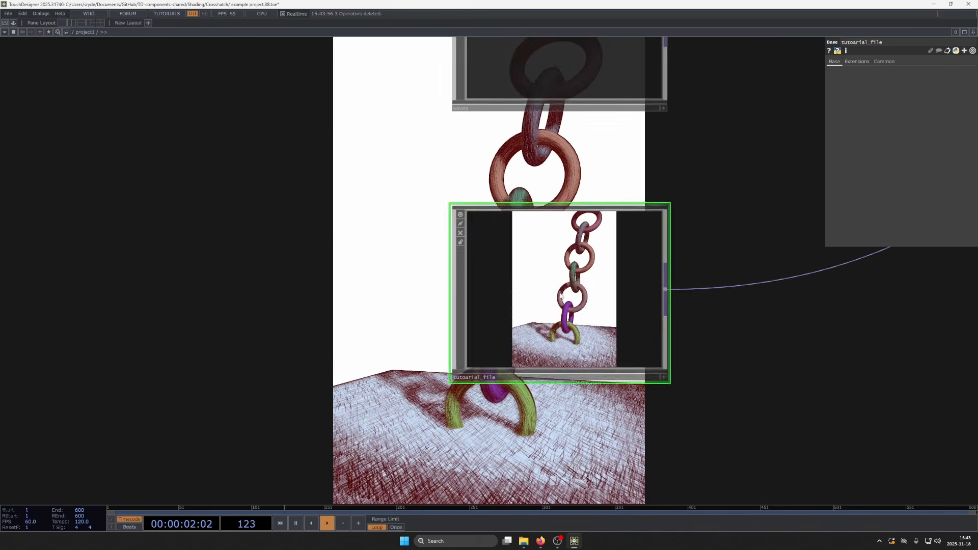
- Add a Sphere POP to the project1 network below the tutorial base component
key("Tab")
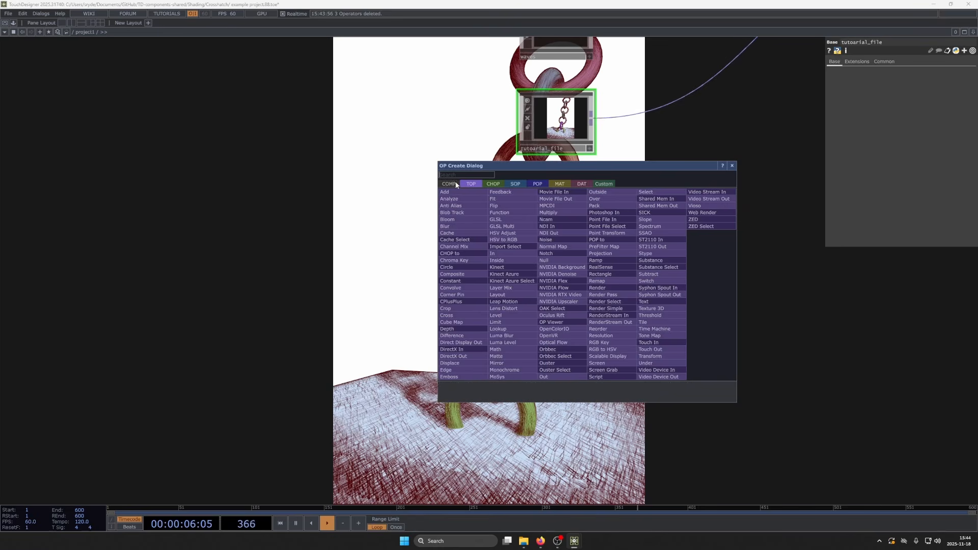
left_click(537, 184)
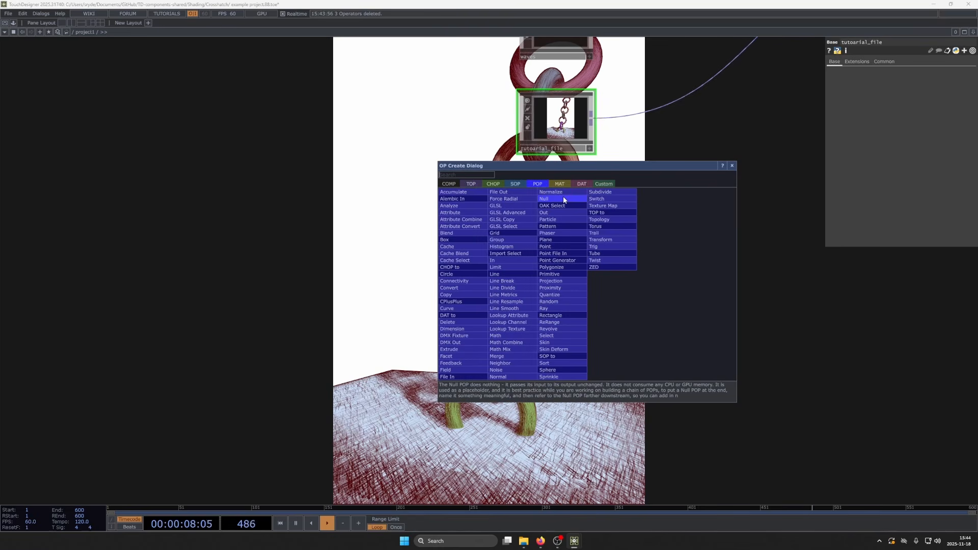
type("g")
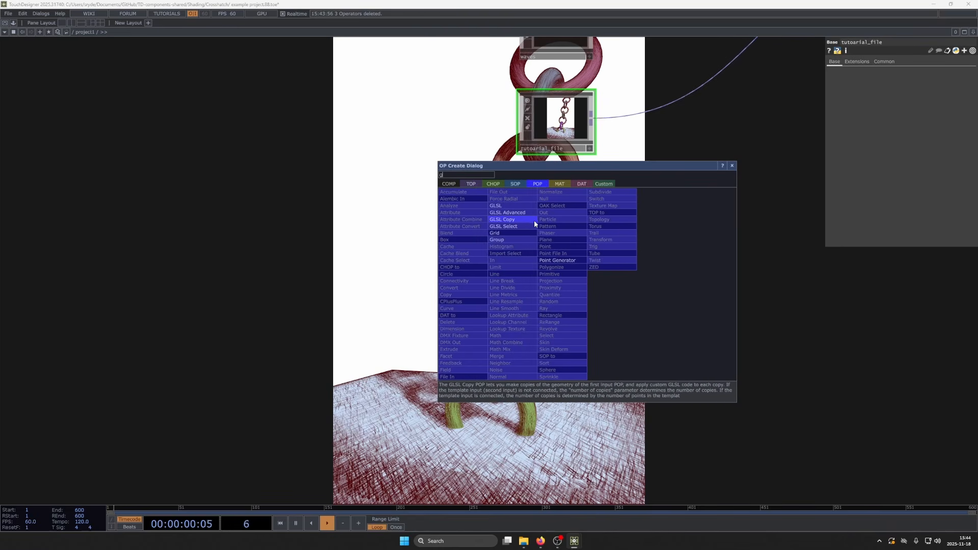
key("BackSpace")
type("spher")
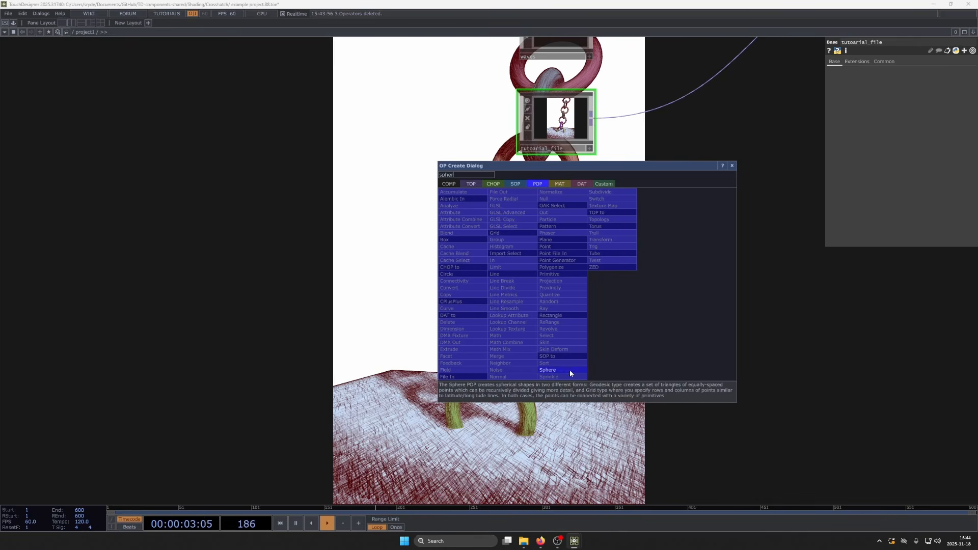
left_click(569, 369)
left_click(537, 367)
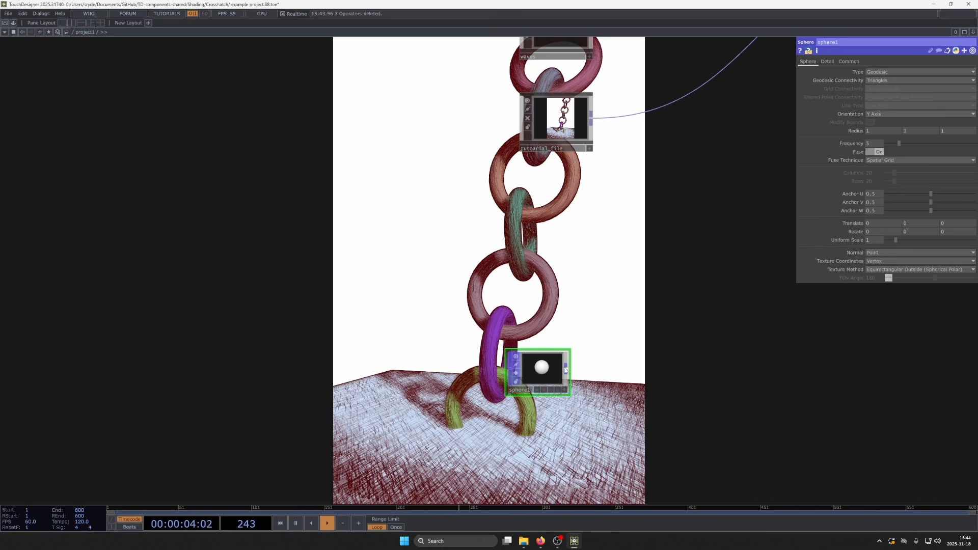
- Add a Geometry COMP fed by the sphere's output, placed beside the sphere
left_click_drag(566, 368, 668, 363)
left_click(538, 266)
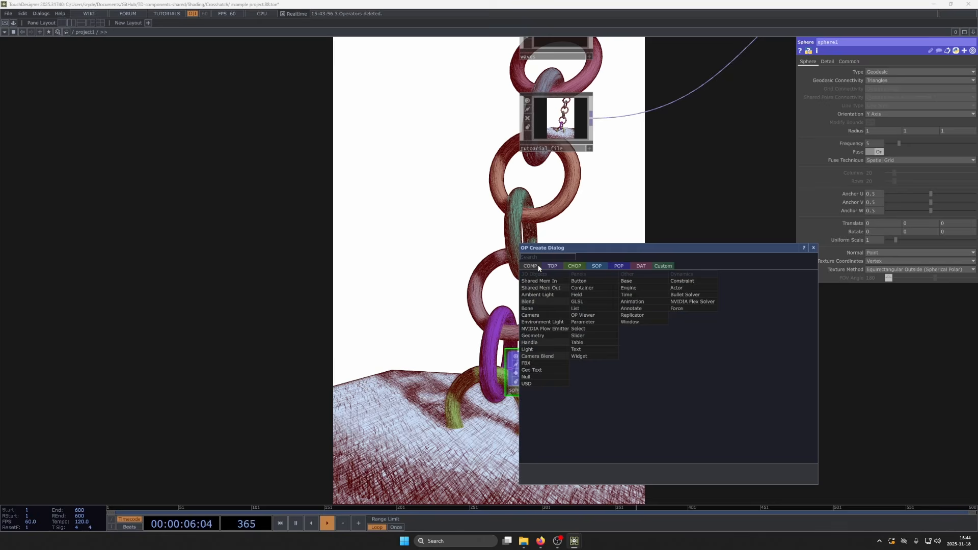
left_click(533, 335)
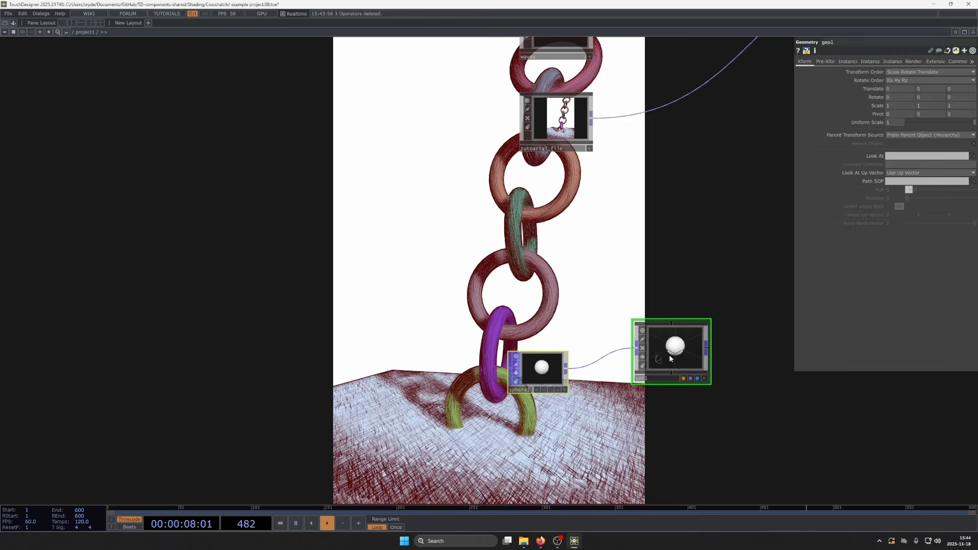
- Add a Camera COMP and a Light COMP side by side above the geometry component
key("Tab")
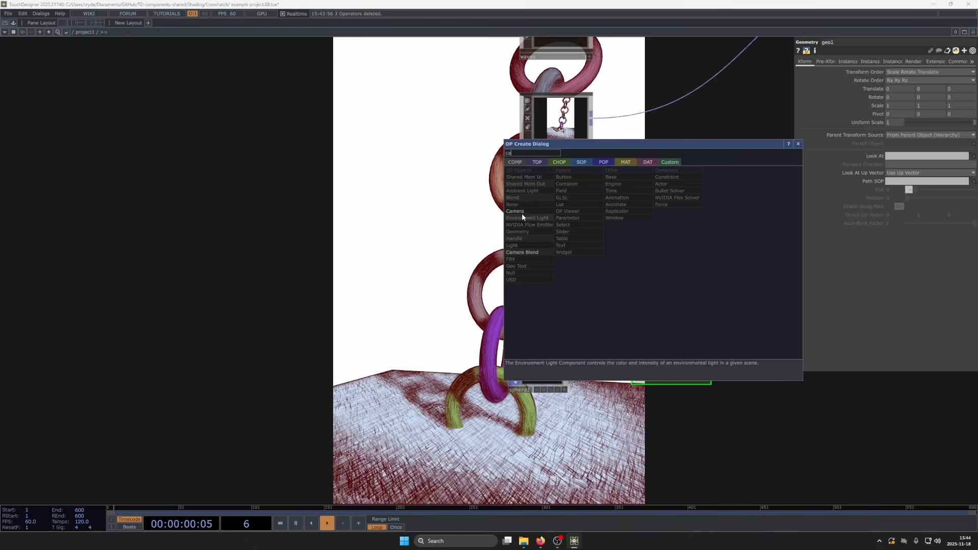
left_click(523, 214)
left_click(639, 242)
key("Tab")
type("li")
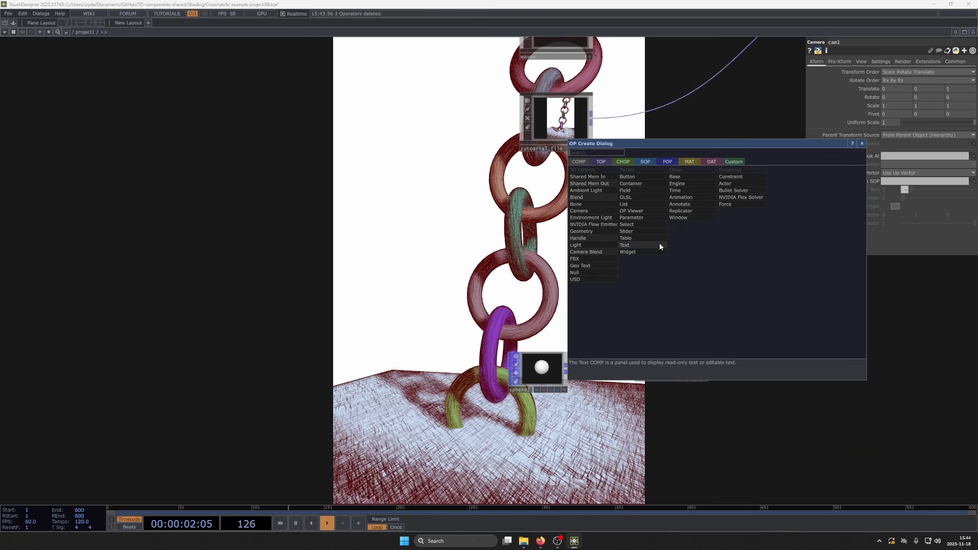
left_click(606, 244)
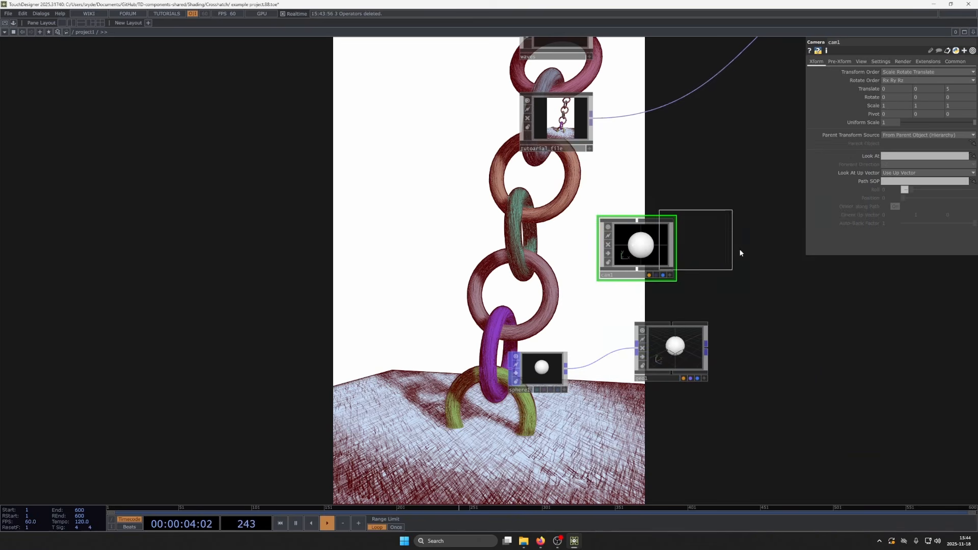
left_click(740, 248)
- Add a Phong MAT below the geometry component and try to assign it to the geometry
key("Tab")
left_click(646, 312)
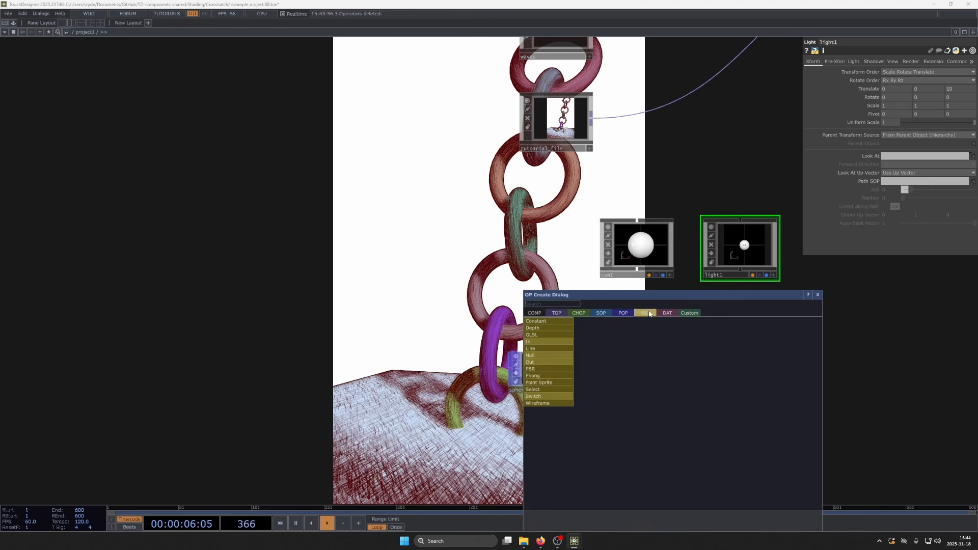
left_click(533, 376)
left_click(677, 438)
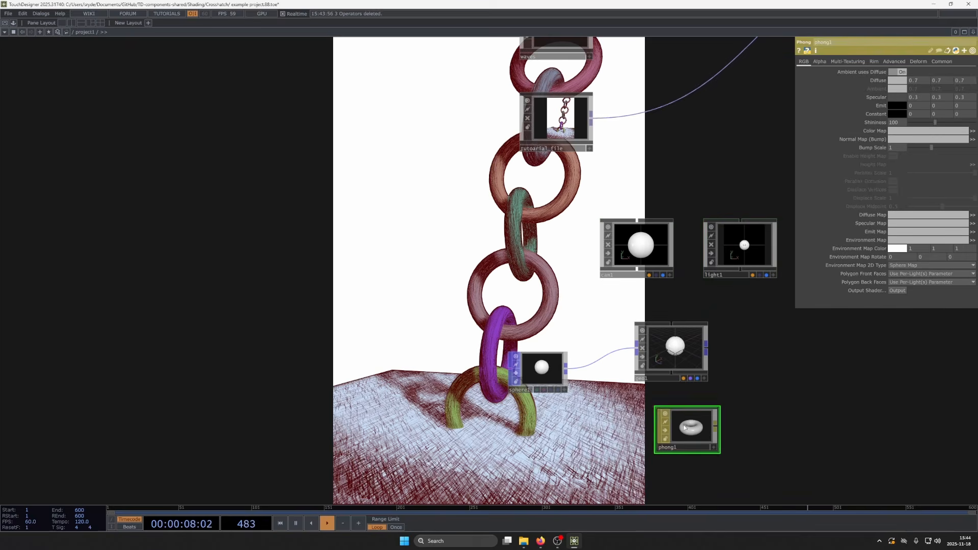
left_click_drag(690, 427, 682, 346)
left_click(676, 339)
- Add a Render TOP beside the geometry component to render the sphere scene
left_click_drag(696, 386, 575, 401)
key("Tab")
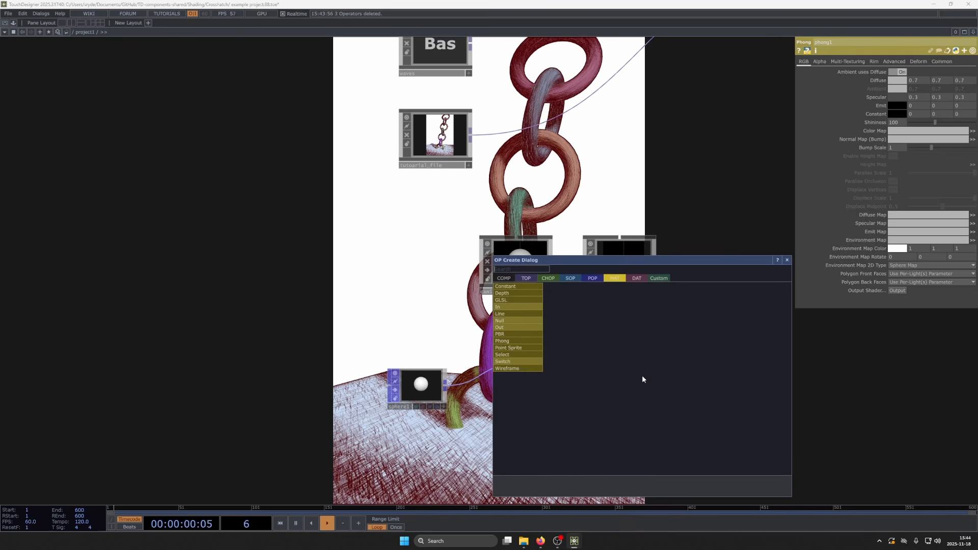
left_click(527, 278)
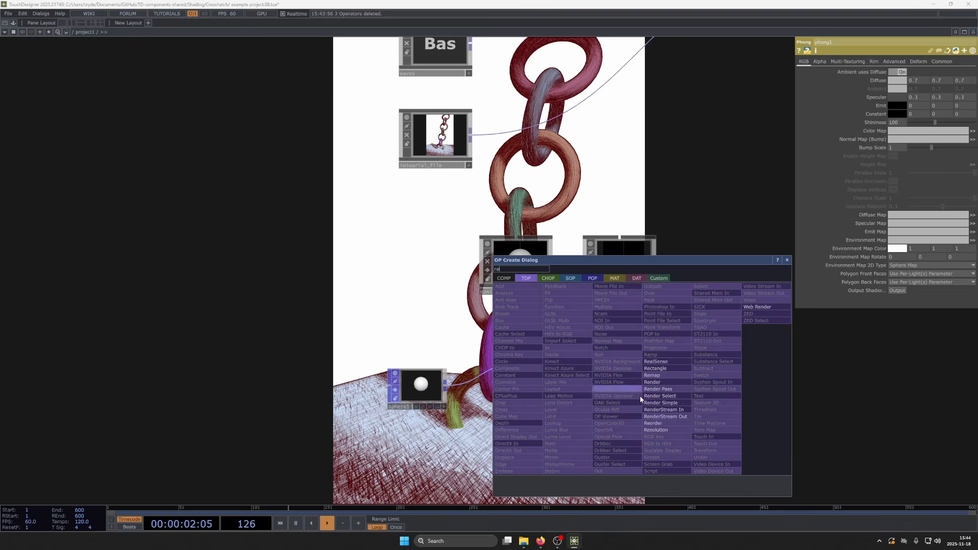
left_click(680, 380)
left_click(640, 370)
scroll(655, 394, "up", 3)
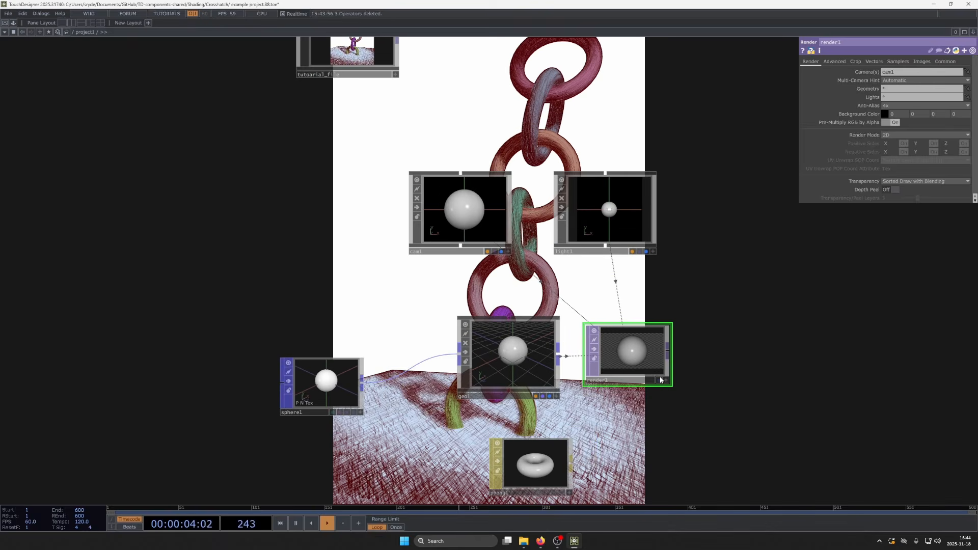
- Assign the phong1 material to the geometry component
left_click_drag(602, 461, 535, 336)
left_click(502, 339)
left_click_drag(594, 380, 515, 299)
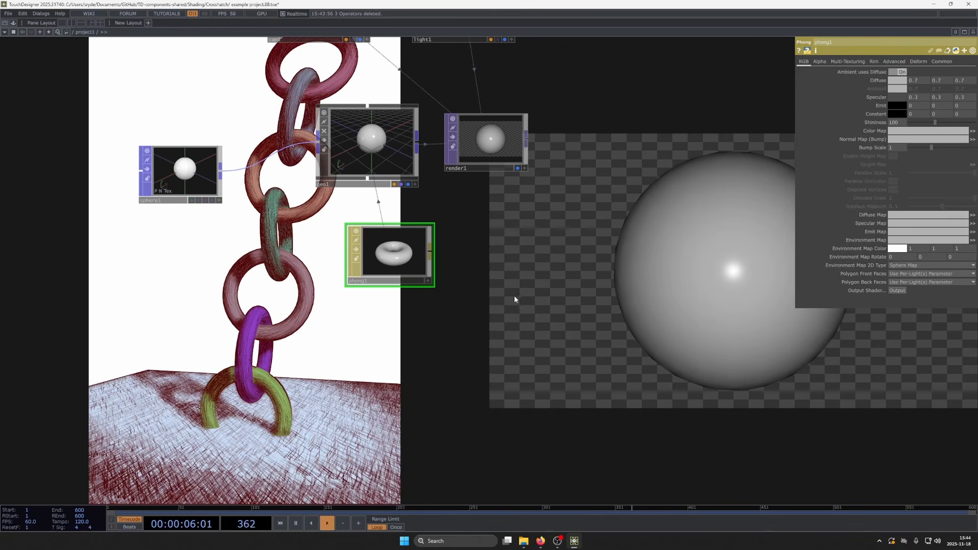
- Preview phong1's color buffer 0 with its RGB output set to World Space Position and to World Space Normal
left_click(893, 61)
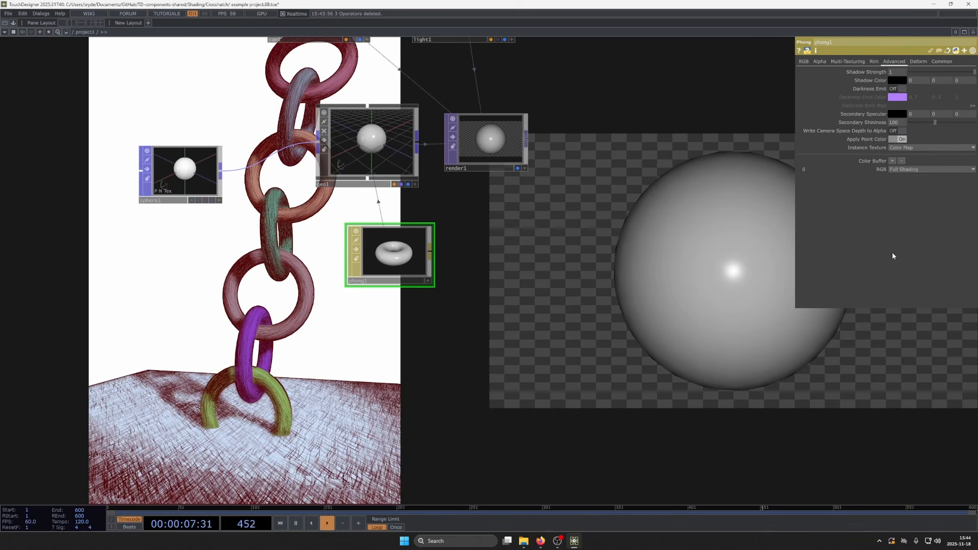
left_click(912, 169)
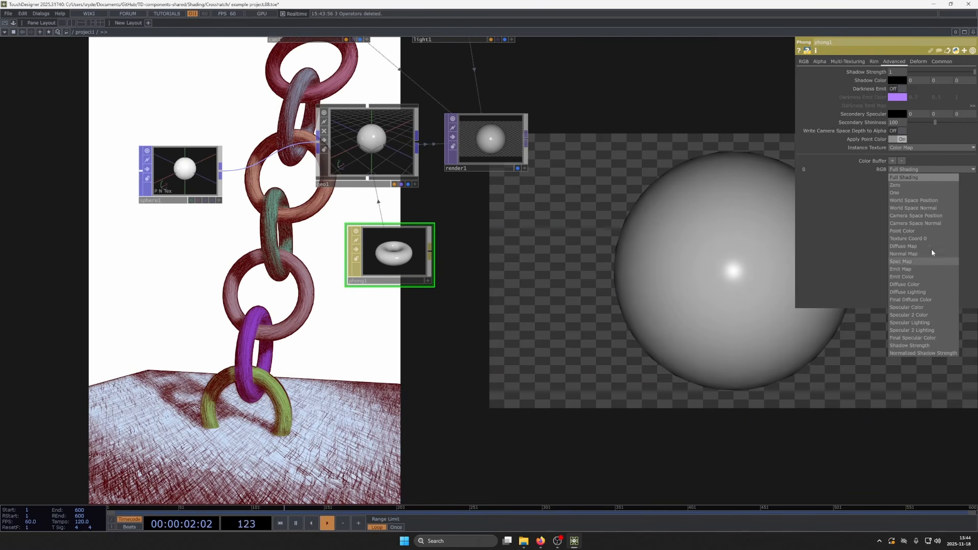
left_click(925, 200)
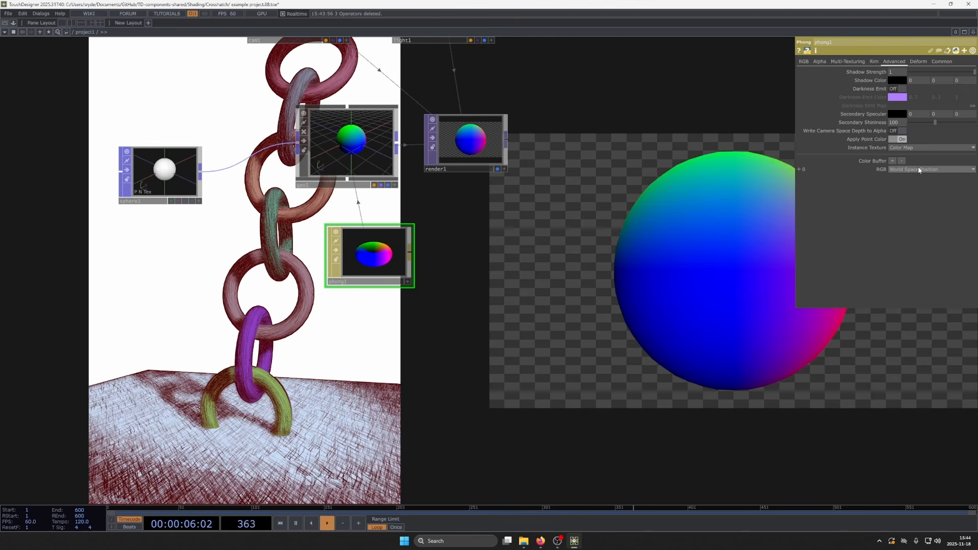
left_click(918, 170)
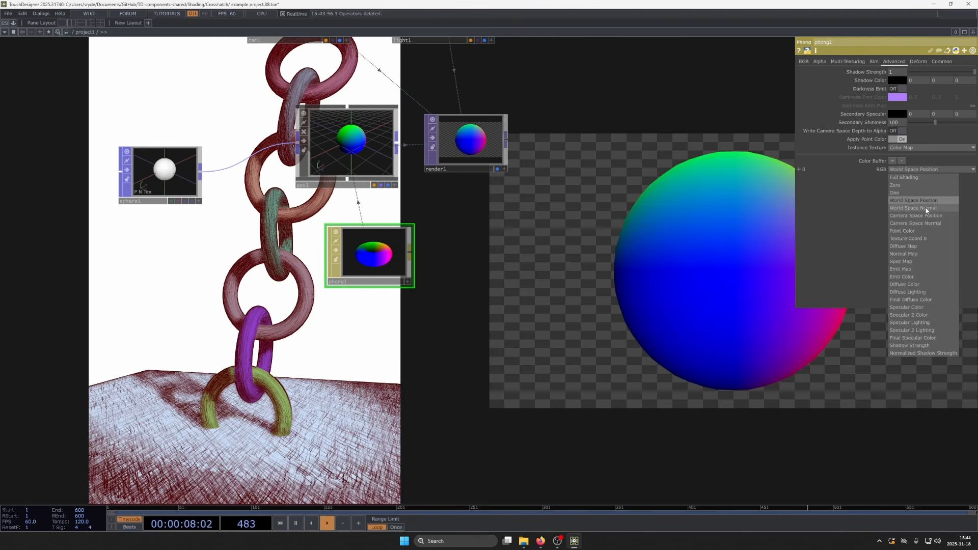
left_click(926, 208)
- Preview color buffer 0 with its RGB output set to Camera Space Position and to Camera Space Normal
left_click(916, 168)
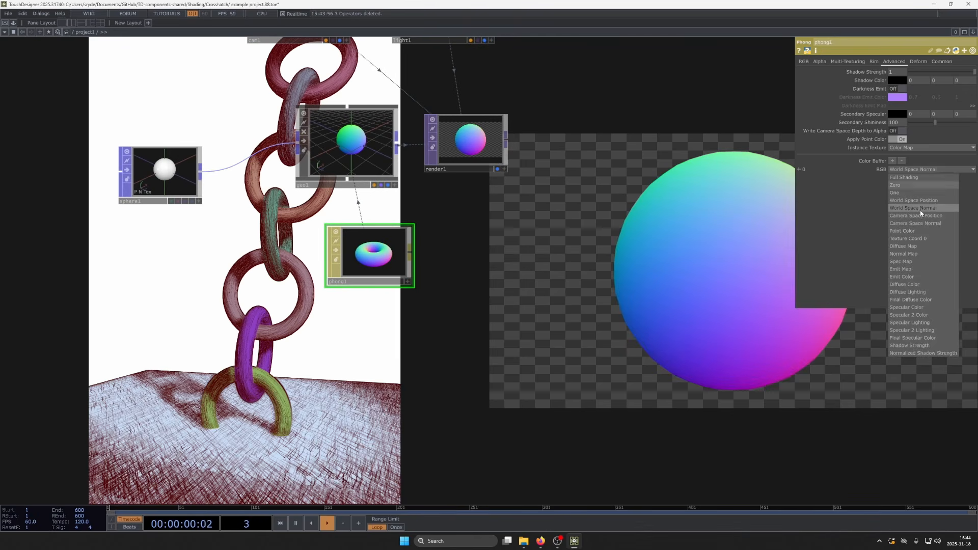
left_click(925, 216)
left_click(923, 170)
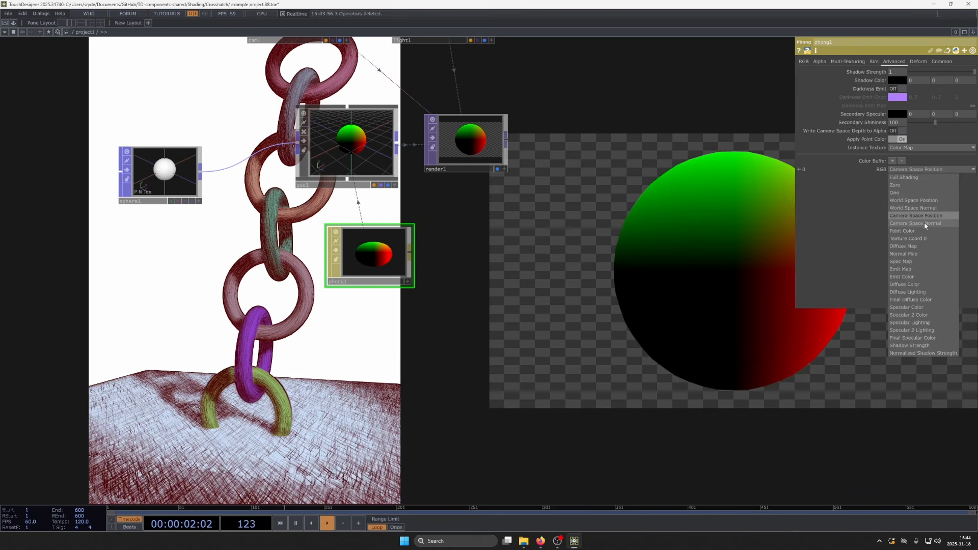
left_click(923, 222)
- Set color buffer 0's RGB output to Point Color and look through the other available output types
left_click(912, 170)
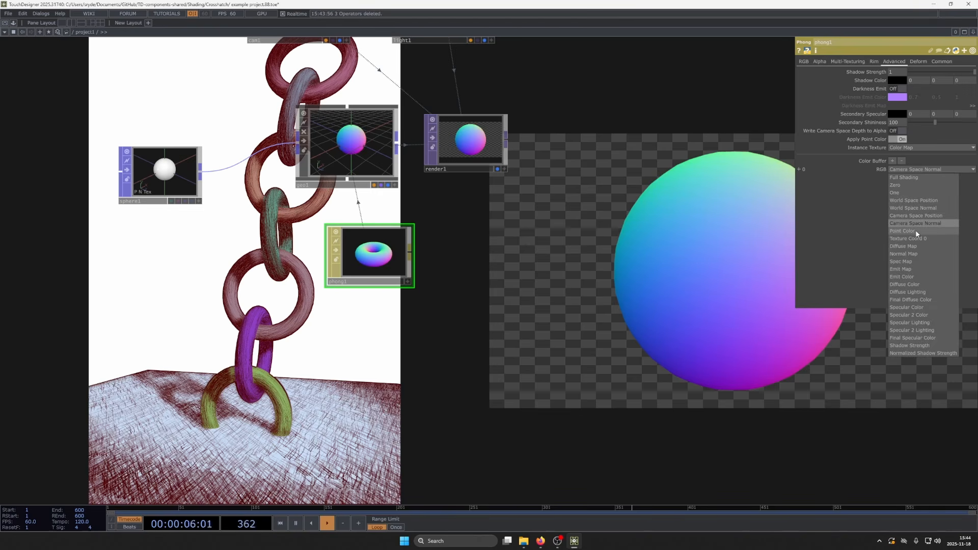
left_click(915, 230)
left_click(917, 169)
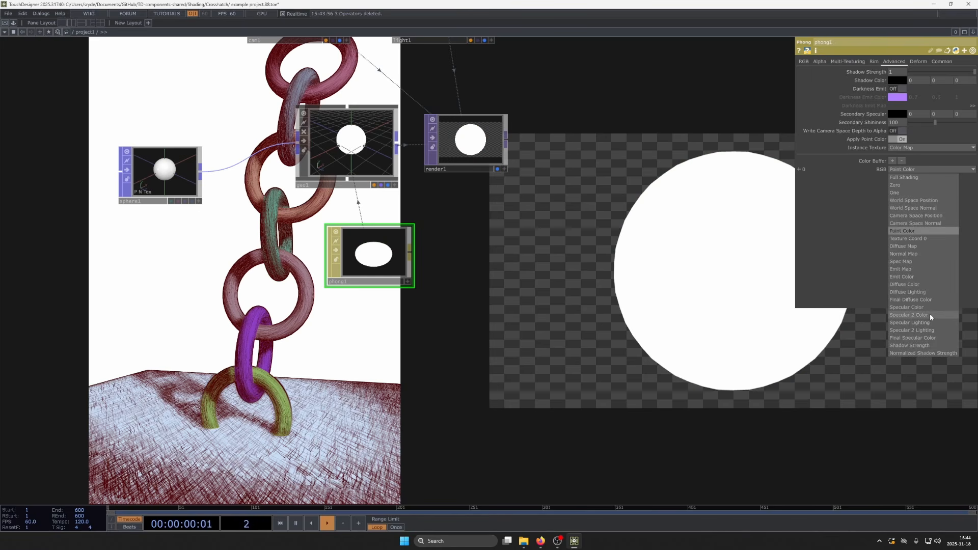
left_click(556, 293)
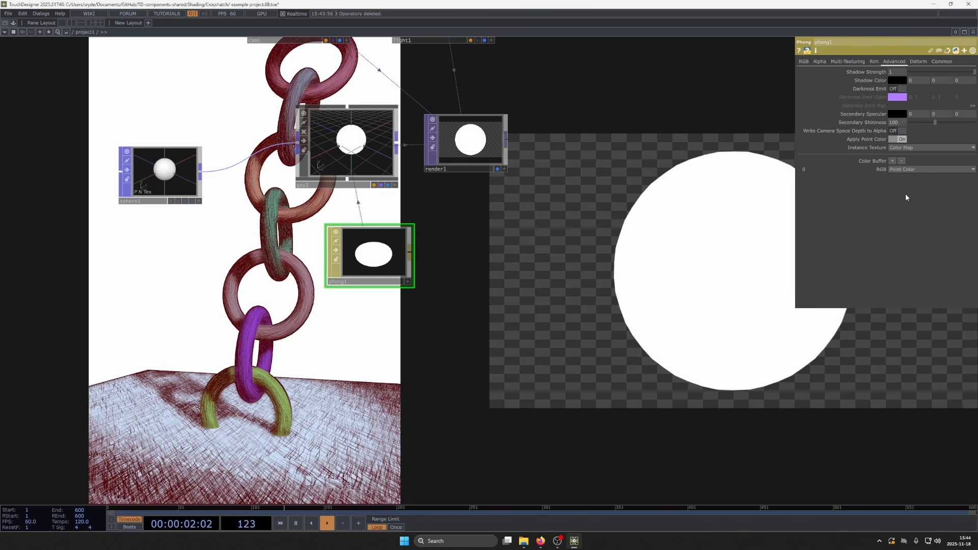
left_click(910, 171)
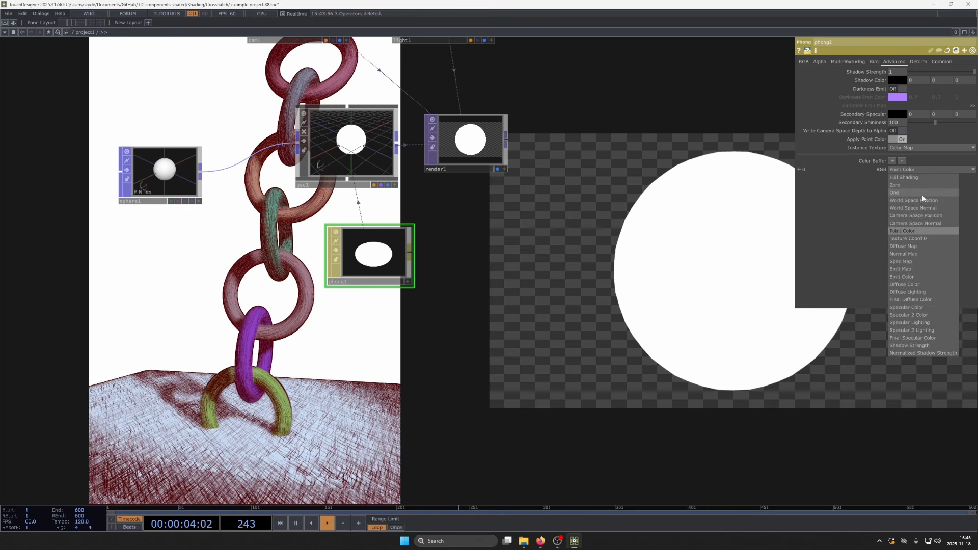
left_click(681, 331)
- Move the phong1 node so it sits directly beneath the geometry component
scroll(386, 204, "up", 2)
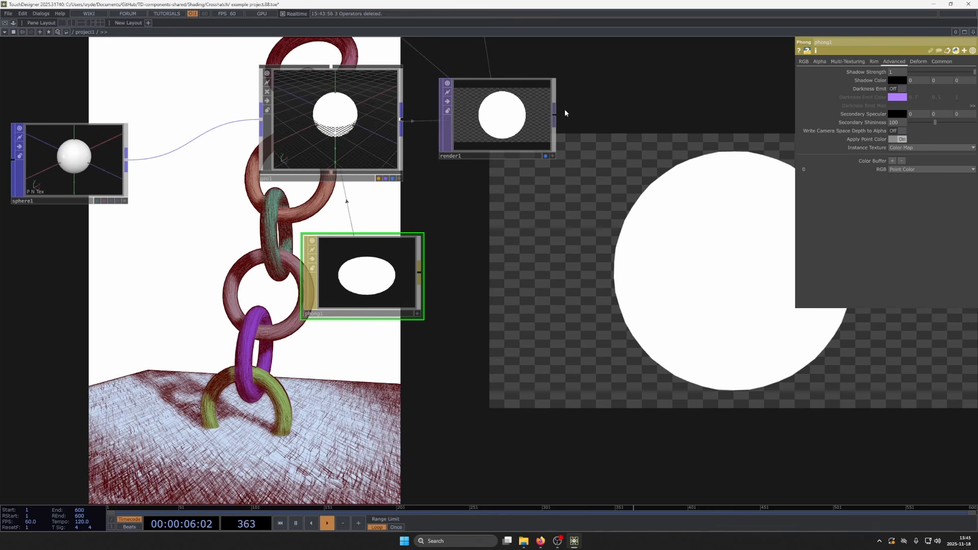
left_click_drag(629, 267, 637, 296)
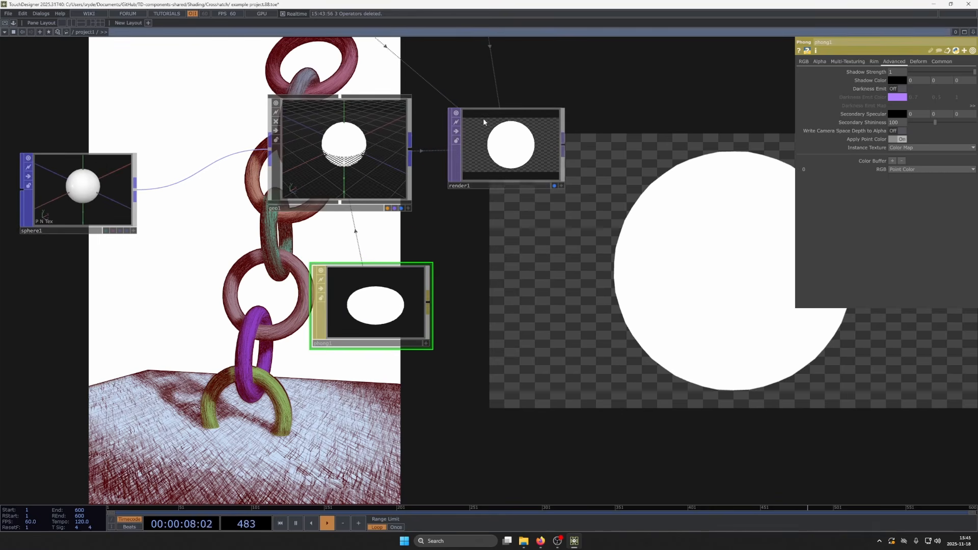
left_click_drag(772, 205, 704, 175)
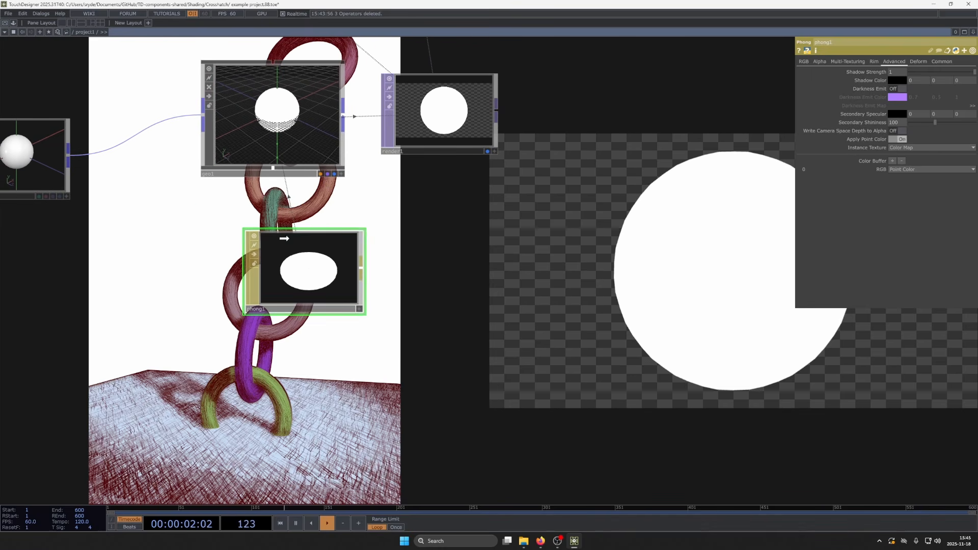
left_click_drag(284, 238, 238, 216)
- Add three more color buffers to phong1 and set buffer 1's RGB output to Point Color
left_click(893, 160)
left_click(892, 161)
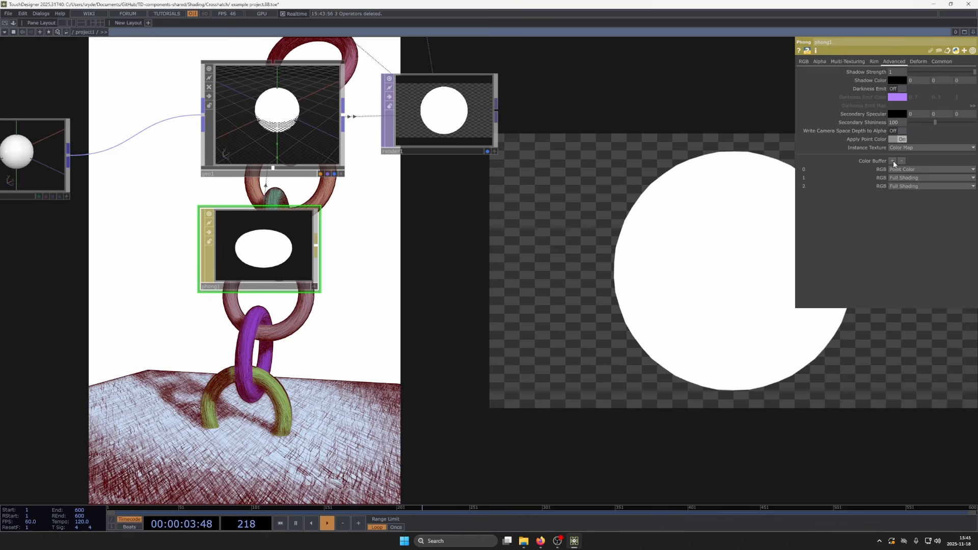
left_click(893, 160)
left_click(914, 186)
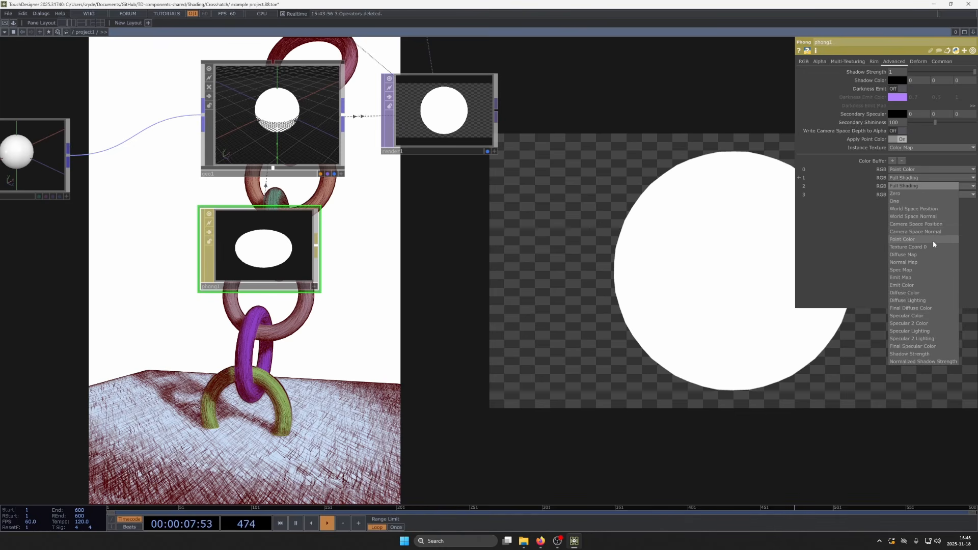
left_click(933, 240)
- Set the RGB outputs of color buffer 2 to World Space Position, buffer 3 to Texture Coord 0 and buffer 0 to Full Shading
left_click(924, 194)
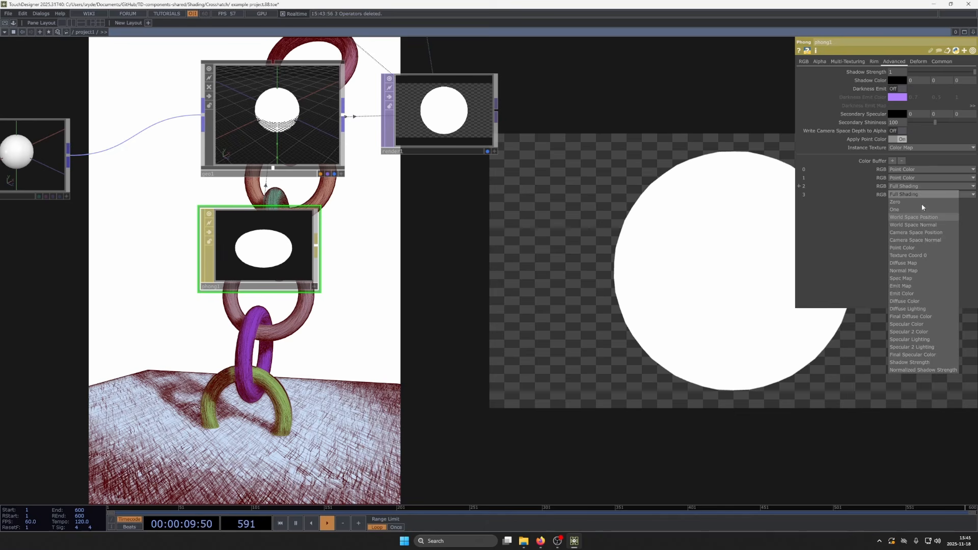
left_click(921, 216)
left_click(919, 194)
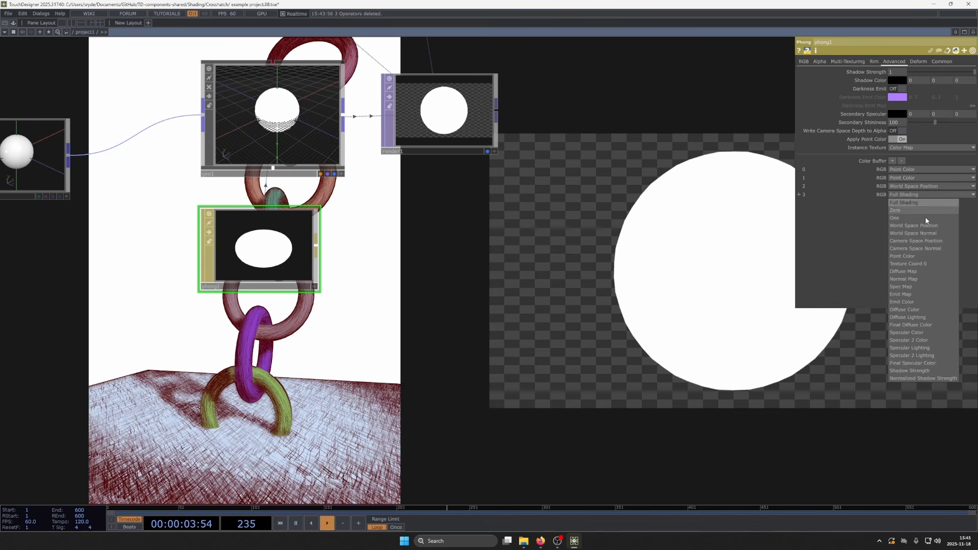
left_click(930, 264)
left_click(920, 168)
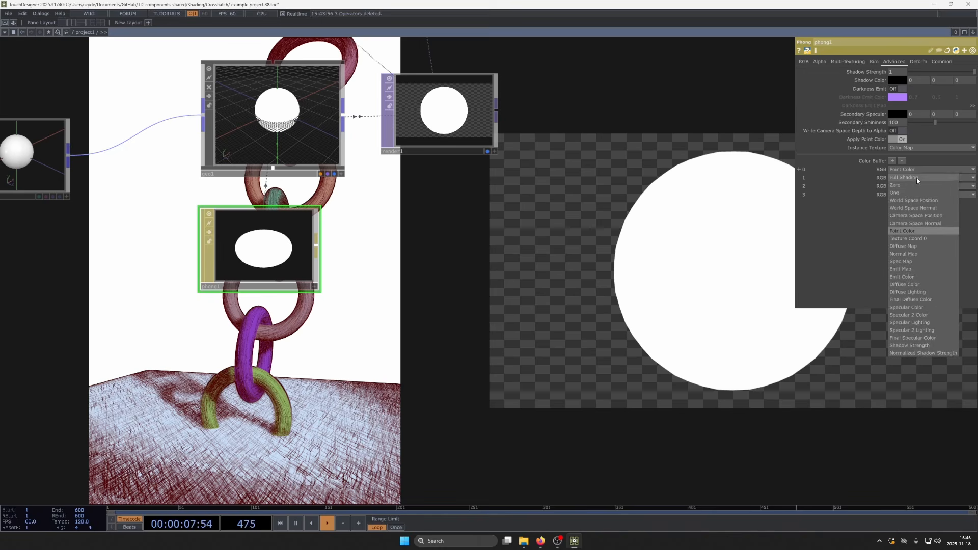
left_click(916, 178)
- Add a Render Select TOP that reads render1 and place it below the render node
left_click(462, 160)
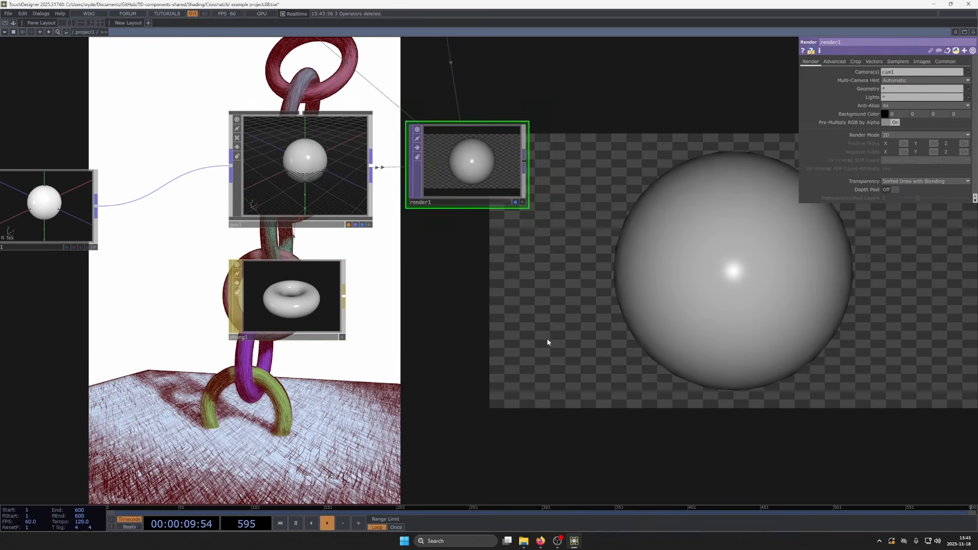
left_click_drag(310, 241, 344, 267)
key("Tab")
type("ren")
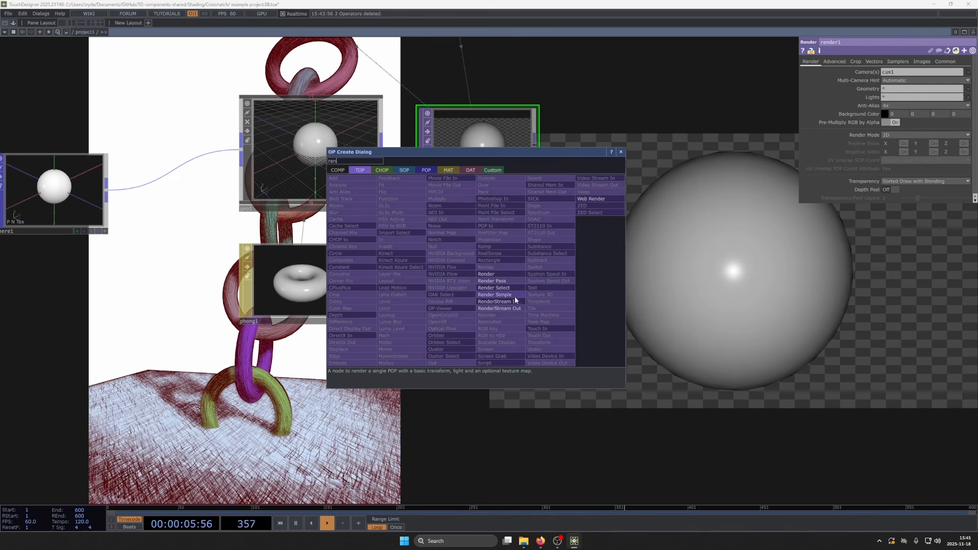
left_click(510, 288)
left_click(493, 262)
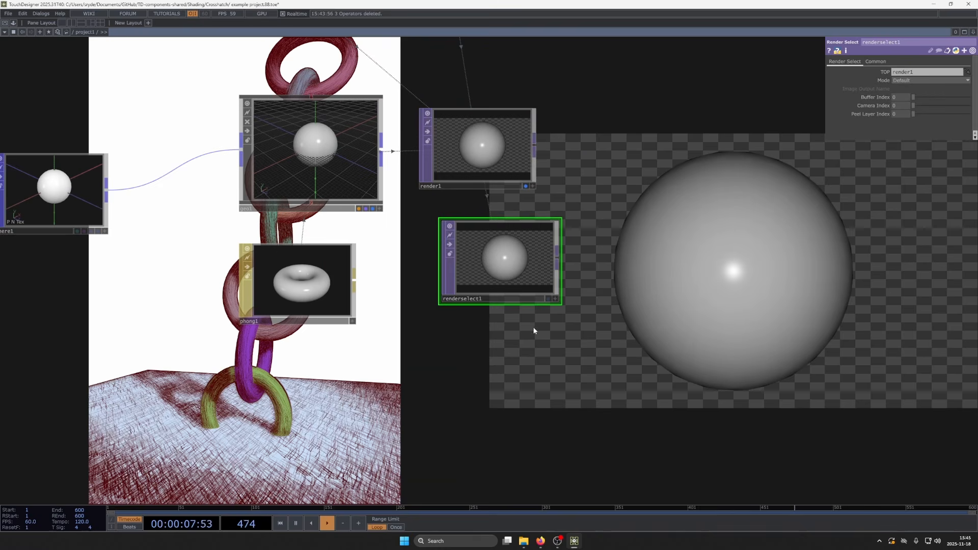
- Set the Render Select's Buffer Index to 1 and check it against phong1's color buffer list
middle_click_drag(898, 97, 909, 99)
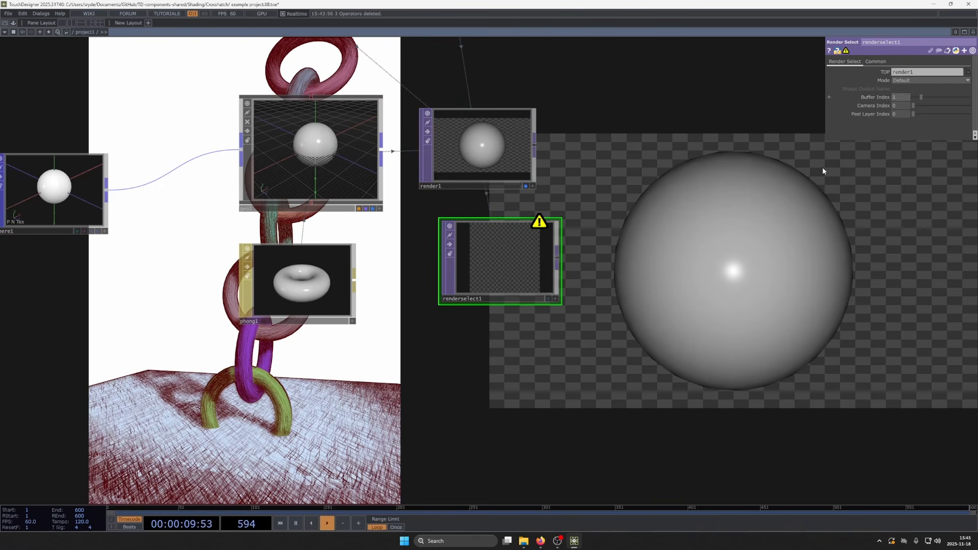
left_click(304, 291)
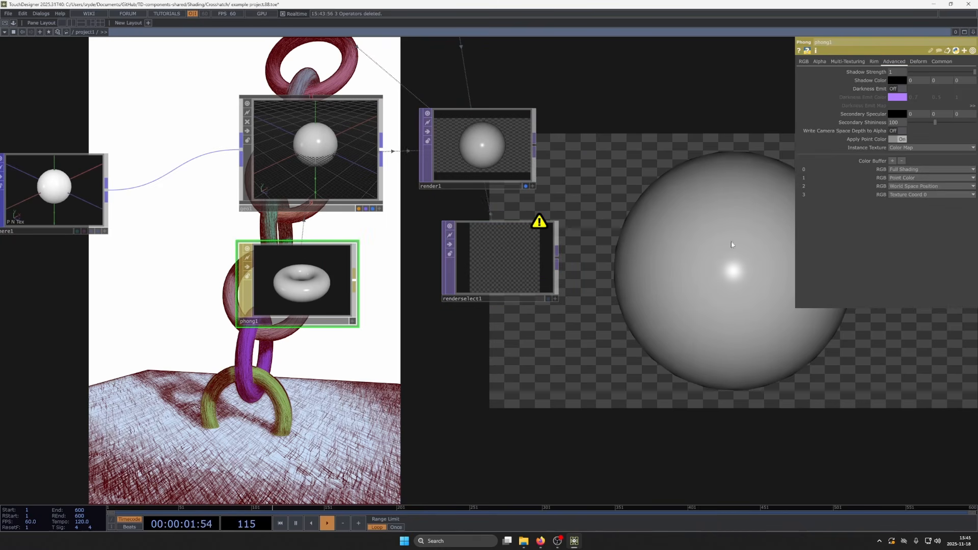
left_click(515, 254)
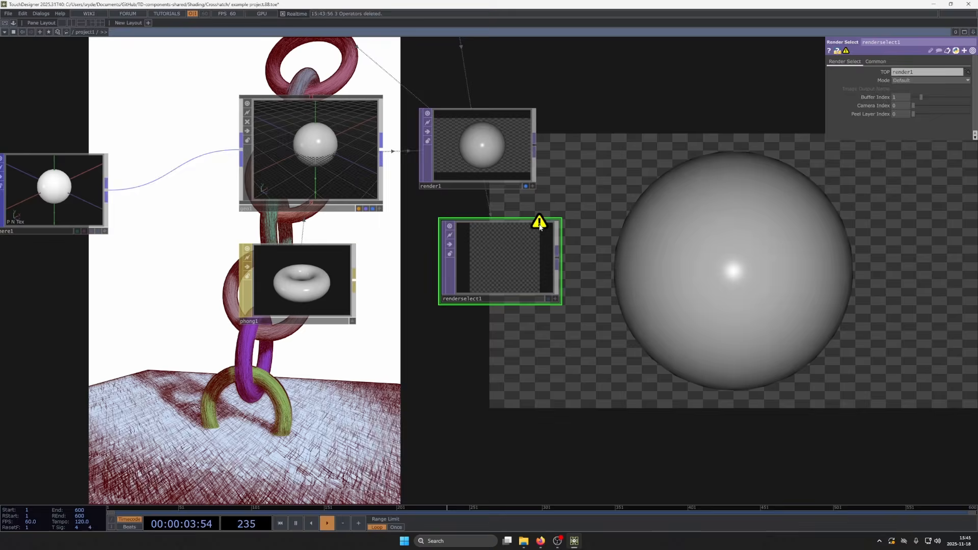
- Raise render1's number of color buffers to 4, matching the buffers listed in phong1
left_click(499, 150)
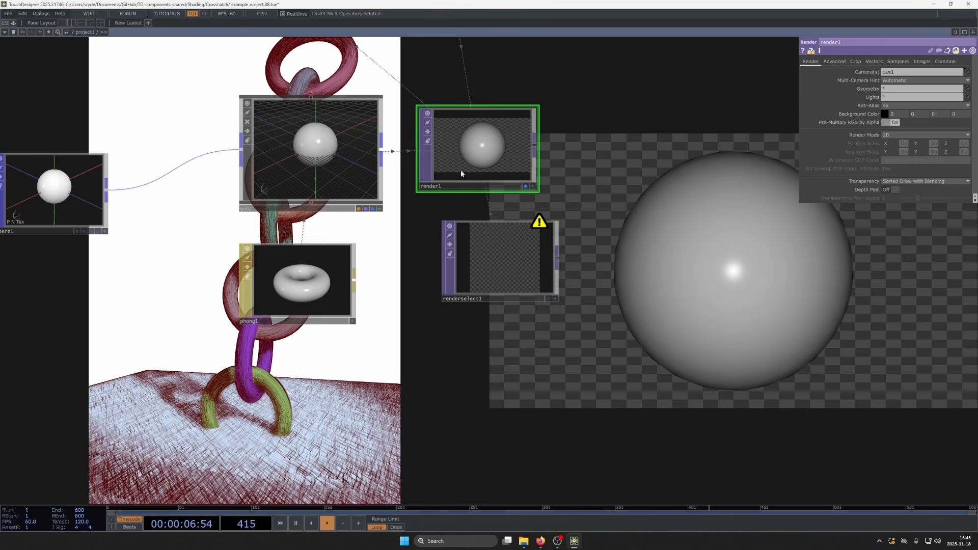
left_click(834, 61)
left_click_drag(897, 109, 908, 109)
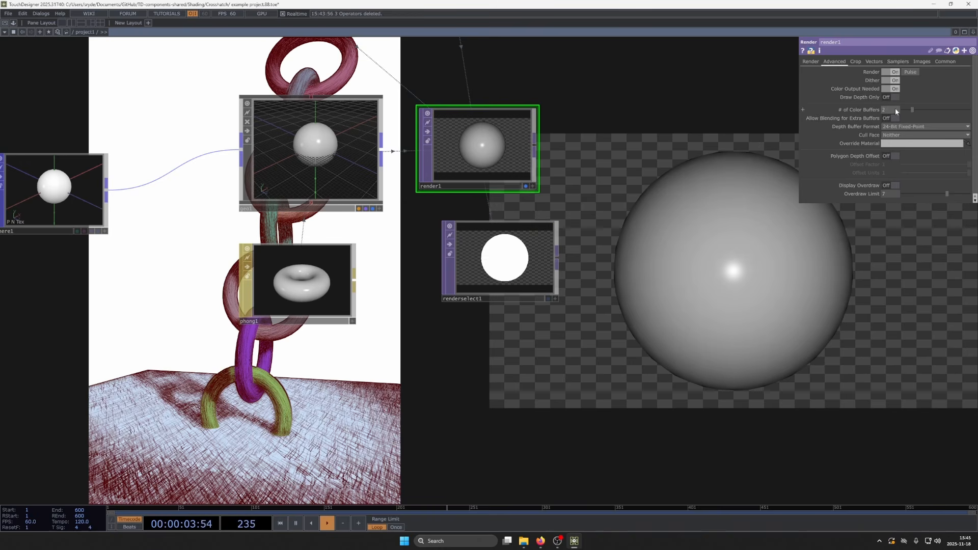
left_click_drag(896, 110, 915, 111)
left_click(325, 255)
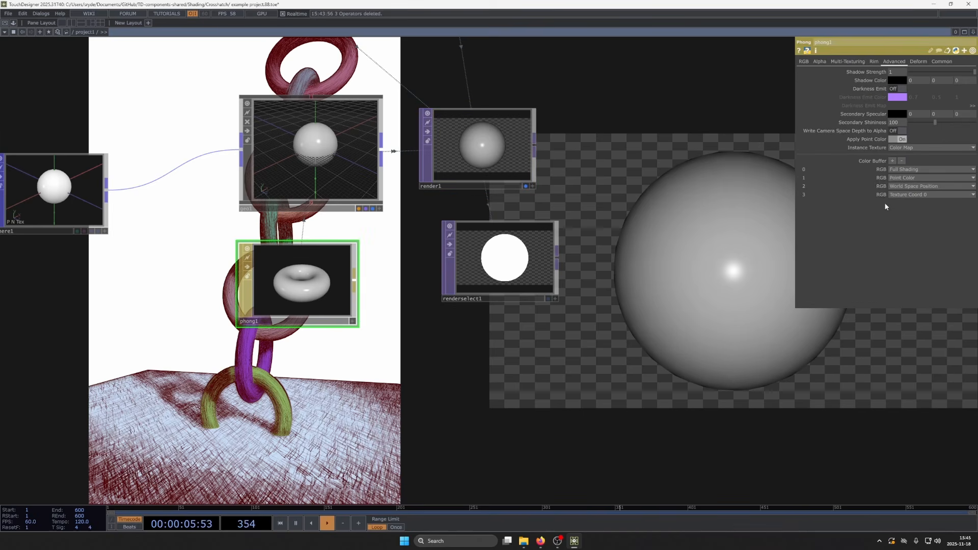
left_click(461, 163)
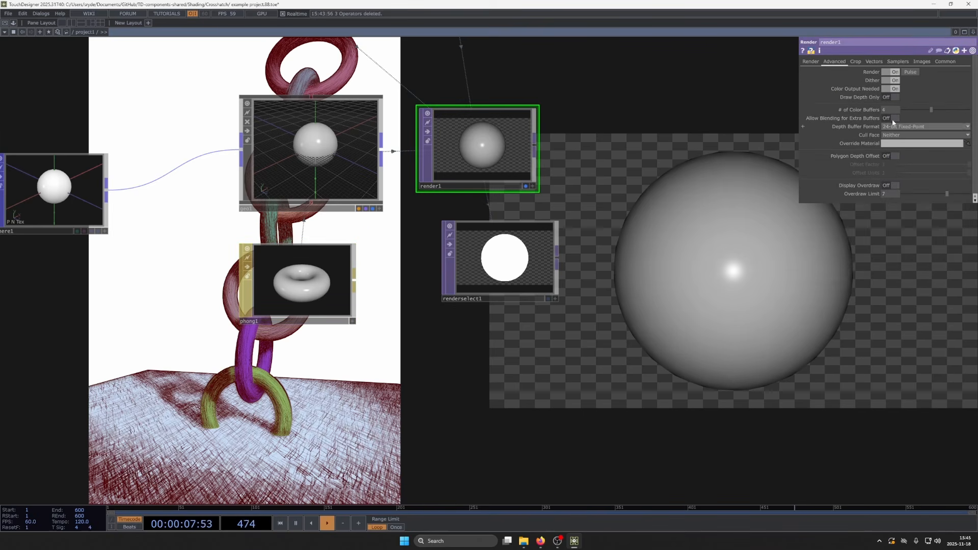
- Place renderselect1 directly below render1 and make two copies of it beneath
left_click_drag(504, 274, 481, 256)
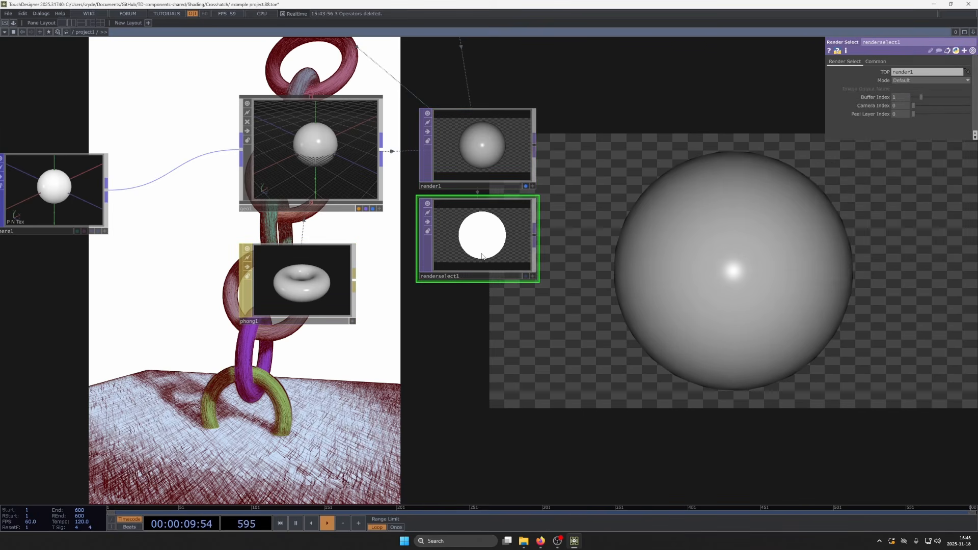
key("ctrl+c")
key("ctrl+v")
key("ctrl+v")
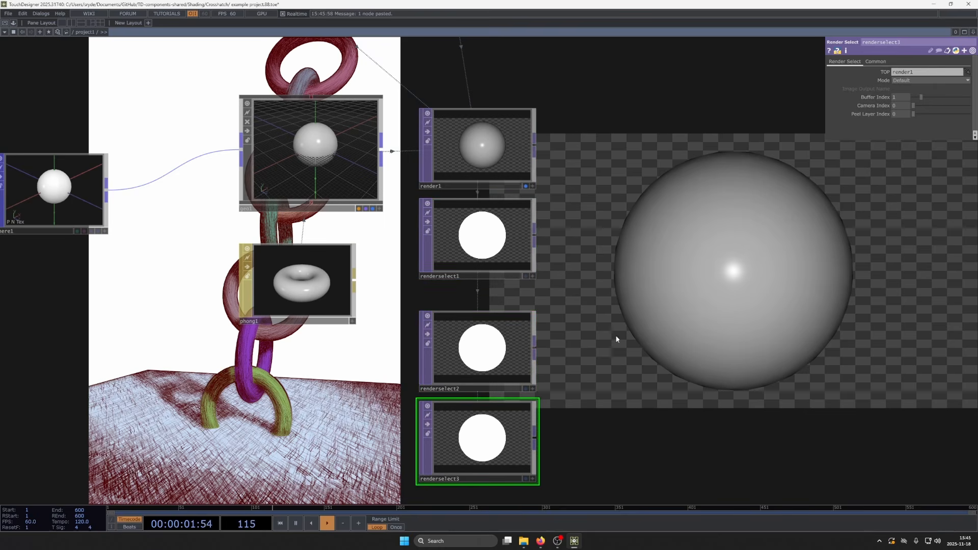
- Set the Buffer Index to 2 on renderselect2 and to 3 on renderselect3
left_click_drag(615, 336, 618, 230)
left_click(456, 265)
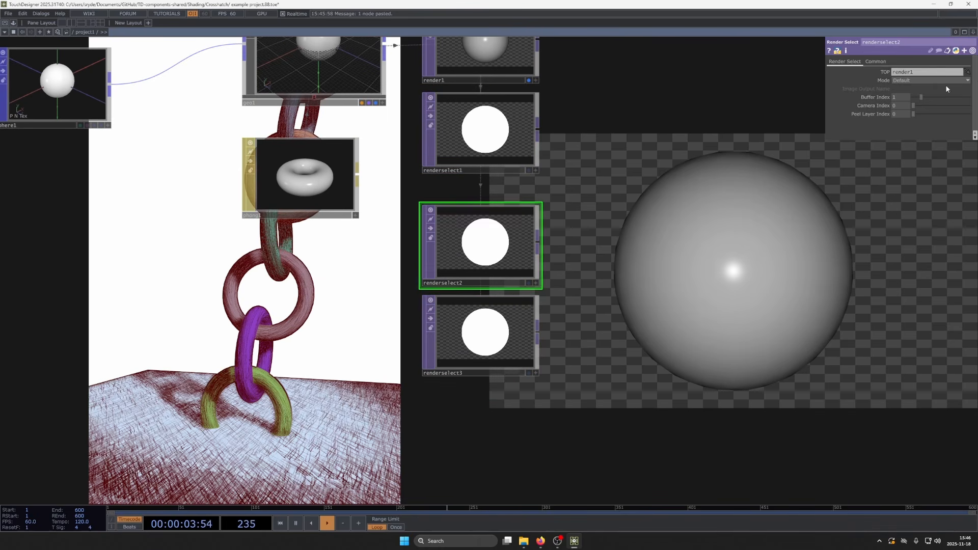
middle_click_drag(906, 95, 915, 96)
left_click(489, 329)
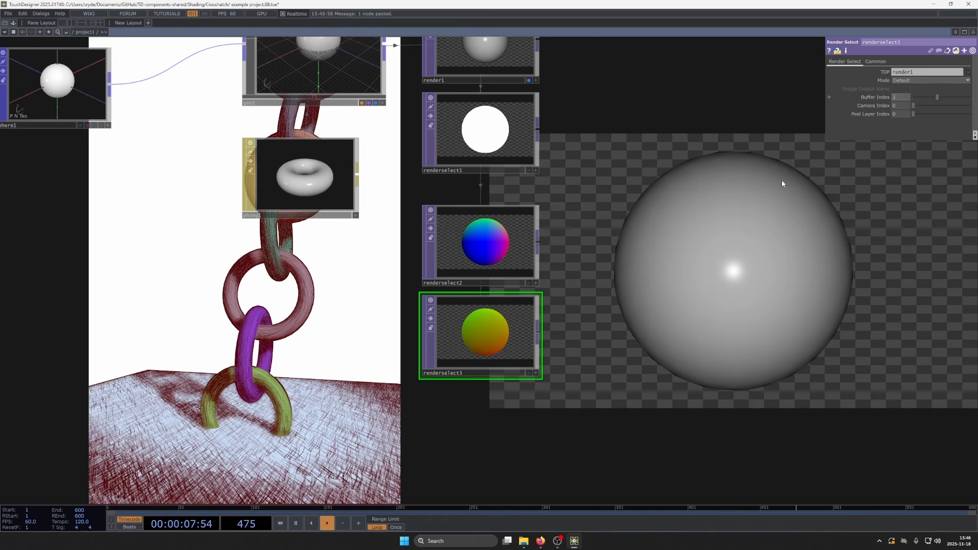
- Move sphere1 farther from geo1 and duplicate it just below the original
left_click_drag(682, 210, 690, 287)
scroll(705, 245, "down", 3)
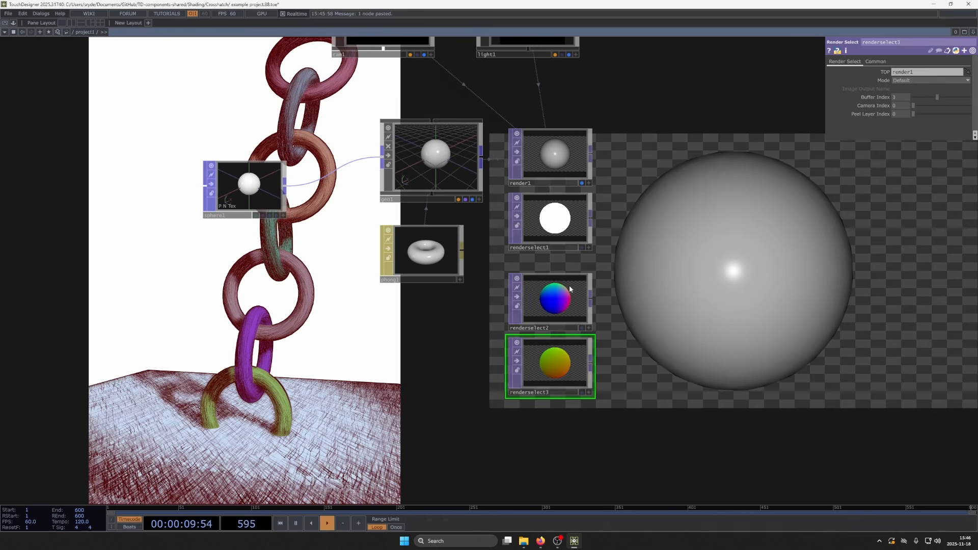
left_click_drag(631, 404, 623, 388)
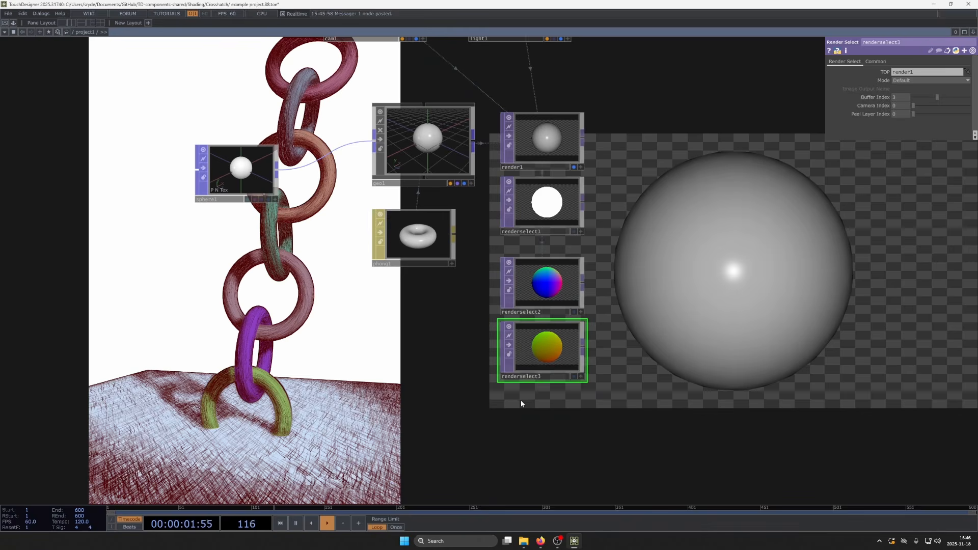
middle_click_drag(567, 421, 398, 316)
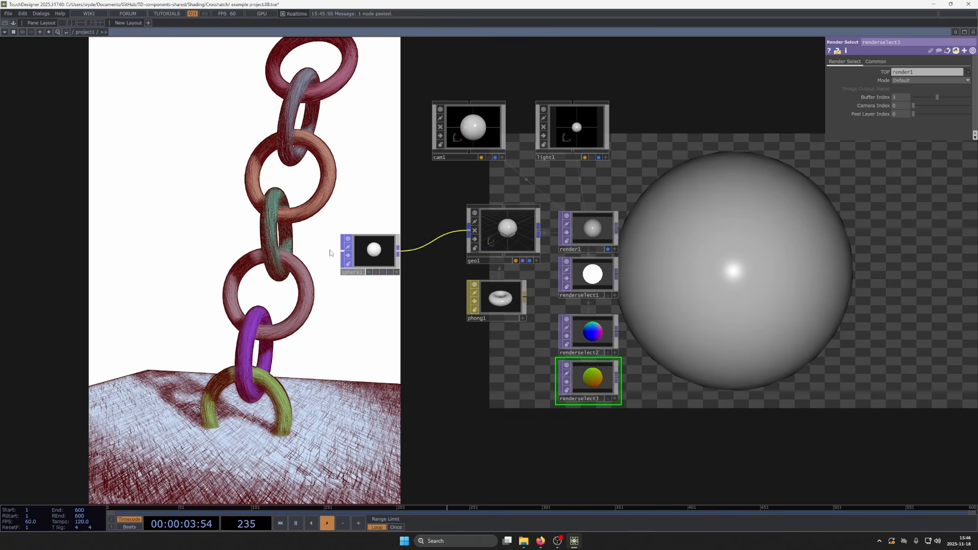
left_click_drag(373, 253, 284, 241)
left_click(285, 241)
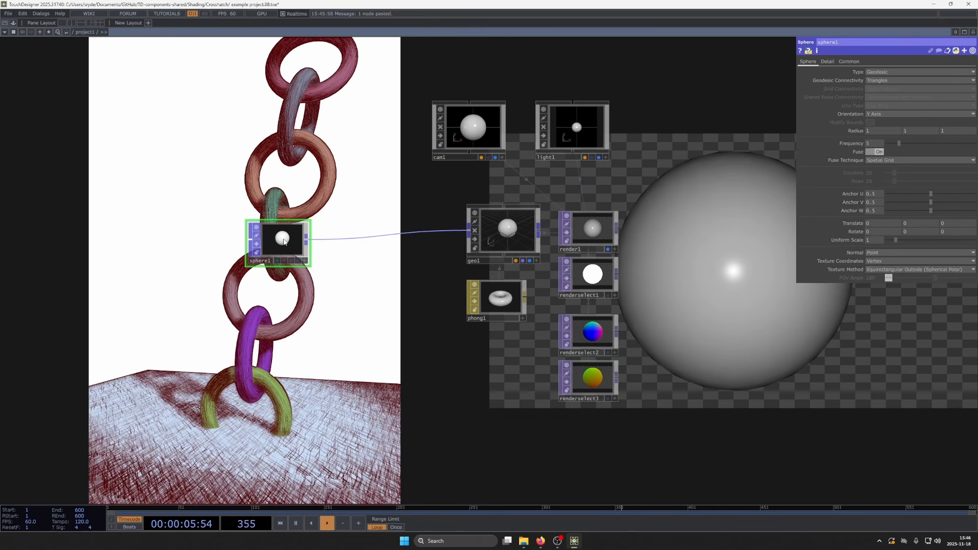
key("ctrl+v")
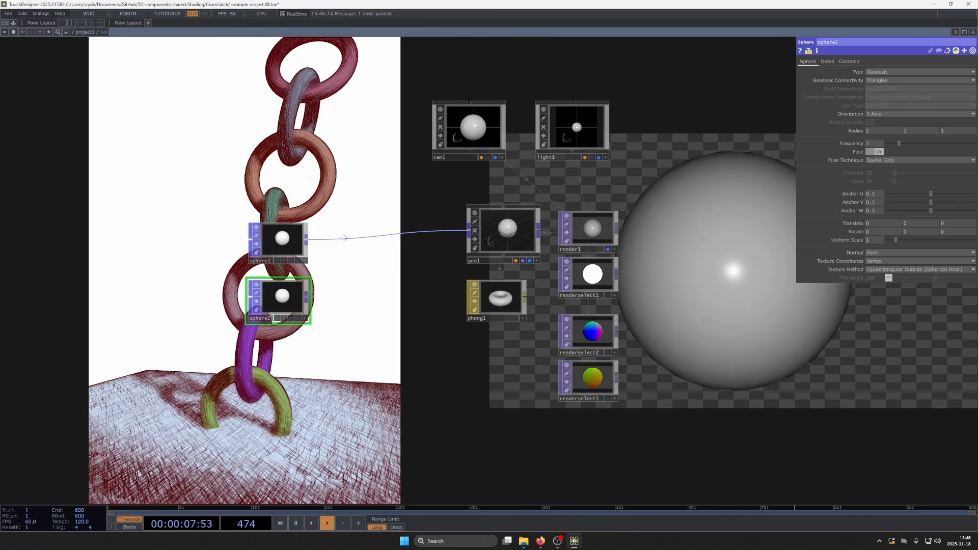
- Insert a Merge POP between sphere1 and geo1 and connect the duplicated sphere as its second input
right_click(345, 240)
left_click(354, 230)
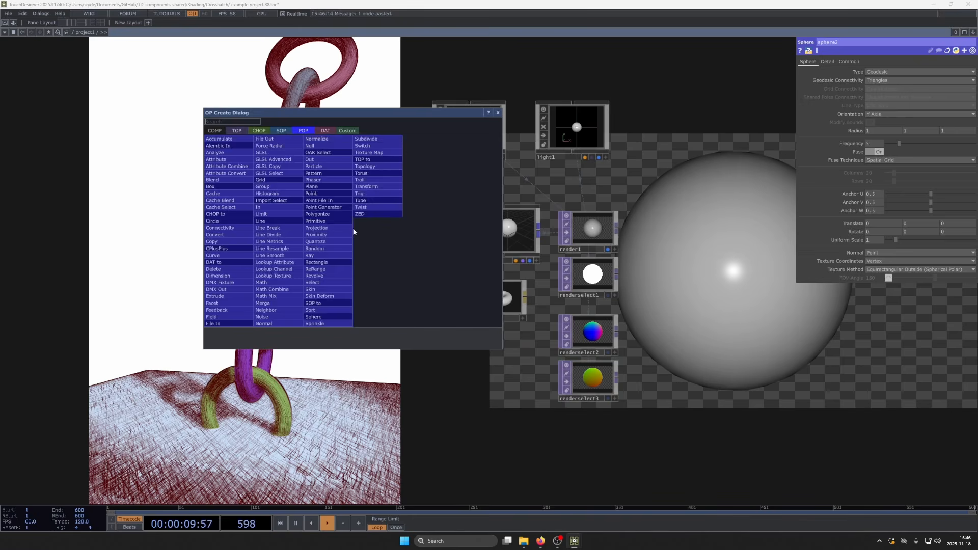
left_click(279, 303)
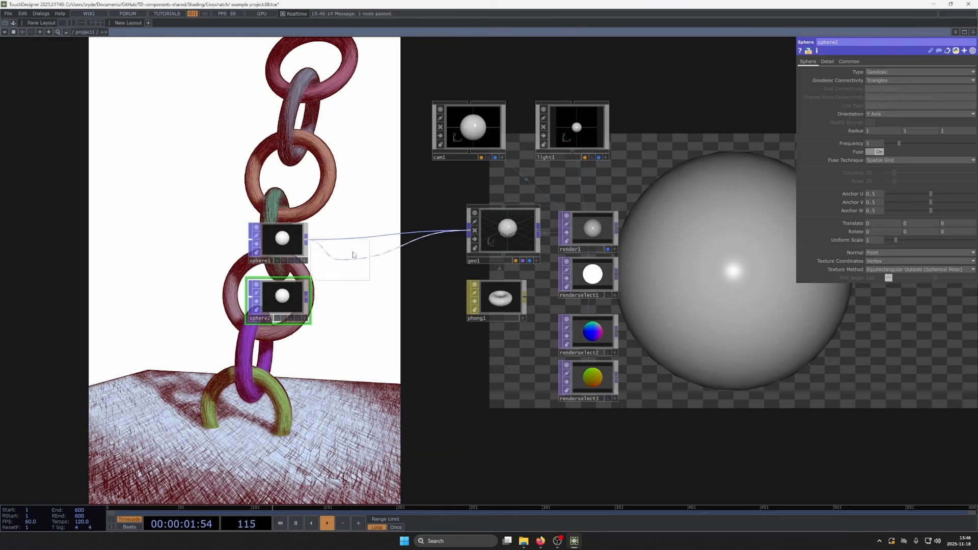
left_click(376, 248)
left_click_drag(306, 295, 340, 255)
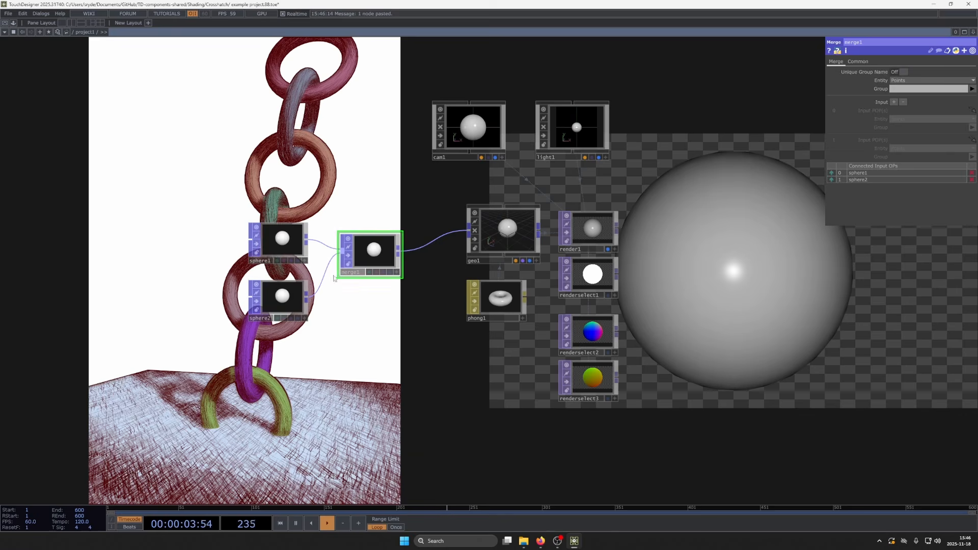
- Set sphere2's Y translation to 0.9 and inspect the World Space Position buffer in renderselect2
left_click(282, 295)
left_click_drag(914, 131, 914, 120)
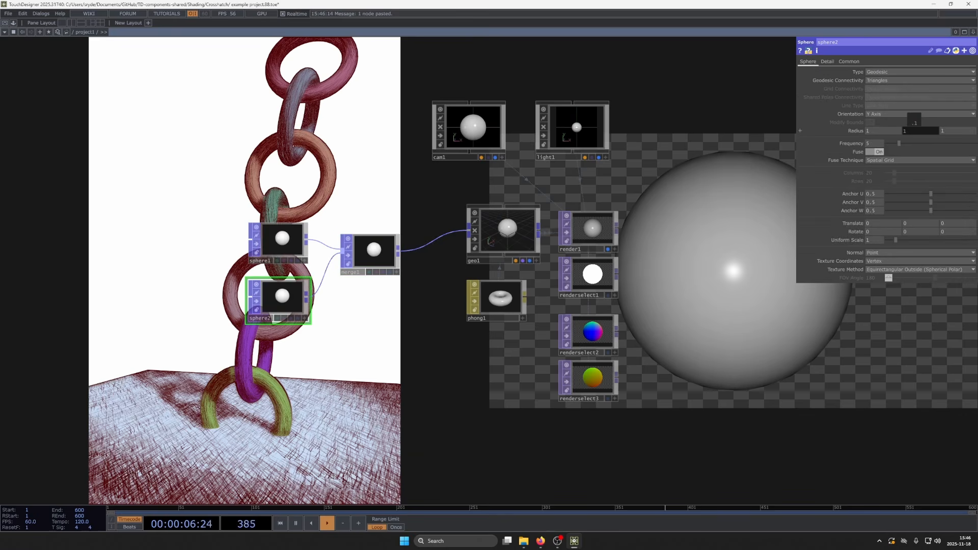
left_click(921, 231)
left_click_drag(920, 222, 943, 213)
scroll(632, 374, "up", 5)
scroll(509, 230, "down", 3)
scroll(494, 261, "up", 4)
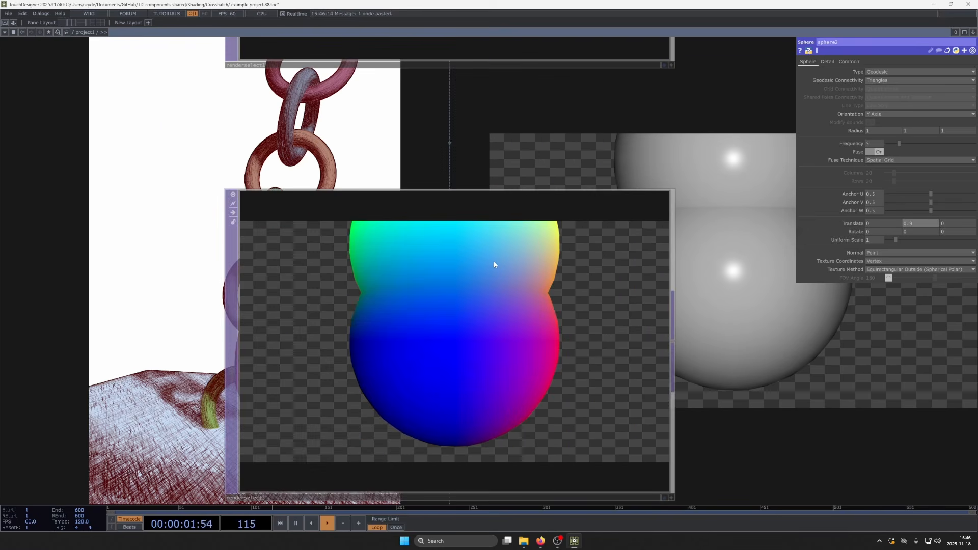
- Delete the whole sphere demo network, including its camera, light, geometry, material, render and Render Select nodes
scroll(502, 285, "down", 6)
scroll(505, 301, "down", 3)
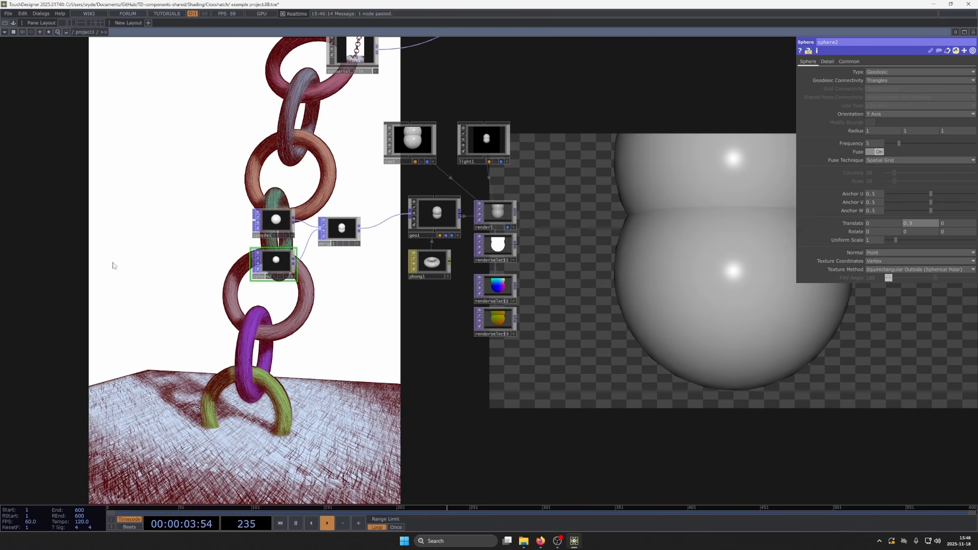
left_click_drag(155, 221, 762, 357)
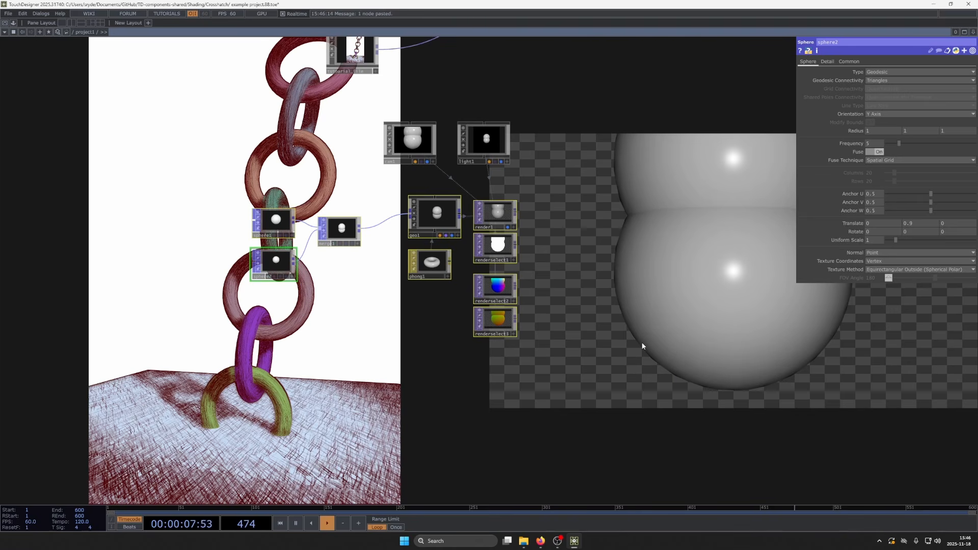
left_click_drag(231, 141, 658, 335)
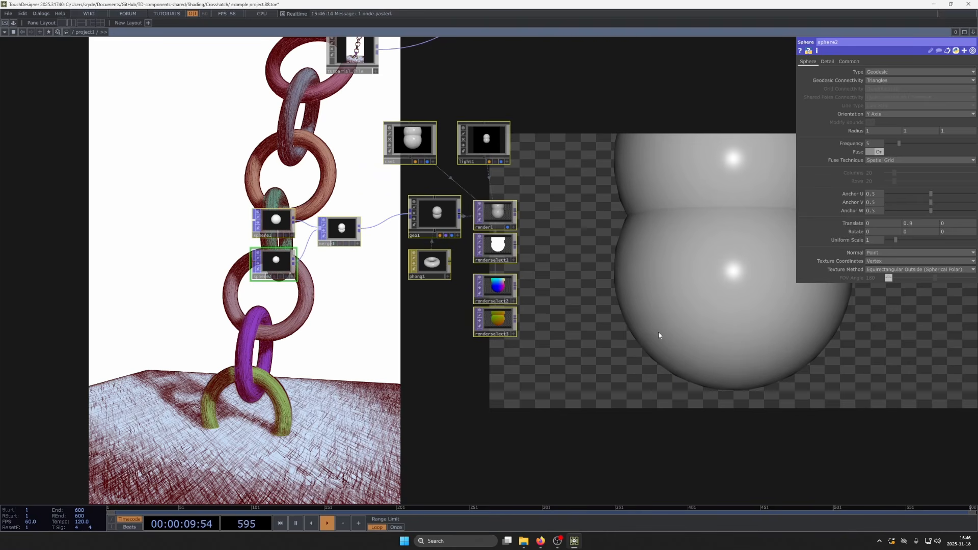
key("Delete")
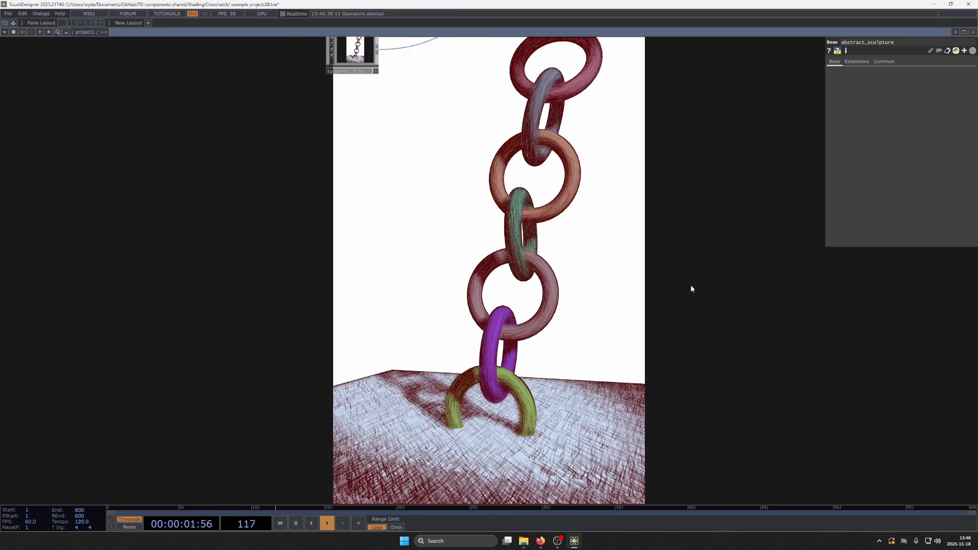
- Inside the tutorial_file component, set cam1's X translation to 6 and return to the project network
key("h")
scroll(359, 293, "up", 5)
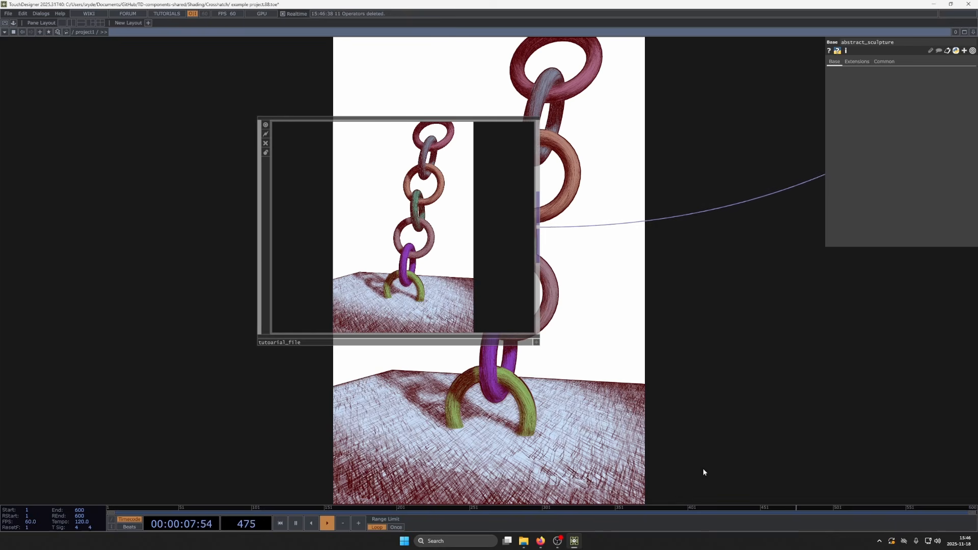
left_click_drag(633, 412, 430, 417)
scroll(450, 365, "down", 3)
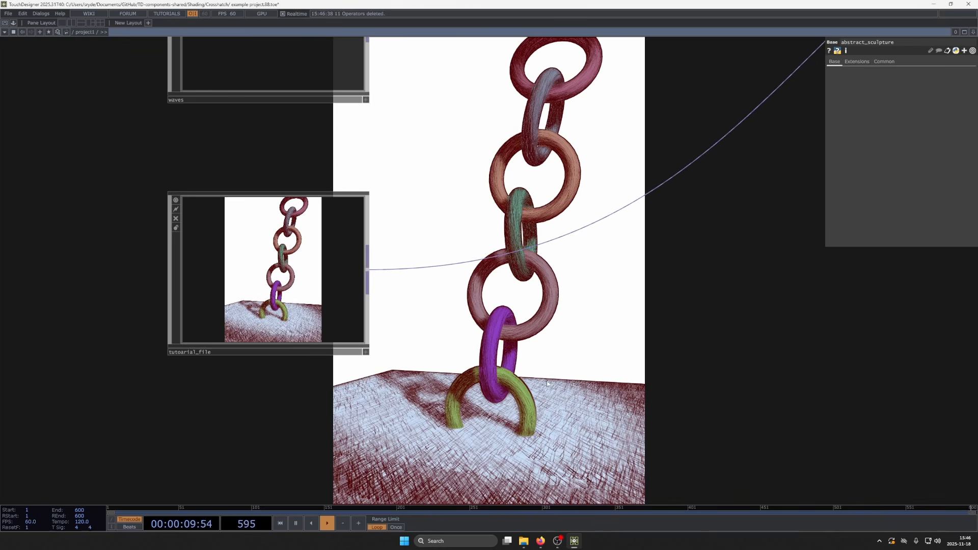
left_click_drag(450, 366, 363, 467)
scroll(457, 300, "down", 4)
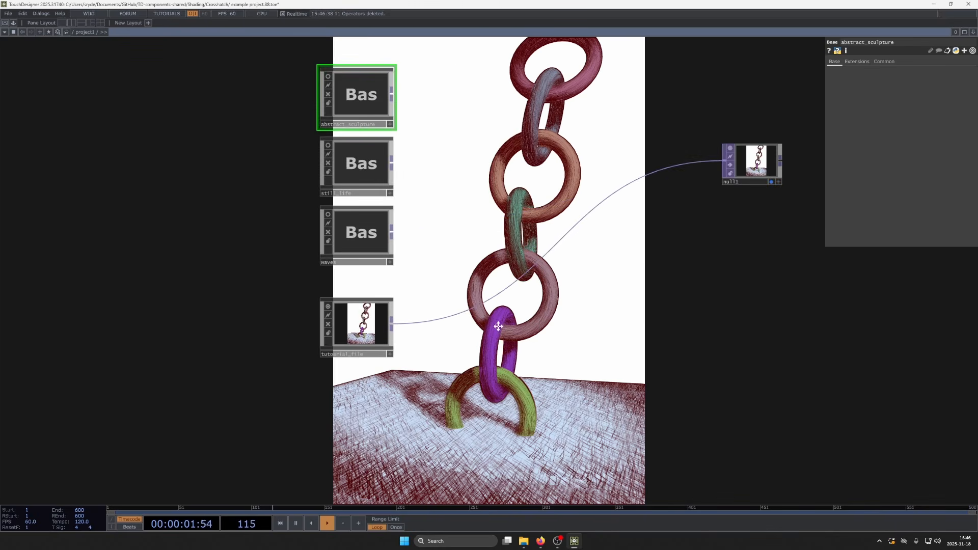
left_click_drag(501, 331, 474, 297)
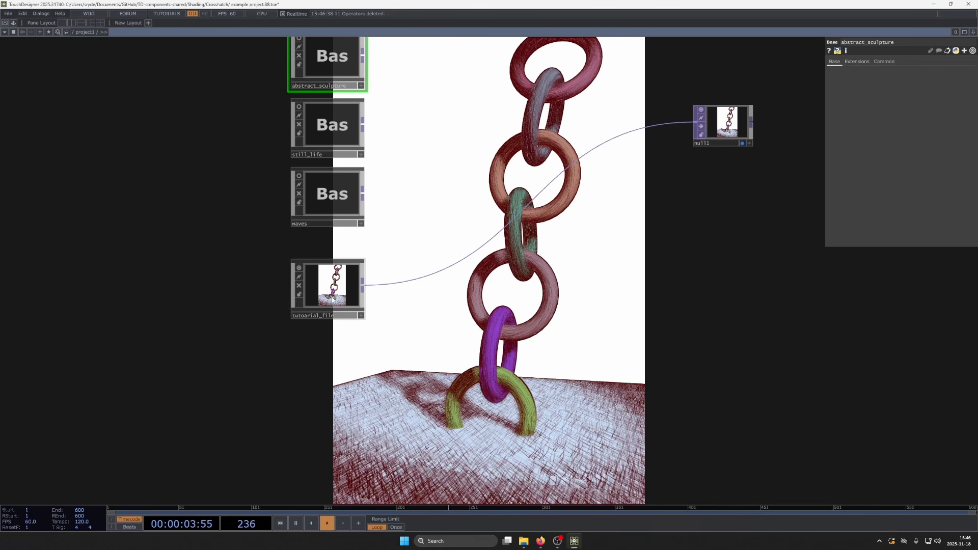
scroll(336, 291, "up", 5)
scroll(336, 305, "up", 3)
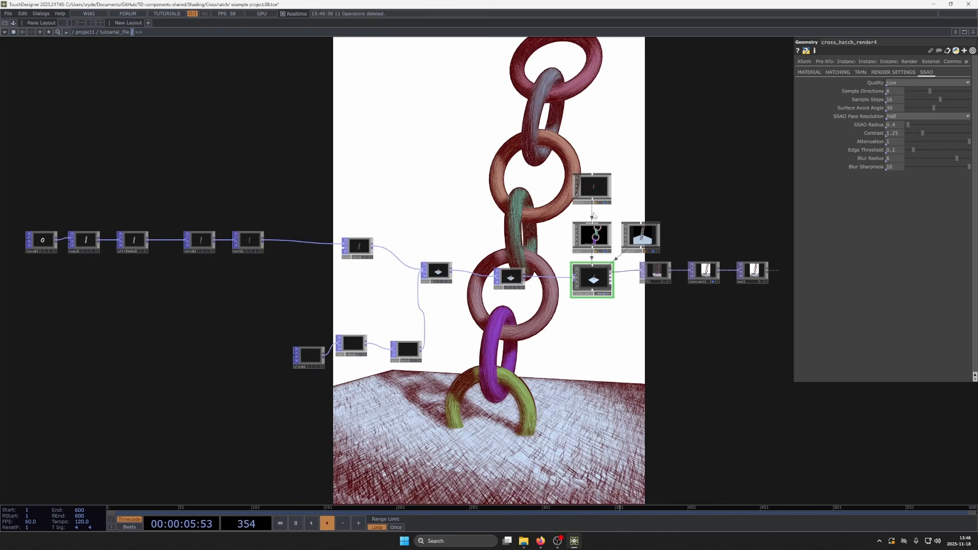
left_click(591, 234)
middle_click_drag(900, 88, 923, 82)
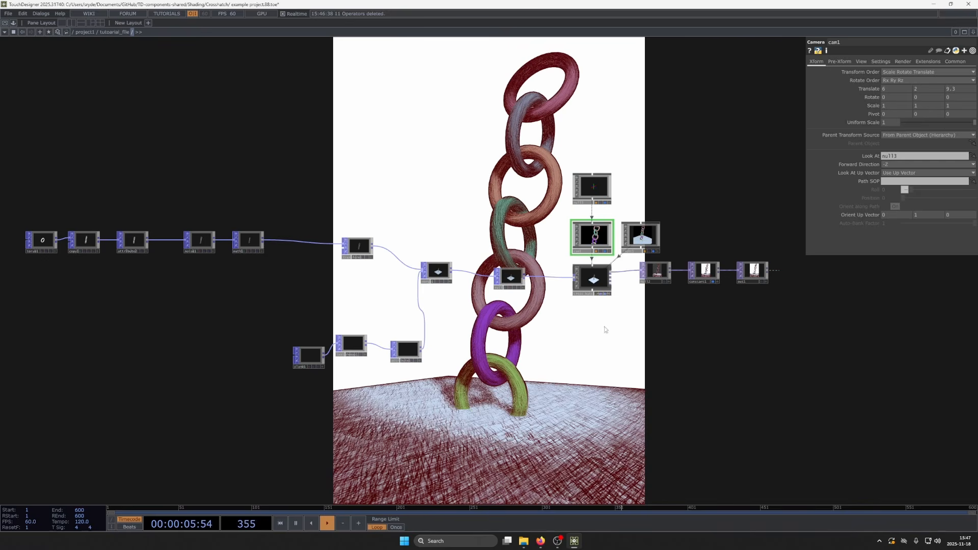
scroll(448, 206, "down", 6)
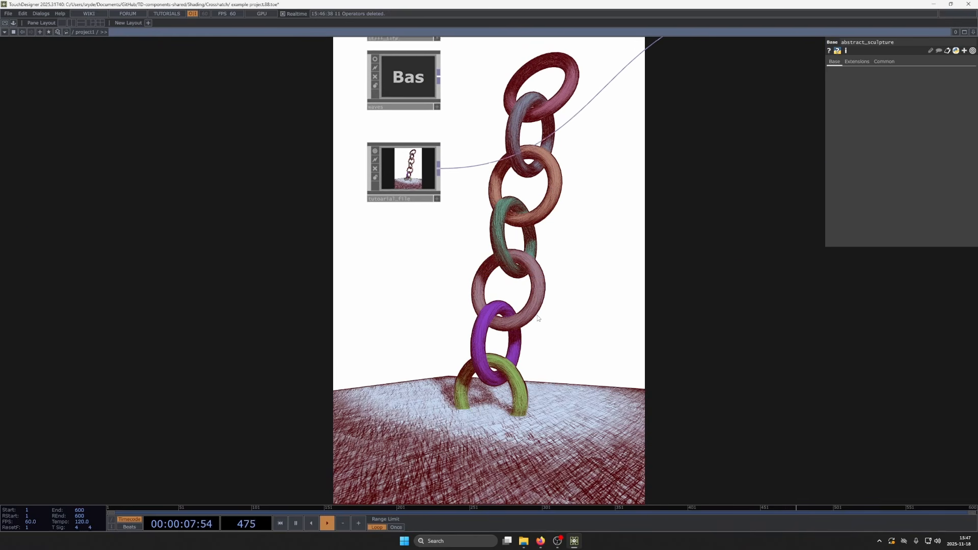